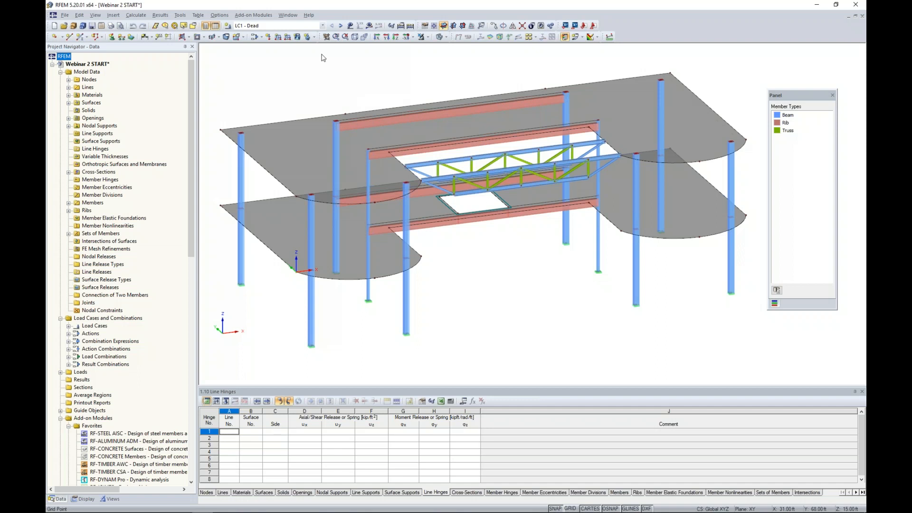
- Switch to load combination CO2 - 1.2D + 1.6L and display its loads on the model briefly before hiding them
click(323, 27)
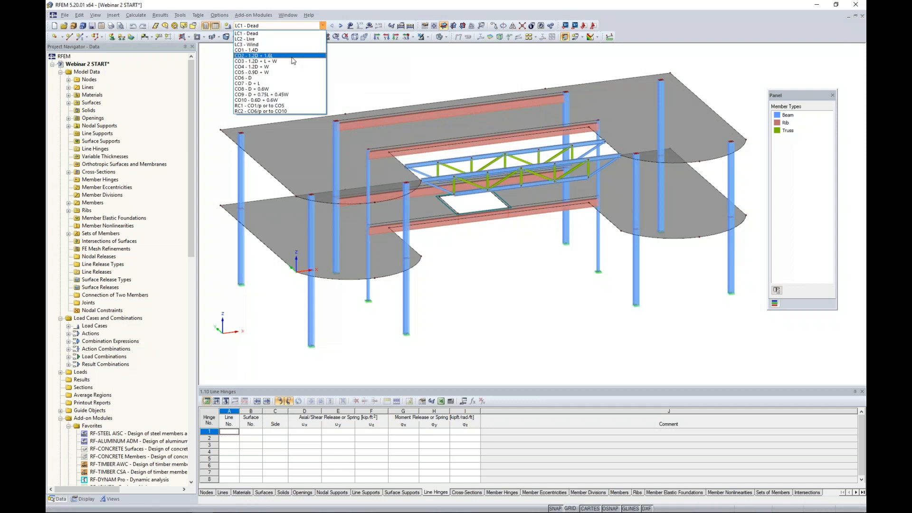
click(266, 55)
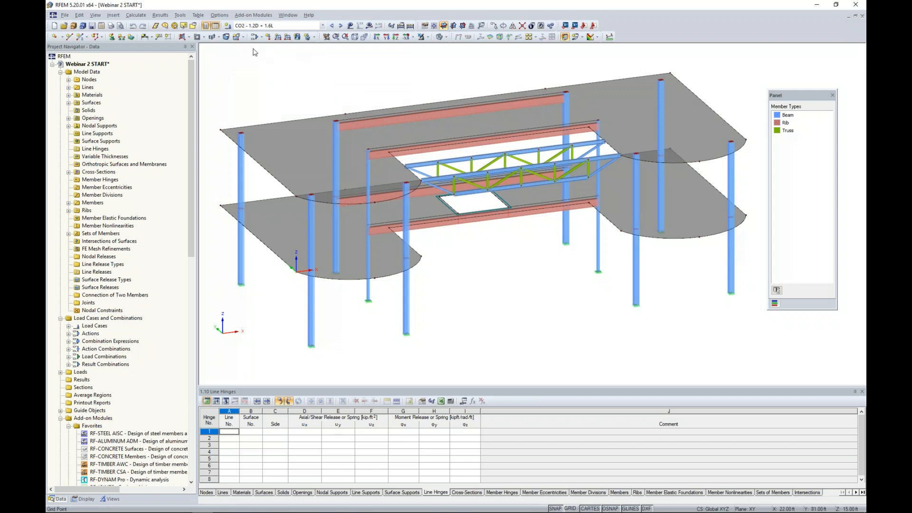
click(349, 26)
mouse_move(486, 269)
ctrl+middle_down()
mouse_move(470, 237)
mouse_move(401, 216)
mouse_move(463, 228)
mouse_move(493, 261)
ctrl+middle_up()
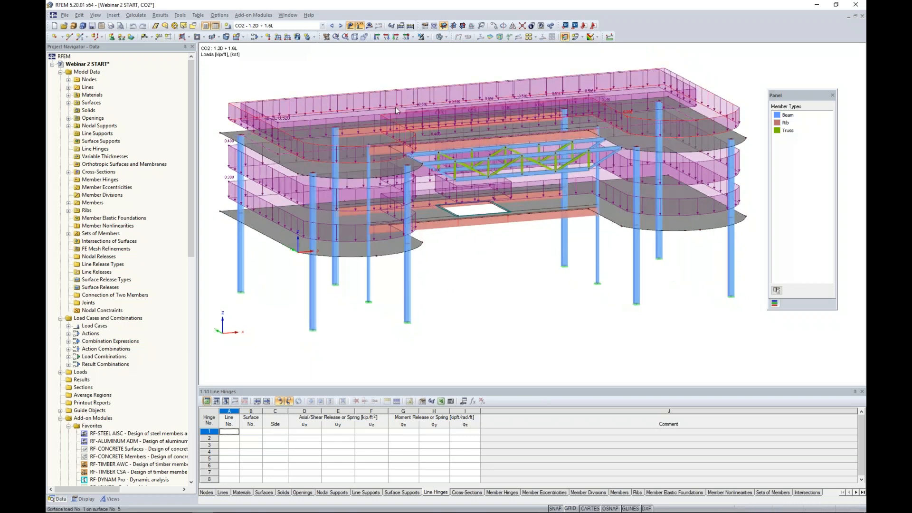
click(350, 26)
- Try to calculate the results of load combination CO2, and examine the calculation messages and the affected location in the model
click(369, 26)
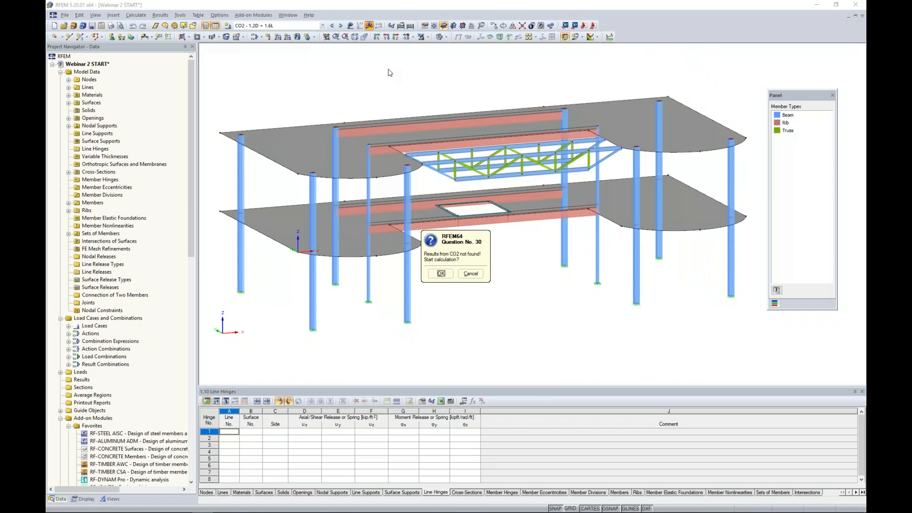
click(441, 273)
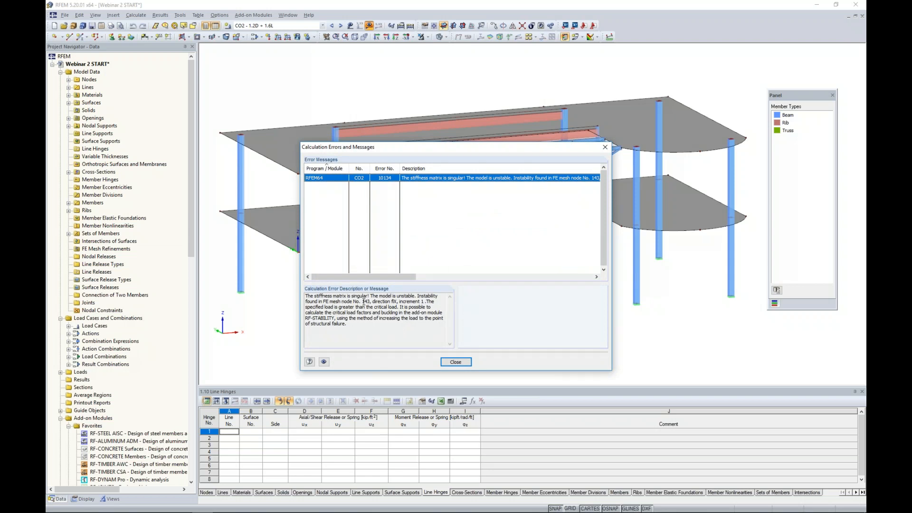
drag(419, 150, 595, 132)
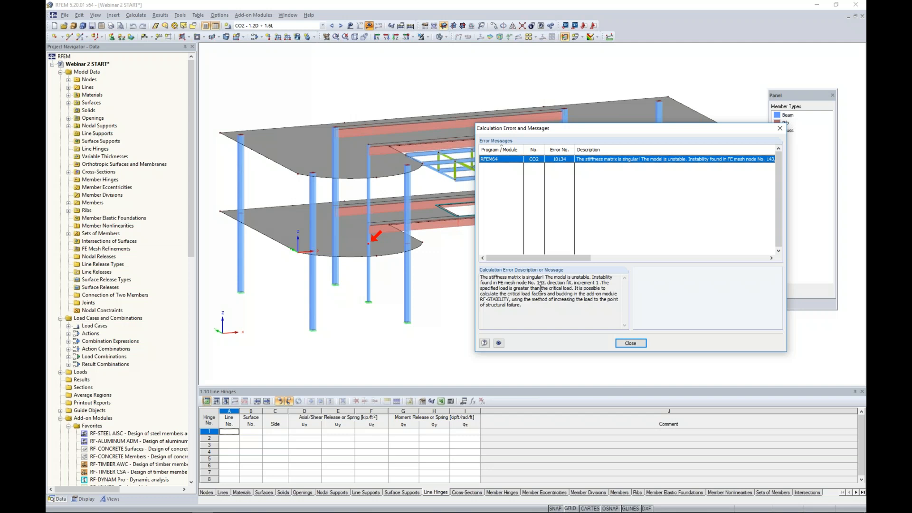
drag(559, 129, 455, 122)
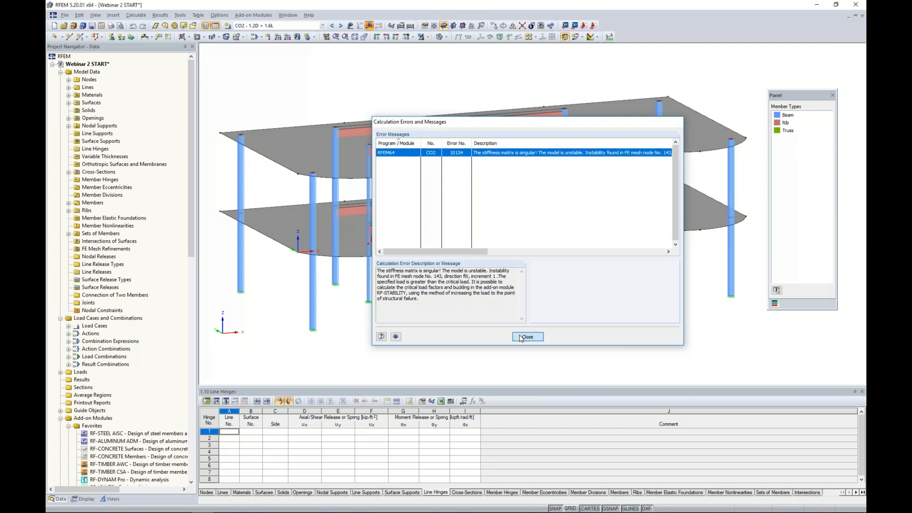
click(522, 337)
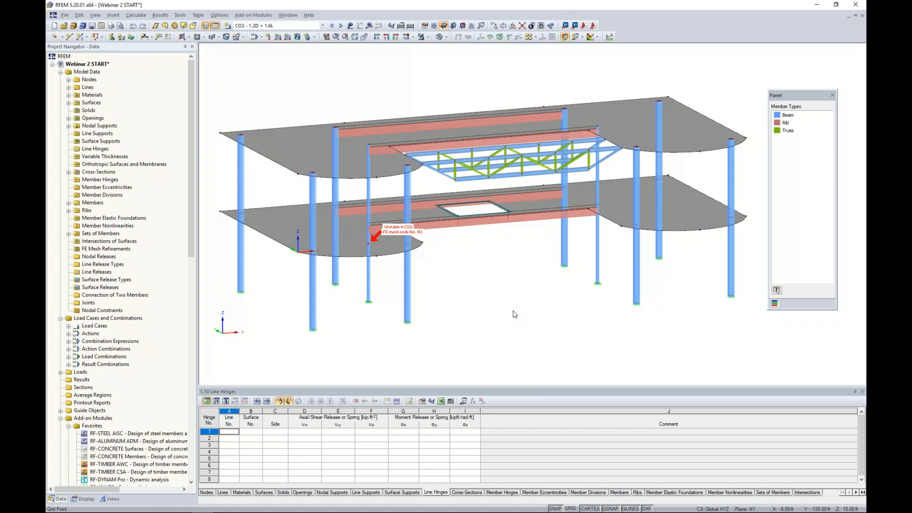
- Set load combination CO2's method of analysis to geometrically linear and calculate its results
click(254, 37)
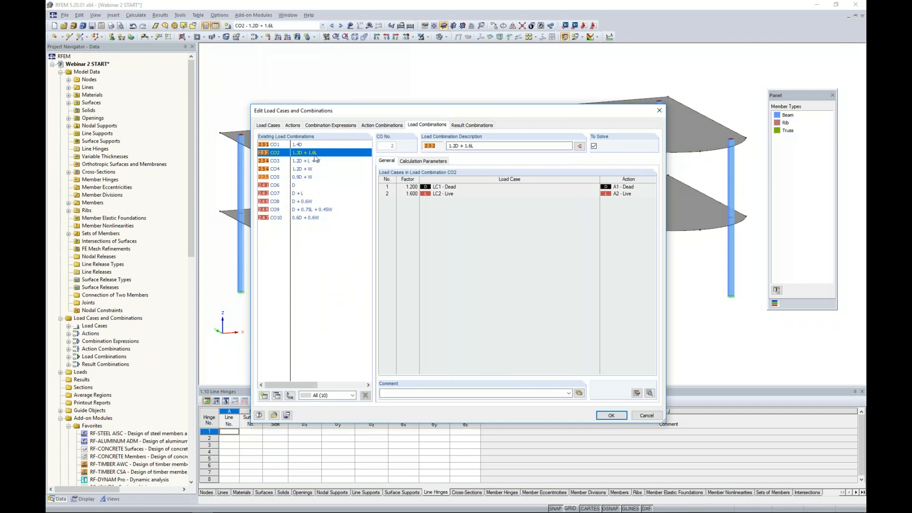
click(427, 161)
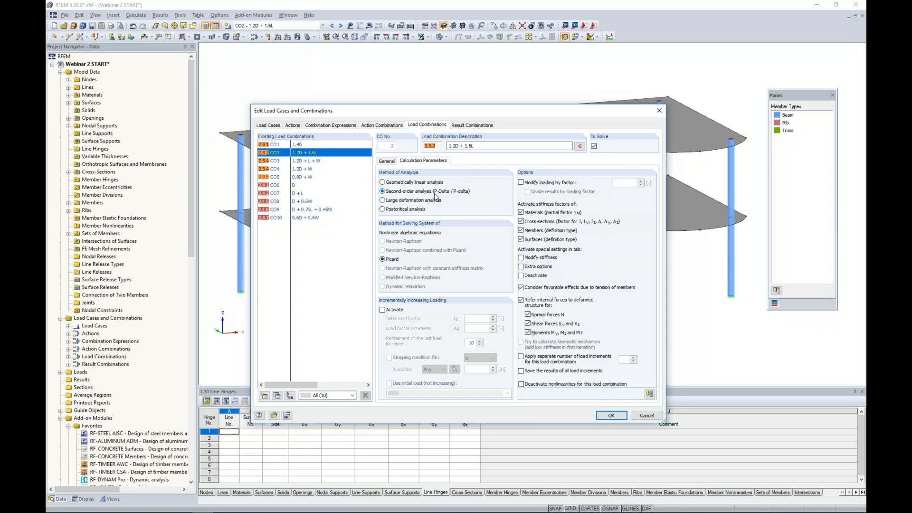
click(384, 183)
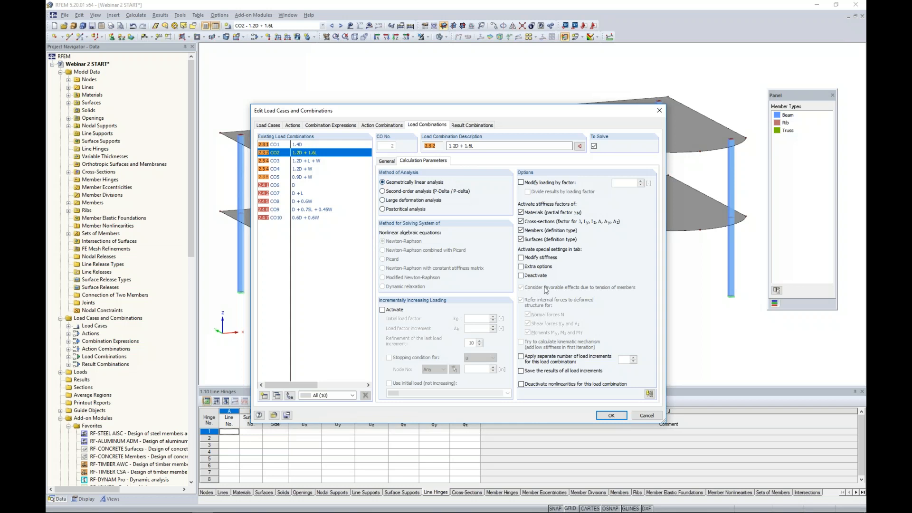
click(603, 416)
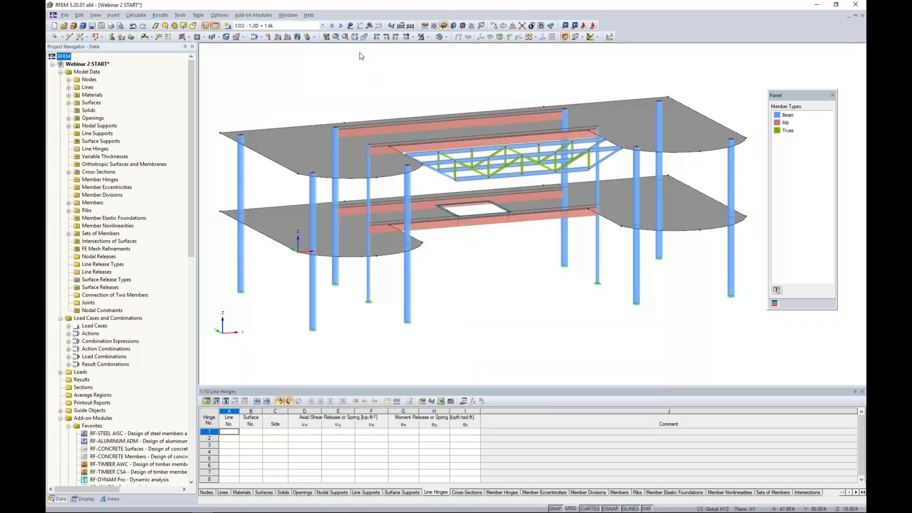
click(369, 26)
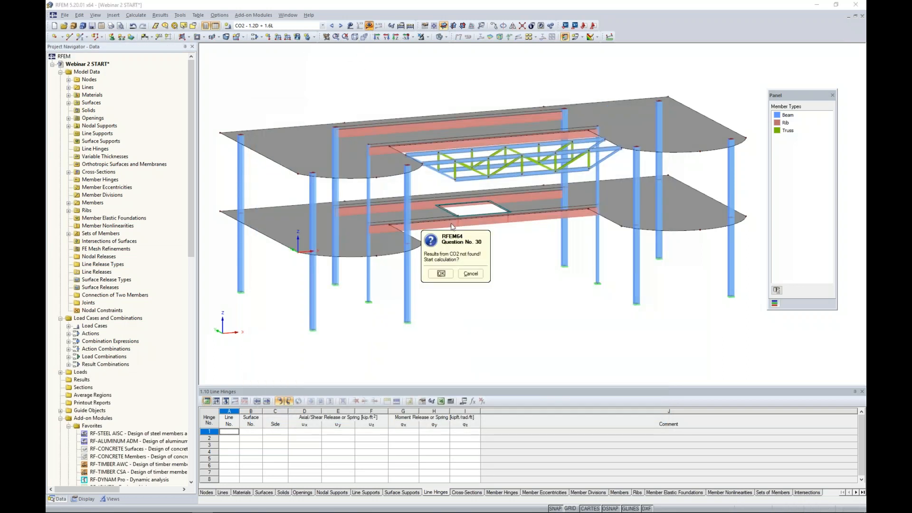
click(459, 283)
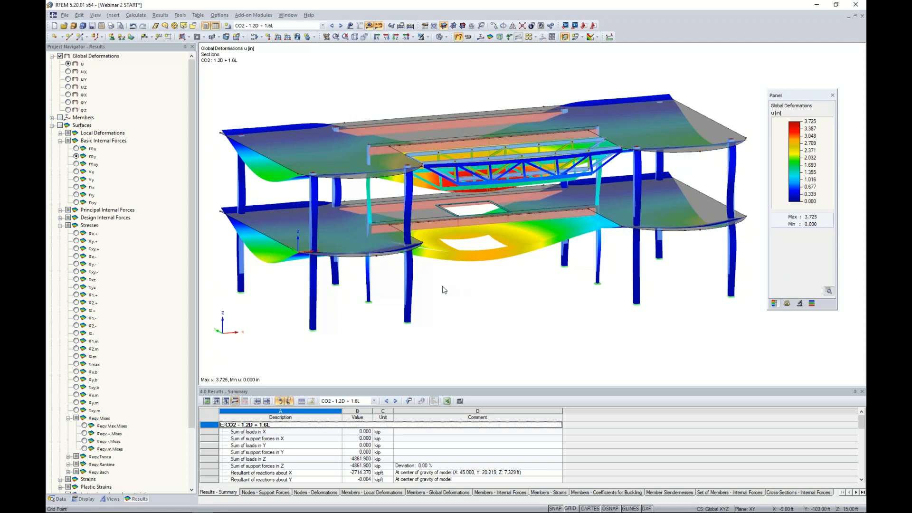
- Open the RF-STABILITY add-on module and import axial forces from load combination CO2 - 1.2D + 1.6L
click(59, 499)
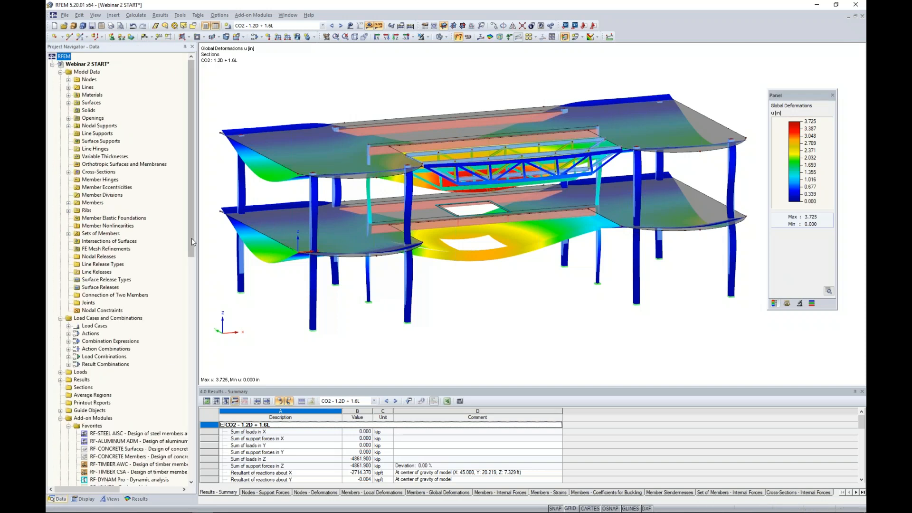
scroll(151, 253, down, 3)
scroll(152, 253, down, 2)
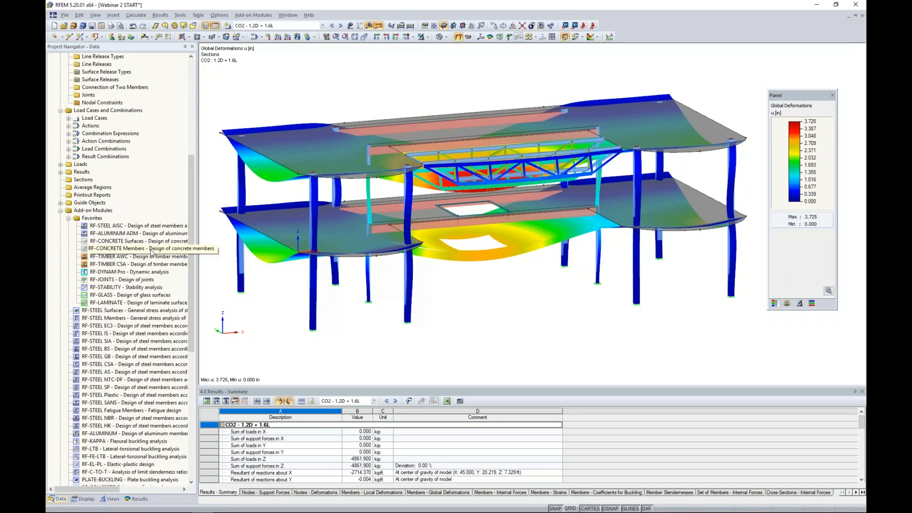
double_click(112, 288)
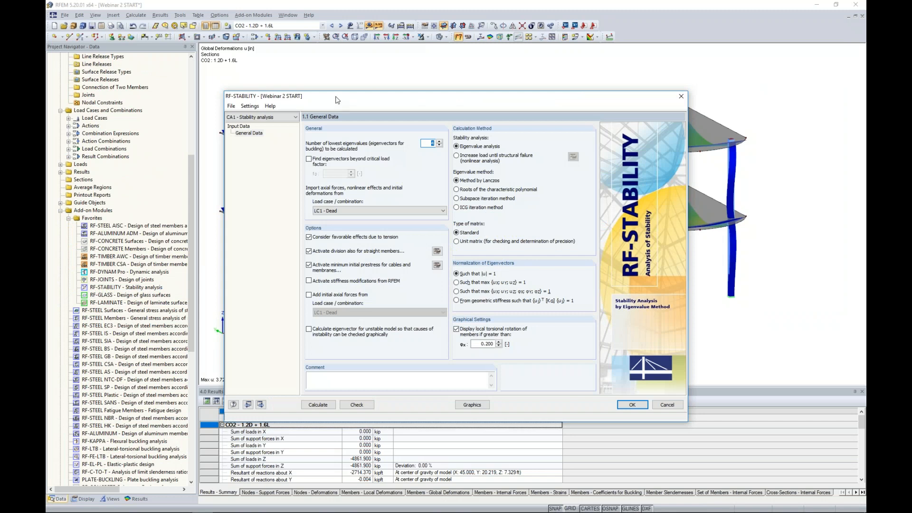
drag(336, 100, 347, 86)
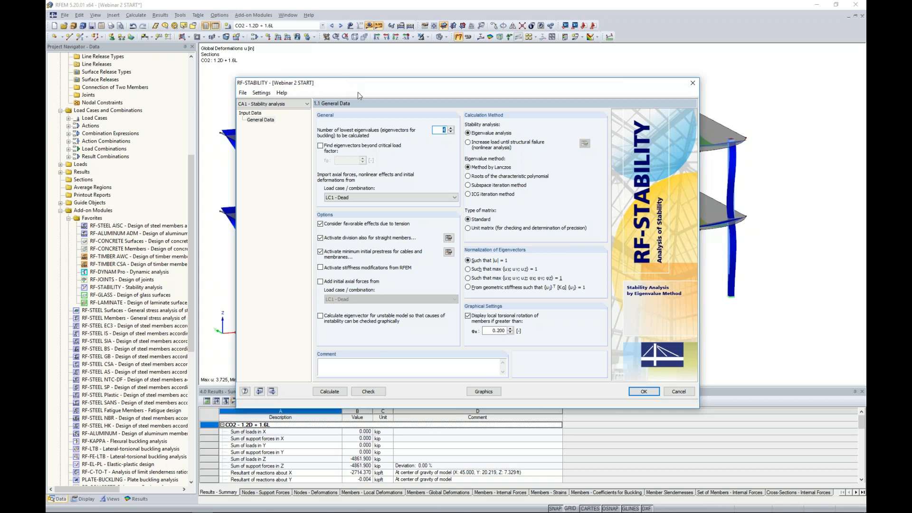
click(436, 130)
click(375, 197)
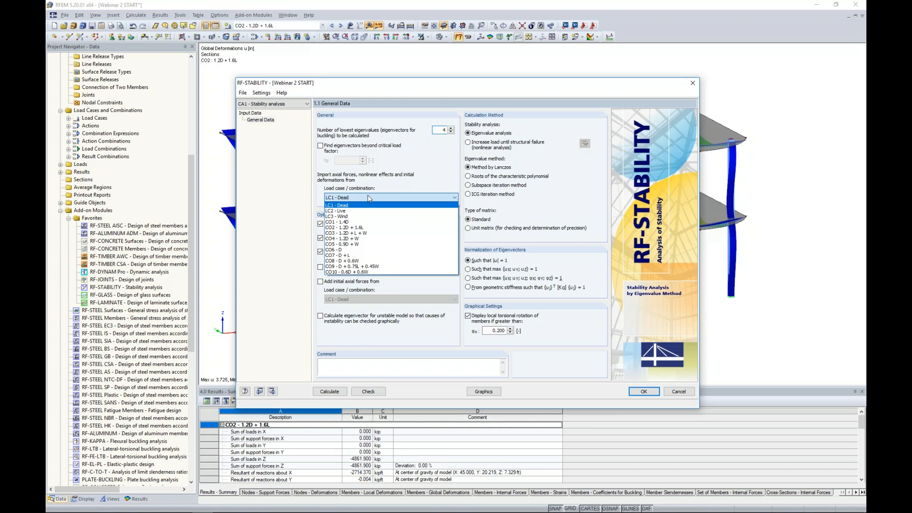
click(357, 227)
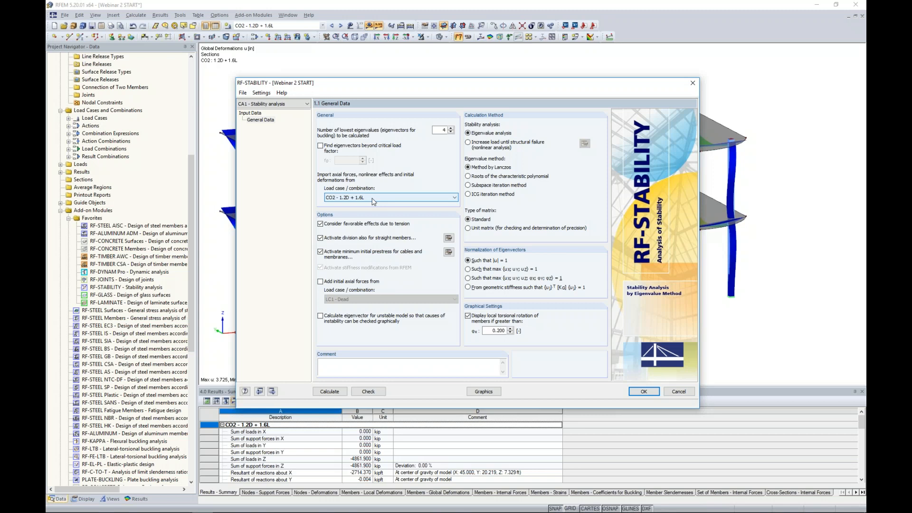
- Run the eigenvalue stability analysis with the option to calculate the eigenvector for an unstable model left off
click(321, 316)
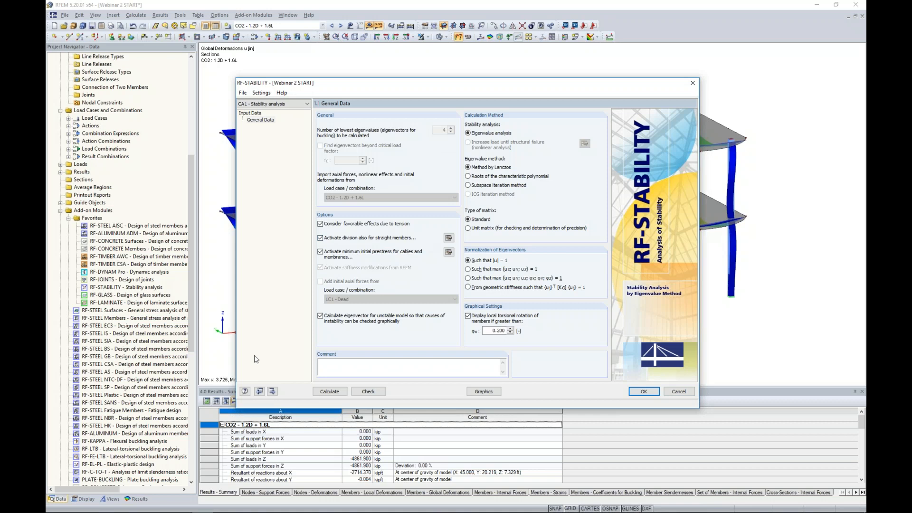
click(320, 317)
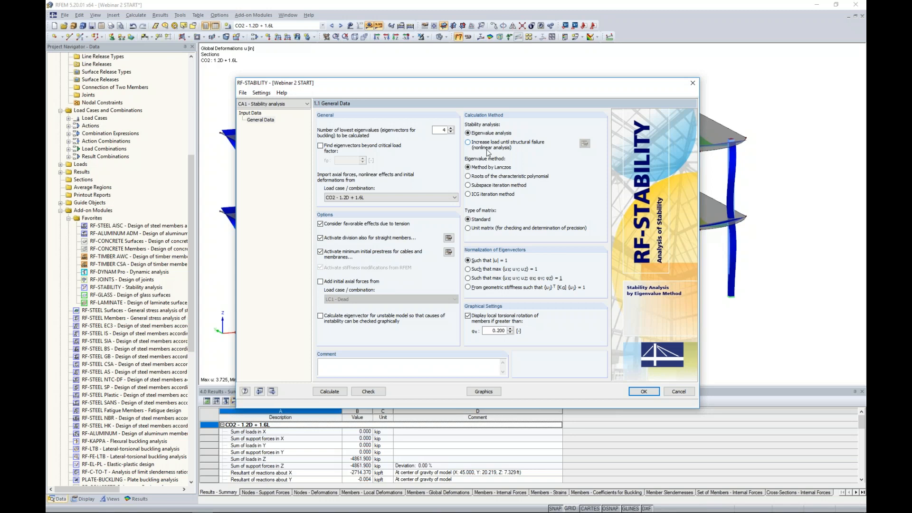
click(330, 392)
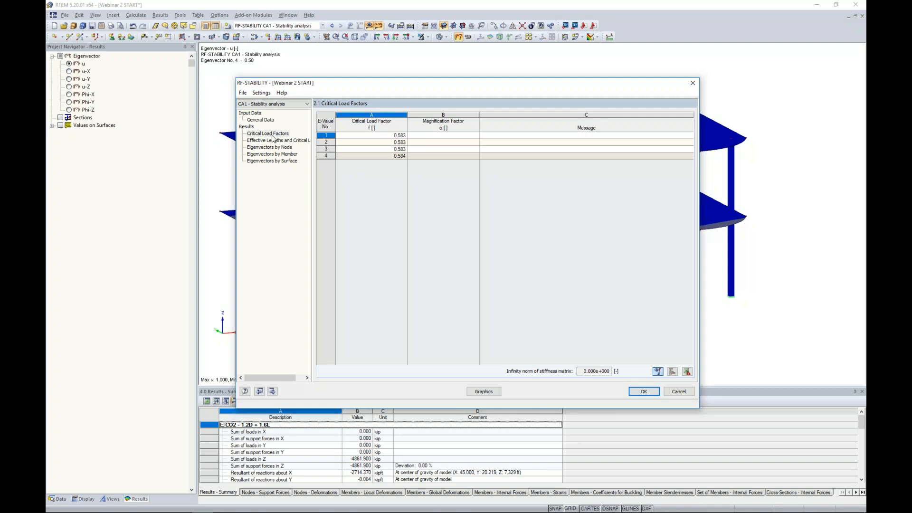
- Examine the critical load factors of eigenvalues 1 to 4 and compare their buckling shapes in the model
click(380, 143)
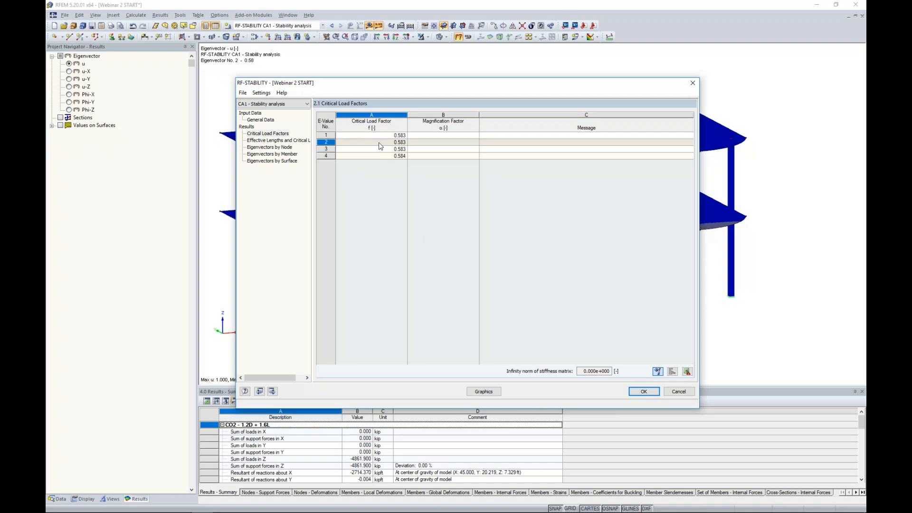
click(378, 150)
drag(370, 86, 391, 325)
click(391, 368)
click(391, 375)
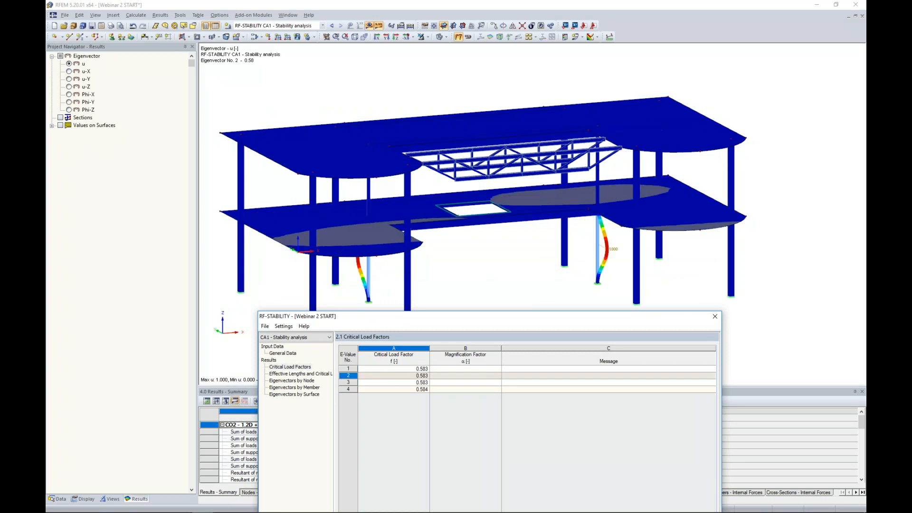
click(392, 382)
click(392, 389)
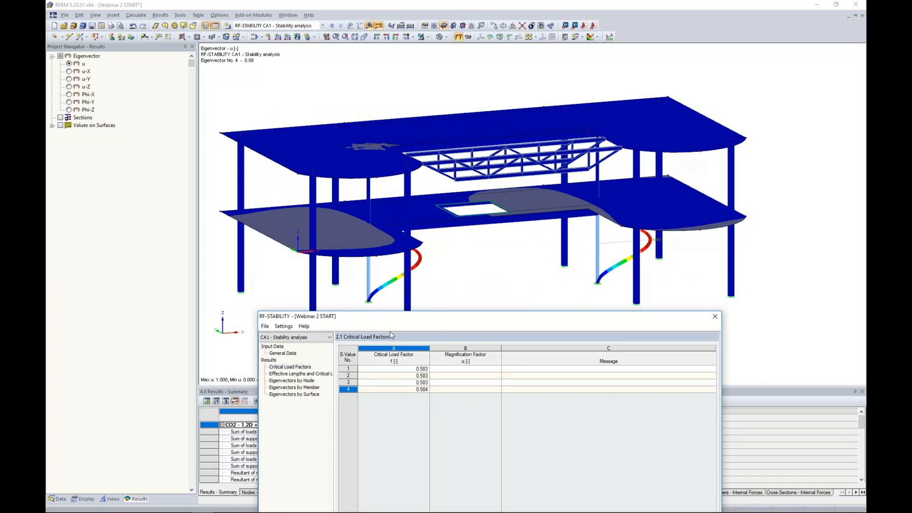
click(397, 369)
drag(421, 319, 426, 110)
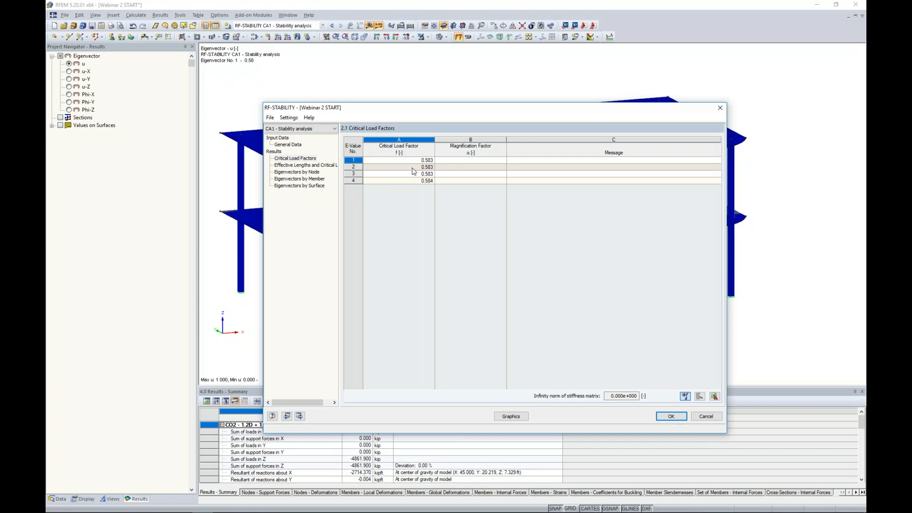
mouse_move(398, 107)
mouse_down()
mouse_move(393, 333)
mouse_move(416, 207)
mouse_move(403, 101)
mouse_up()
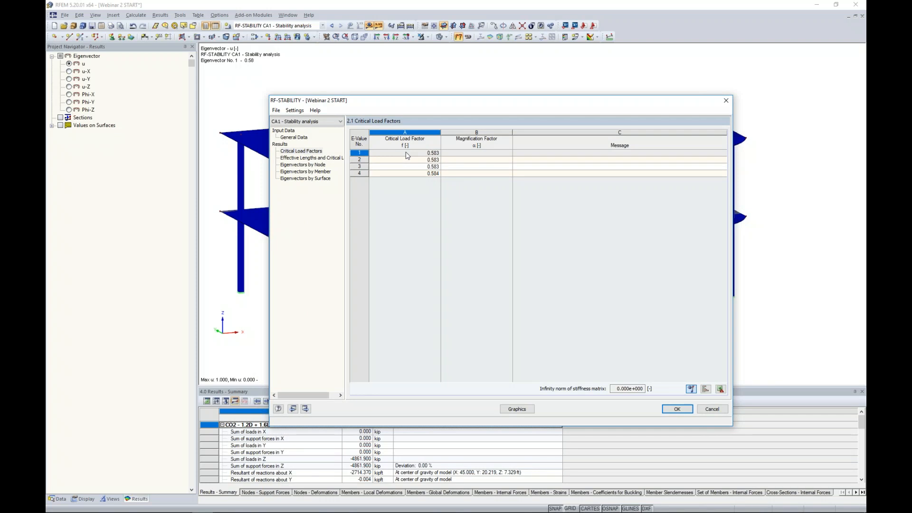
mouse_move(421, 101)
mouse_down()
mouse_move(419, 329)
mouse_move(414, 90)
mouse_up()
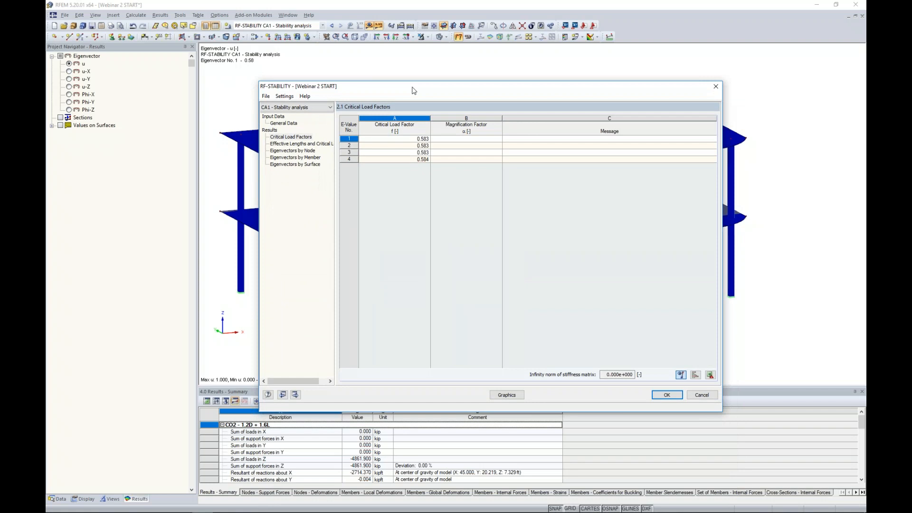
- Examine the members' effective lengths and critical loads, locating member 2 in the model, and return to the critical load factors
click(304, 144)
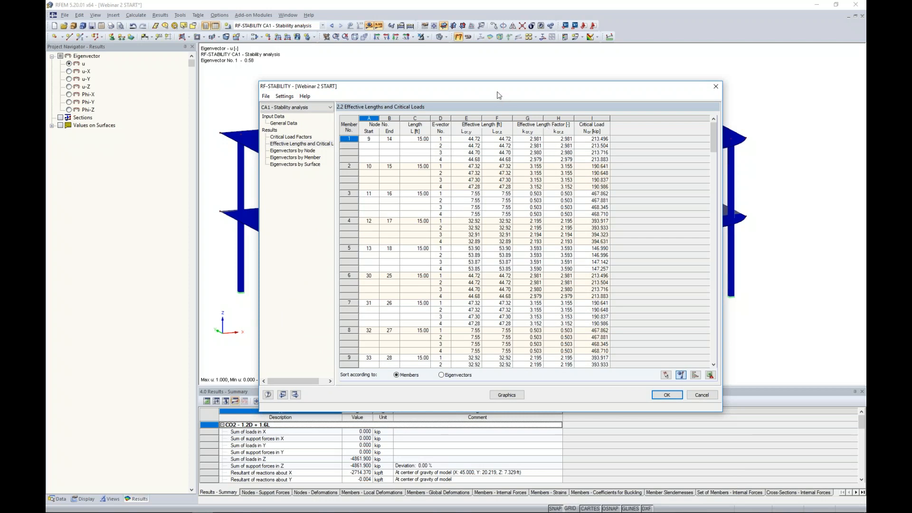
drag(494, 94, 452, 314)
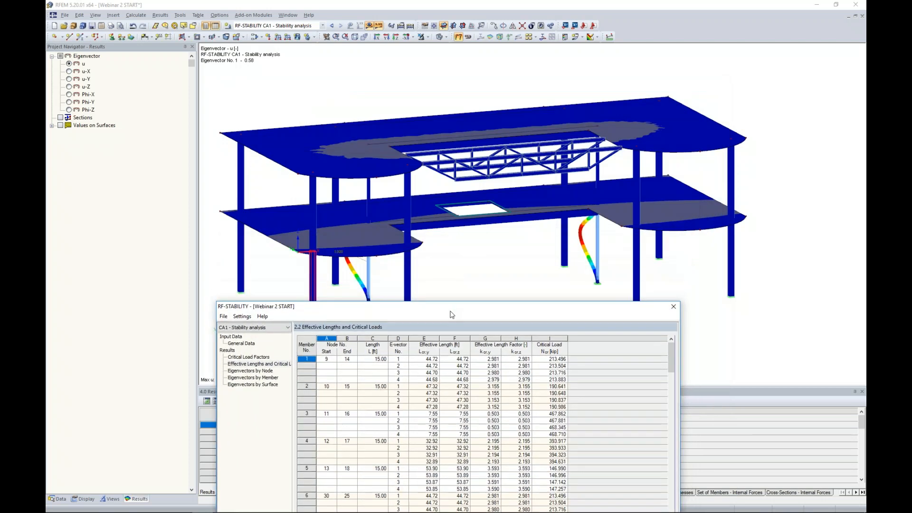
click(423, 393)
click(424, 420)
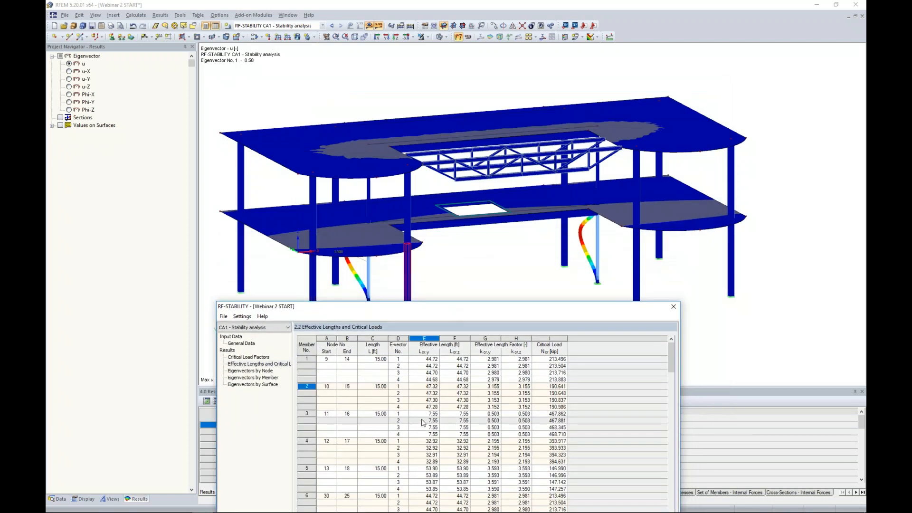
click(408, 290)
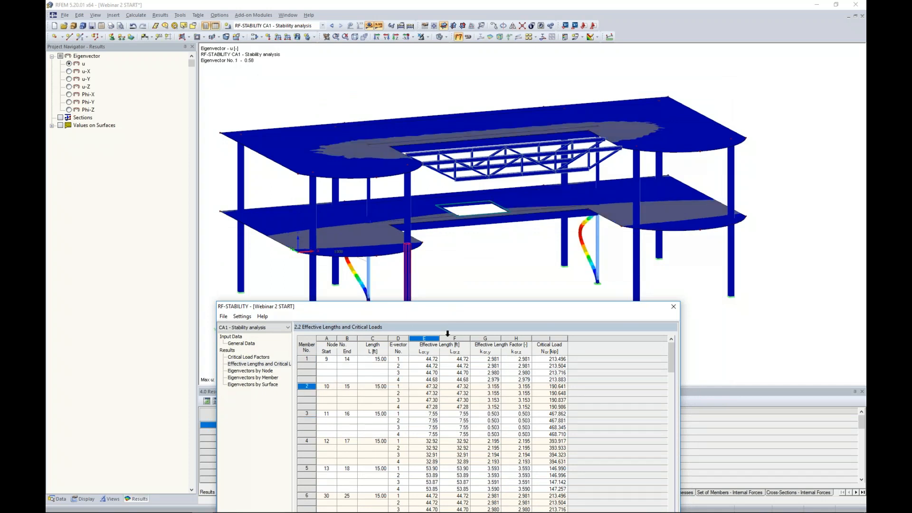
drag(445, 314, 459, 98)
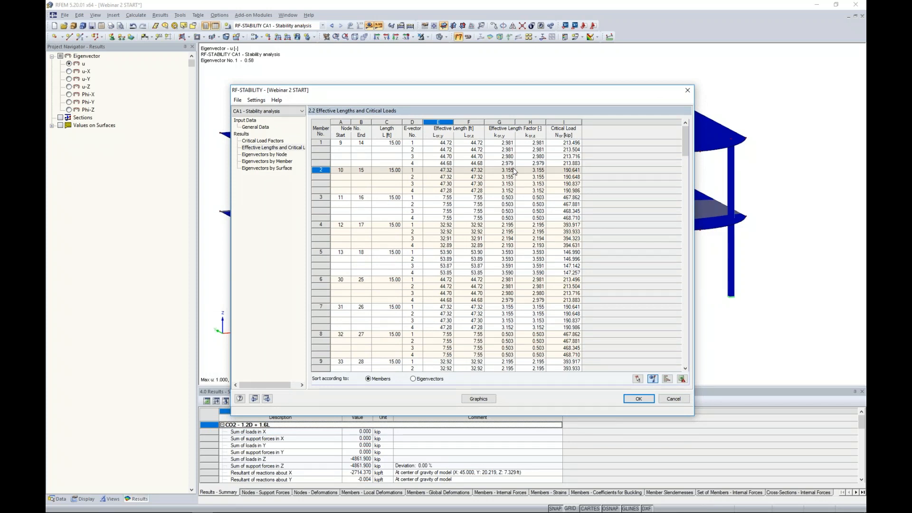
click(262, 140)
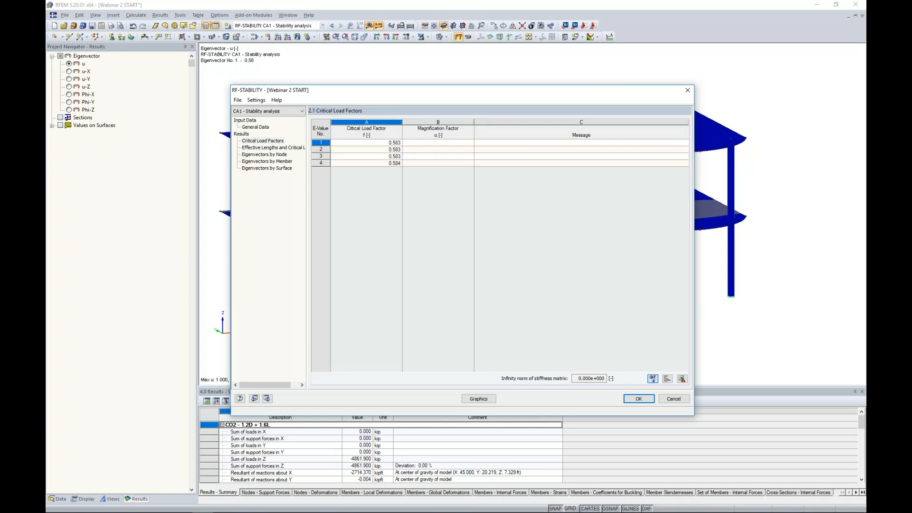
- Close the RF-STABILITY results window and display the buckling shape of eigenvector 2 on the model
click(638, 399)
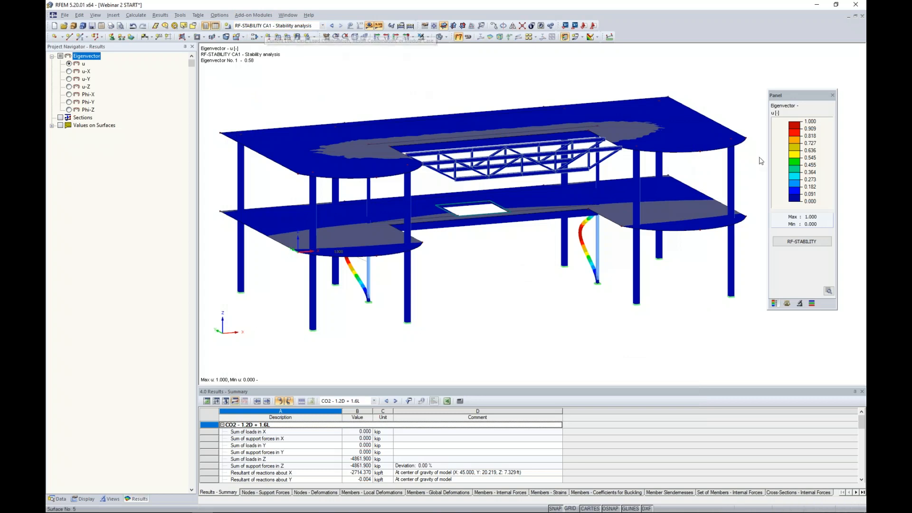
click(786, 303)
click(791, 125)
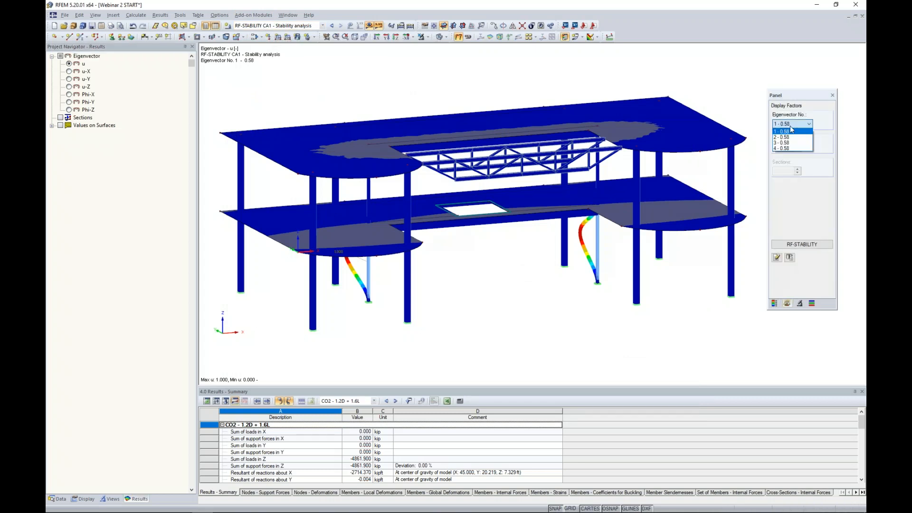
click(783, 136)
ctrl+middle_drag(439, 322, 470, 299)
scroll(470, 299, up, 5)
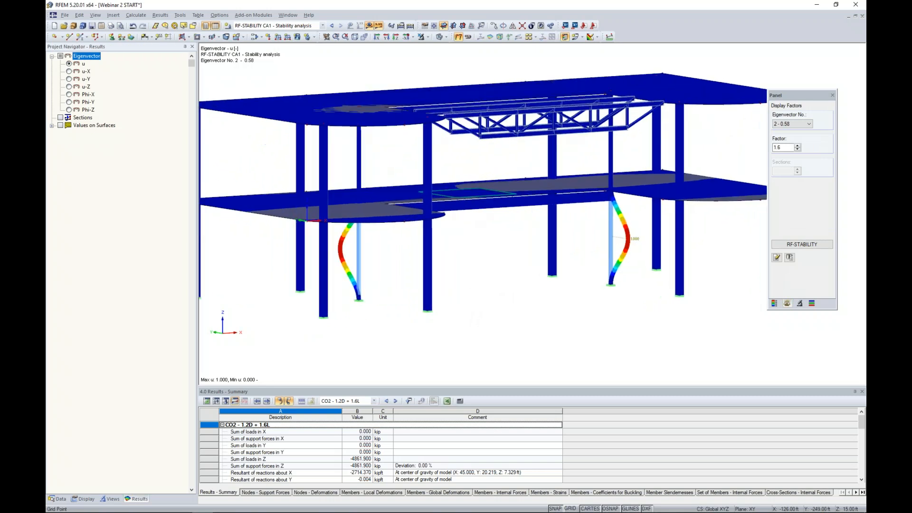
- Compare the buckling shapes of eigenvectors 3 and 4 in the slender lower columns
click(788, 124)
click(783, 143)
mouse_move(558, 250)
ctrl+middle_down()
mouse_move(420, 256)
mouse_move(543, 251)
ctrl+middle_up()
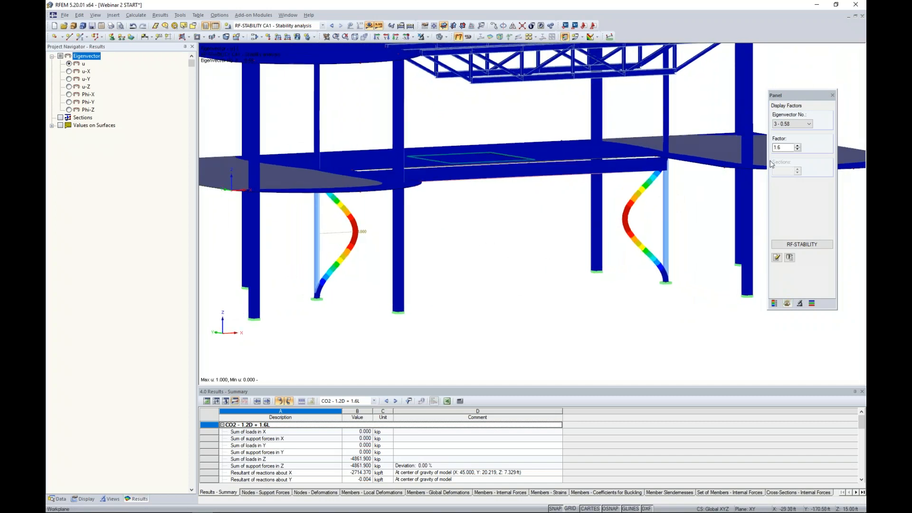
click(789, 124)
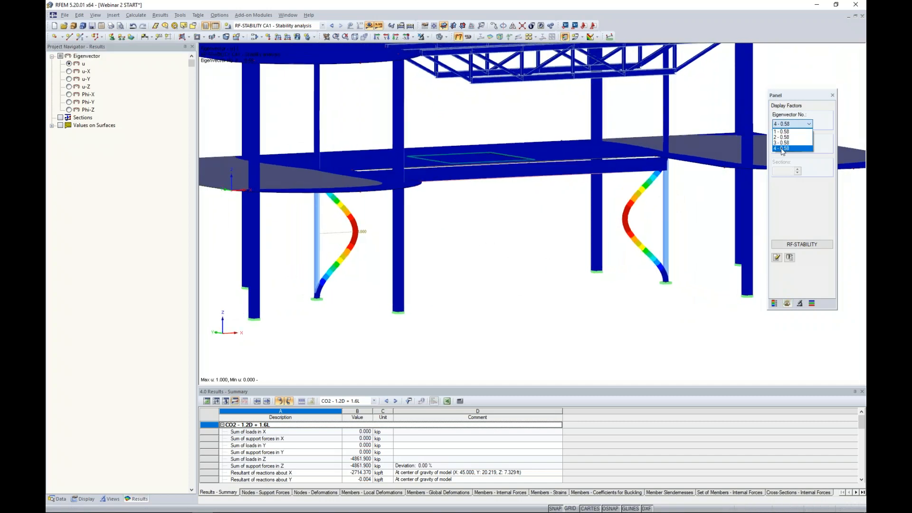
click(781, 148)
scroll(511, 234, down, 7)
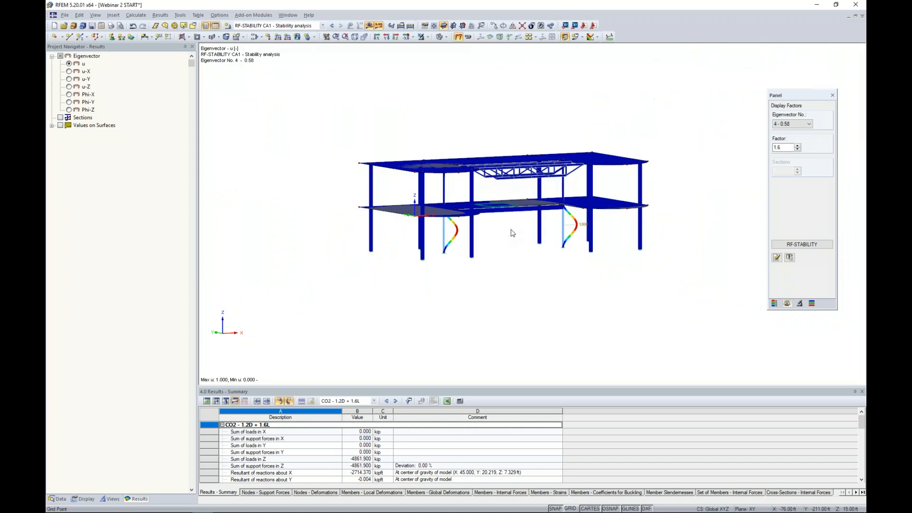
scroll(497, 228, up, 3)
scroll(493, 228, up, 4)
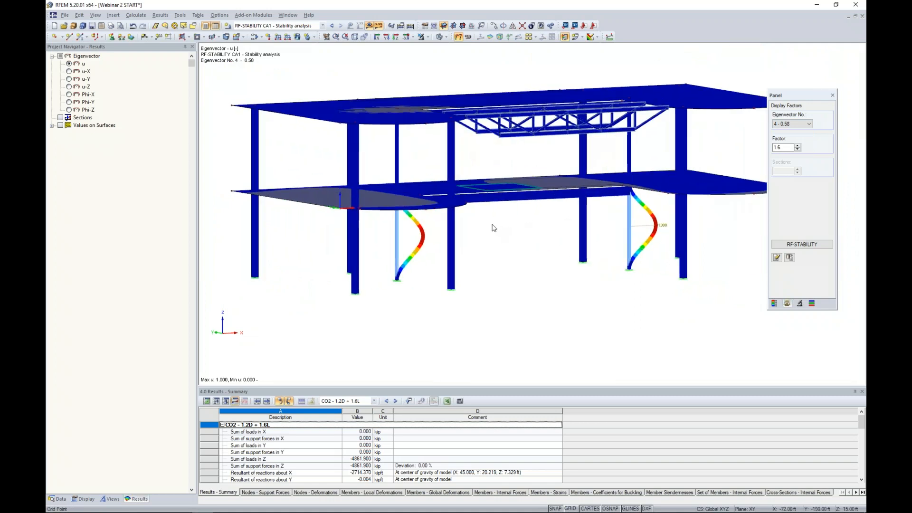
ctrl+middle_drag(473, 256, 464, 255)
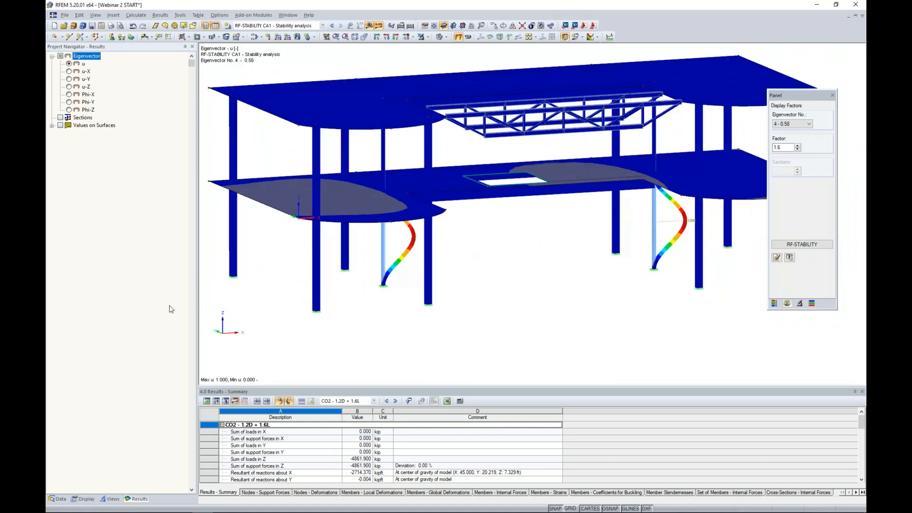
- Hide the stability results and select the columns that use cross-section 5, Rectangle 6/6, through the model data
click(60, 499)
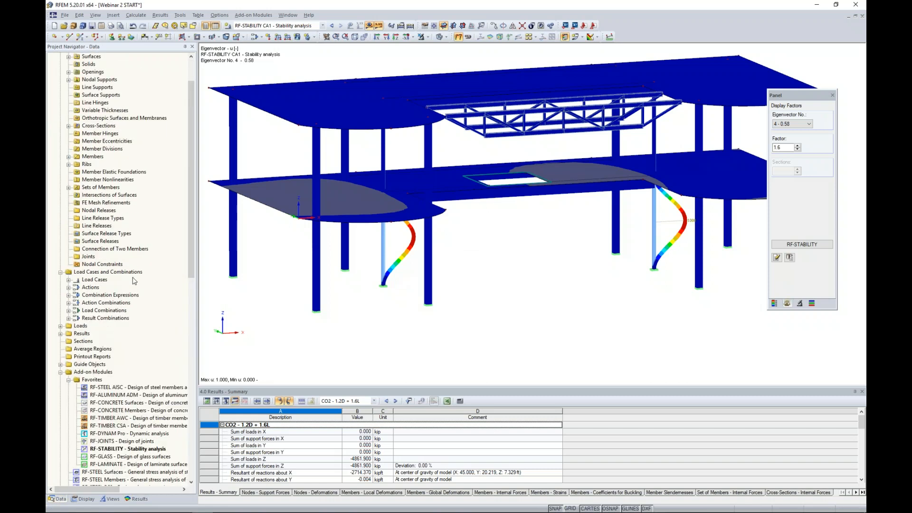
click(368, 26)
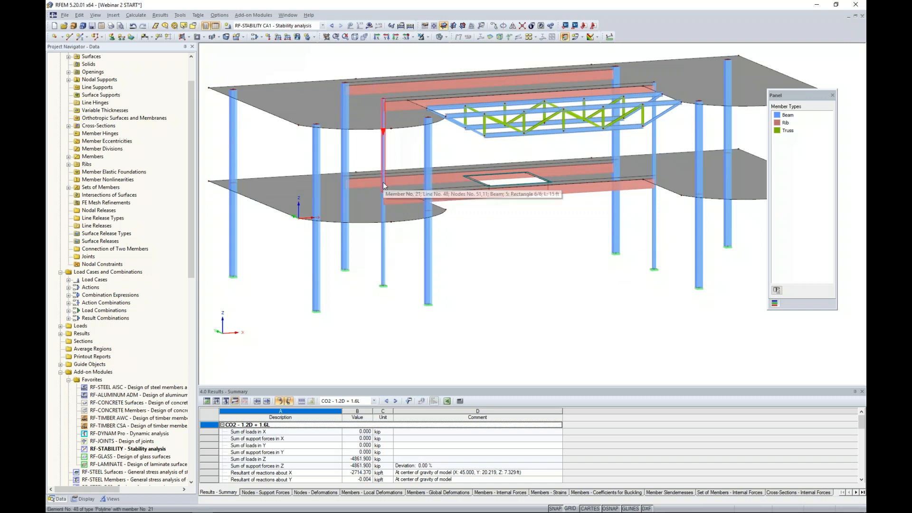
click(69, 126)
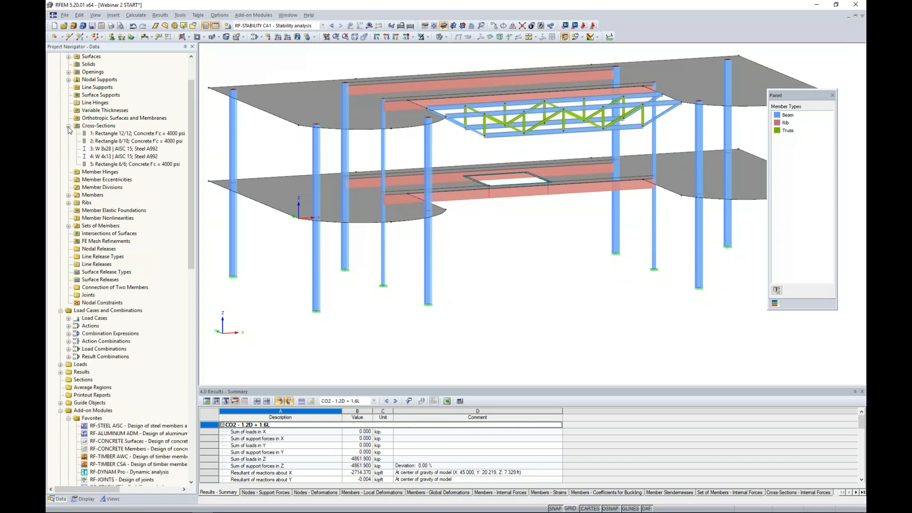
click(119, 164)
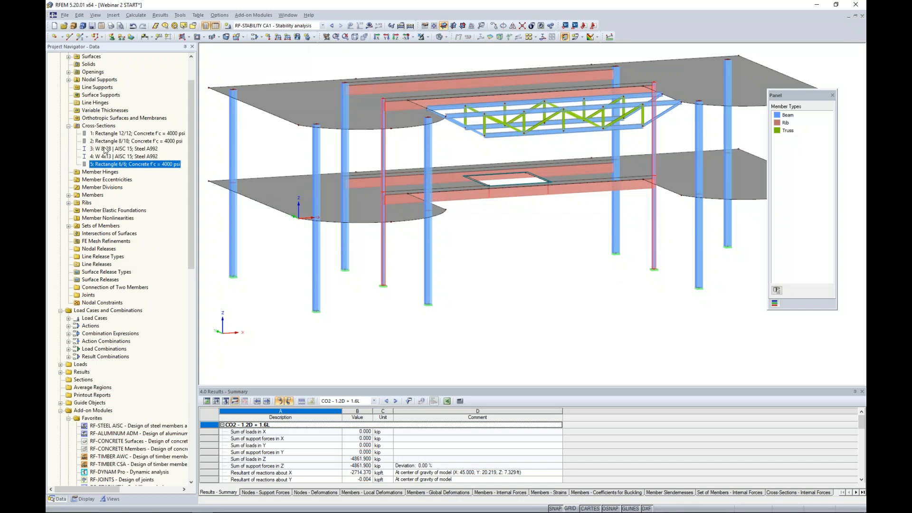
- Assign cross-section 1, Rectangle 12/12 with Concrete f'c = 4000 psi, to members 3, 8, 21 and 26, accepting deletion of the results
double_click(383, 265)
click(435, 297)
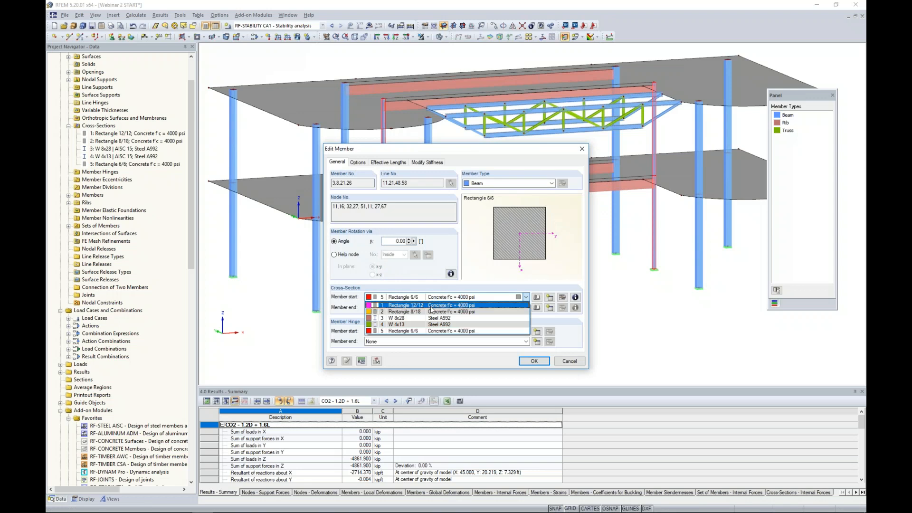
click(430, 305)
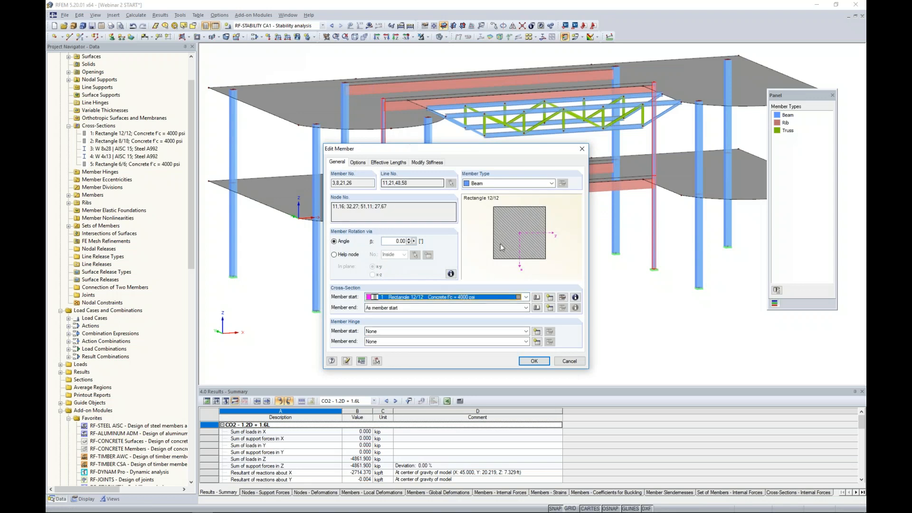
click(534, 361)
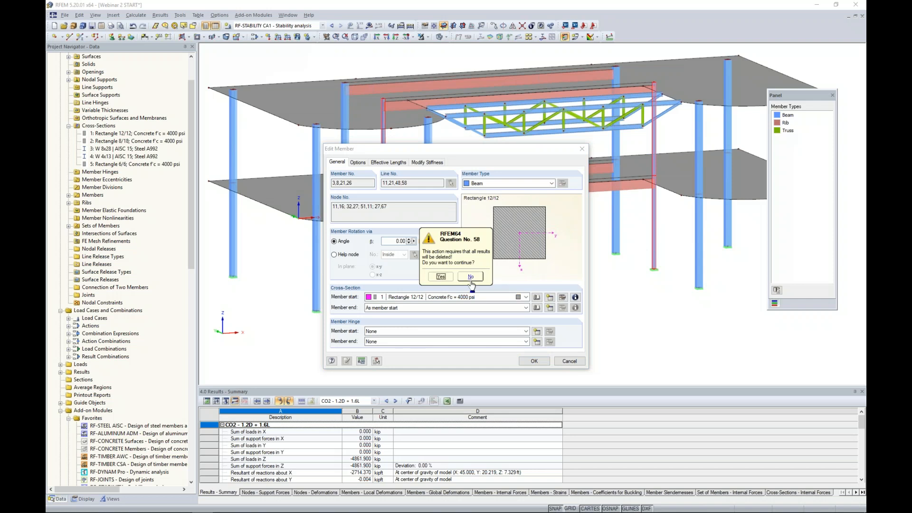
click(441, 277)
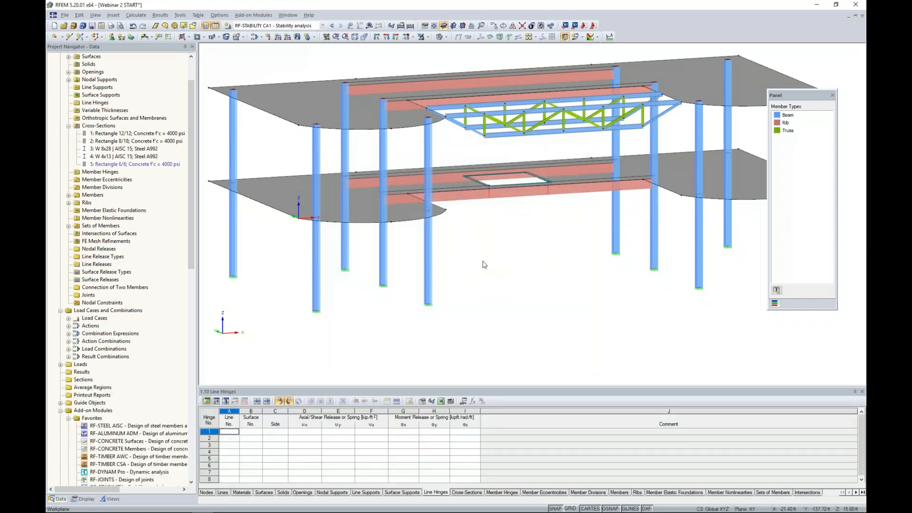
ctrl+middle_drag(497, 263, 552, 269)
scroll(505, 273, down, 3)
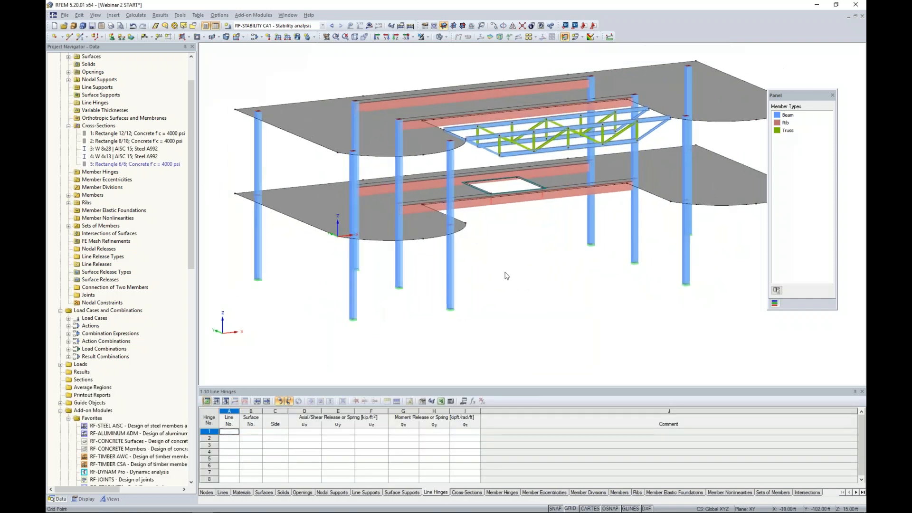
ctrl+middle_drag(508, 283, 489, 284)
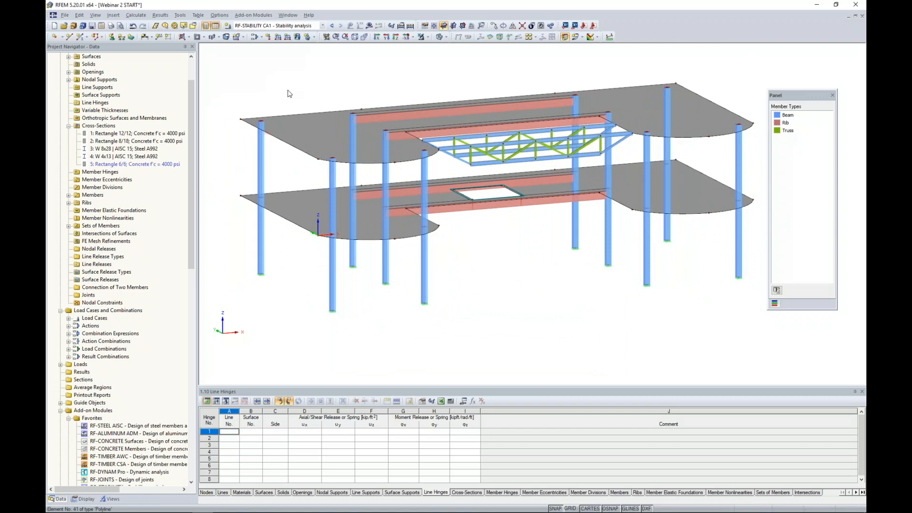
- Set the analysis method of load combination CO2 (1.2D + 1.6L) to second-order analysis (P-Delta / P-delta)
click(254, 40)
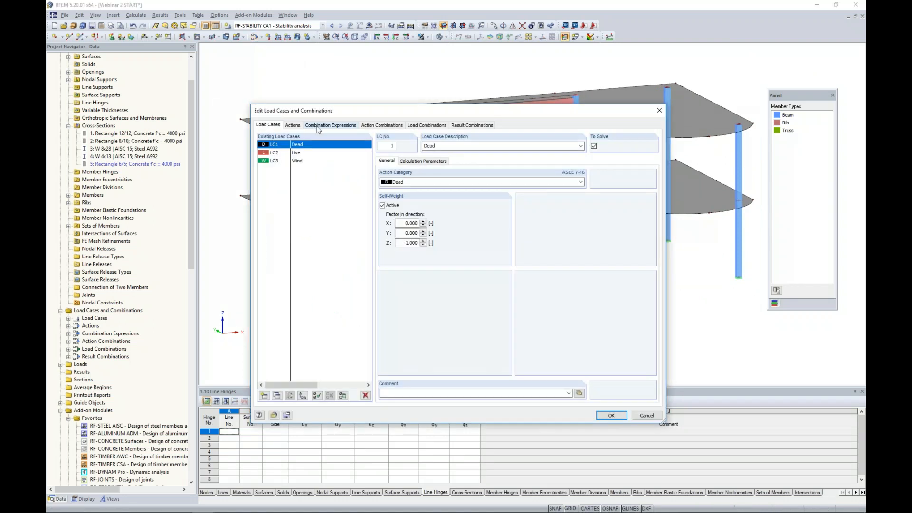
click(437, 126)
click(306, 153)
click(408, 161)
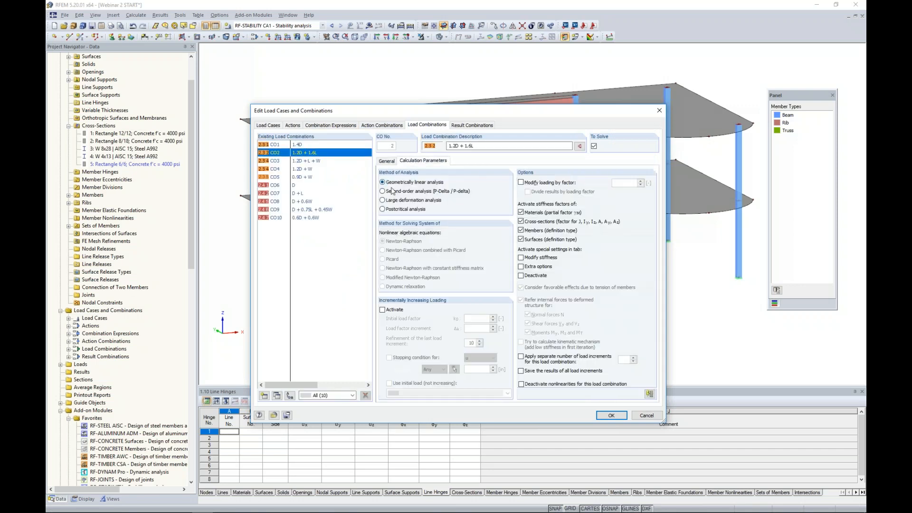
click(382, 191)
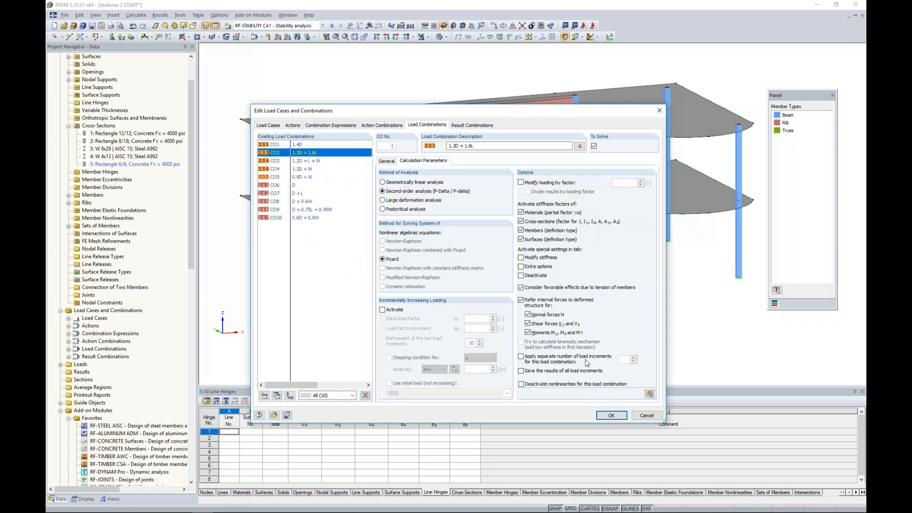
click(609, 415)
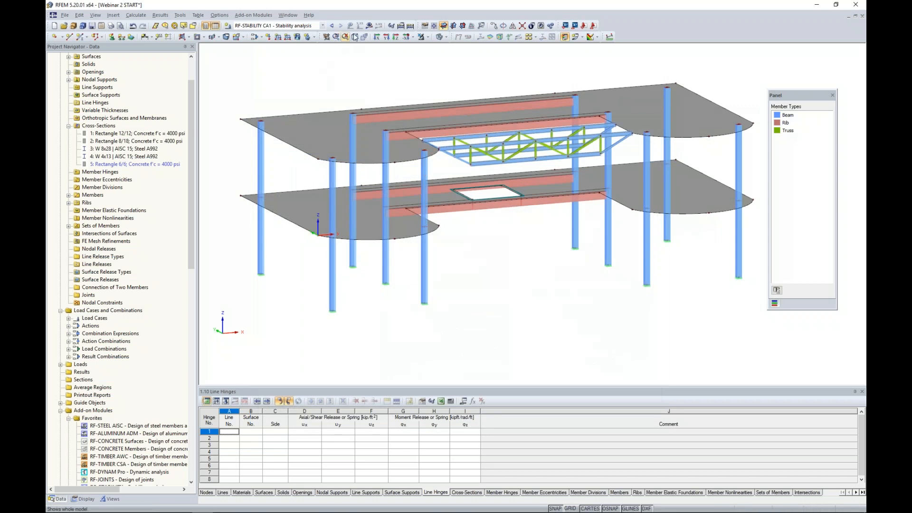
- Calculate load combination CO2, set the deformation display factor to 24 and inspect the deformed structure from several sides
click(368, 26)
click(441, 277)
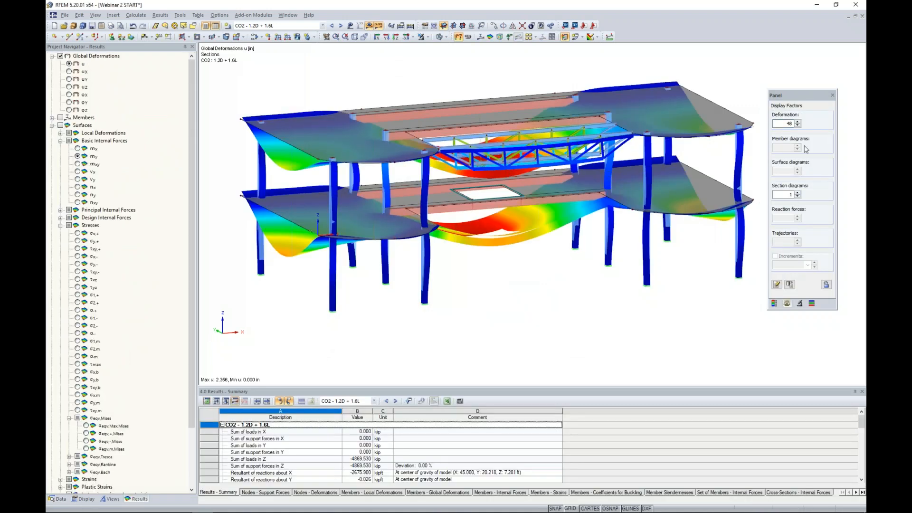
click(798, 126)
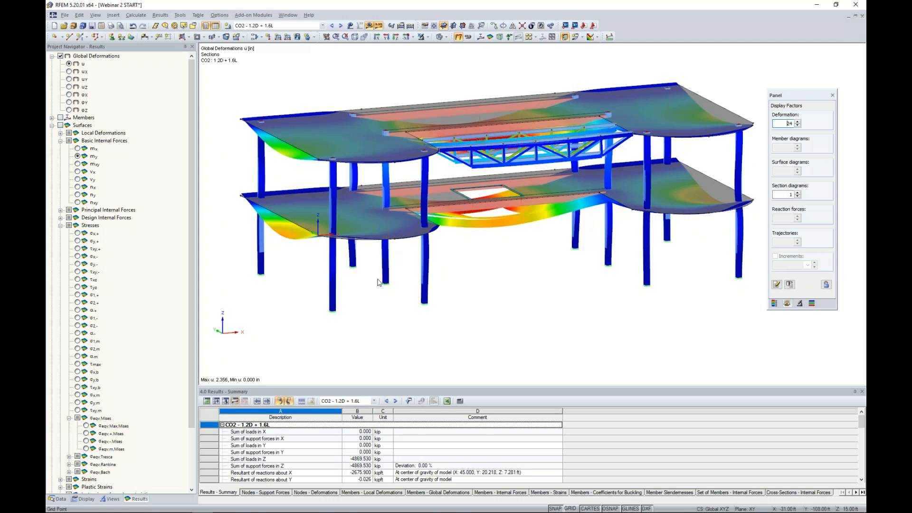
scroll(378, 283, down, 1)
right_drag(379, 283, 778, 304)
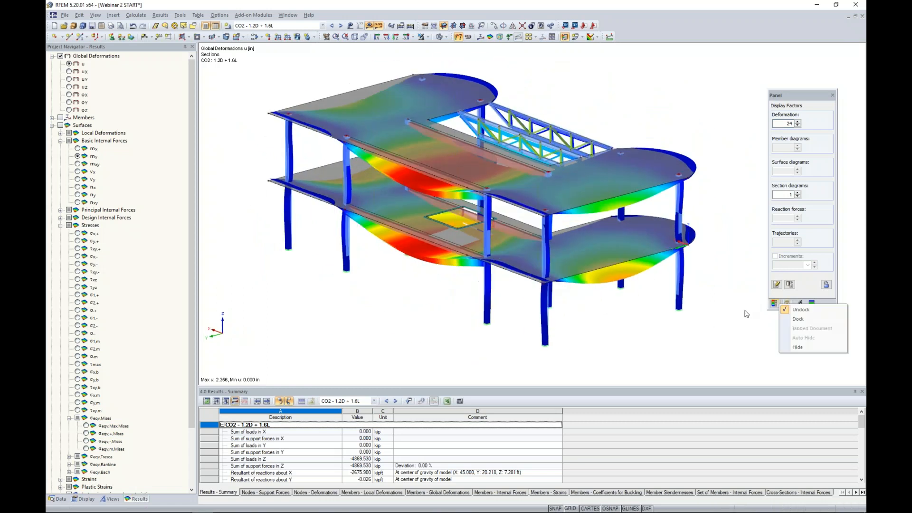
click(335, 292)
right_drag(335, 293, 589, 302)
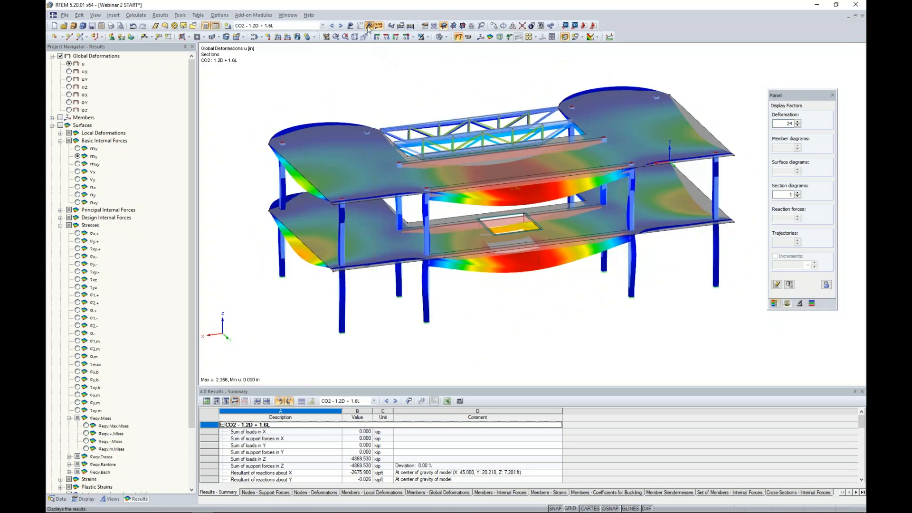
- Hide the deformation results and narrow the project navigator to enlarge the model view around the lower slab's ribs
click(369, 26)
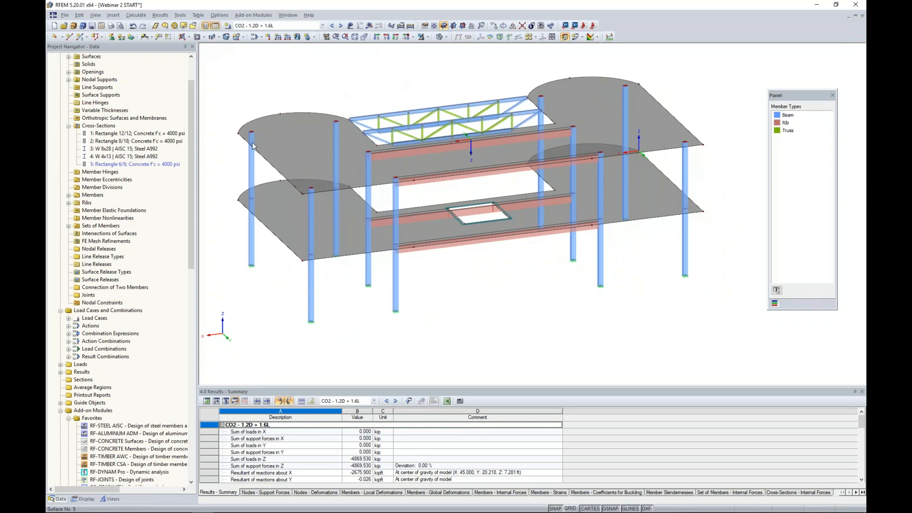
drag(198, 172, 173, 172)
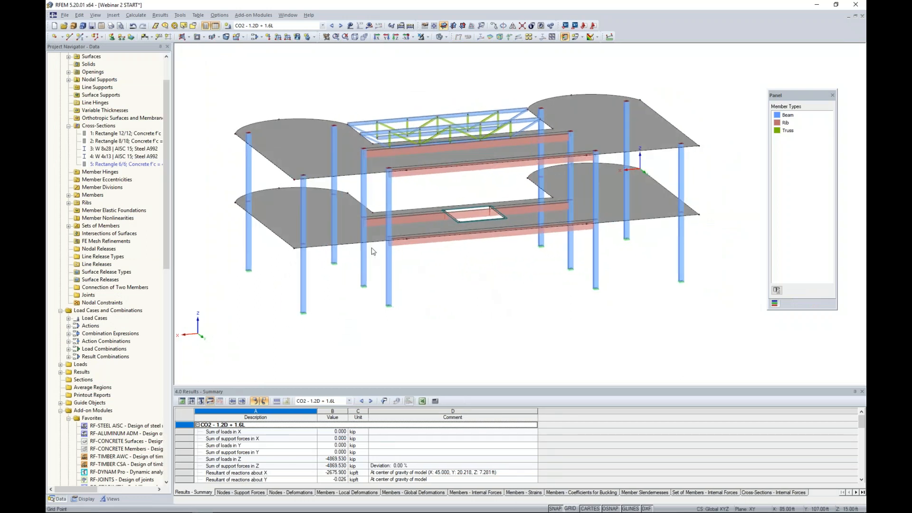
scroll(374, 251, up, 3)
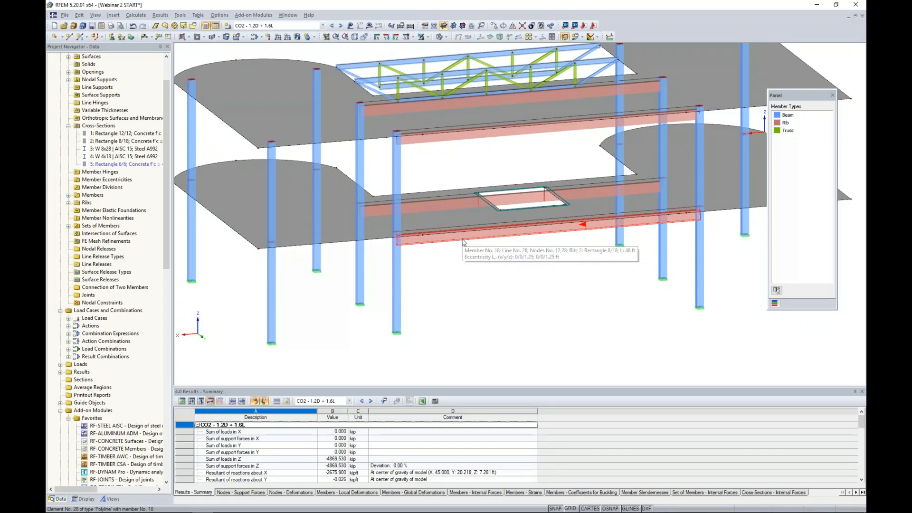
- Examine the rib member type of member 18 and its alignment and integration width settings, leaving the dialogs without saving
double_click(463, 243)
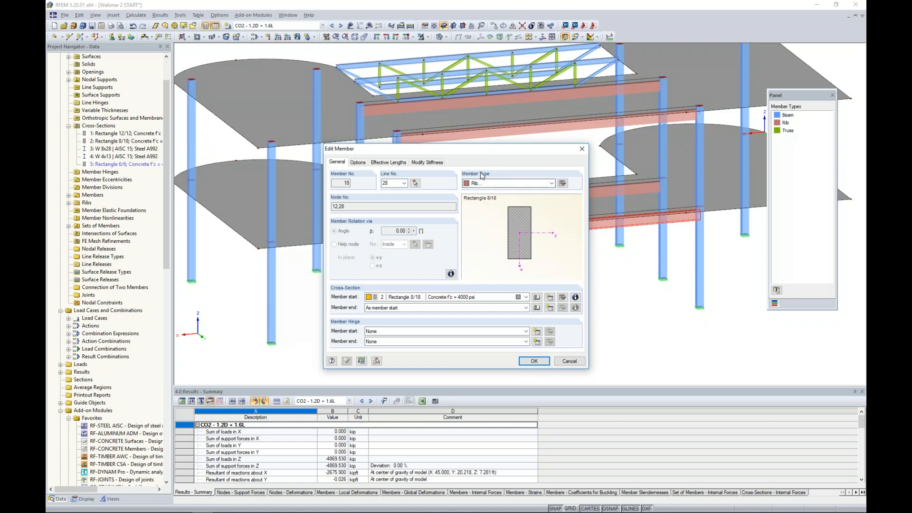
click(494, 184)
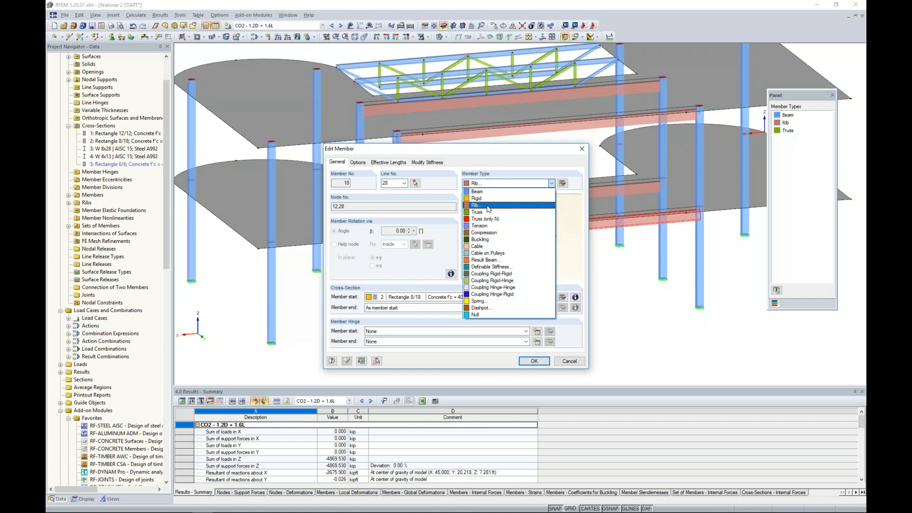
click(488, 206)
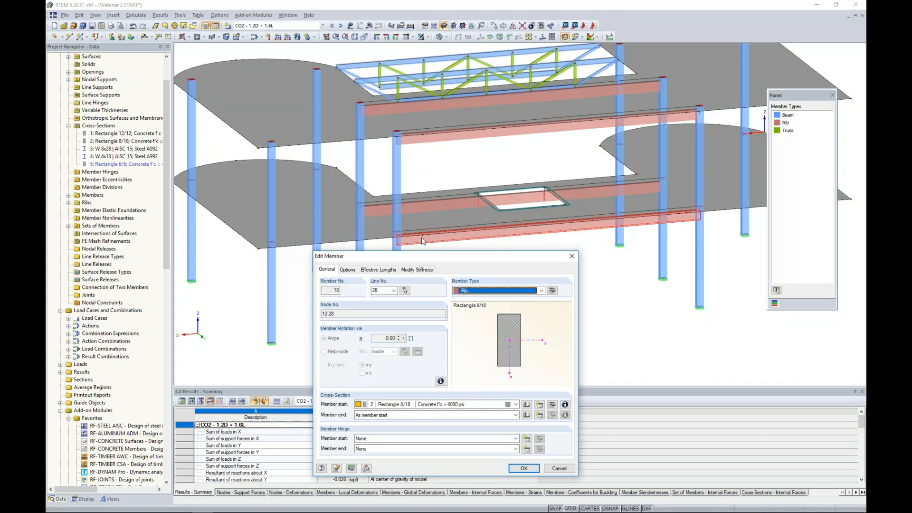
click(551, 291)
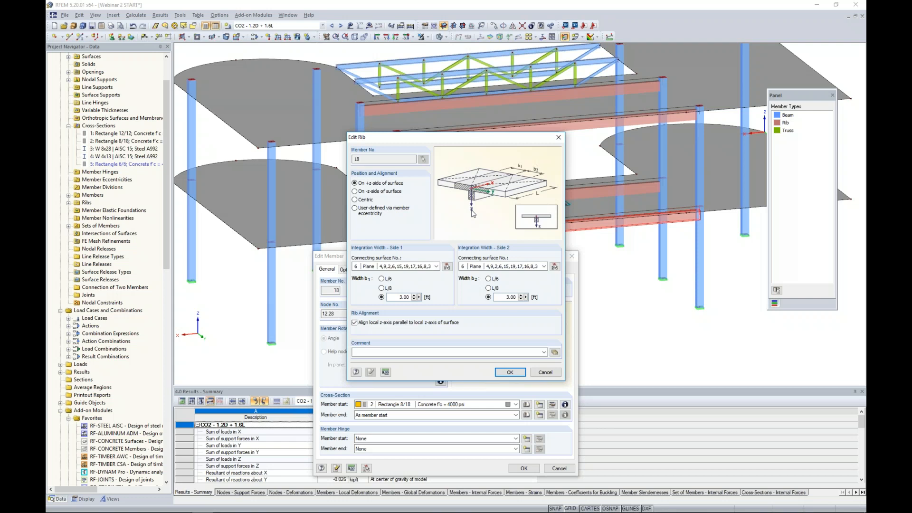
click(541, 375)
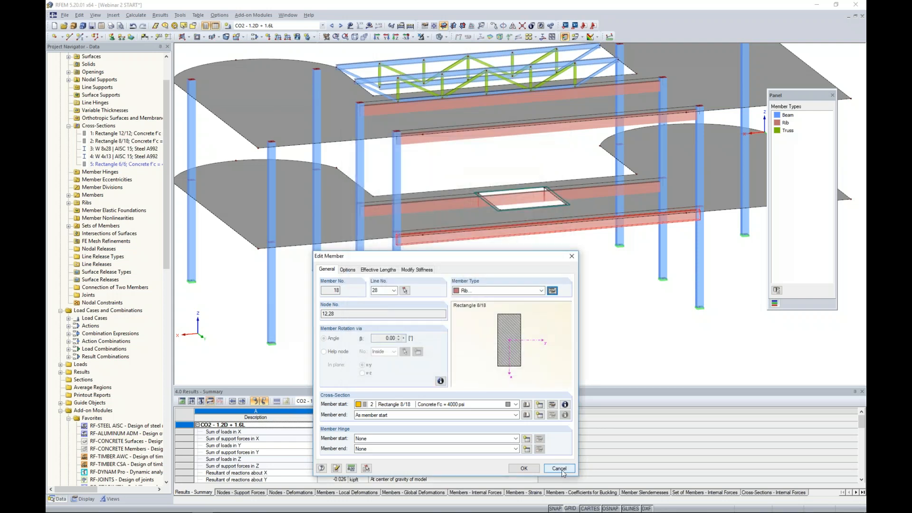
click(556, 468)
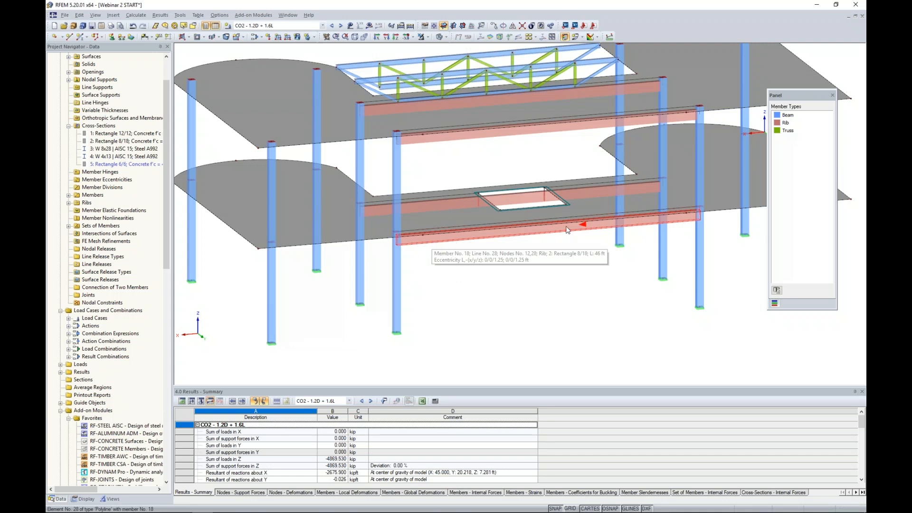
- Limit the visible objects to the generated rib group of the members by type
click(112, 498)
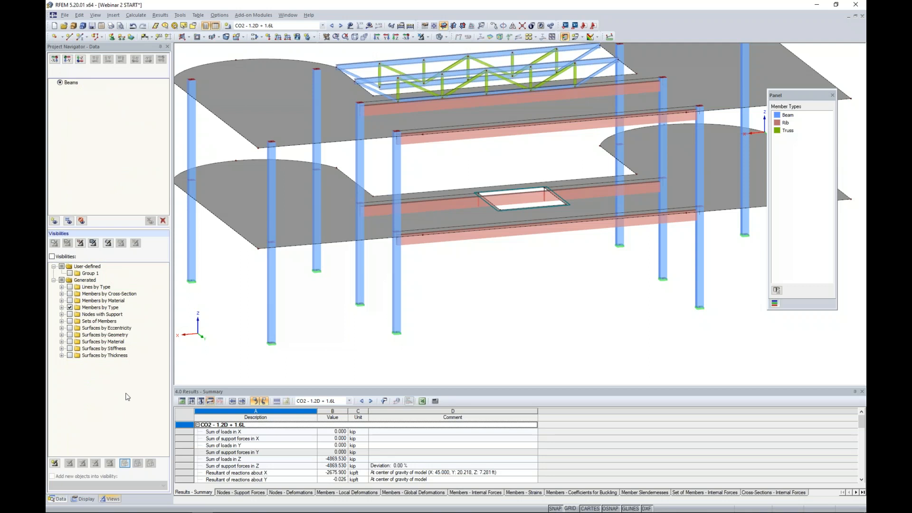
click(61, 307)
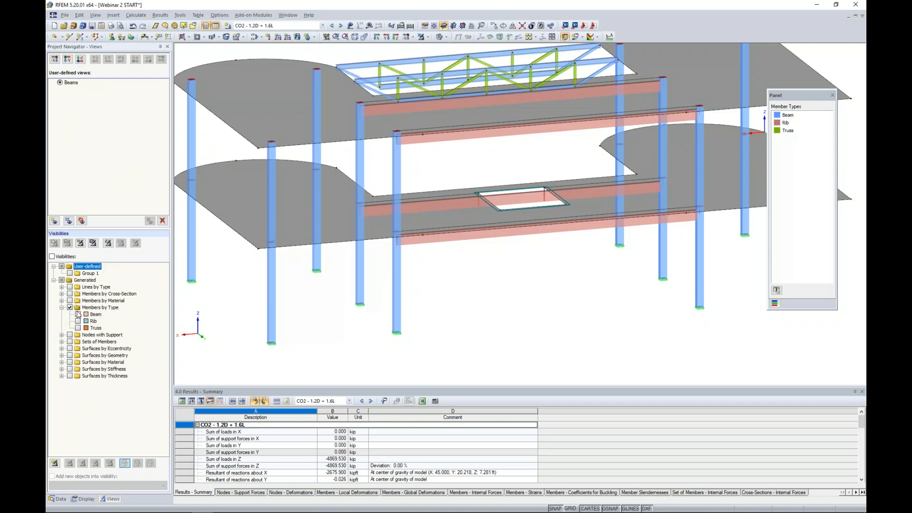
click(78, 321)
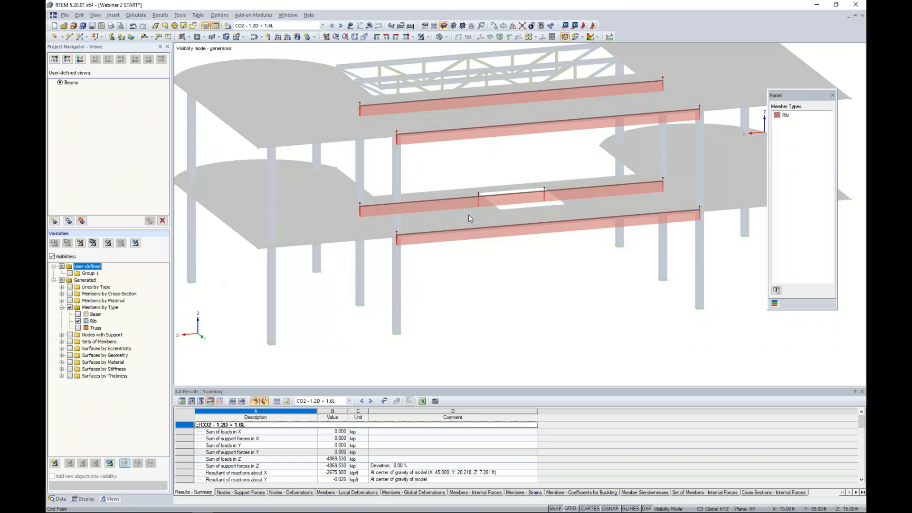
- Select all the ribs together and change their member type to Beam
drag(675, 289, 302, 79)
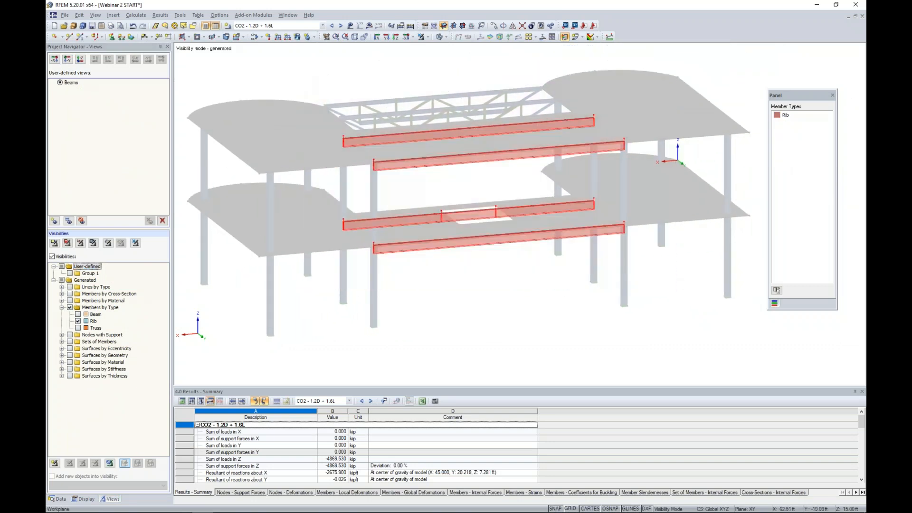
double_click(412, 136)
click(526, 184)
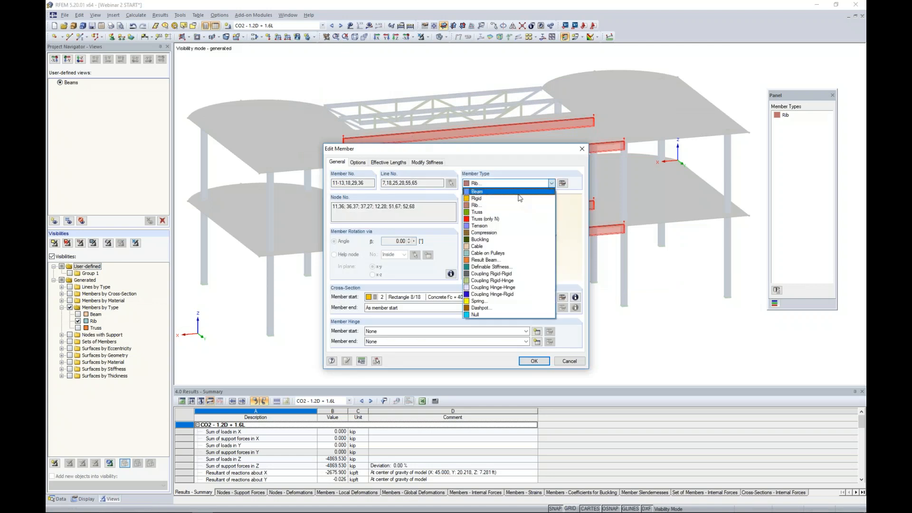
click(479, 192)
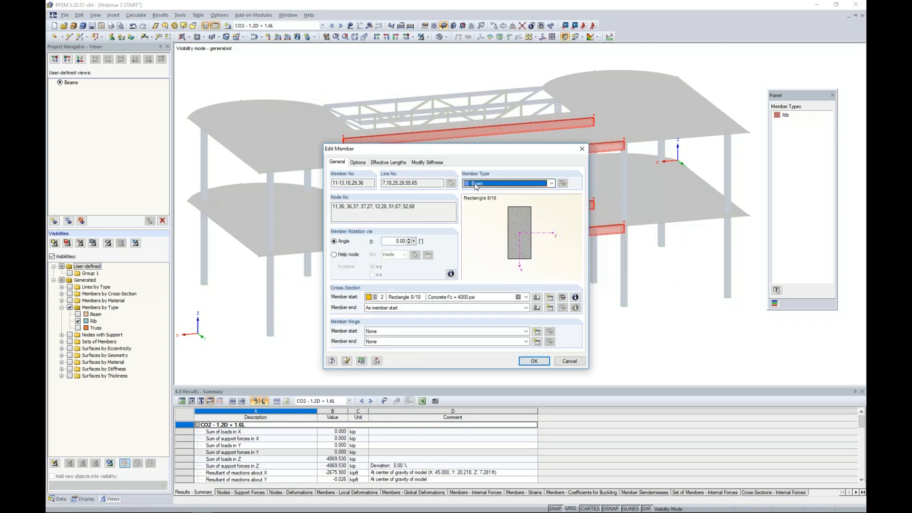
click(531, 362)
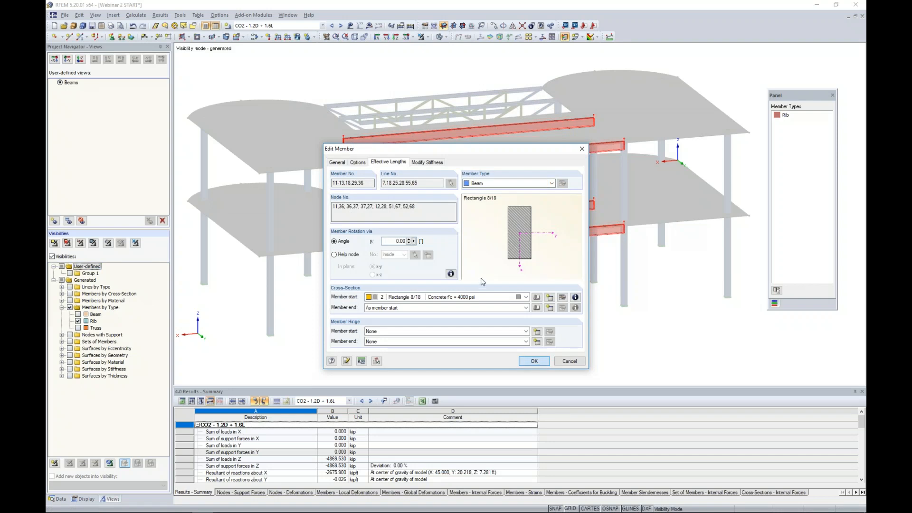
click(444, 279)
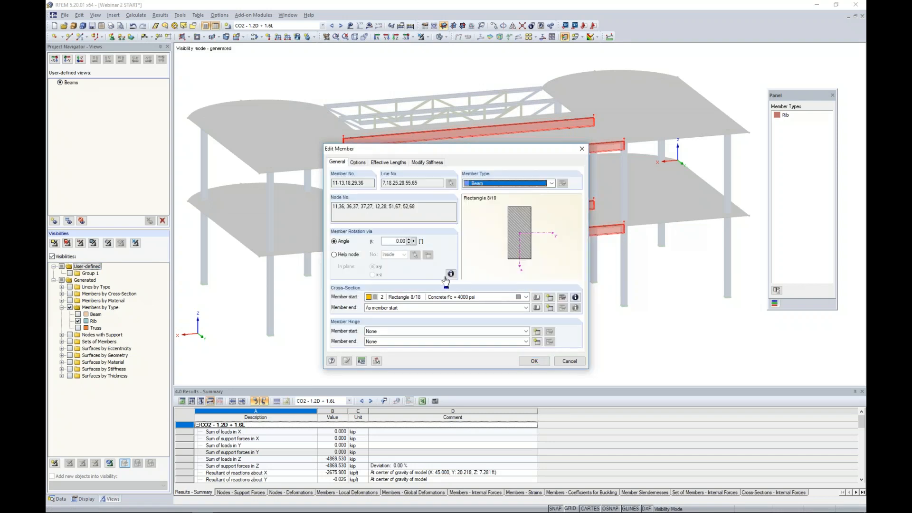
- Create a new member eccentricity for all the converted beams, with the cross-section alignment at top middle
ctrl+middle_drag(429, 266, 424, 229)
scroll(403, 240, up, 5)
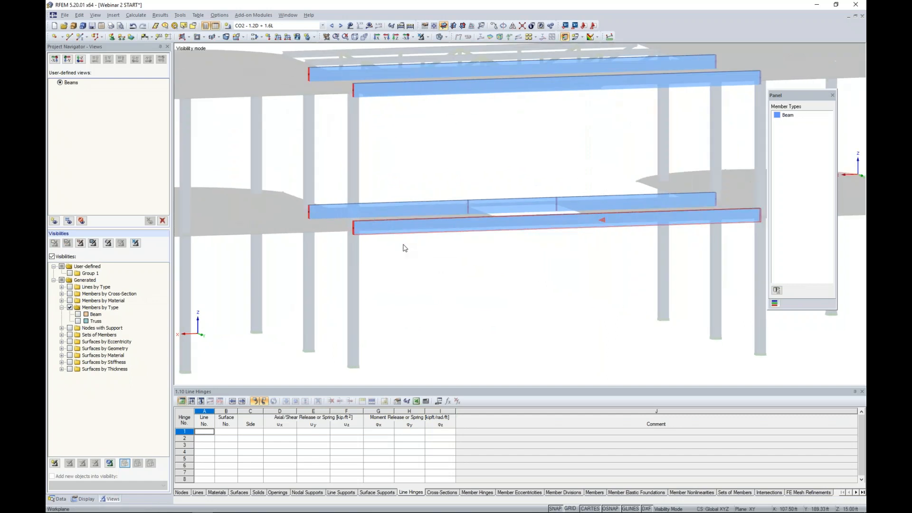
ctrl+middle_drag(402, 240, 417, 272)
scroll(434, 290, down, 3)
scroll(430, 283, down, 1)
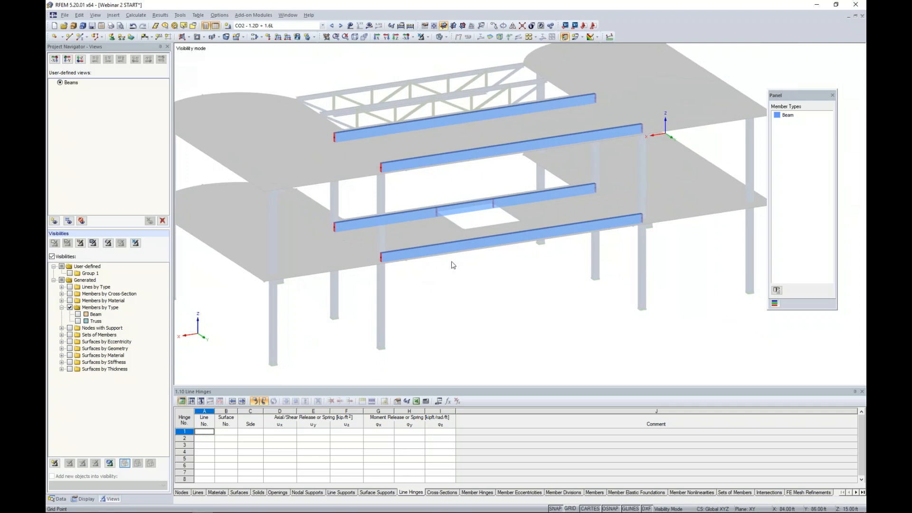
drag(686, 284, 293, 89)
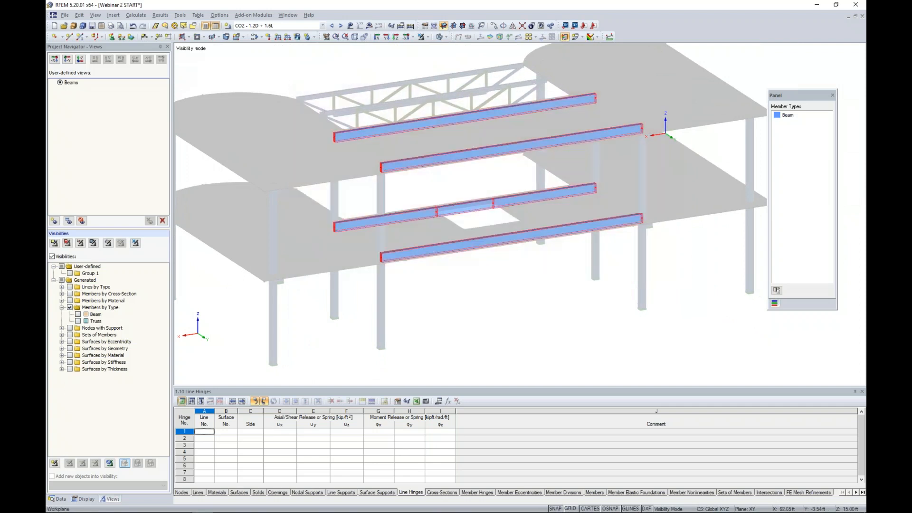
double_click(417, 127)
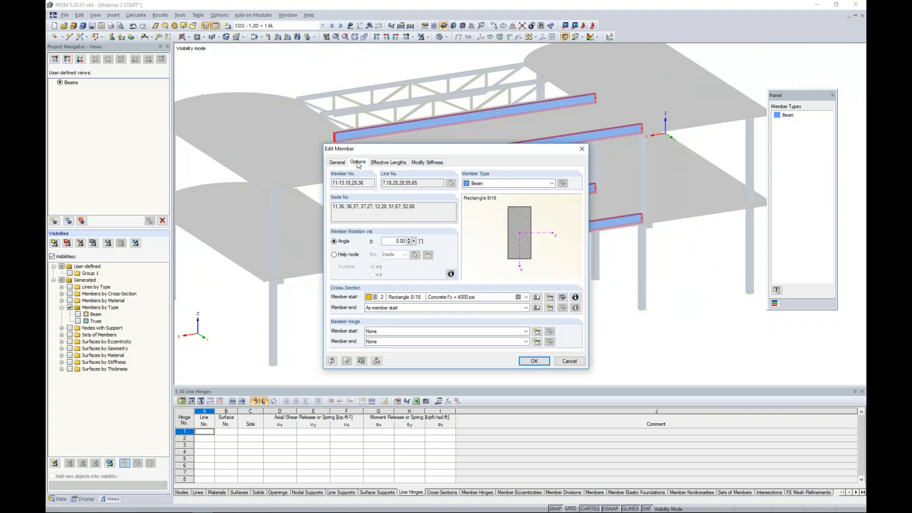
click(357, 163)
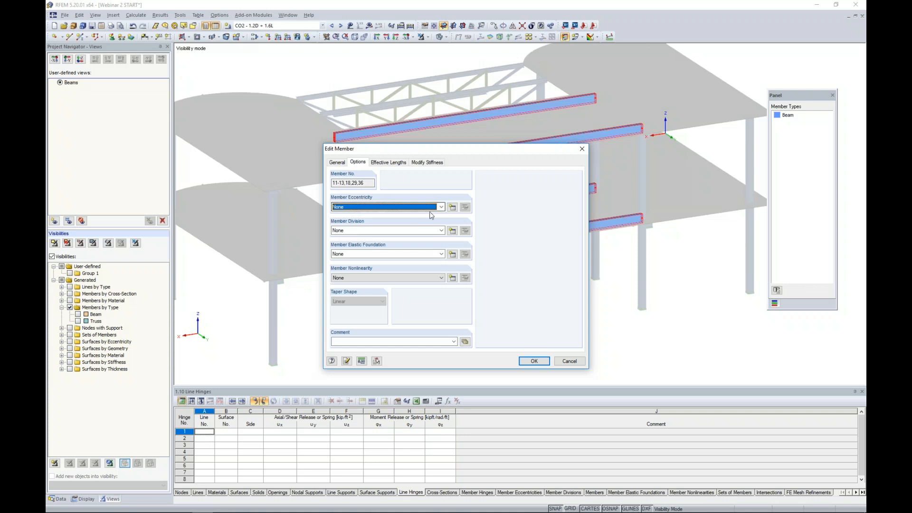
click(453, 208)
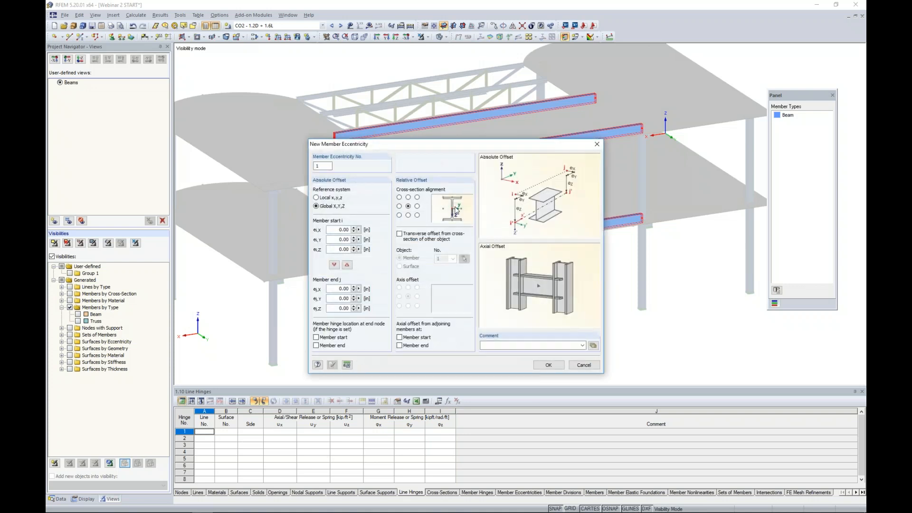
drag(454, 147, 535, 136)
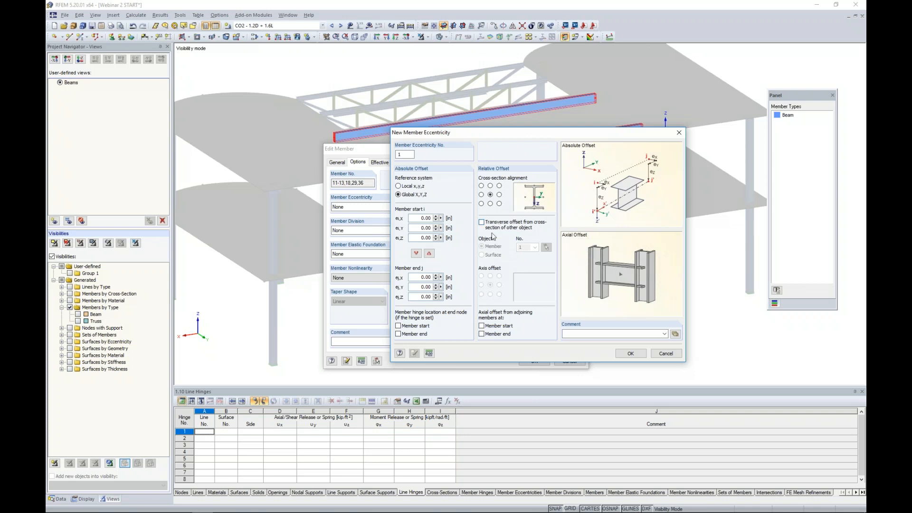
click(491, 186)
- Add a transverse offset from the bottom of surface 5, picked with the full model displayed, and apply the eccentricity to the beams
click(481, 222)
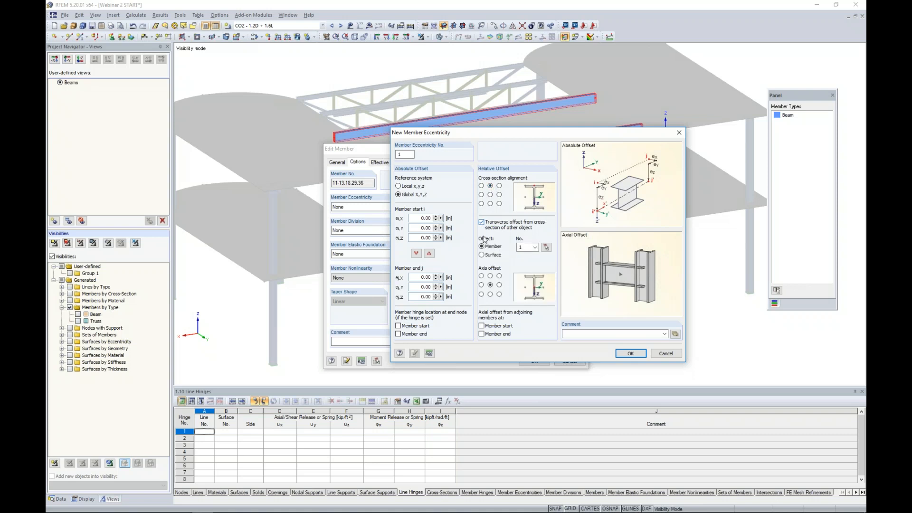
click(482, 255)
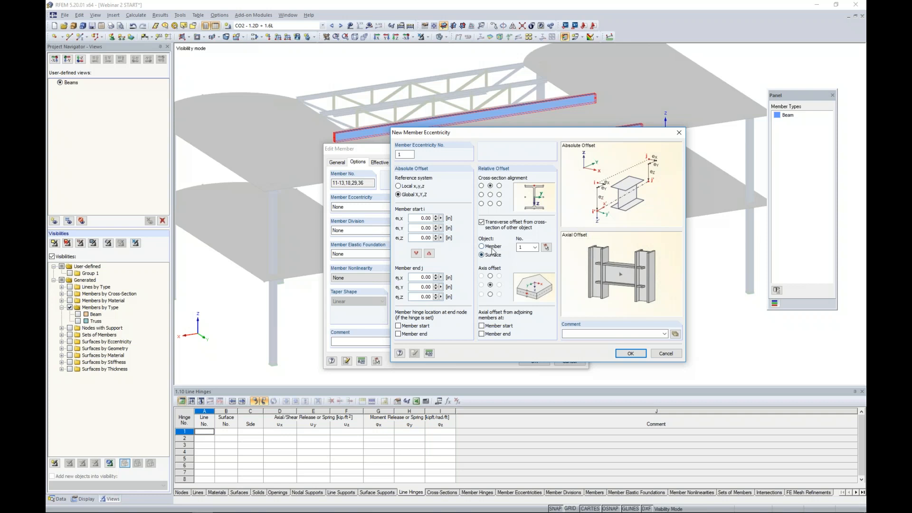
click(546, 246)
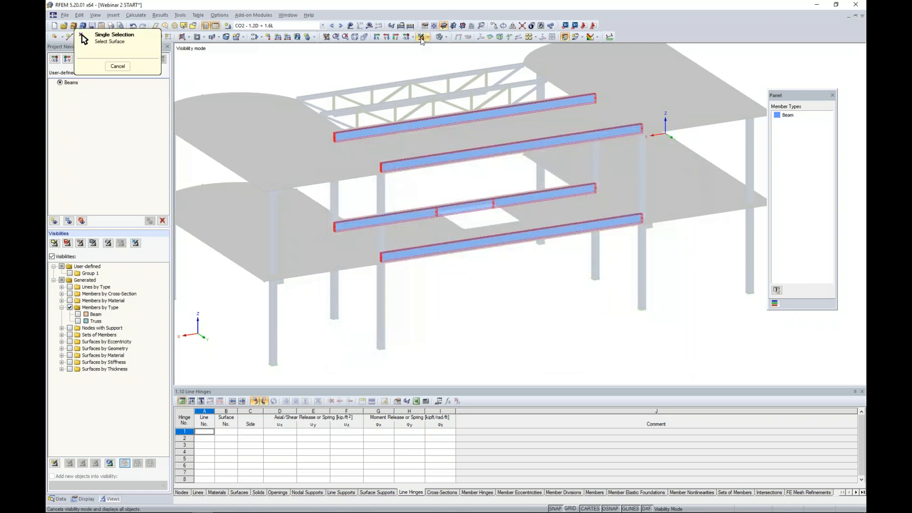
click(307, 140)
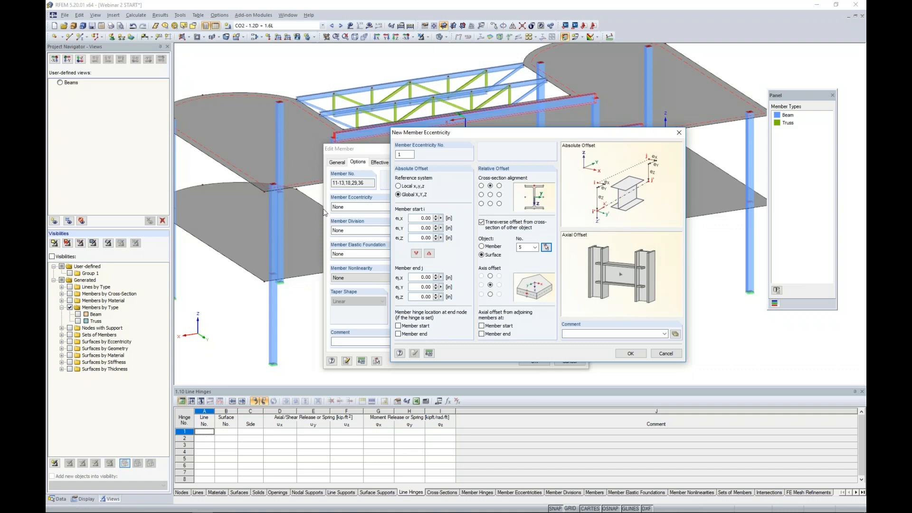
click(490, 294)
click(630, 353)
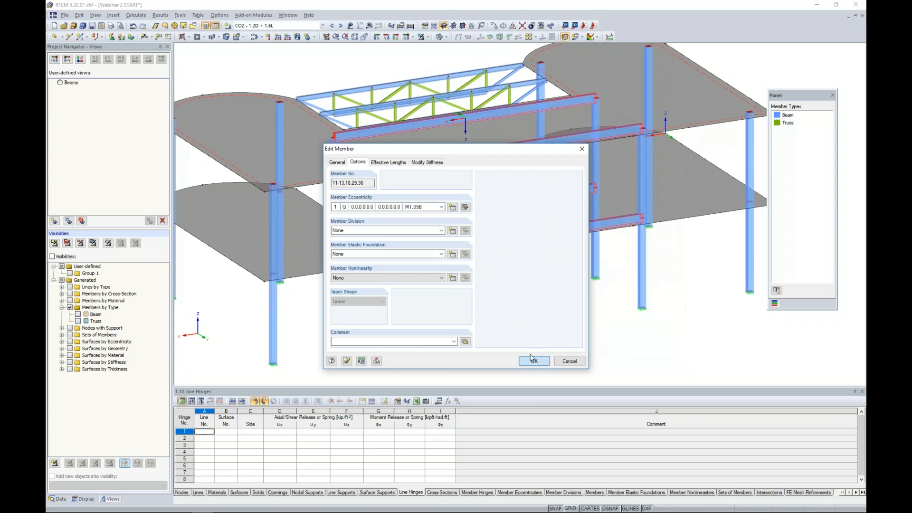
click(534, 361)
- Create a new line release type with the rotation φx and the translation ux released
ctrl+middle_drag(476, 285, 442, 277)
scroll(442, 277, down, 5)
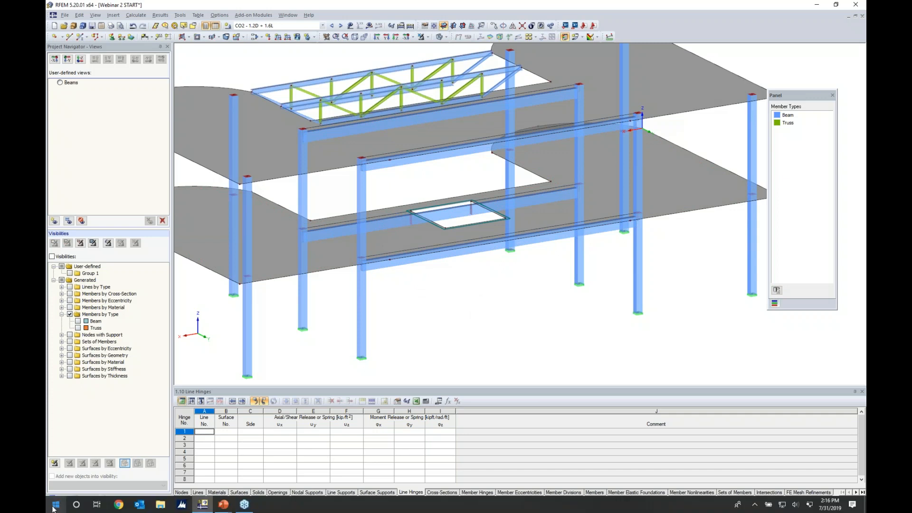
click(60, 498)
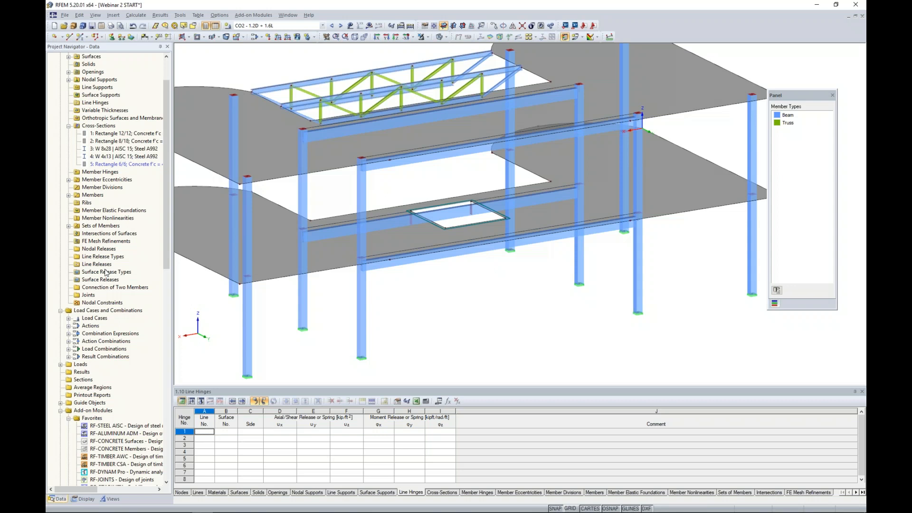
scroll(101, 258, up, 2)
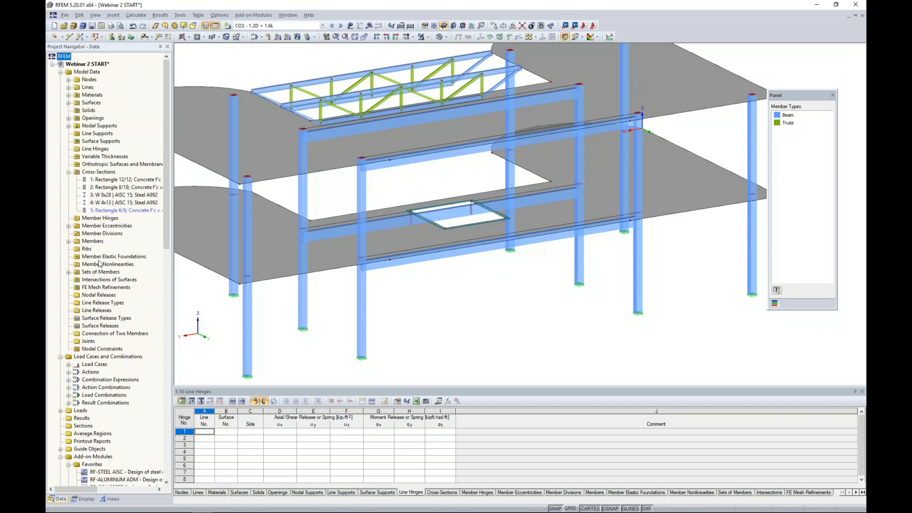
right_click(103, 304)
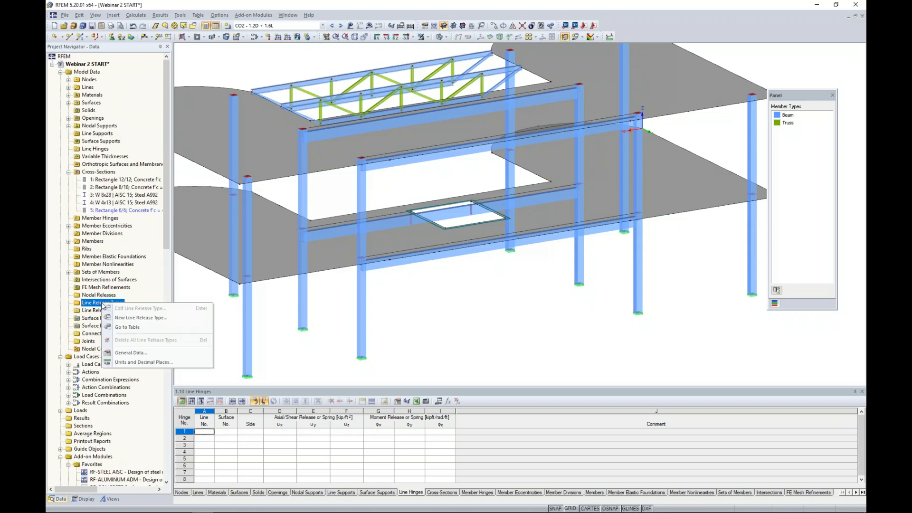
click(124, 320)
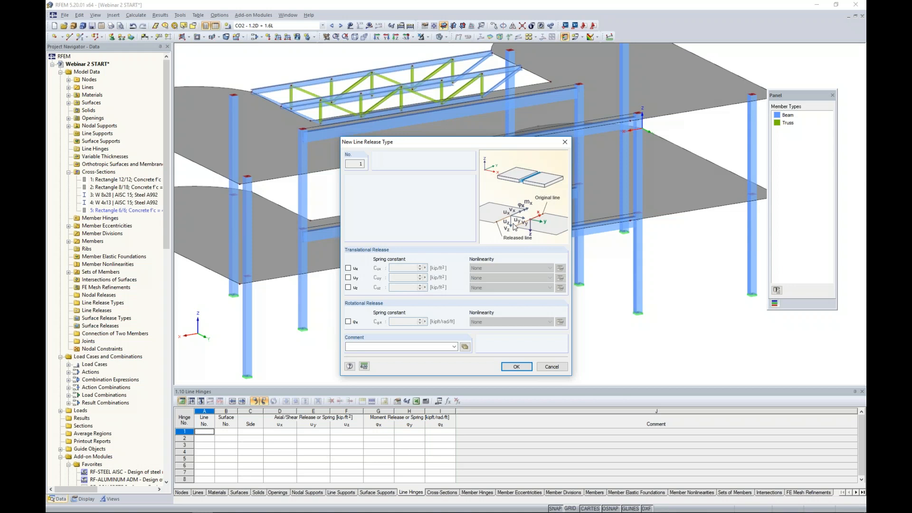
click(349, 322)
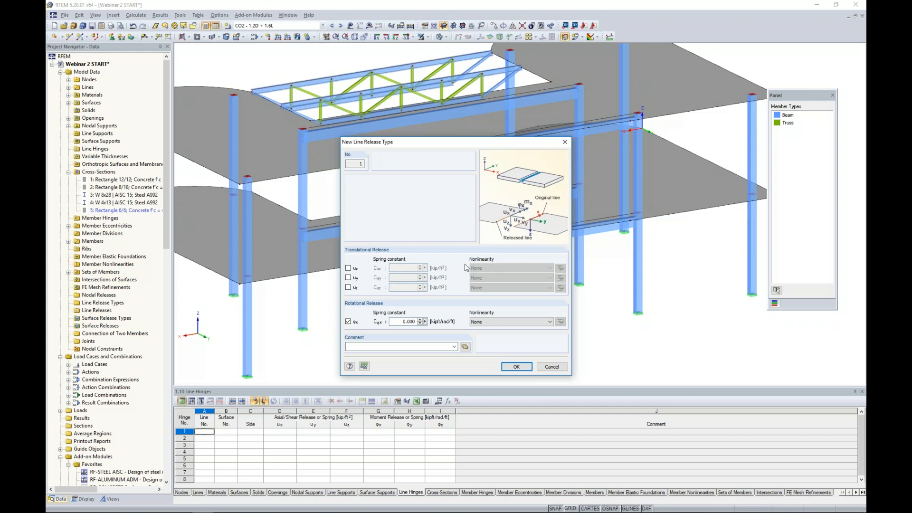
click(352, 269)
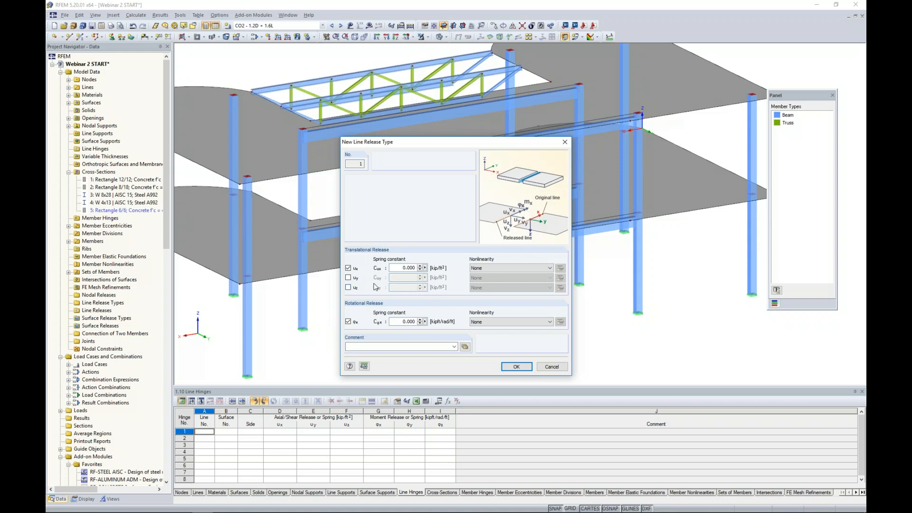
- Release the translation uz with the nonlinearity "Fixed if positive vz" and save the line release type
drag(434, 142, 556, 134)
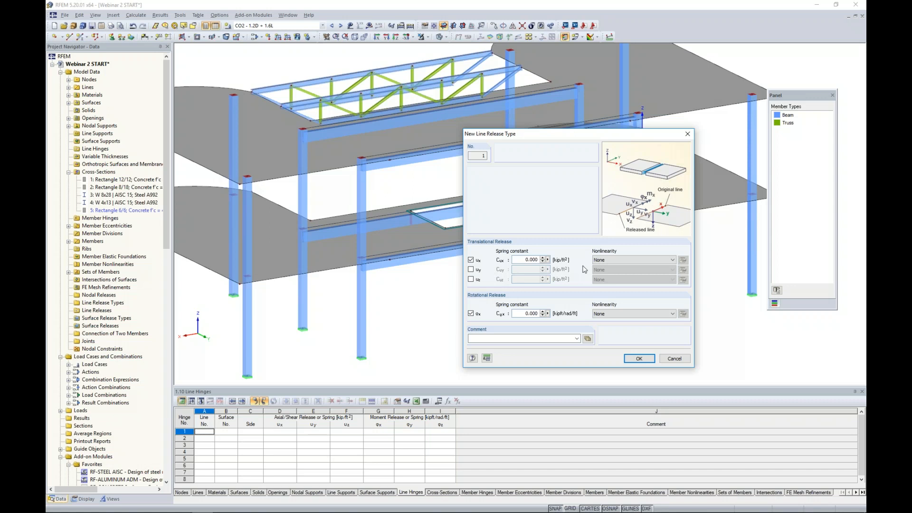
click(471, 279)
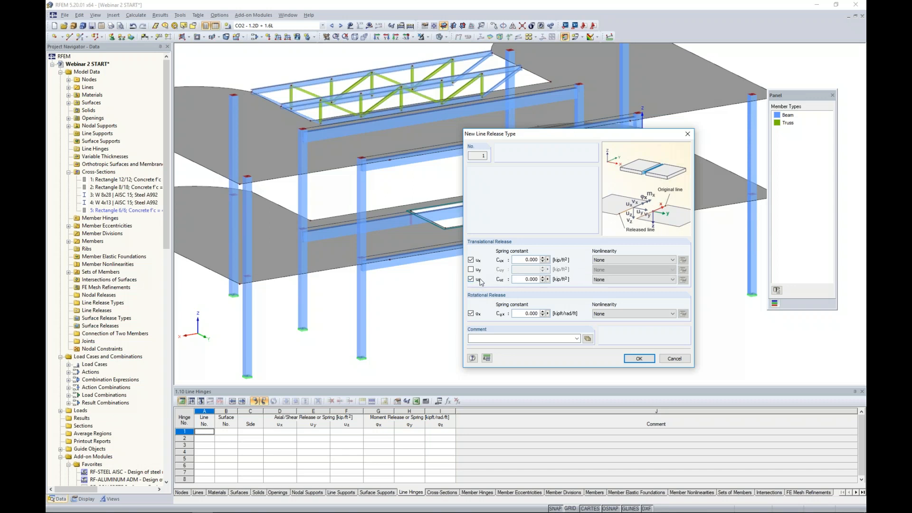
click(641, 280)
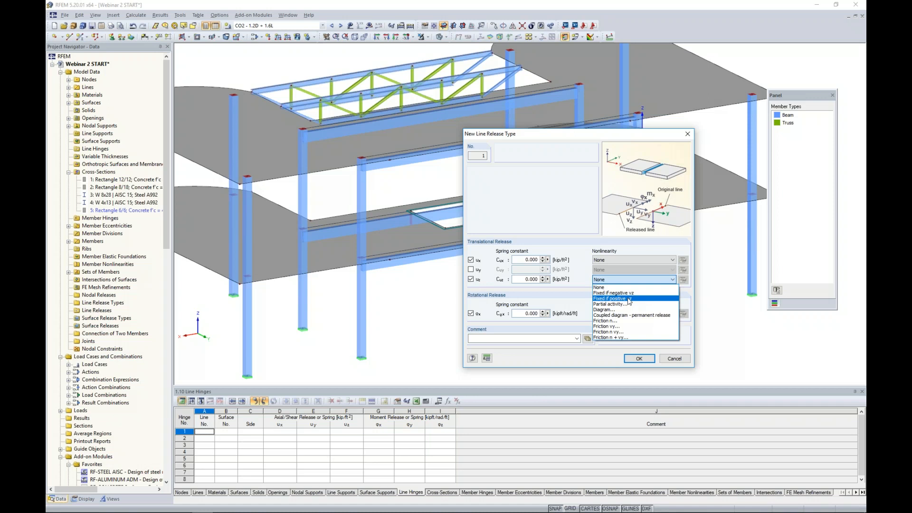
click(647, 279)
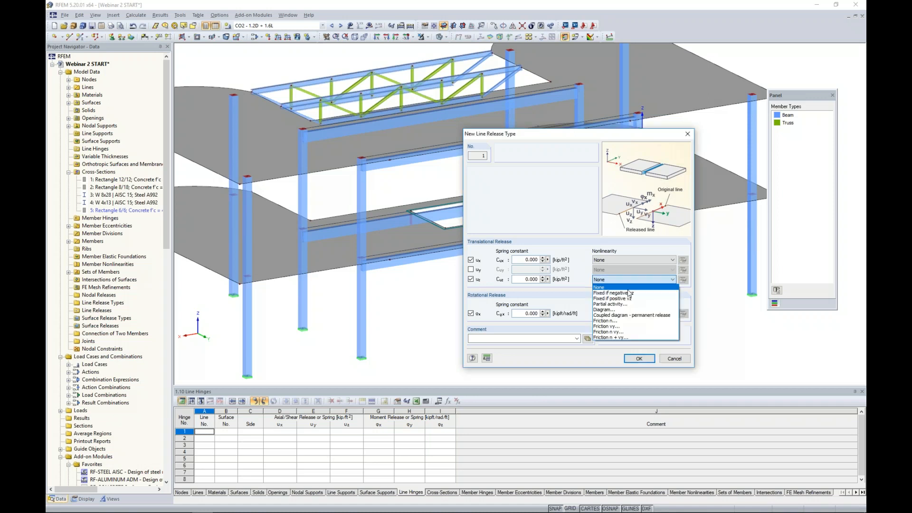
click(627, 299)
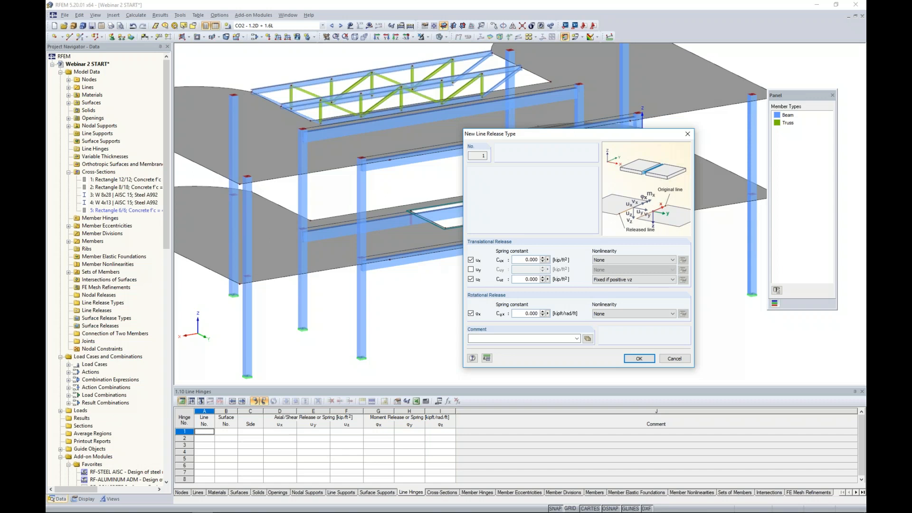
click(638, 358)
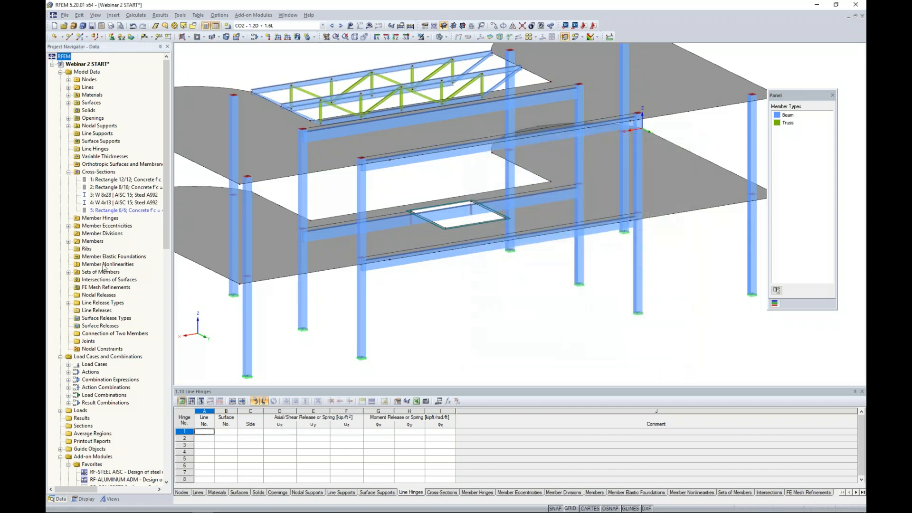
- Create line releases graphically on the two lower-slab beam lines, using line release type 1 with surface 6 as the released object
click(68, 303)
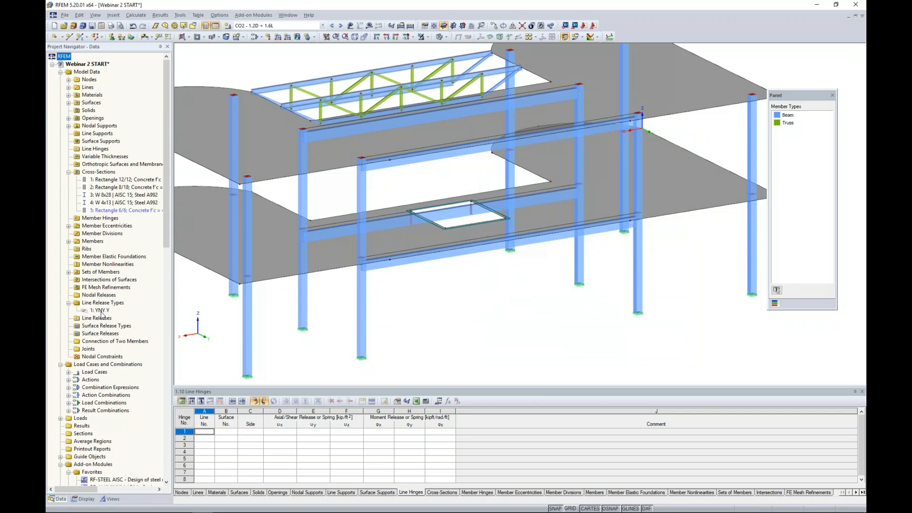
right_click(102, 319)
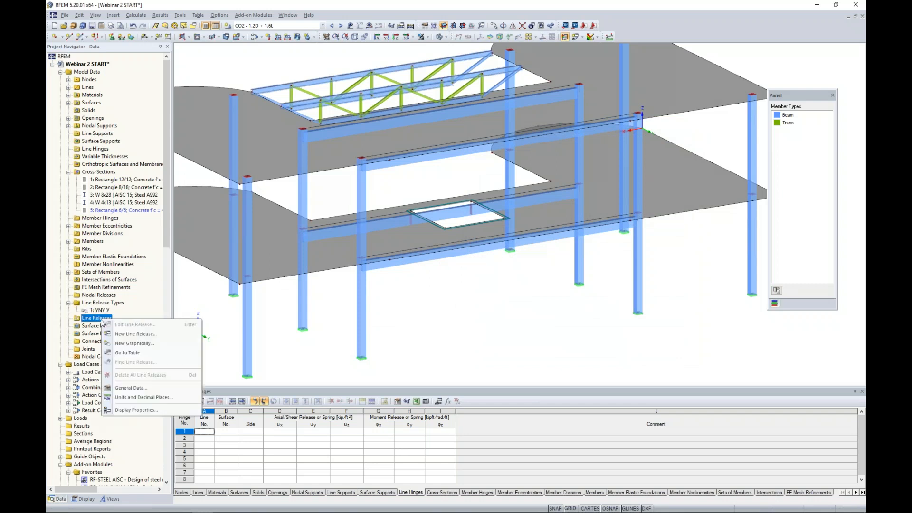
click(130, 344)
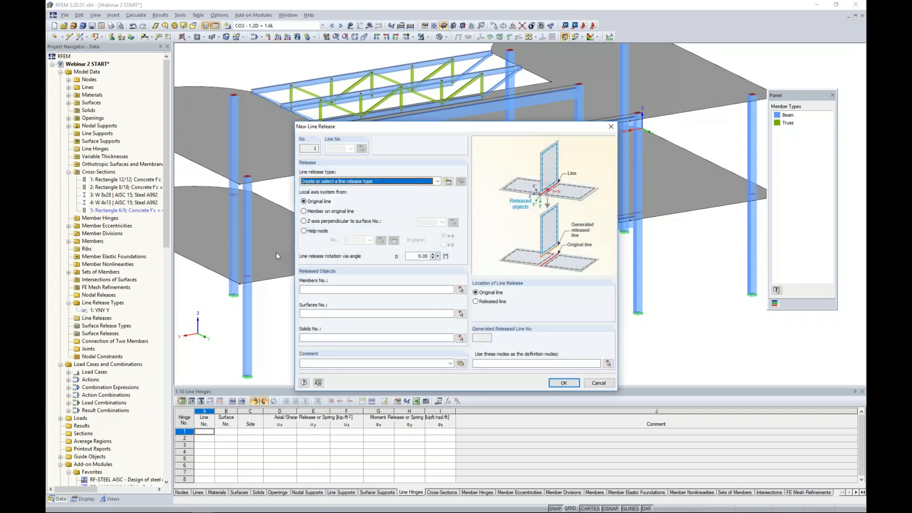
click(340, 182)
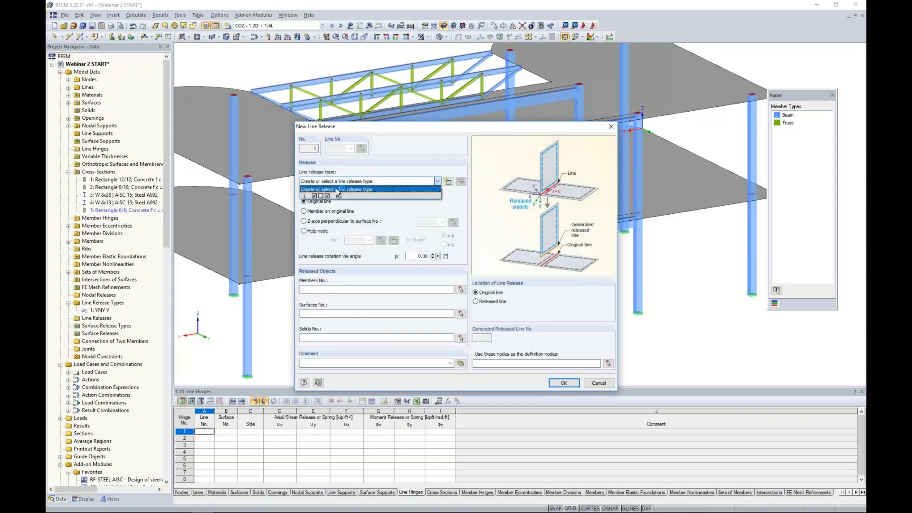
click(338, 197)
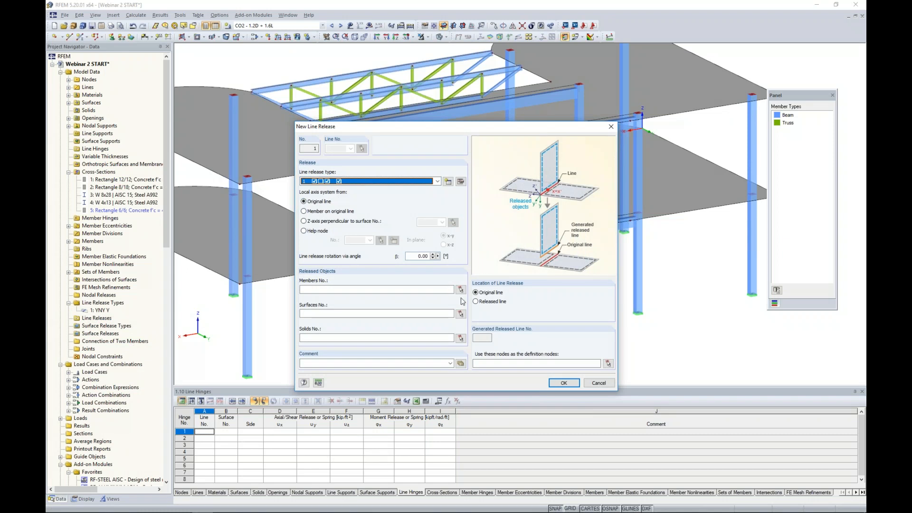
click(460, 313)
click(307, 252)
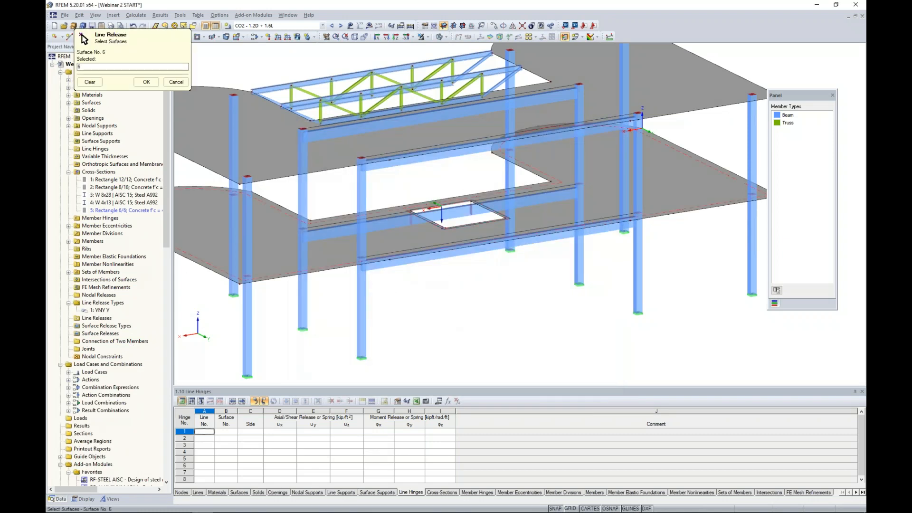
click(146, 82)
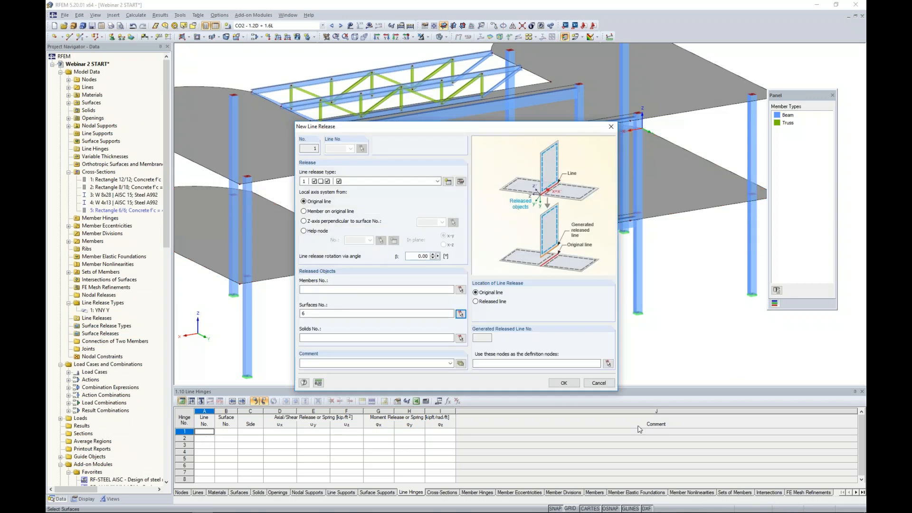
click(563, 382)
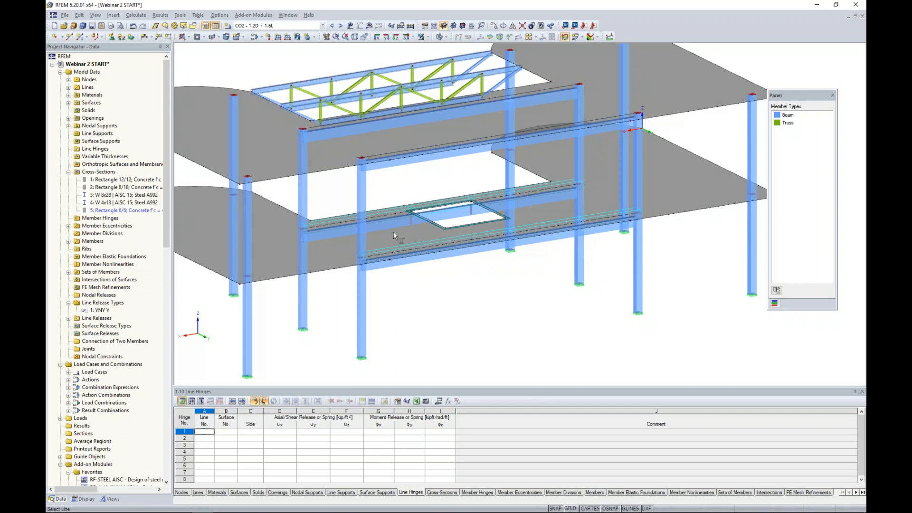
right_click(334, 198)
- Repeat the line release command for the two upper-slab beam lines, with surface 5 as the released object
right_click(334, 195)
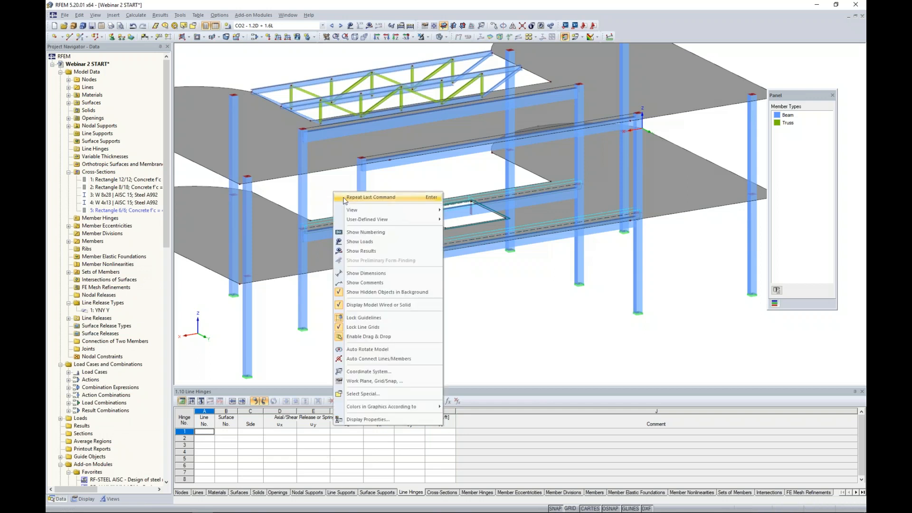
click(346, 197)
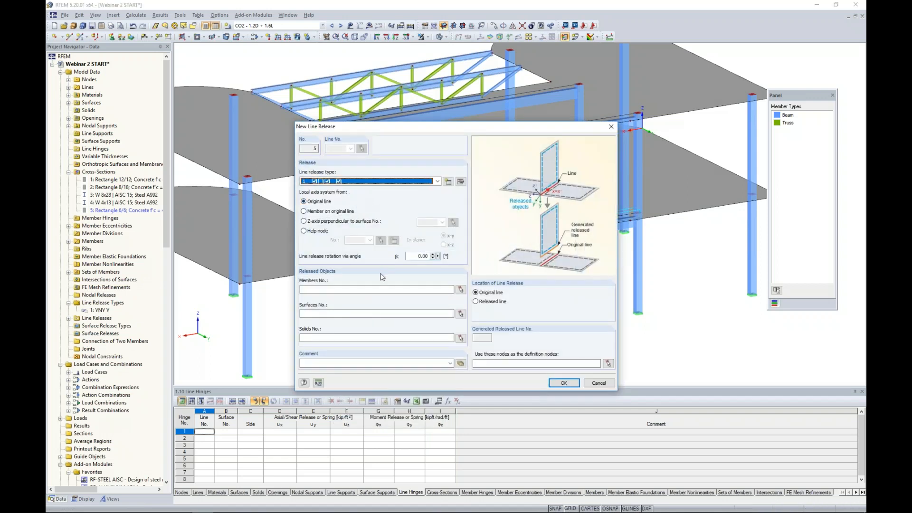
click(460, 313)
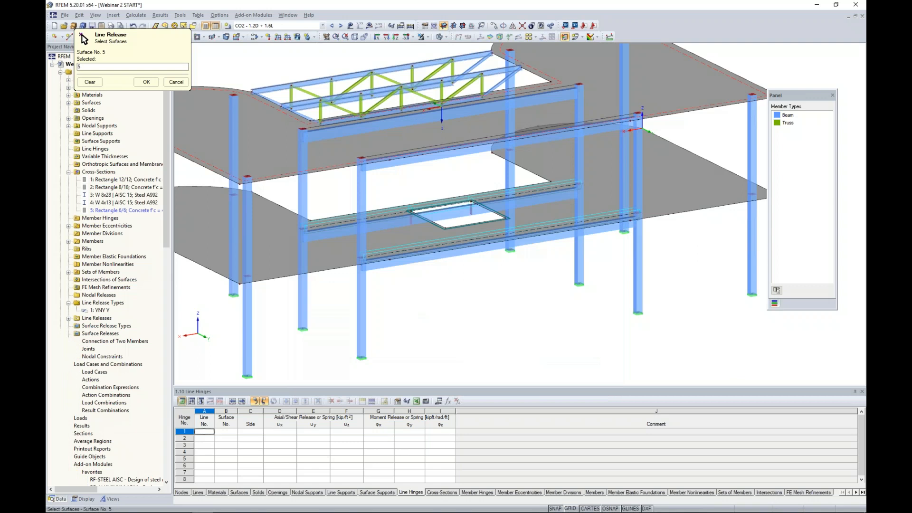
key(Return)
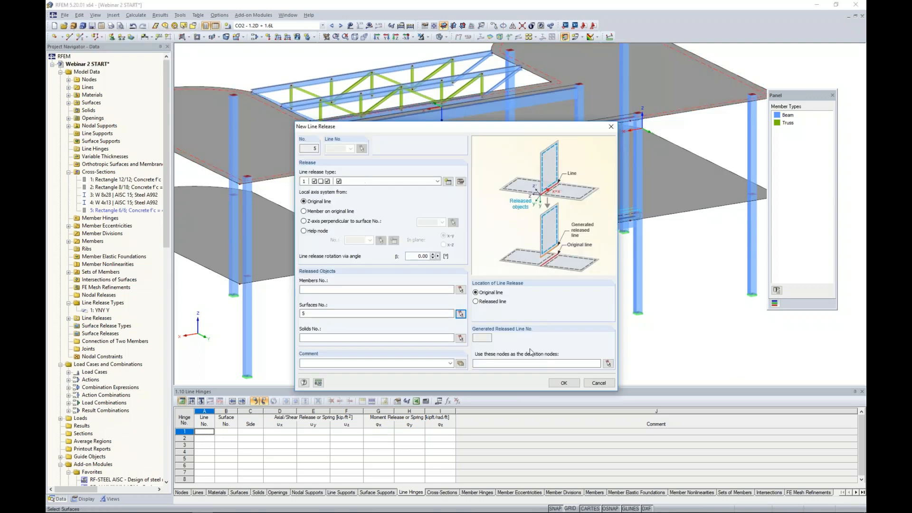
click(563, 383)
click(388, 150)
click(350, 119)
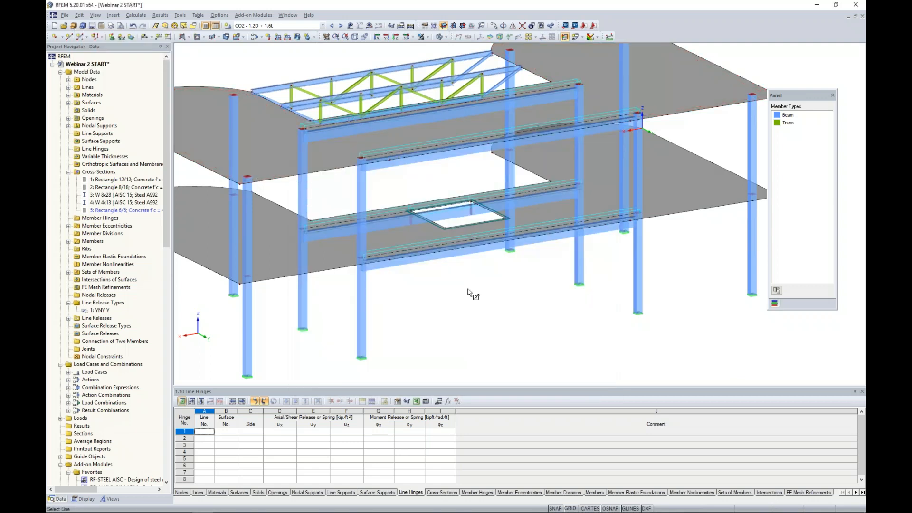
- Run the calculation for load combination CO2 and reduce the deformation display factor to 7.75
middle_drag(472, 299, 510, 297)
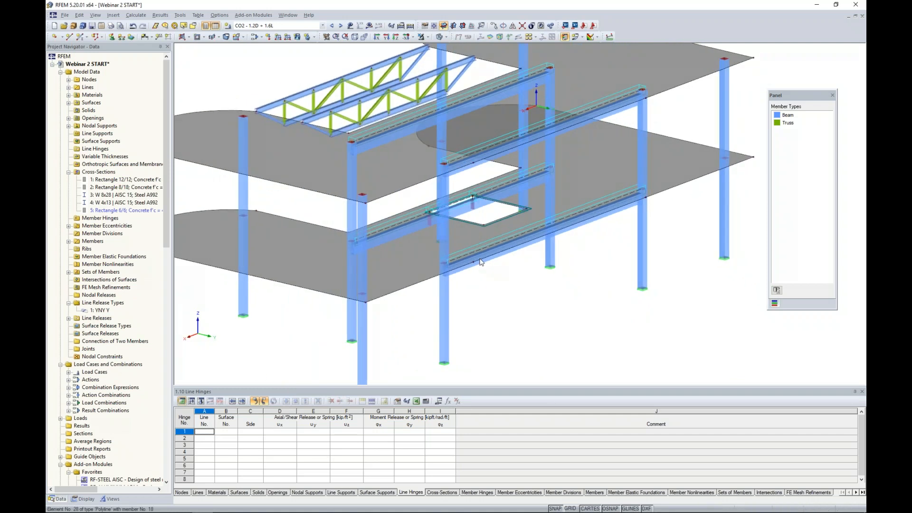
scroll(466, 252, up, 3)
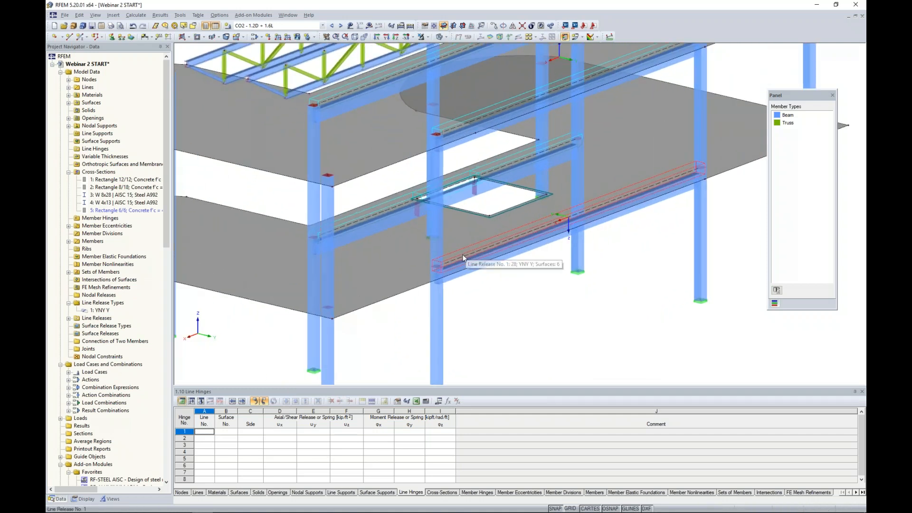
scroll(466, 258, down, 2)
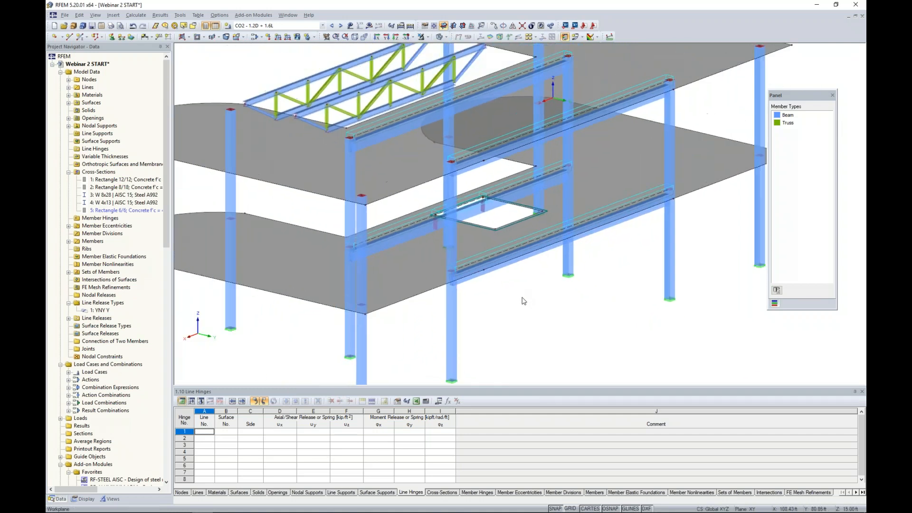
ctrl+middle_drag(527, 300, 428, 244)
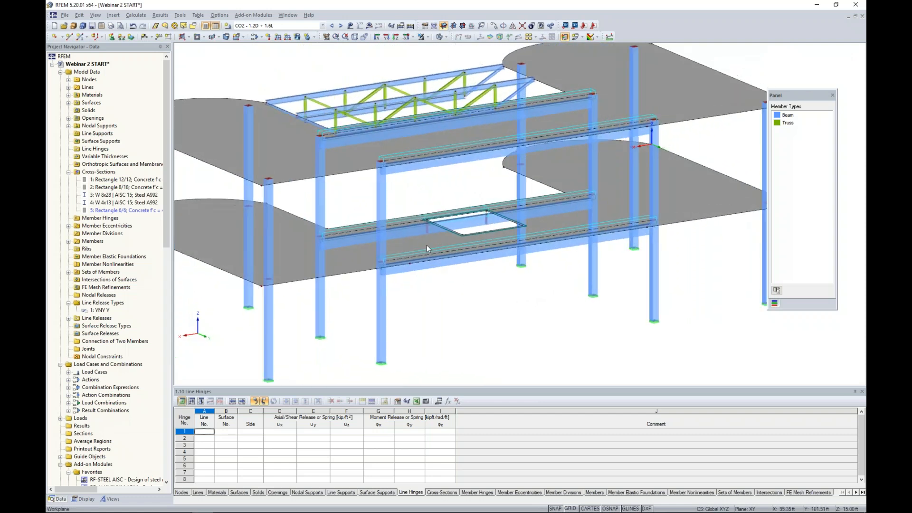
click(369, 25)
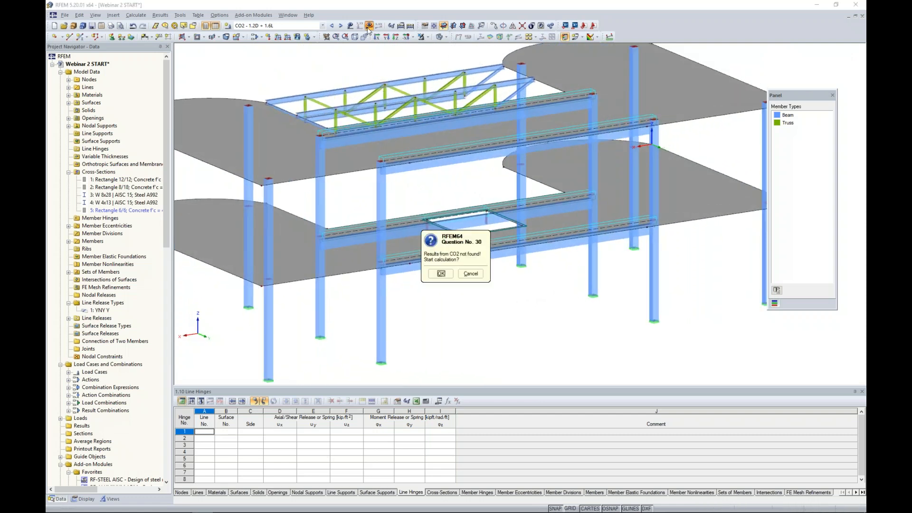
click(440, 273)
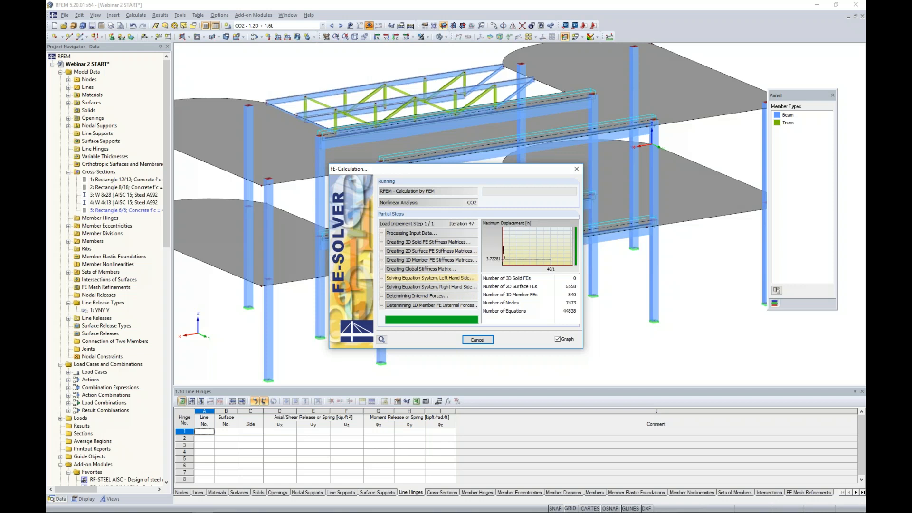
drag(478, 166, 462, 131)
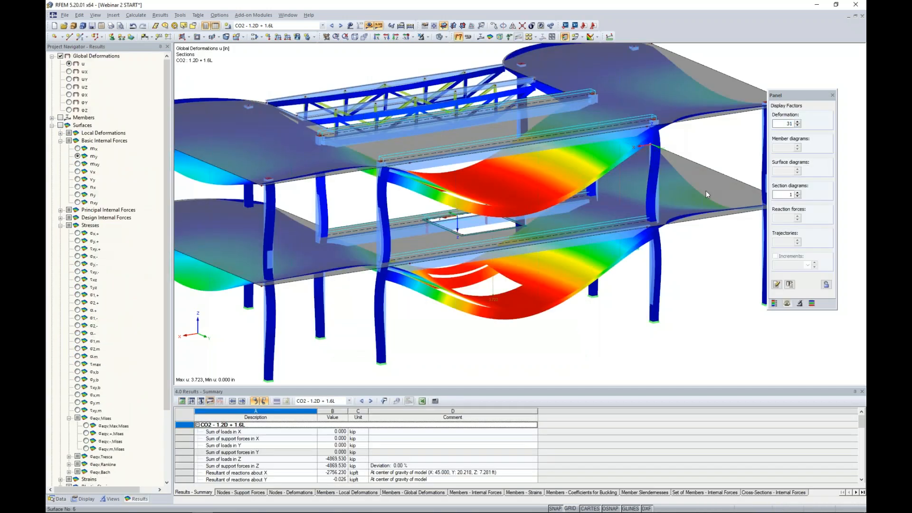
click(797, 126)
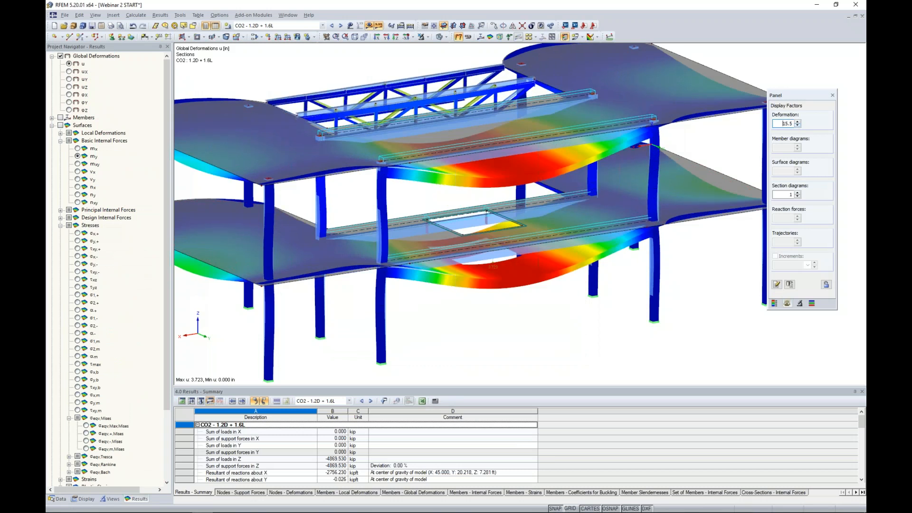
click(797, 125)
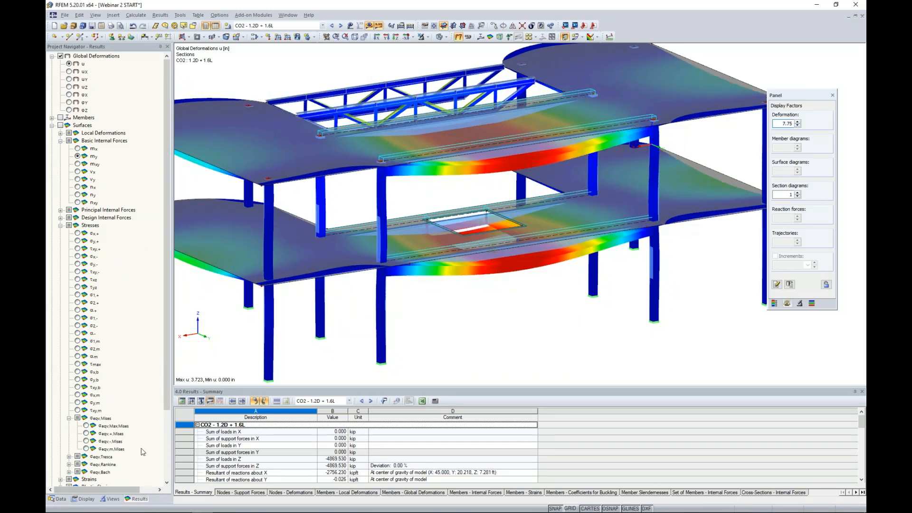
- Display the member internal forces MT in place of the global deformations
click(60, 226)
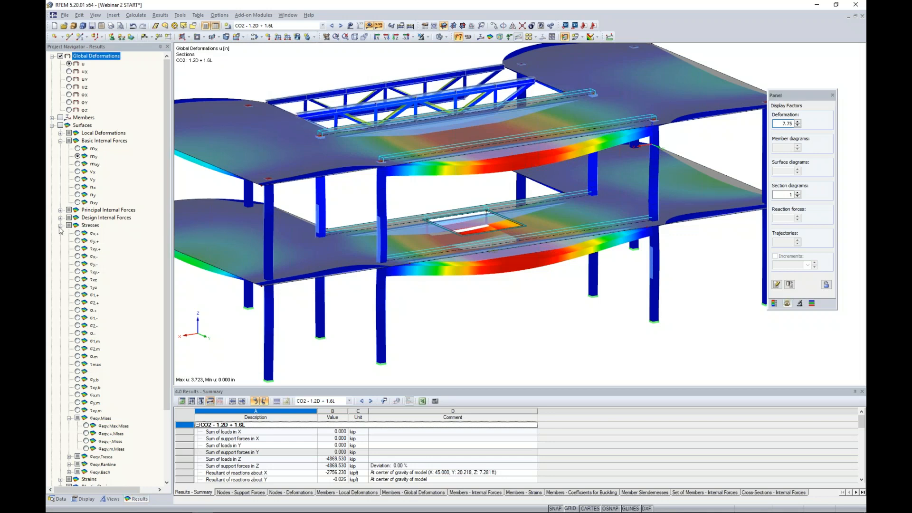
click(51, 126)
click(52, 117)
click(60, 117)
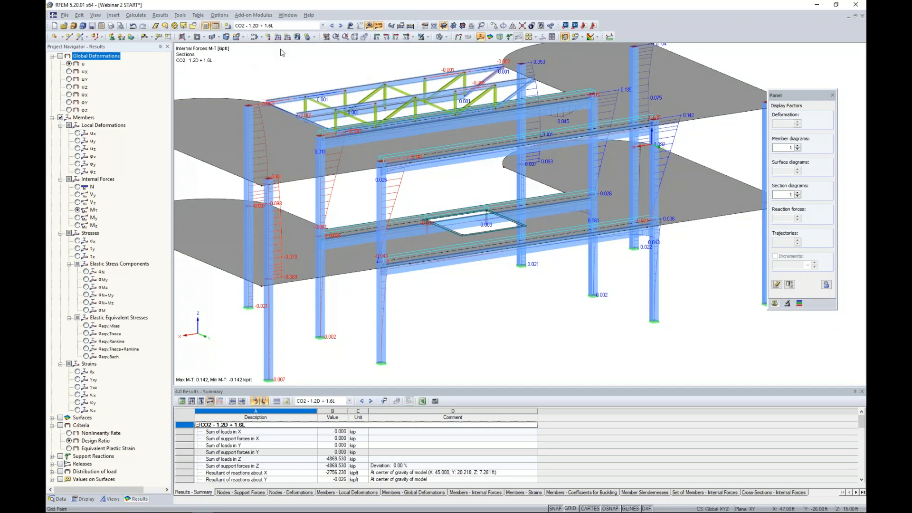
- Isolate the front beam under the lower slab and examine its internal forces N, Vz and MT
click(487, 261)
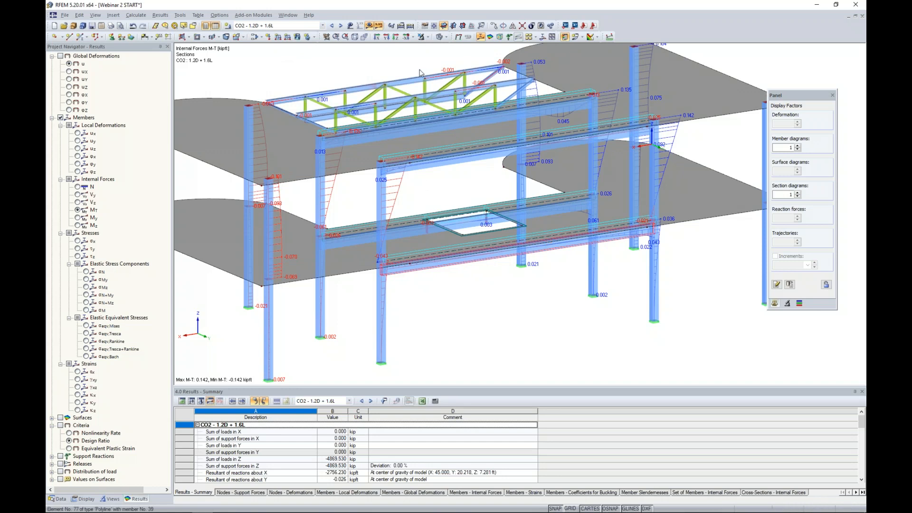
click(427, 38)
click(442, 47)
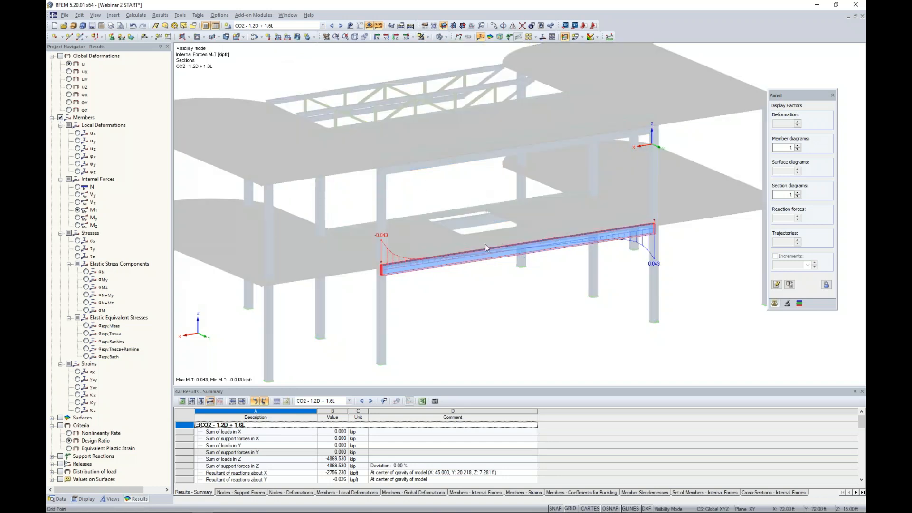
click(78, 187)
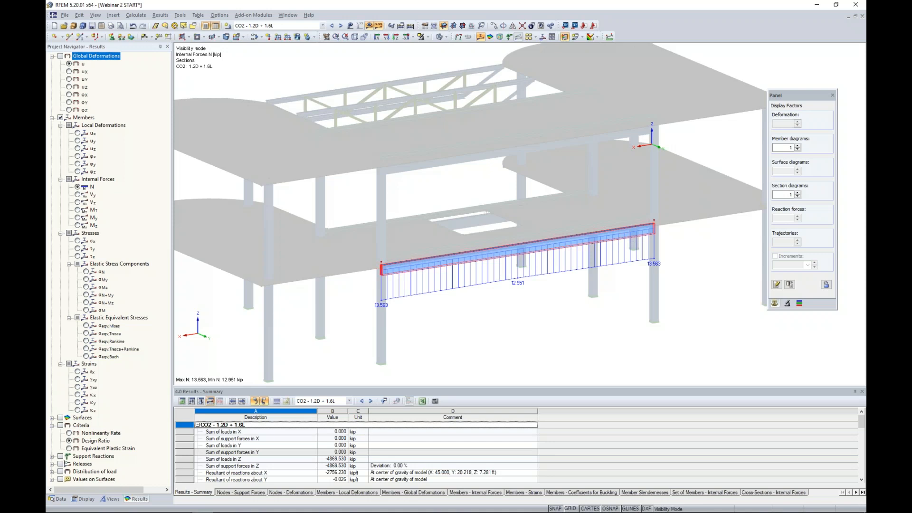
click(78, 203)
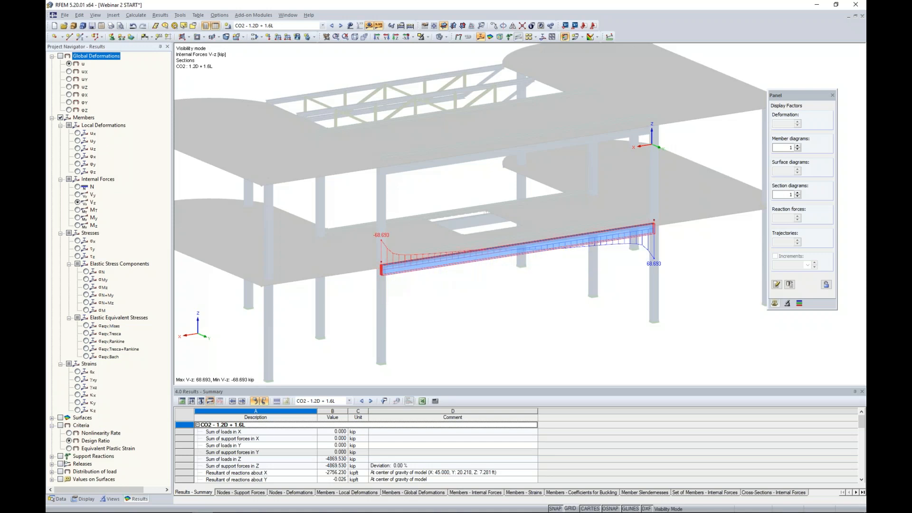
click(78, 209)
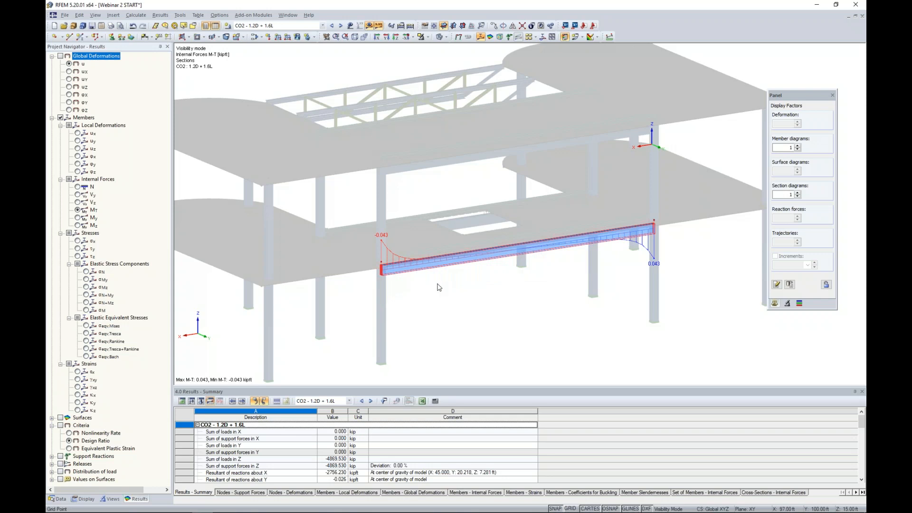
scroll(526, 289, up, 3)
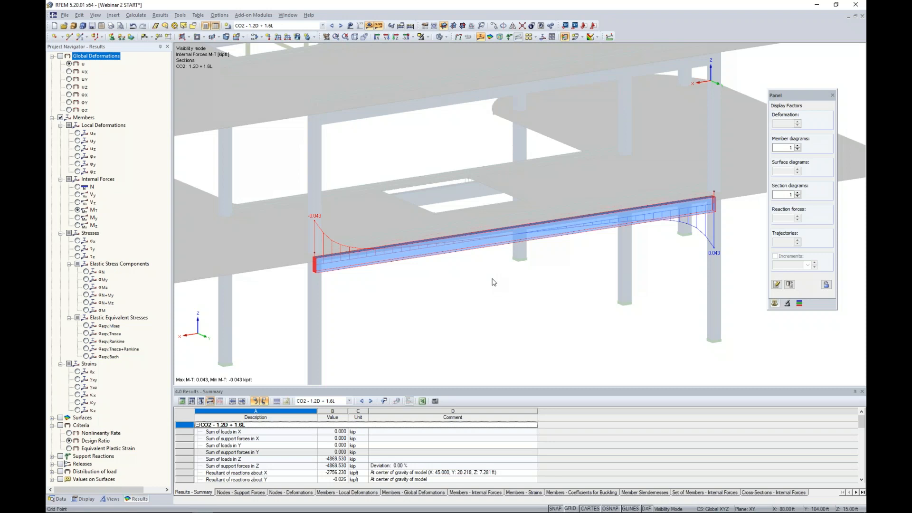
- Switch to the PowerPoint slide show to view the "Line Releases and Member Torsion" comparison, and return to RFEM
key(super+Tab)
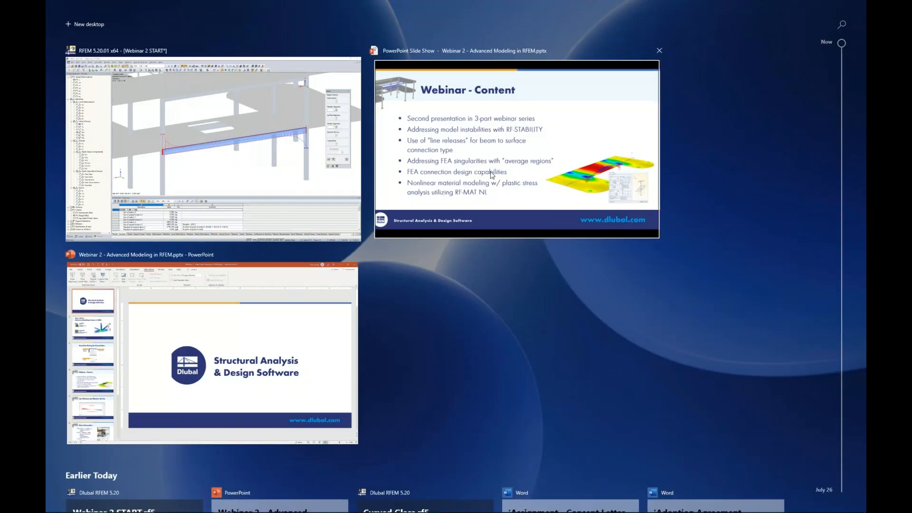
click(594, 180)
key(Right)
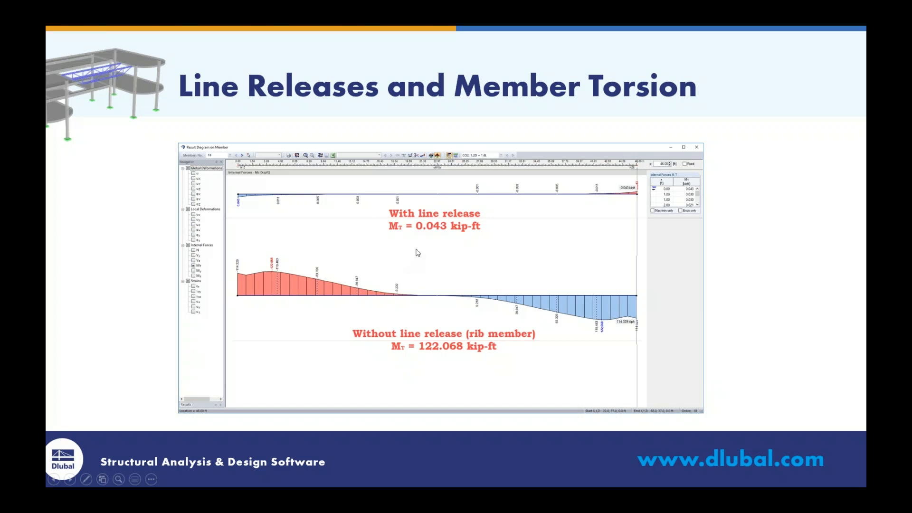
key(super+Tab)
click(464, 175)
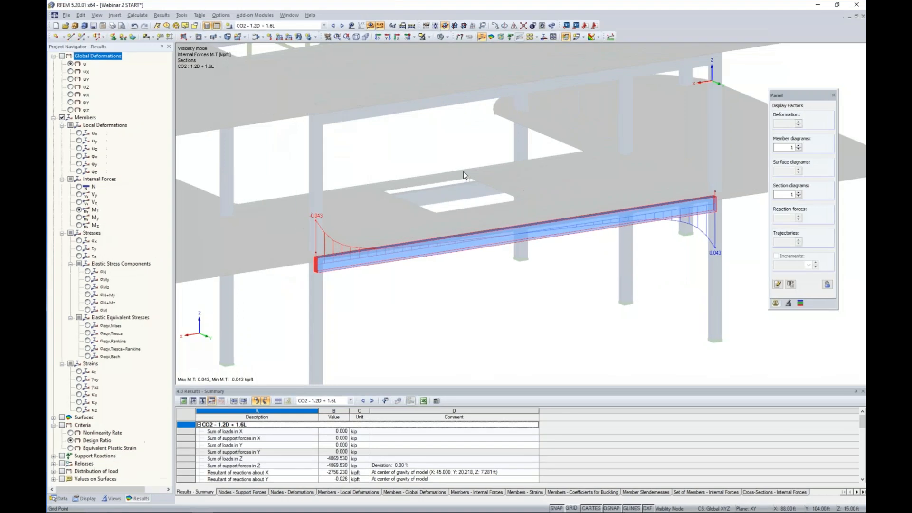
- Turn off the results display and cancel the visibility mode to show the full model
click(370, 25)
click(425, 37)
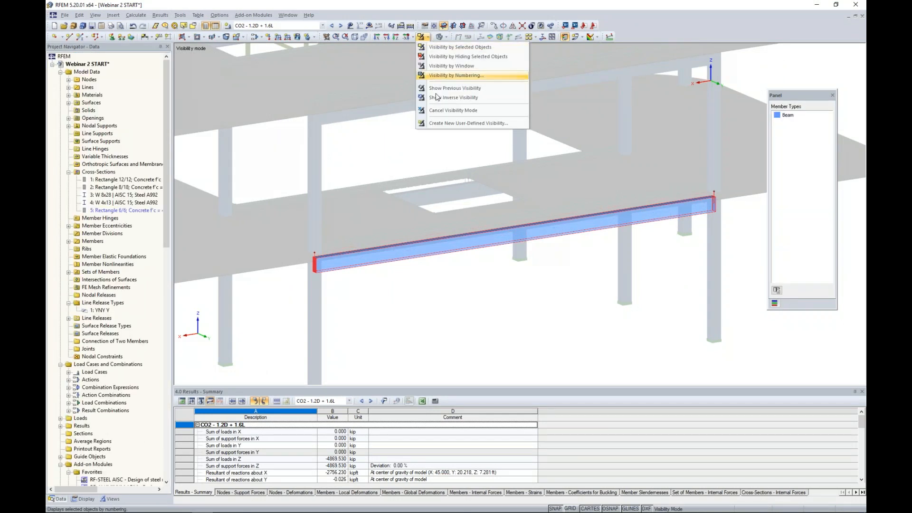
click(453, 97)
scroll(419, 168, down, 3)
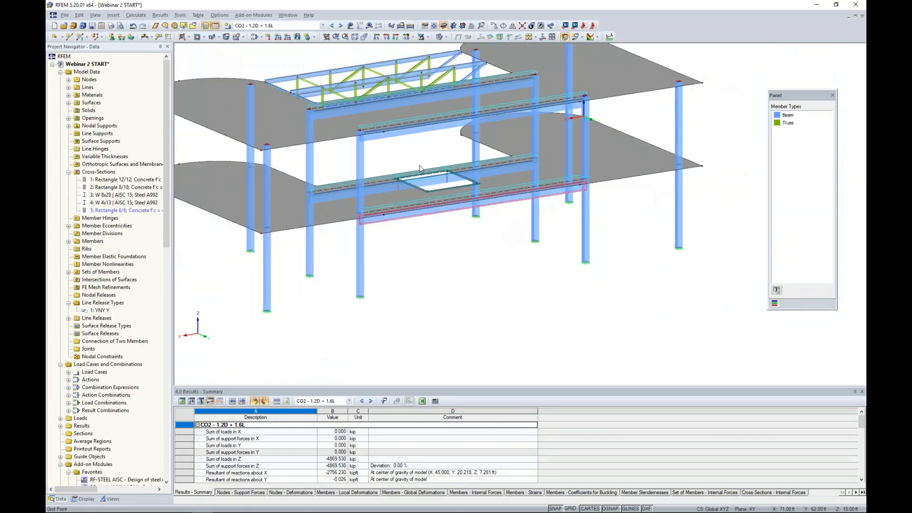
- Turn on the results, displaying the surfaces' basic internal forces with their colour scale in place of the member forces
scroll(419, 166, down, 2)
ctrl+middle_drag(414, 178, 473, 267)
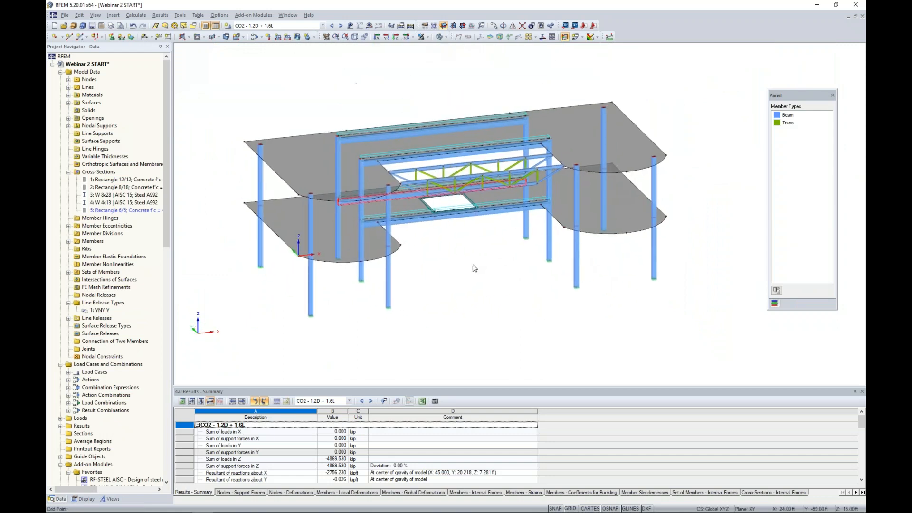
click(468, 269)
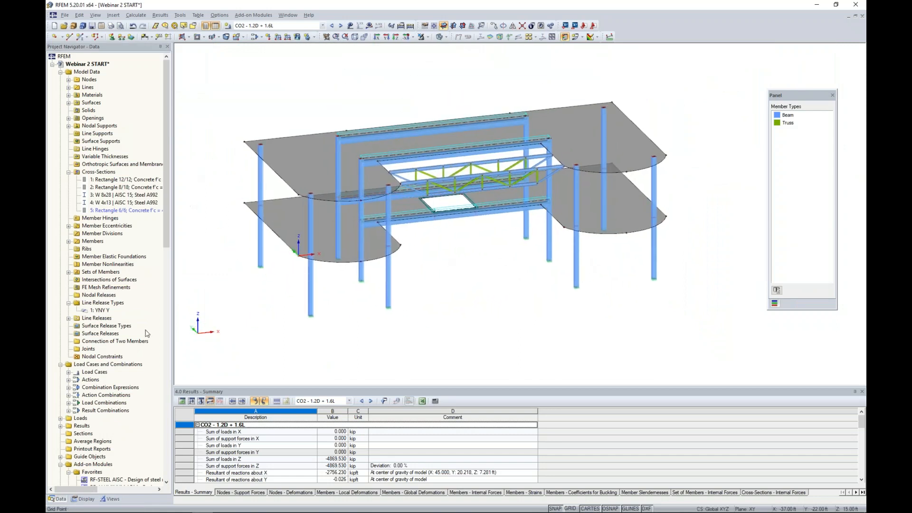
click(368, 25)
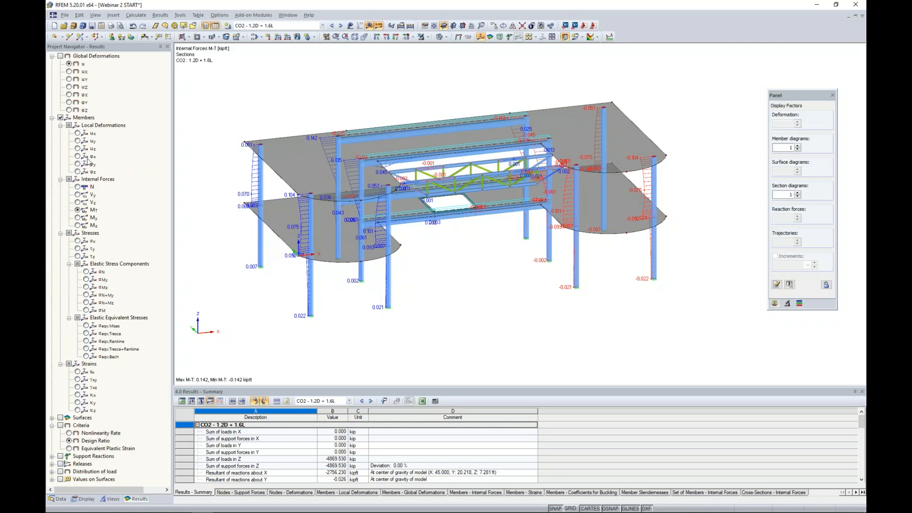
click(60, 118)
click(52, 118)
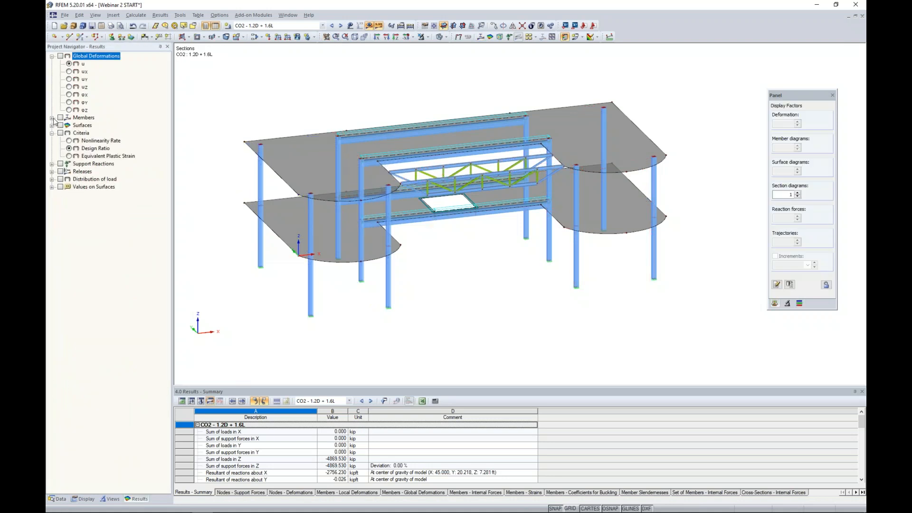
click(52, 126)
click(61, 126)
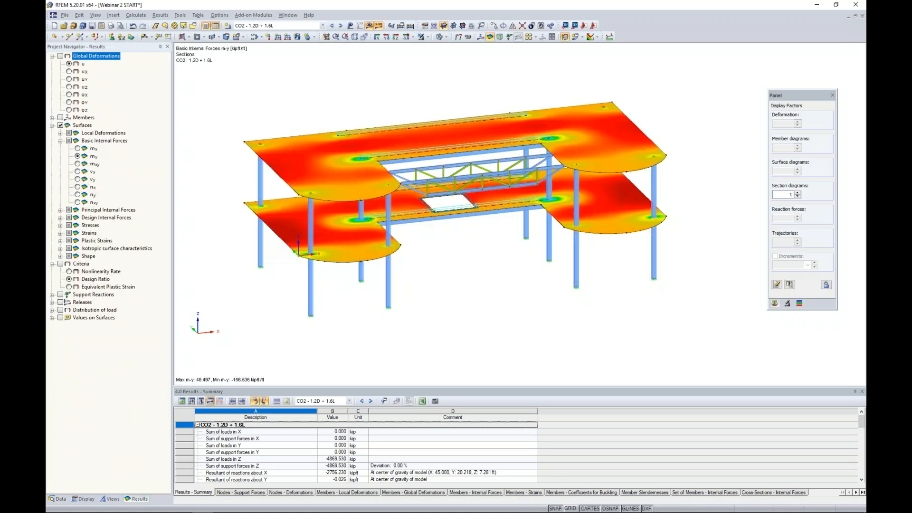
scroll(314, 114, up, 3)
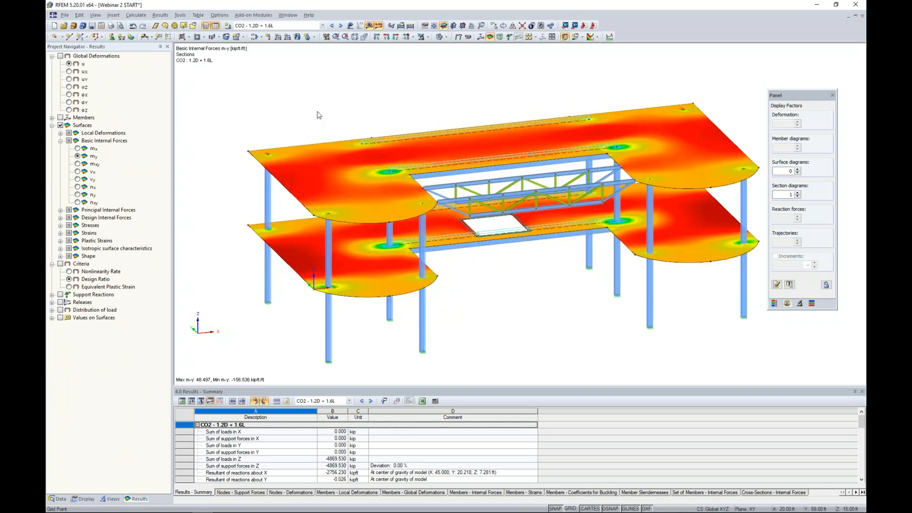
scroll(364, 126, up, 2)
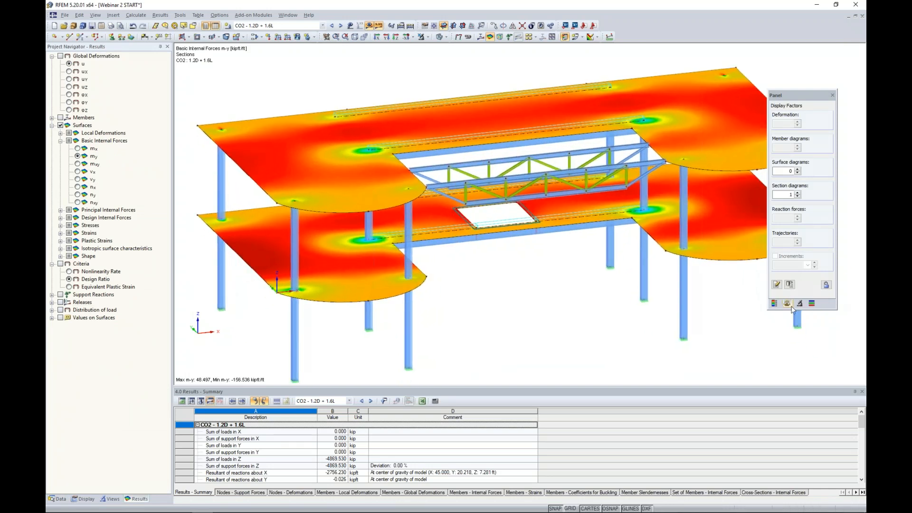
click(774, 303)
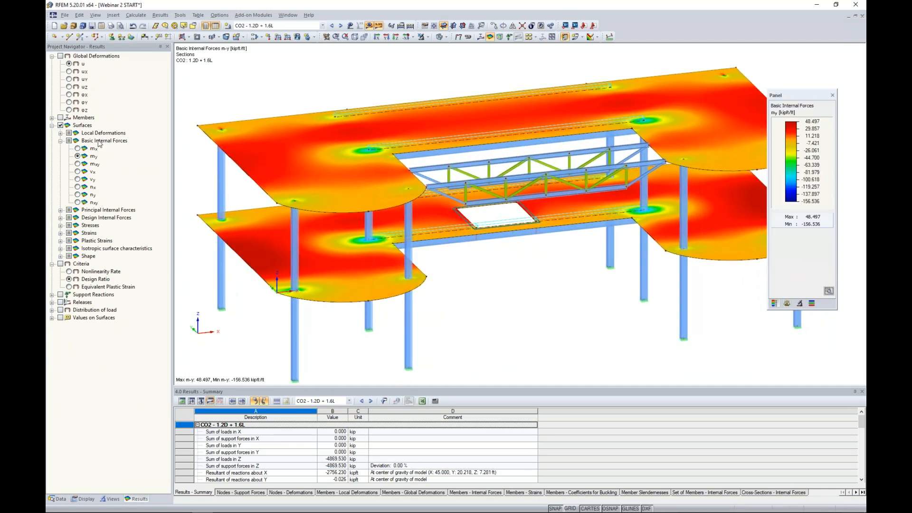
- Examine the slabs' basic internal forces mx, my, vx and vy, and leave mx displayed
click(84, 149)
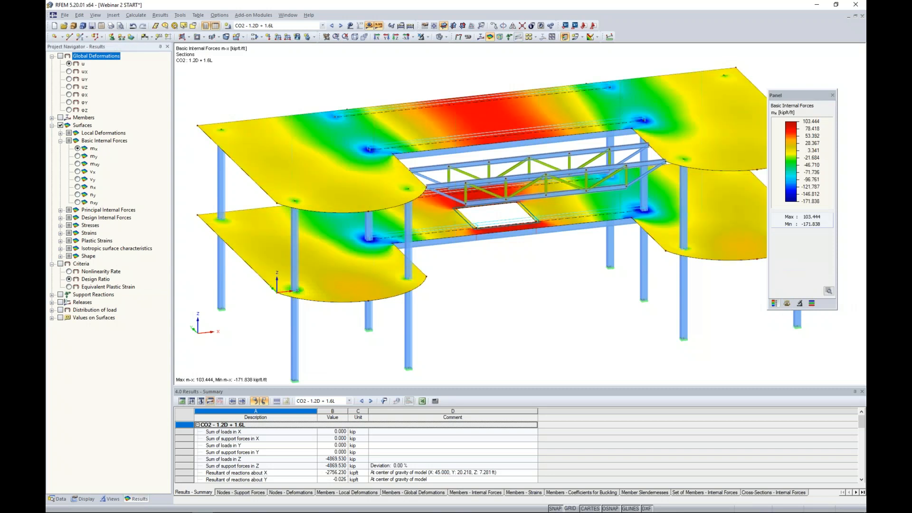
click(78, 156)
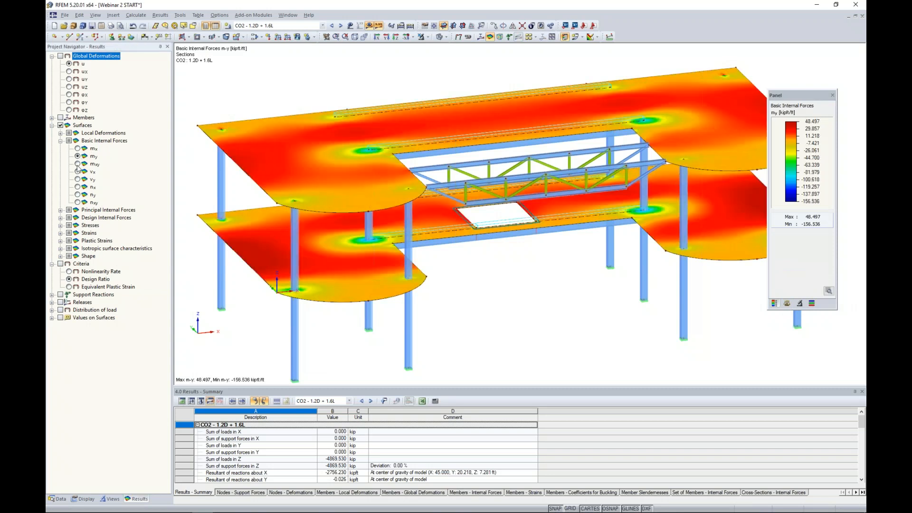
click(78, 172)
click(78, 180)
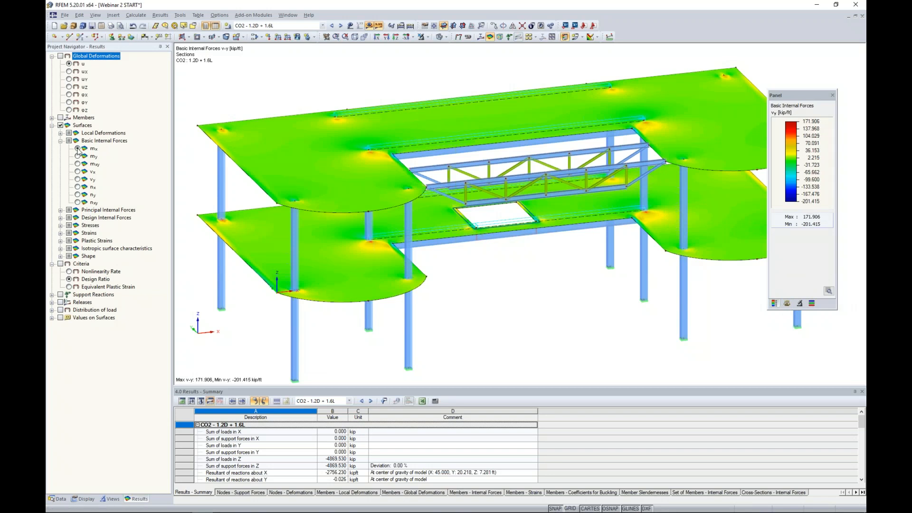
click(78, 148)
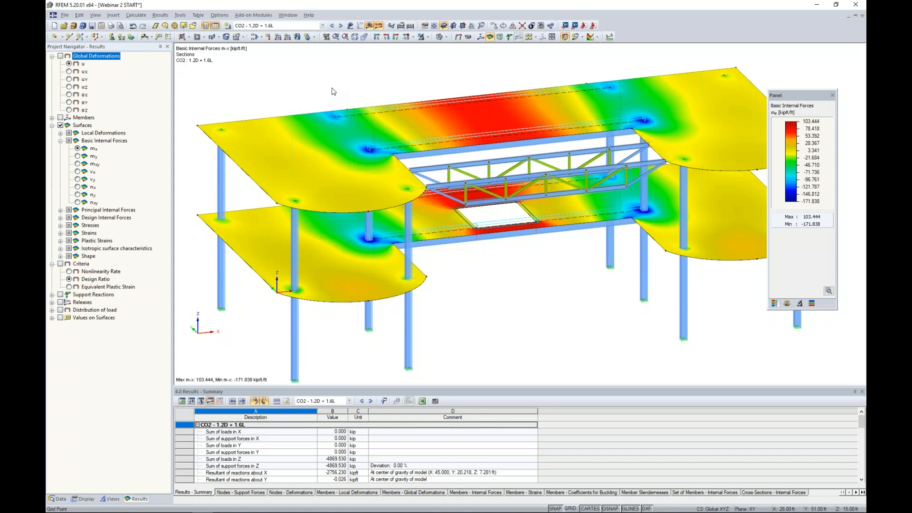
scroll(332, 88, down, 2)
middle_drag(332, 89, 306, 99)
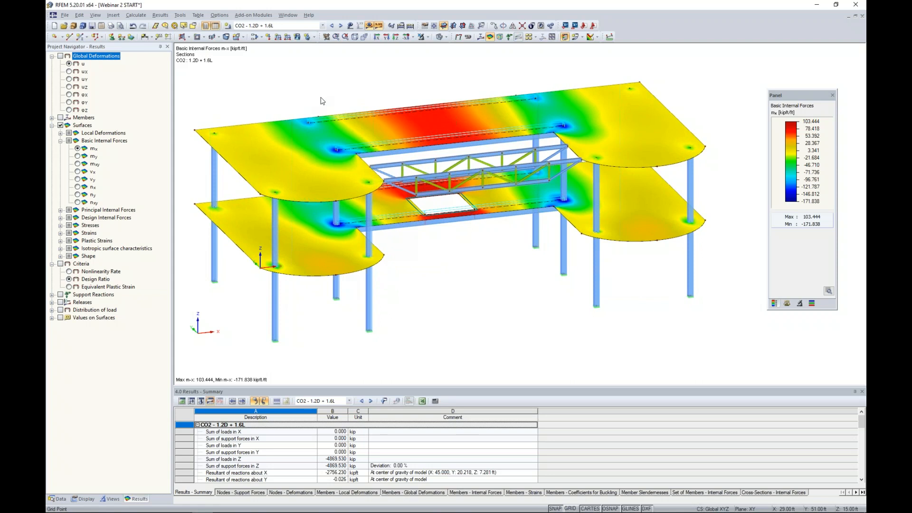
- Turn off the results display and show the work plane grid
click(369, 25)
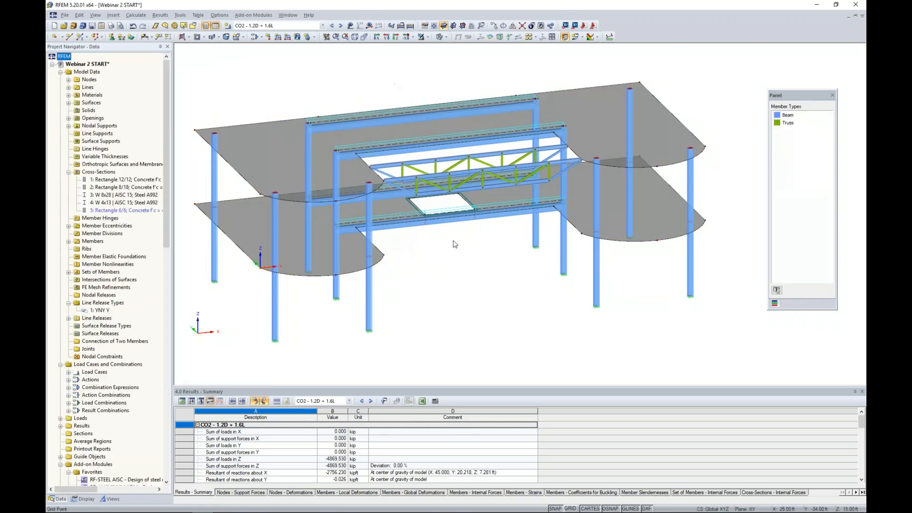
click(568, 509)
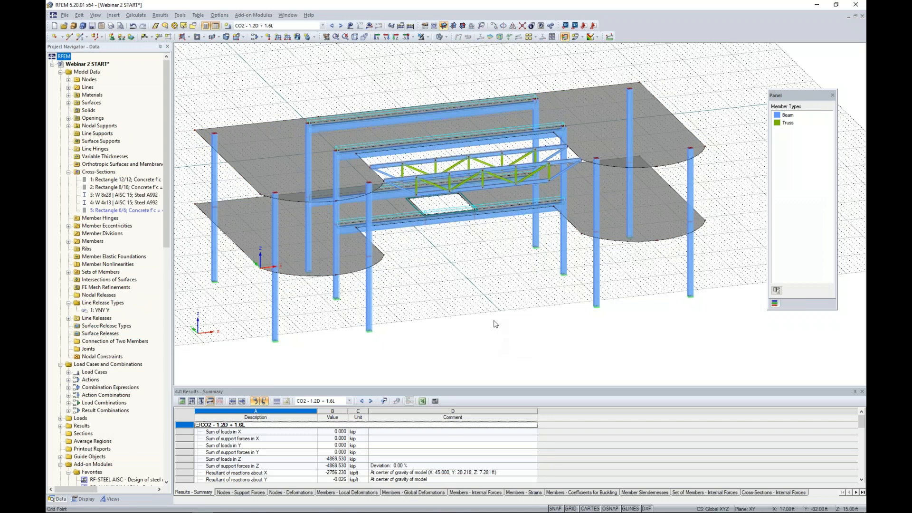
click(433, 25)
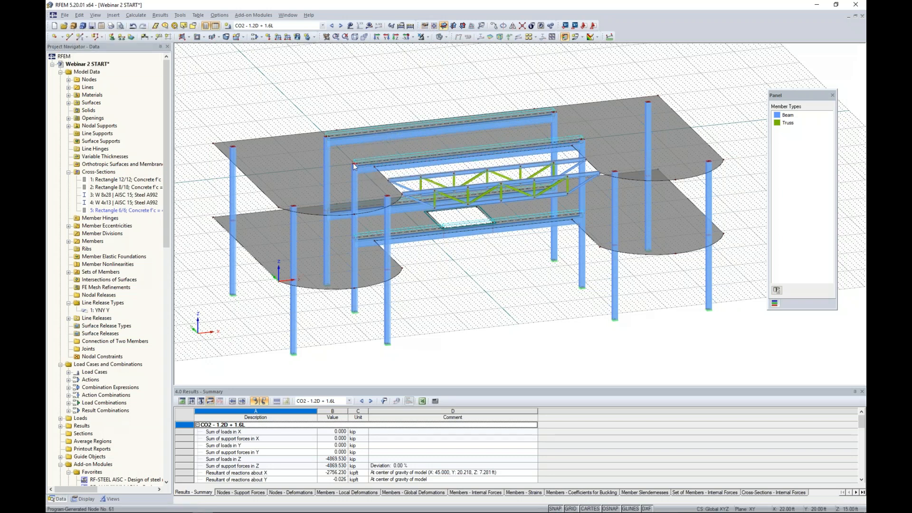
ctrl+middle_drag(452, 283, 503, 287)
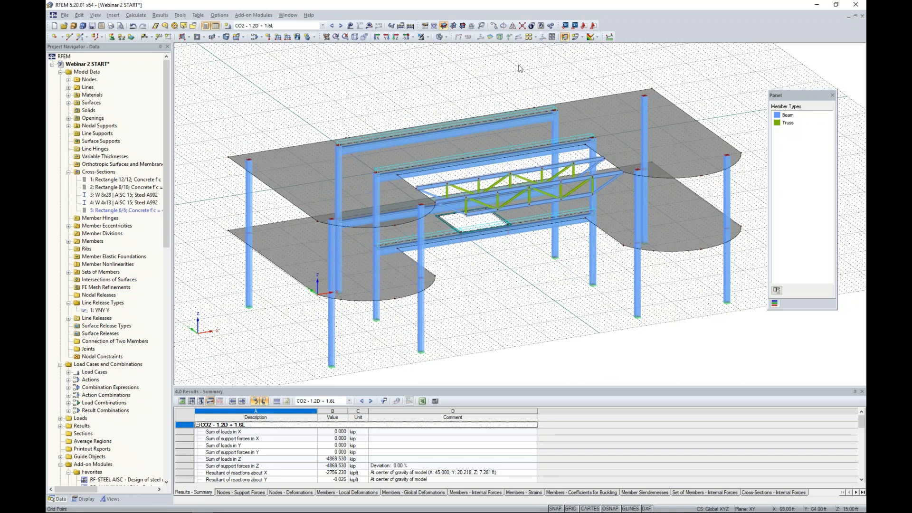
- Start a numerical section and pick its edge points across the upper slab, from (0, 20, 15) to (90, 20, 15) ft
click(583, 37)
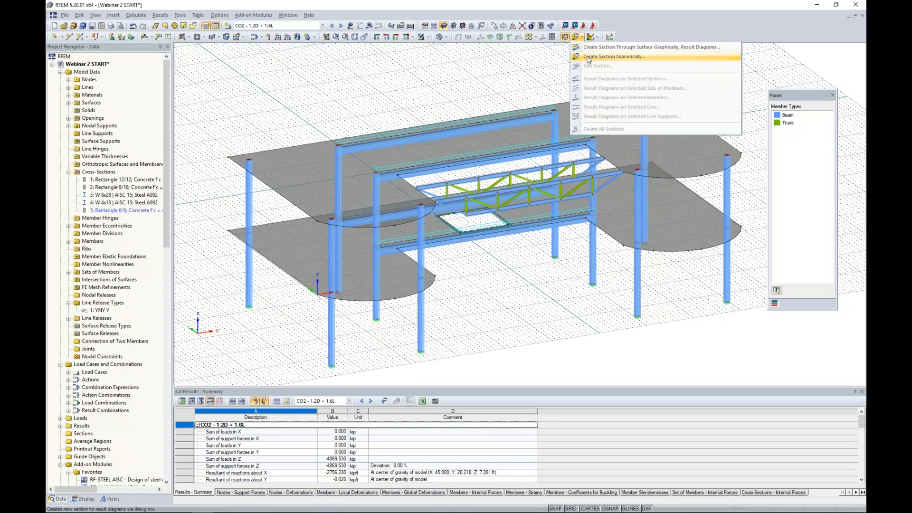
click(587, 57)
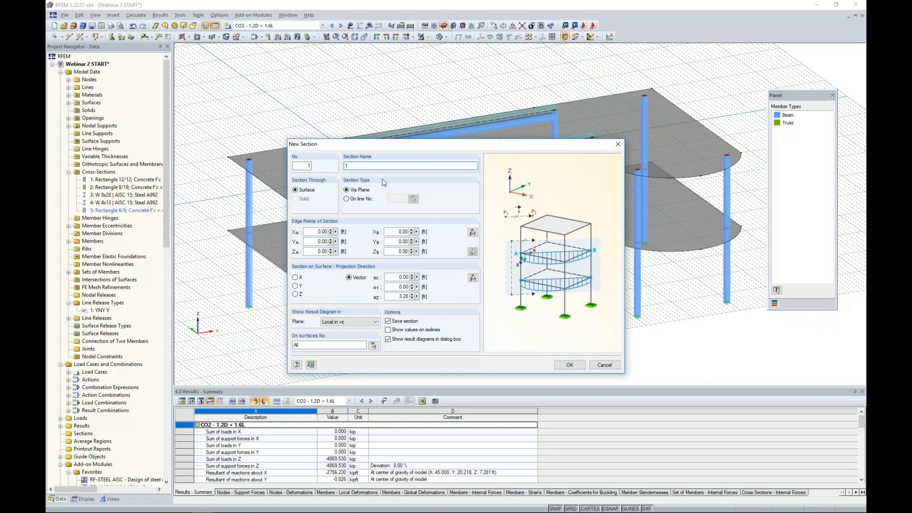
click(472, 233)
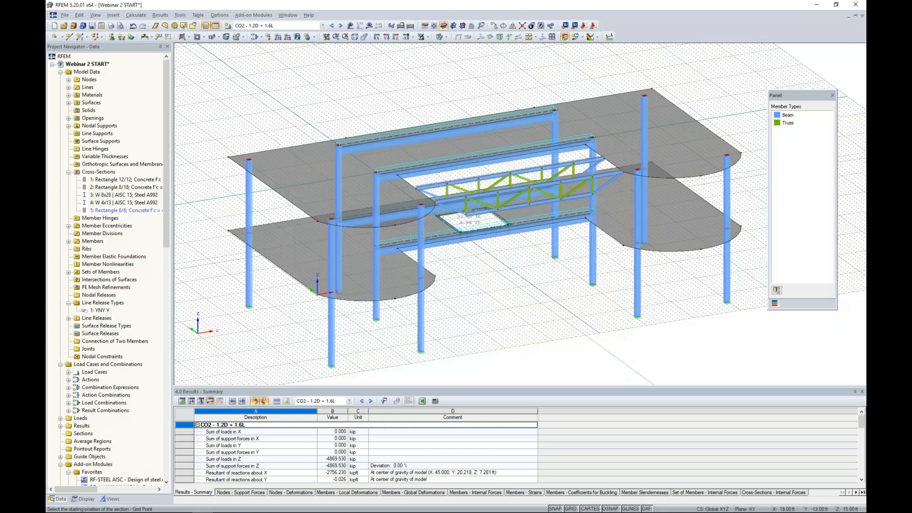
click(272, 188)
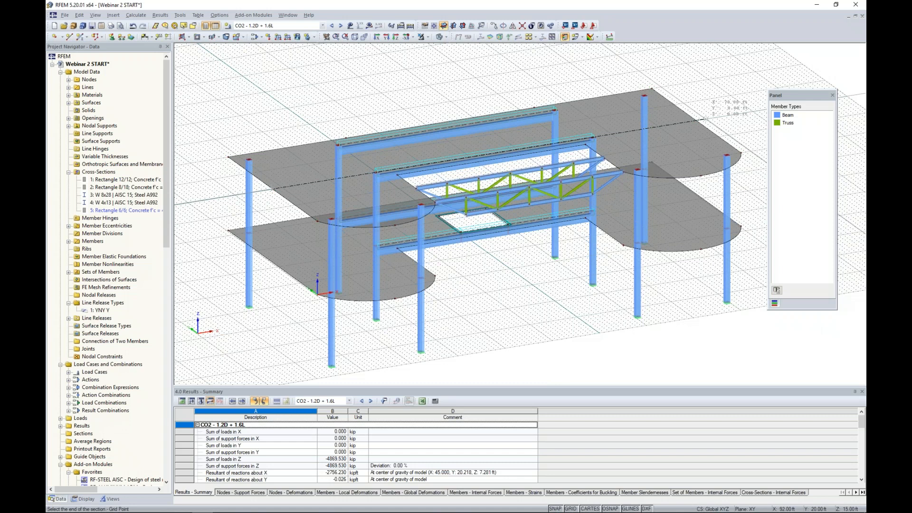
click(695, 120)
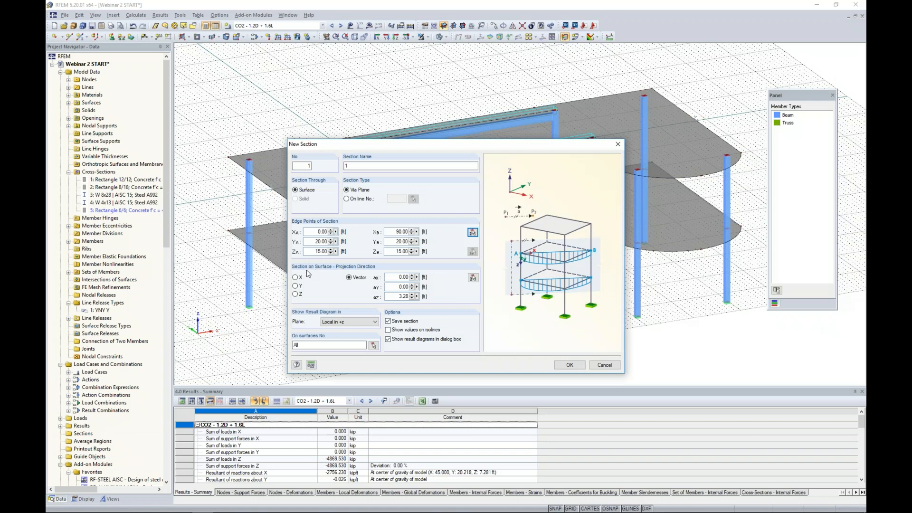
- Set the section's projection direction to Z and its diagram plane to Global in +Z, limit it to surface 5, and create it
click(295, 294)
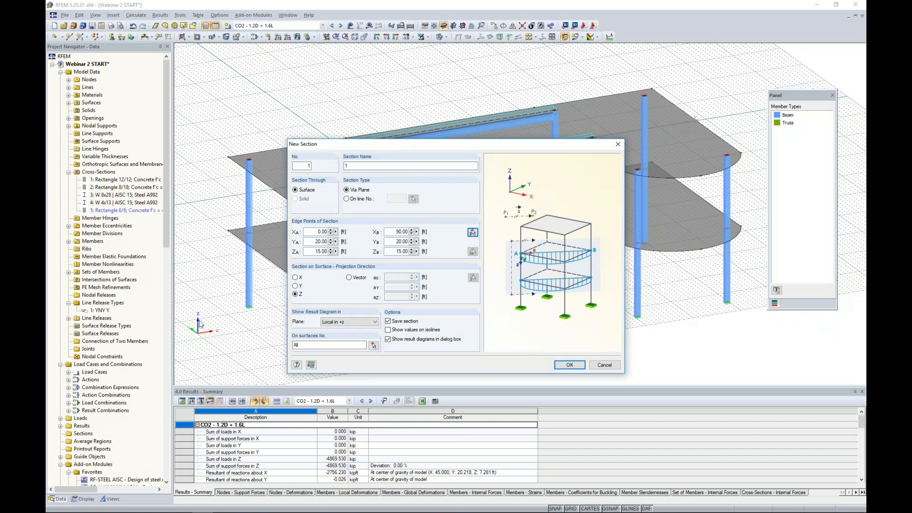
click(339, 323)
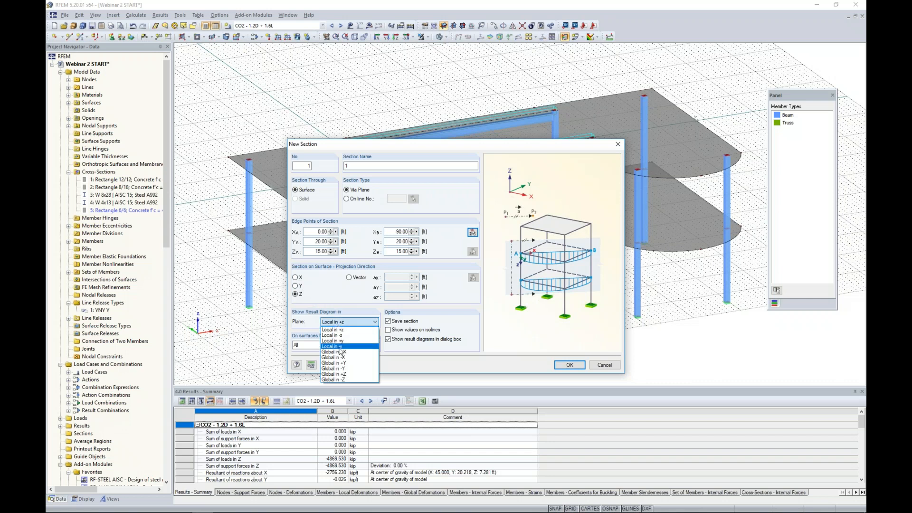
click(357, 366)
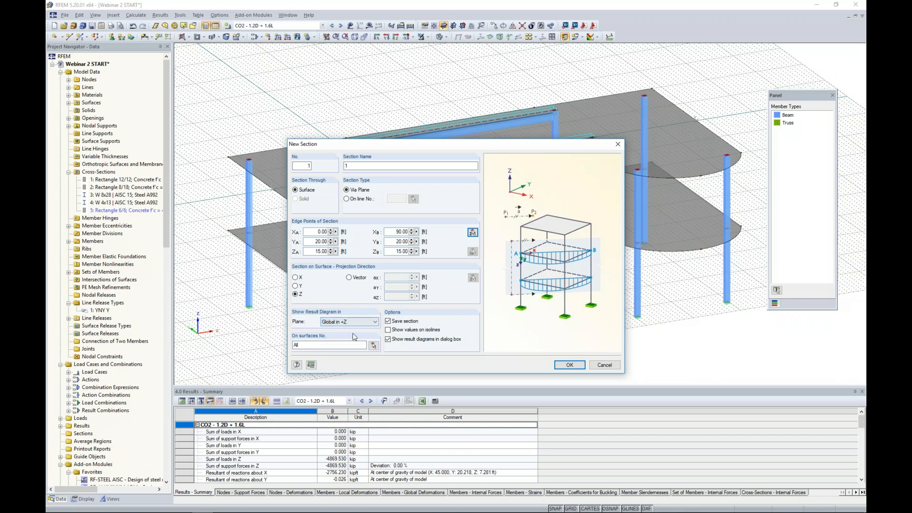
click(374, 349)
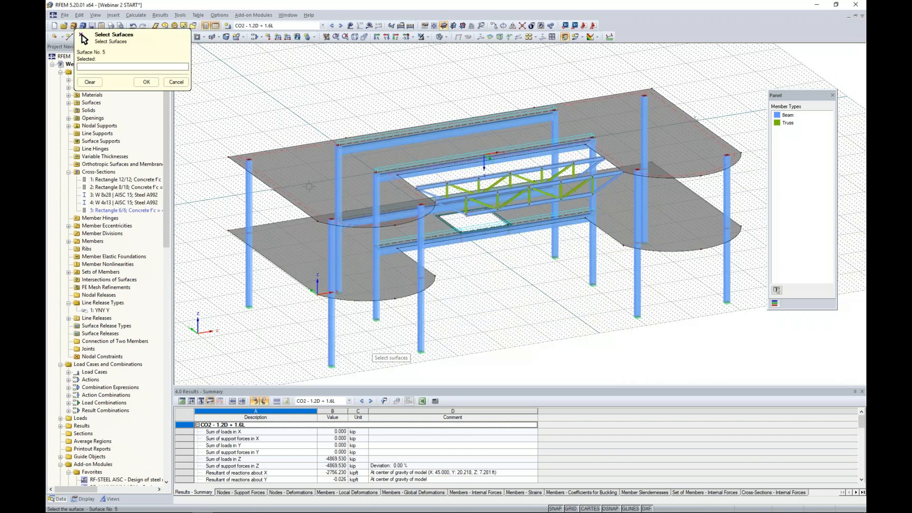
click(307, 184)
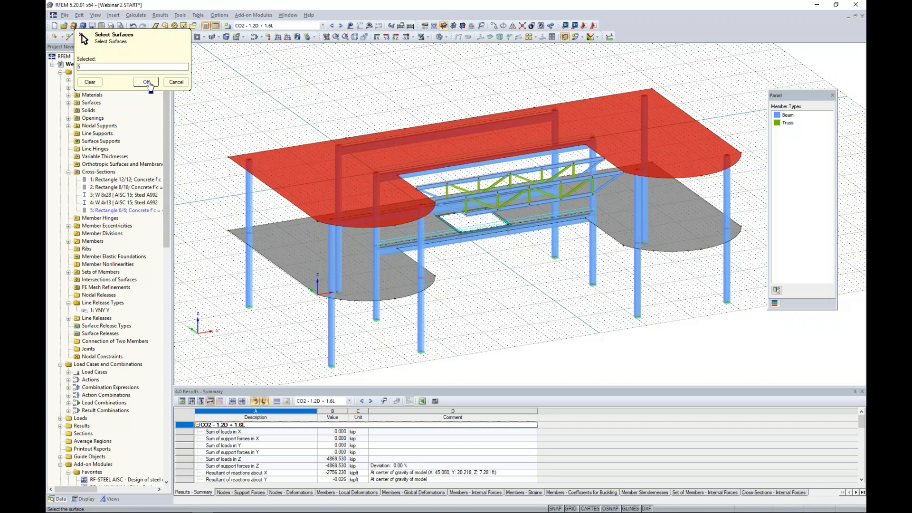
click(146, 82)
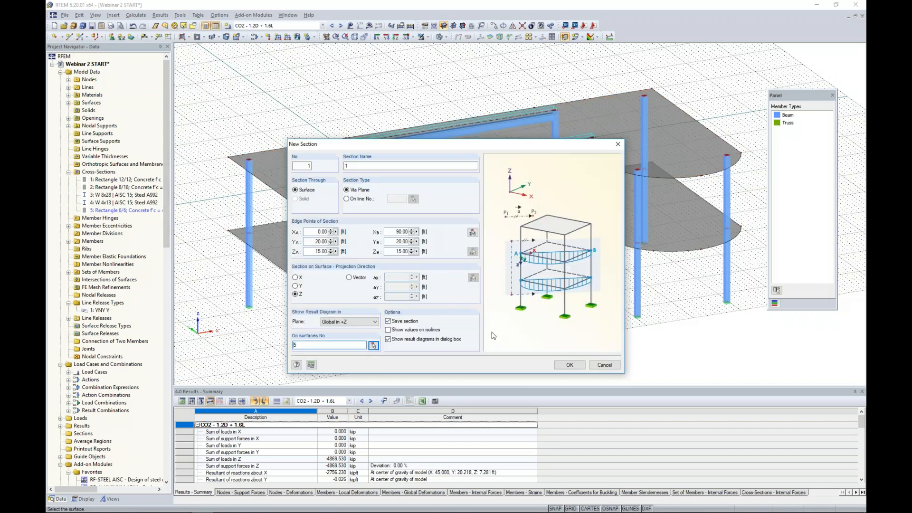
click(567, 365)
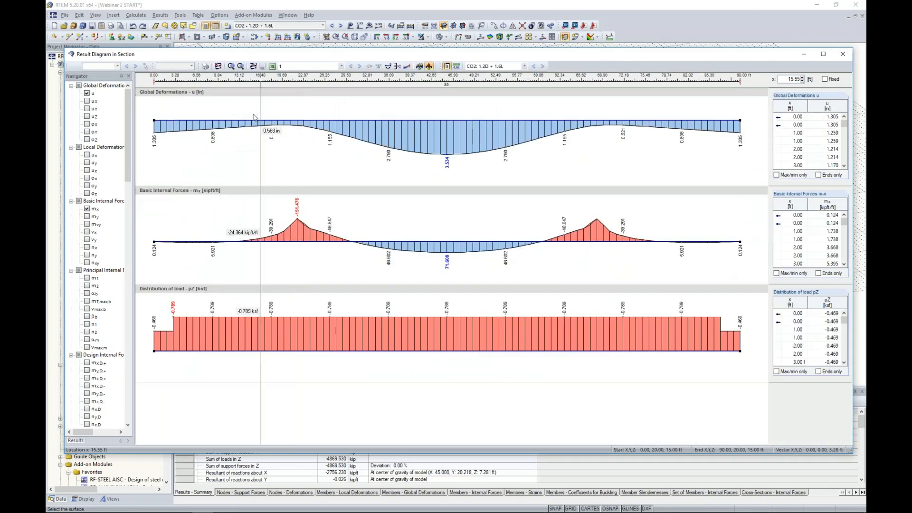
- Reduce the section's result diagrams to mx and my, examine both curves, and close the diagram window
click(218, 66)
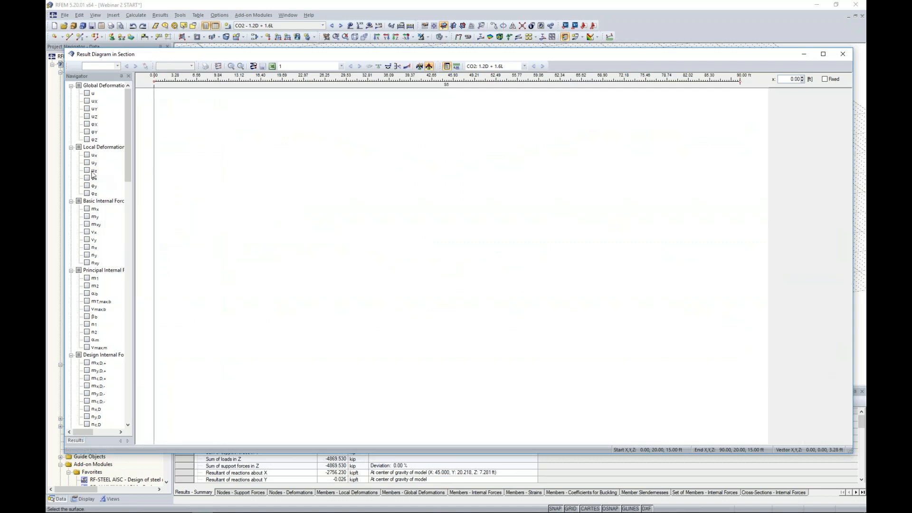
click(87, 209)
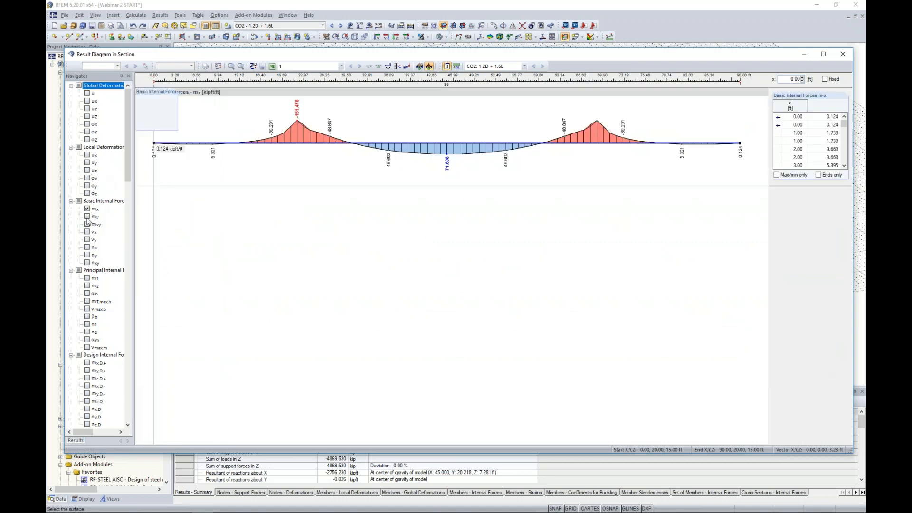
click(88, 217)
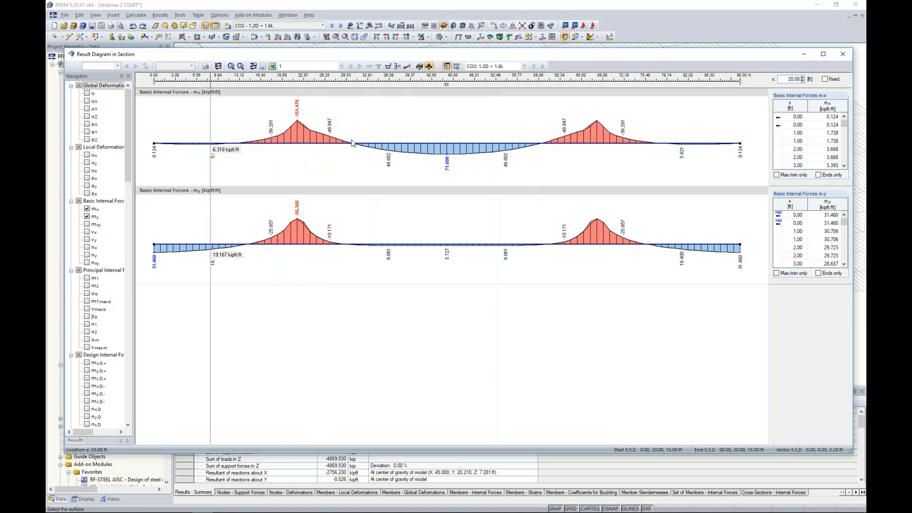
click(842, 54)
- Show the results with the mx section diagram on the upper slab and hide the work plane grid
click(312, 122)
ctrl+middle_drag(311, 122, 284, 88)
click(368, 26)
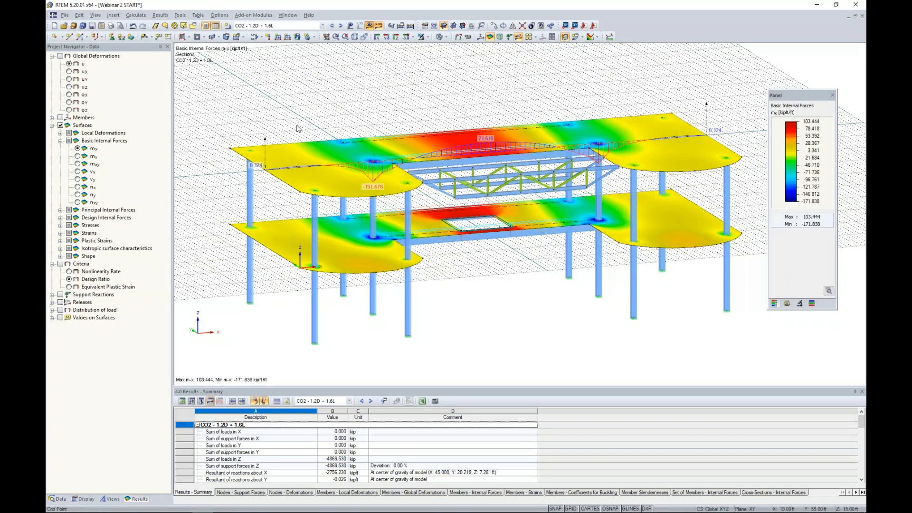
click(570, 508)
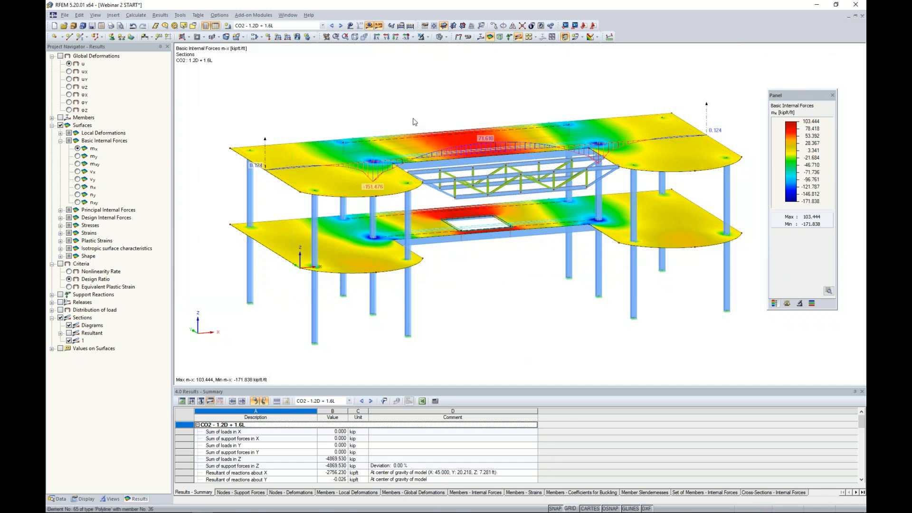
scroll(417, 155, up, 5)
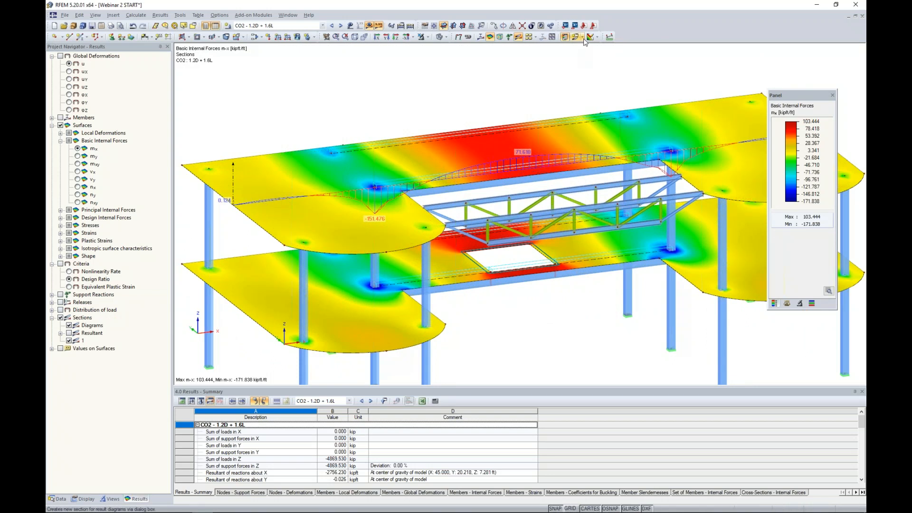
- Turn off the isobands on the slab surfaces so only the section diagram is displayed
click(596, 37)
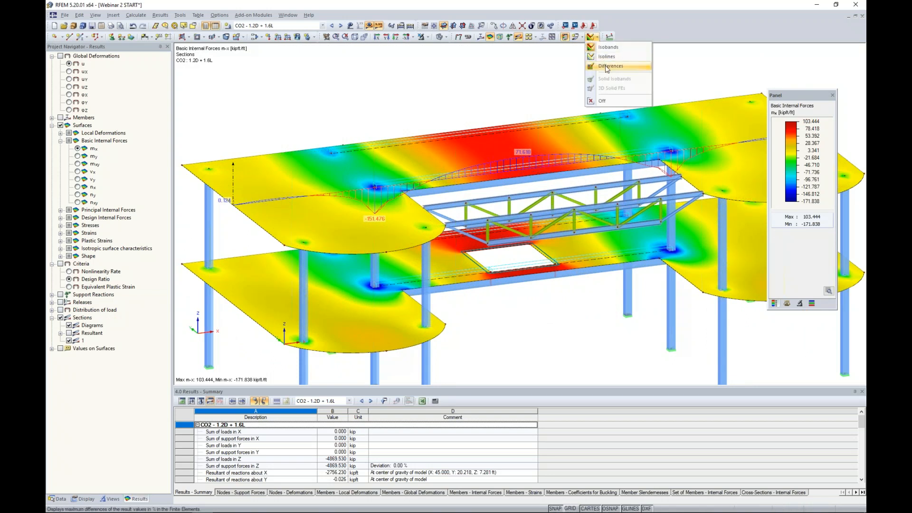
click(602, 100)
ctrl+middle_drag(532, 332, 428, 247)
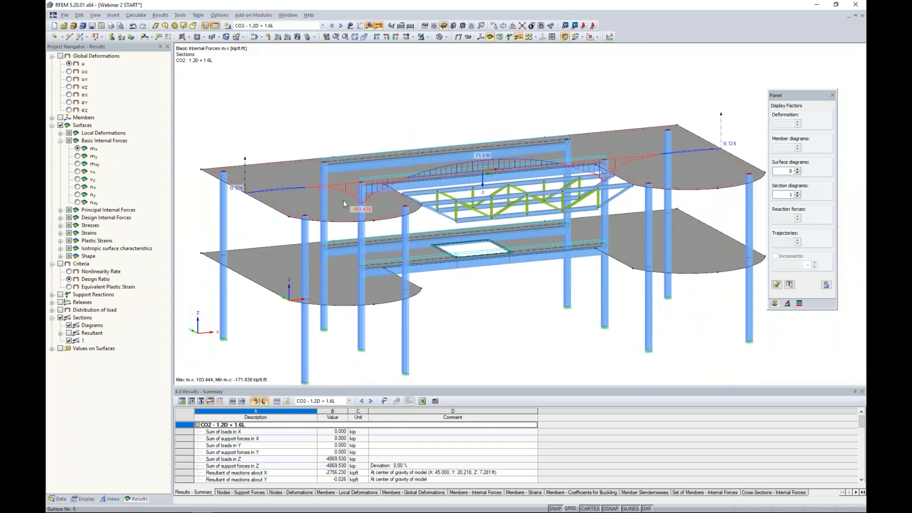
- Copy the result section on the upper slab once, picking two column-top nodes to define a displacement of 17 ft in Y
ctrl+middle_drag(309, 155, 242, 151)
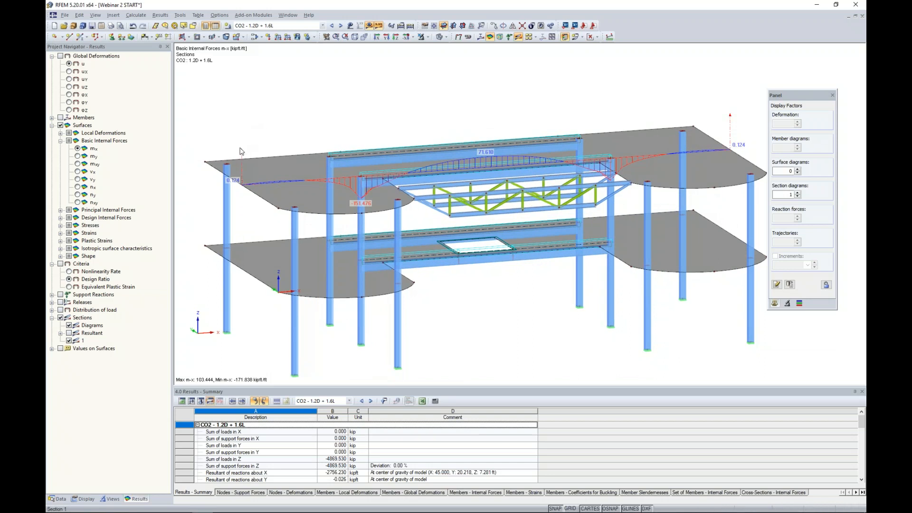
click(494, 26)
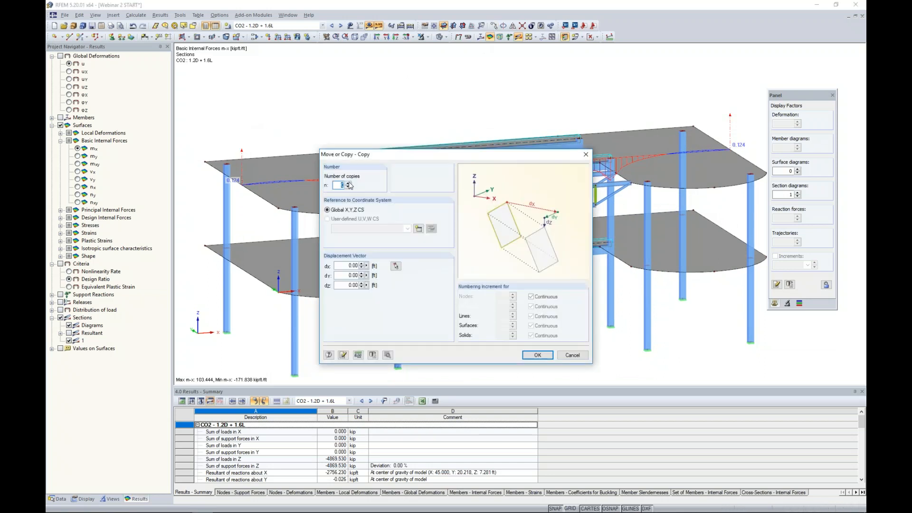
click(395, 265)
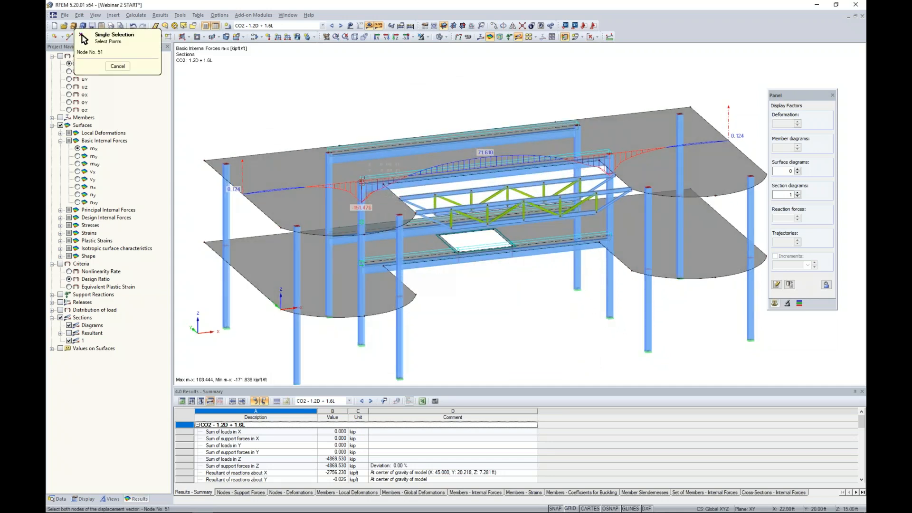
click(329, 152)
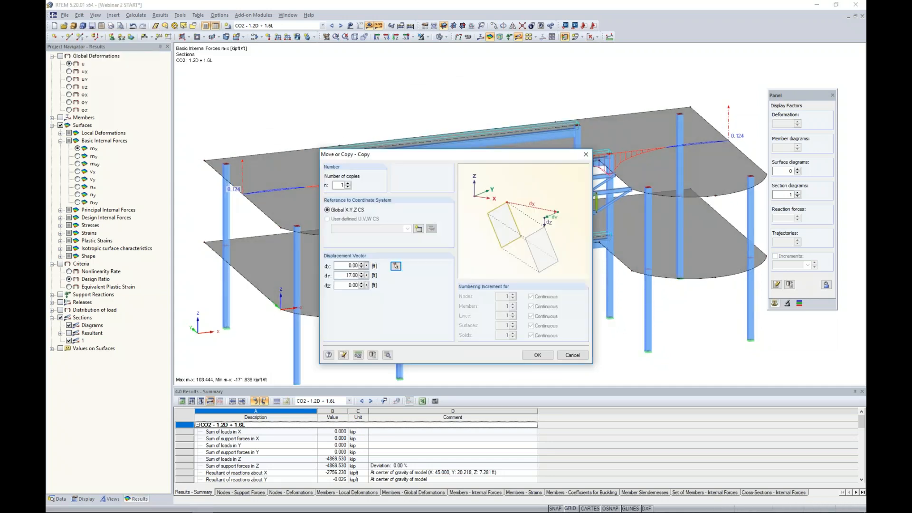
click(536, 357)
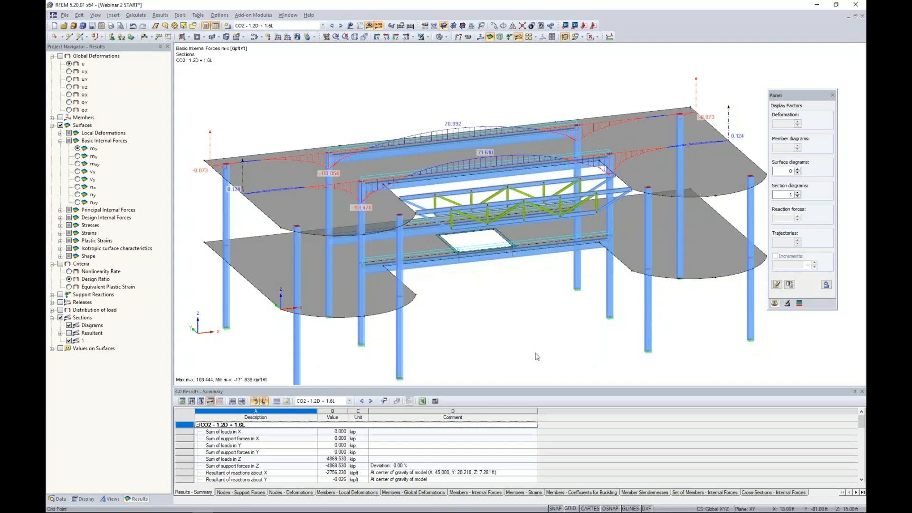
- Hide and show the diagram of section 1 to compare it with the copied section's diagram
ctrl+middle_drag(546, 310, 497, 313)
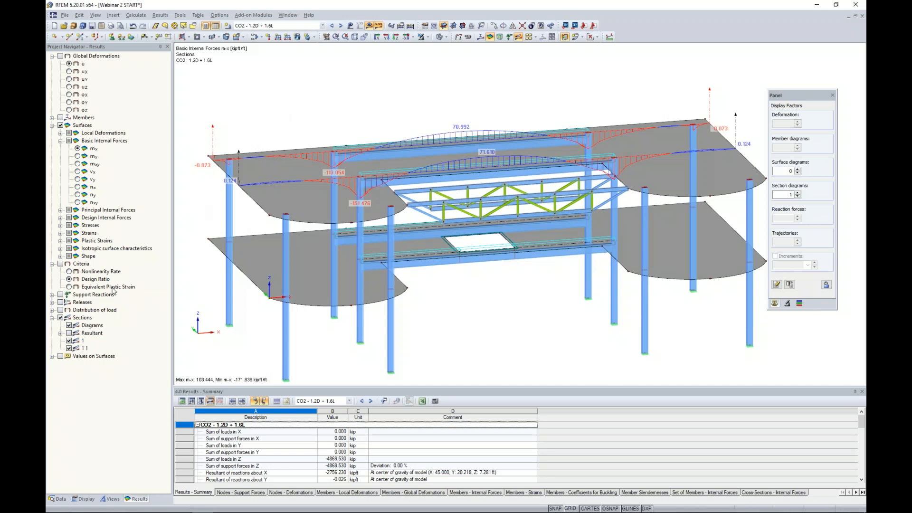
click(69, 341)
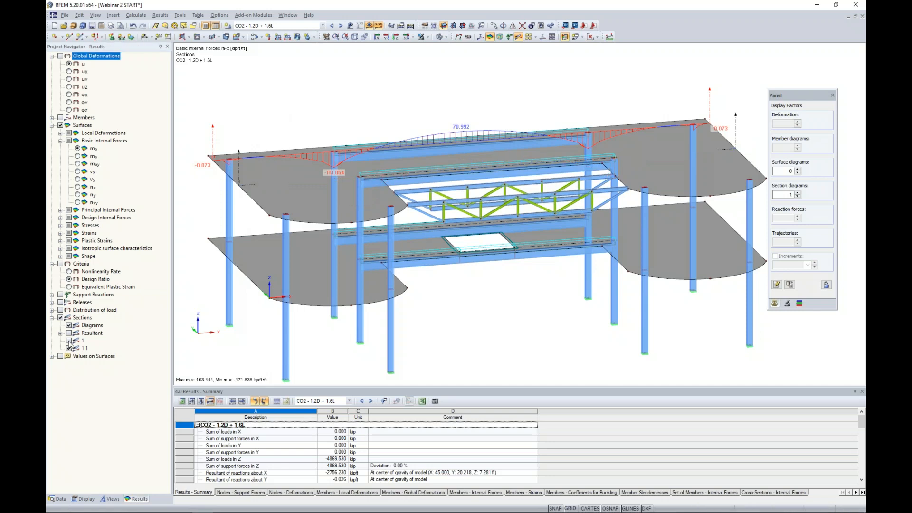
click(69, 341)
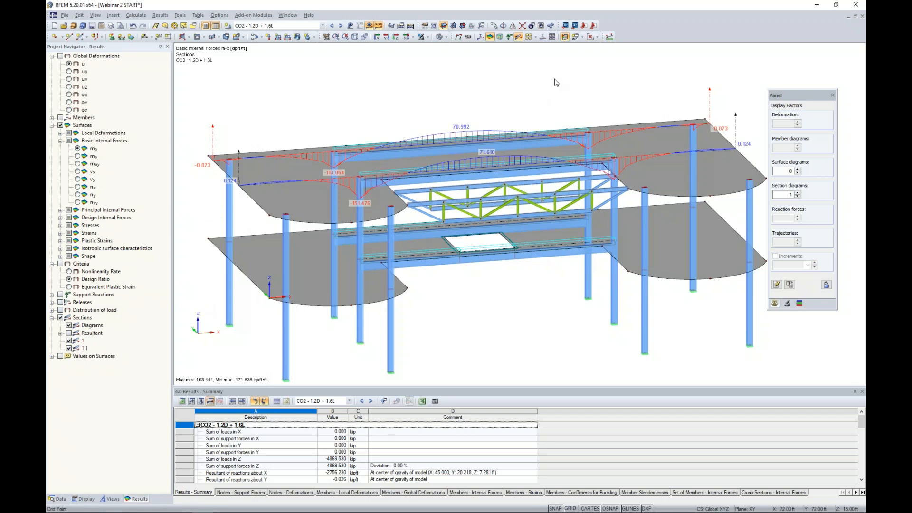
- Display the surface results as isobands again and clear the section selection
click(596, 37)
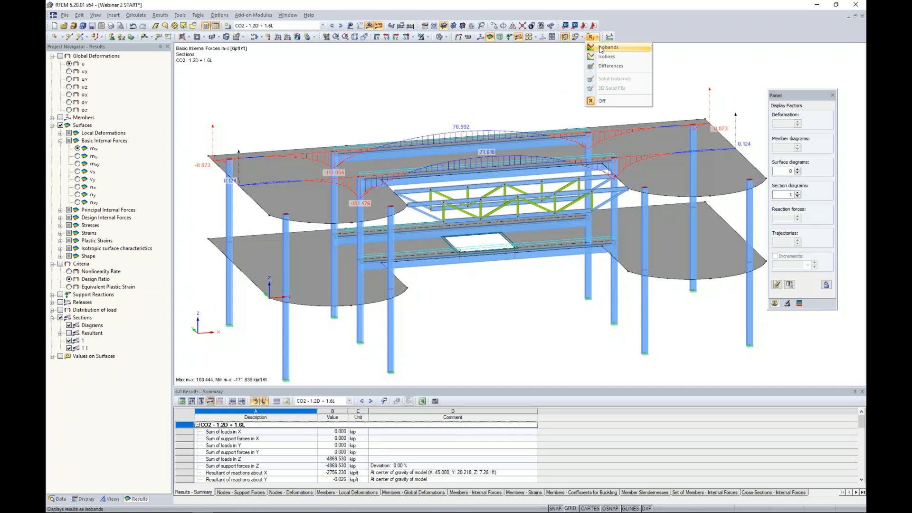
click(601, 48)
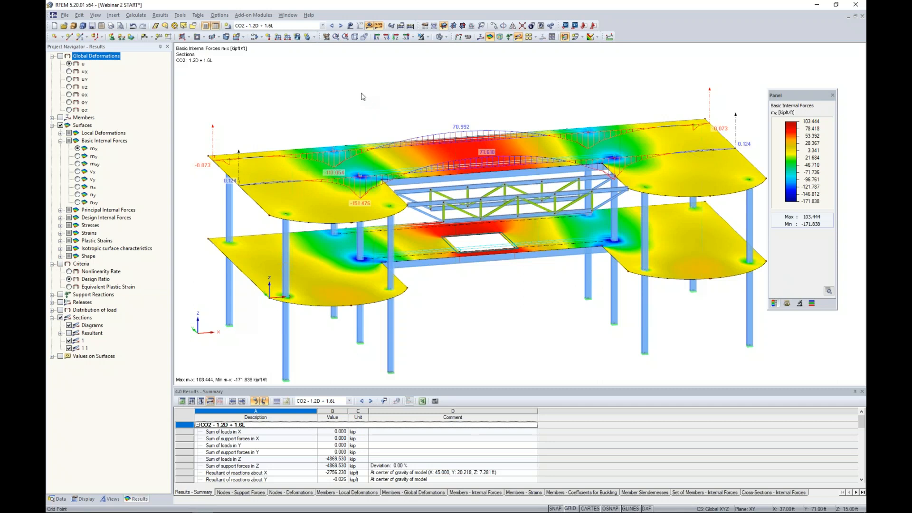
click(362, 96)
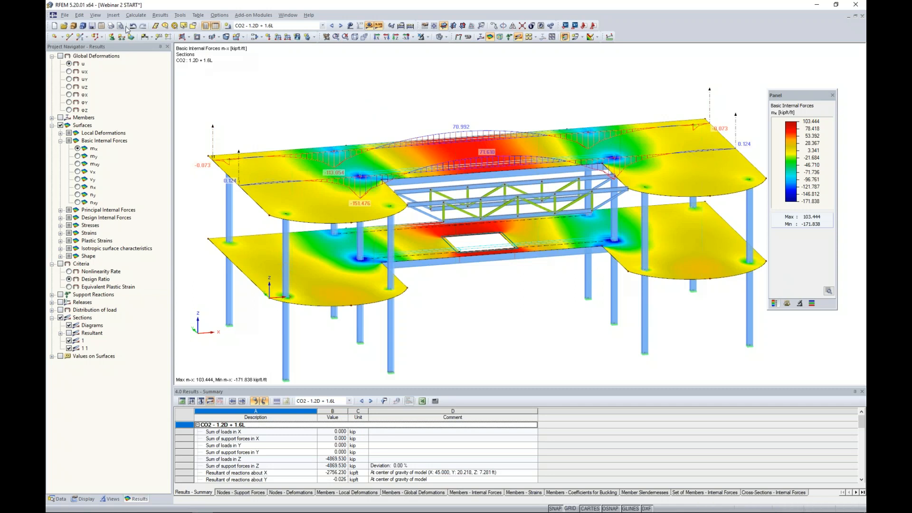
- Insert an X-Z clipping plane through the structure, invert its clipping side, and display results along the cut
click(114, 15)
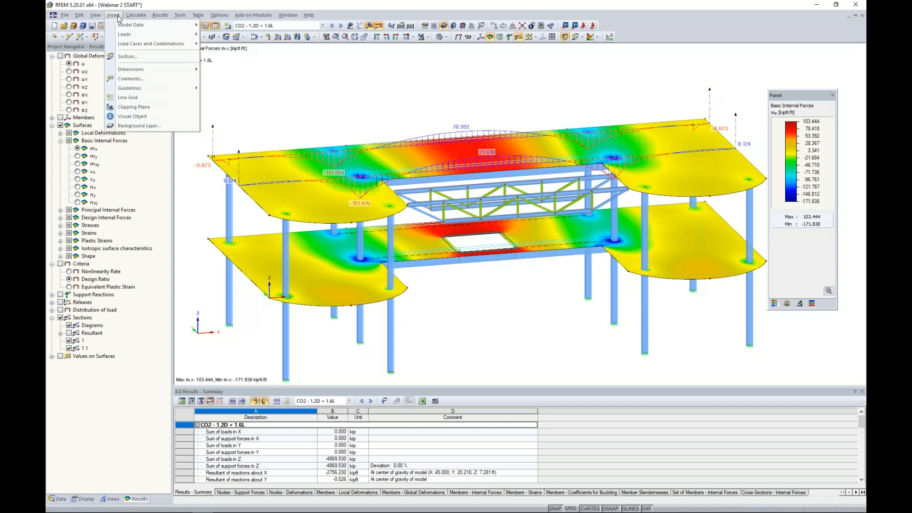
click(142, 107)
mouse_move(267, 181)
ctrl+middle_down()
mouse_move(470, 198)
mouse_move(362, 204)
mouse_move(270, 180)
ctrl+middle_up()
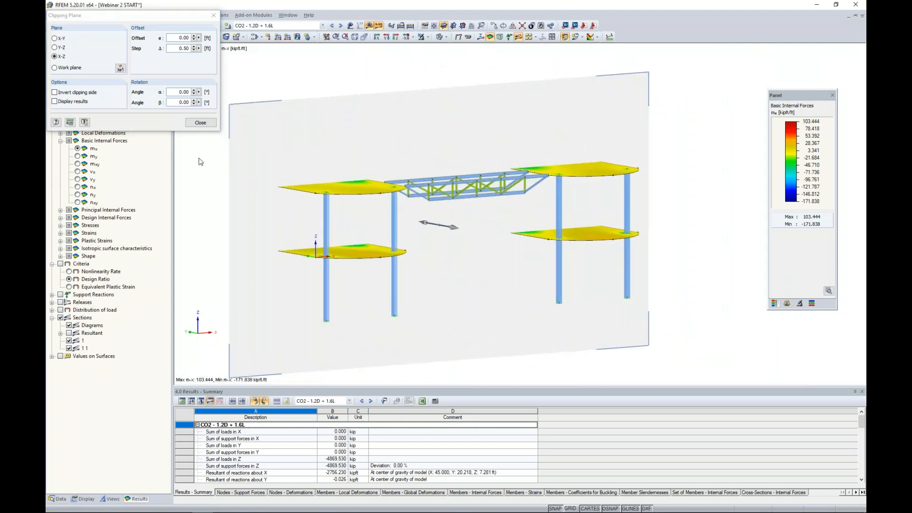
click(55, 92)
ctrl+middle_drag(392, 211, 369, 235)
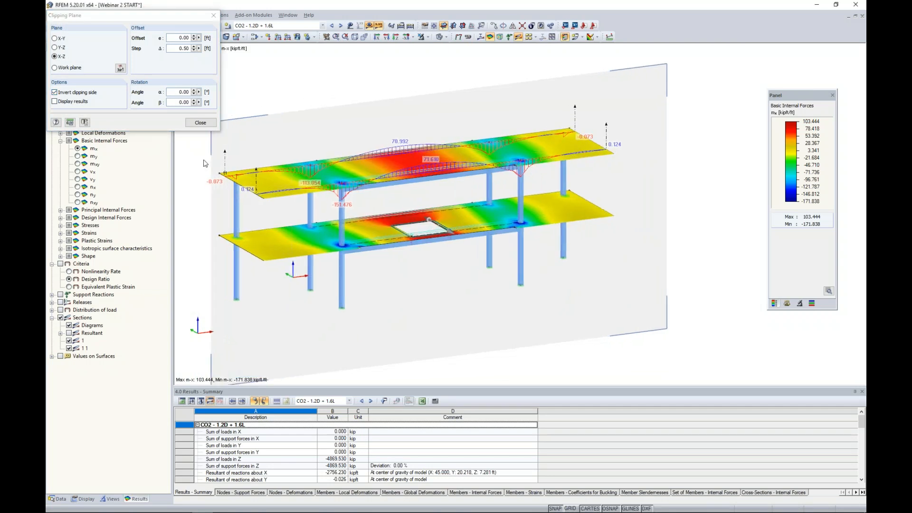
click(54, 101)
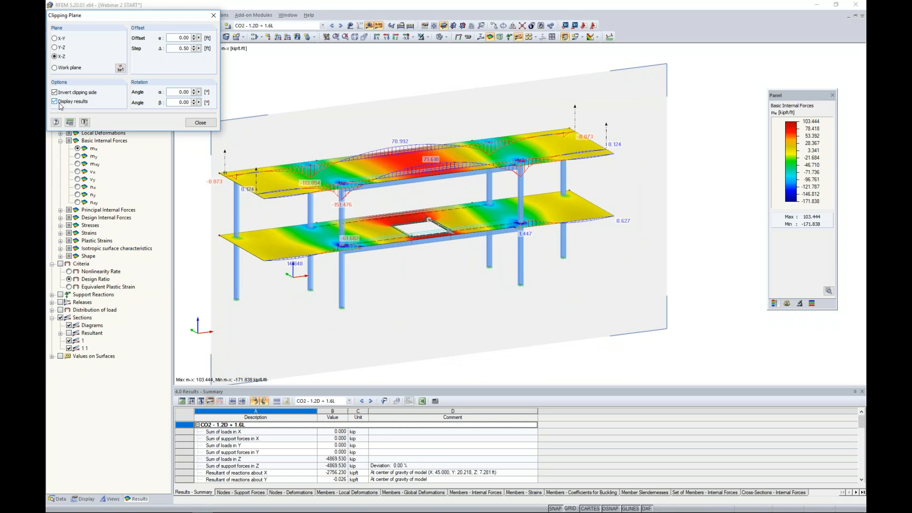
- Hide the diagrams of both result sections, leaving only the clipping plane's results displayed
click(69, 341)
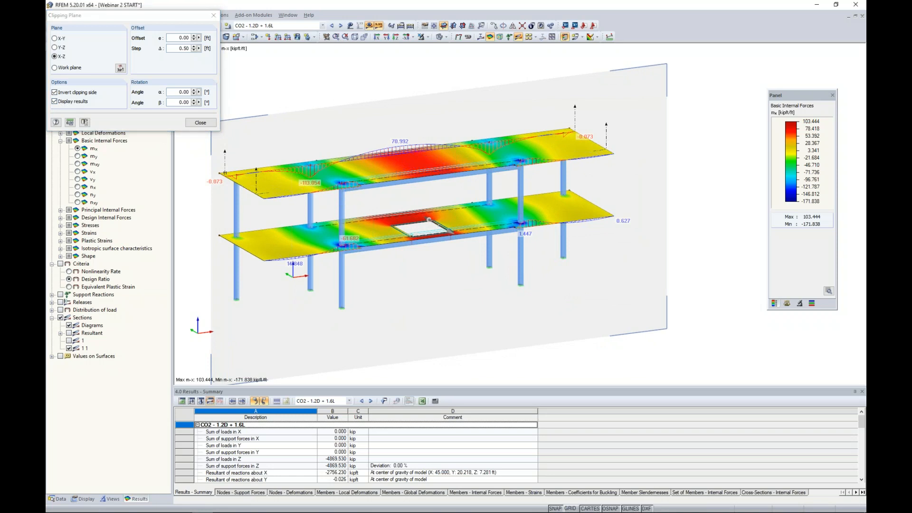
click(69, 348)
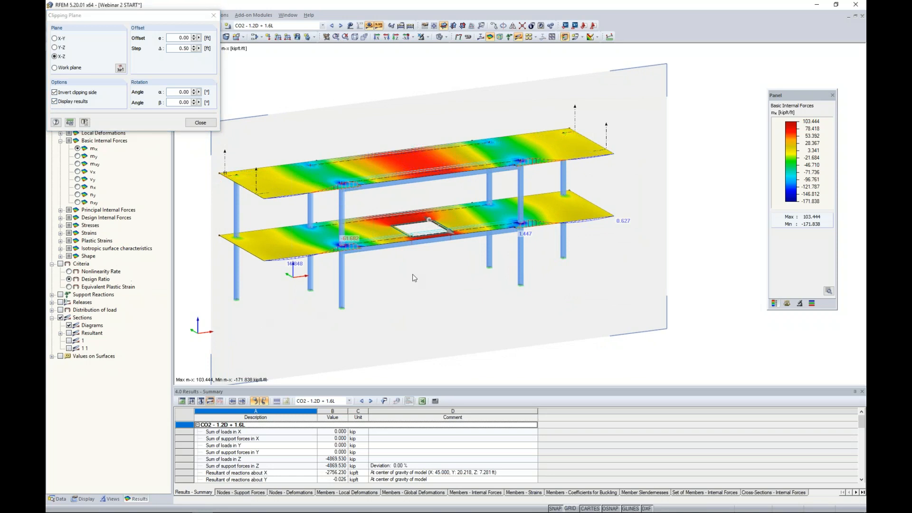
scroll(351, 192, up, 5)
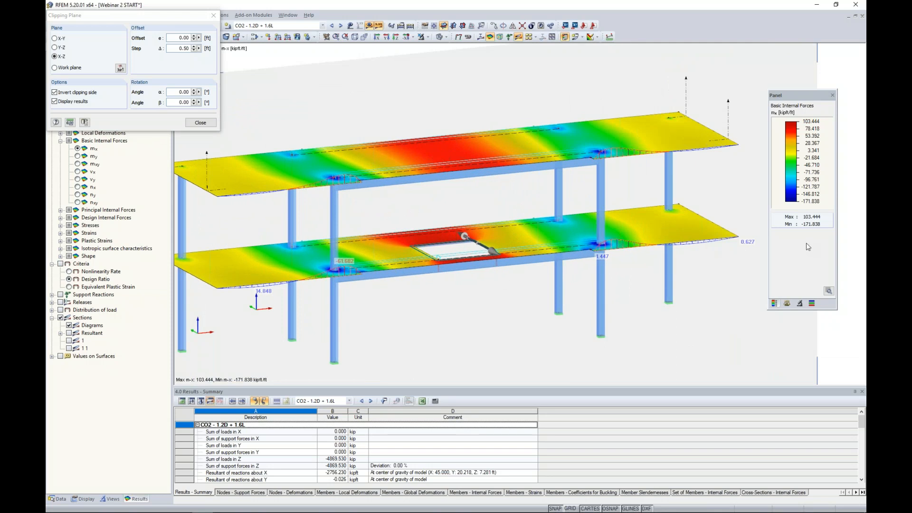
- Move the X-Z clipping plane through the slabs in 0.50 ft steps to an offset of -6.50 ft
drag(177, 48, 221, 52)
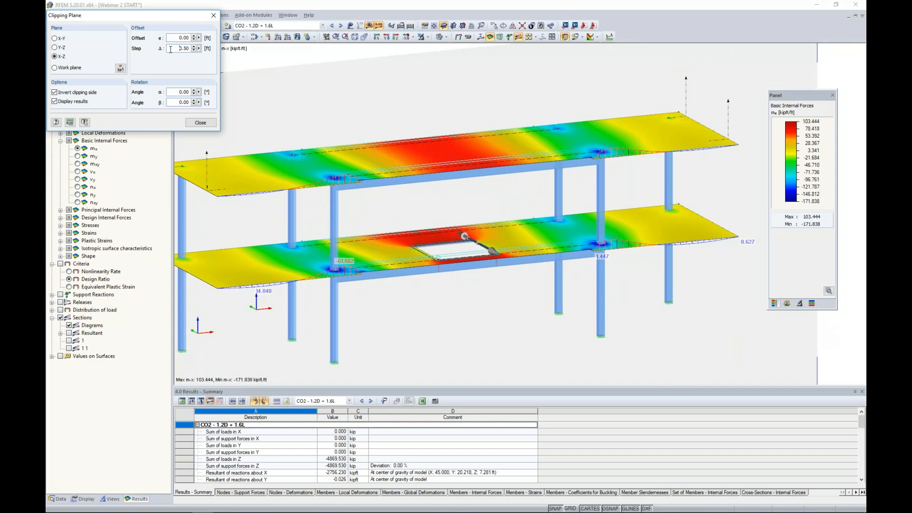
click(194, 37)
click(194, 36)
click(194, 37)
click(193, 37)
click(194, 37)
click(193, 37)
click(194, 40)
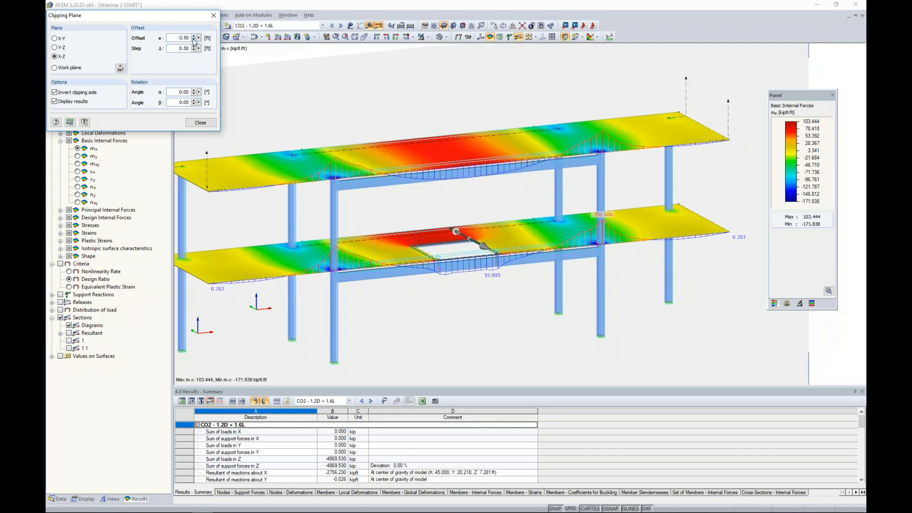
click(193, 40)
click(193, 39)
click(193, 40)
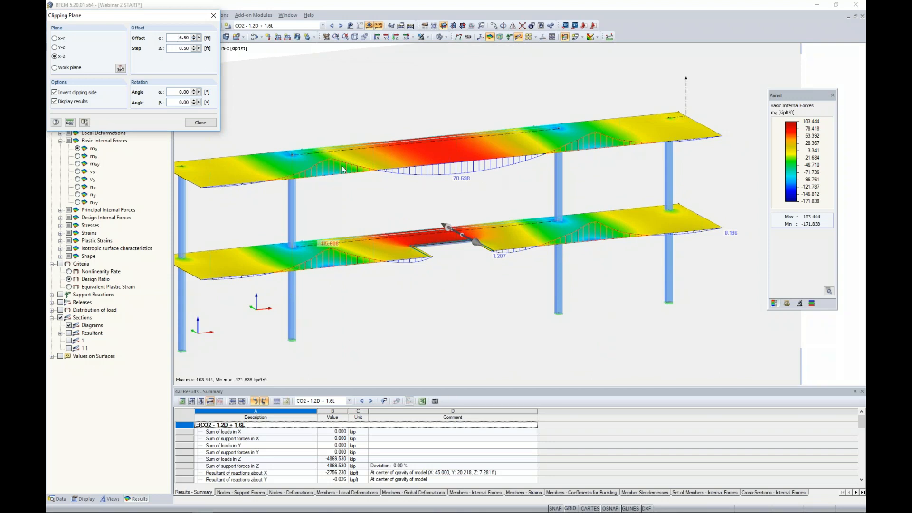
- Turn on all values for the section diagrams and examine the mx values along the upper slab's cut
click(84, 498)
scroll(109, 364, down, 4)
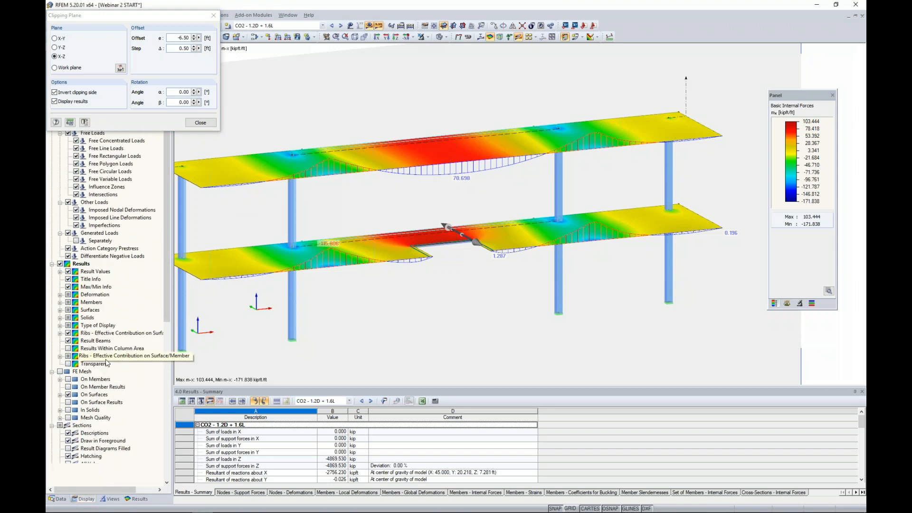
scroll(106, 364, down, 5)
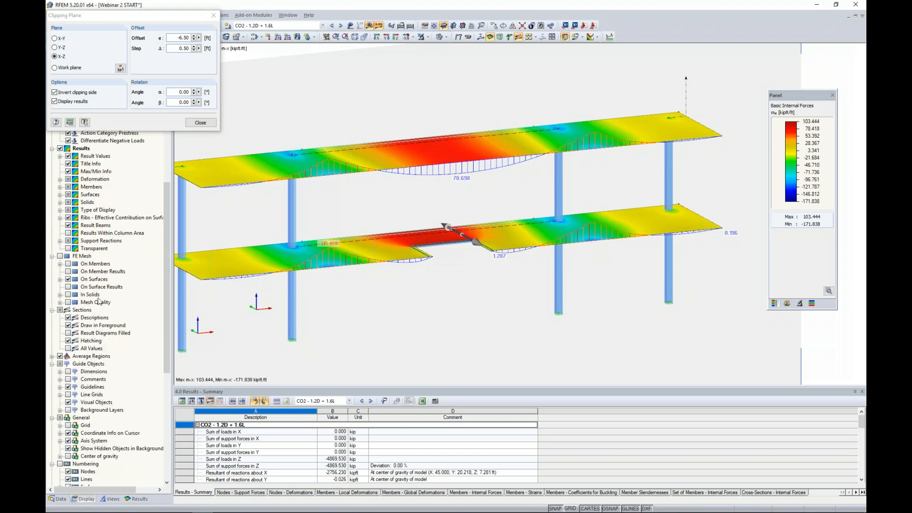
click(68, 348)
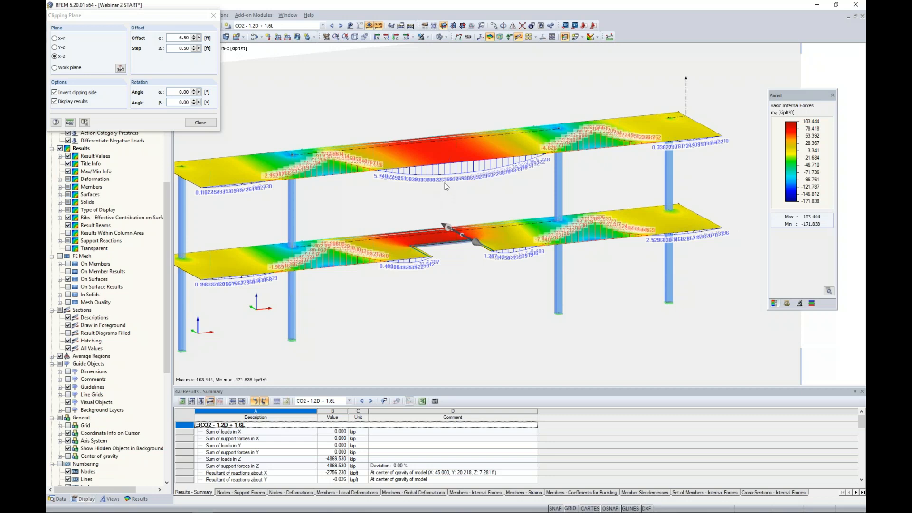
scroll(447, 186, up, 6)
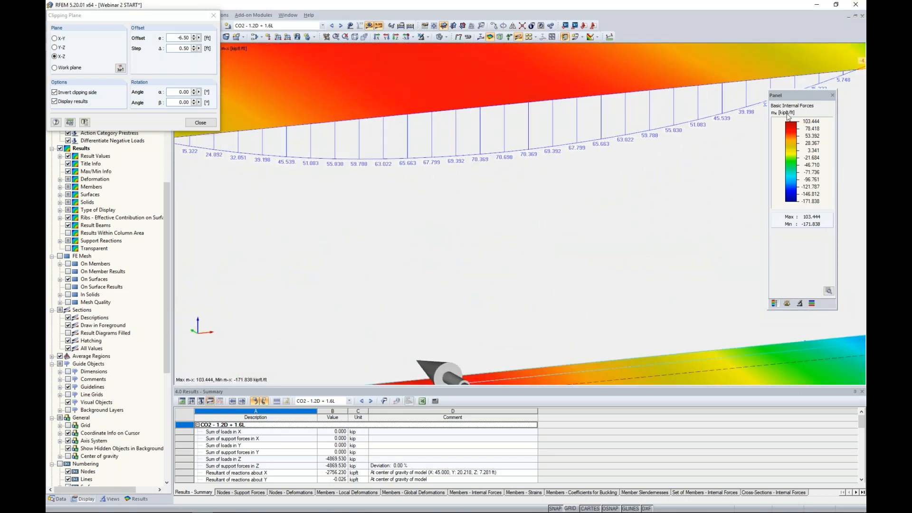
scroll(418, 204, down, 8)
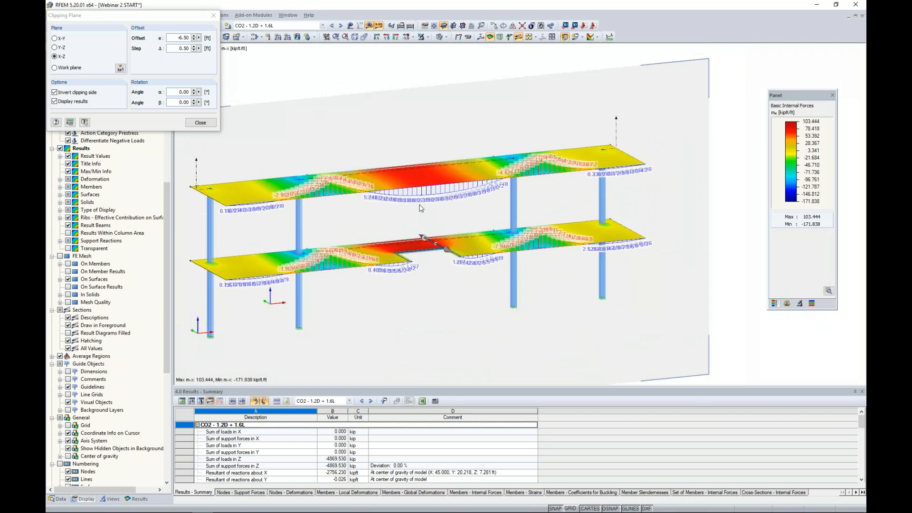
scroll(409, 208, up, 1)
middle_drag(407, 207, 463, 191)
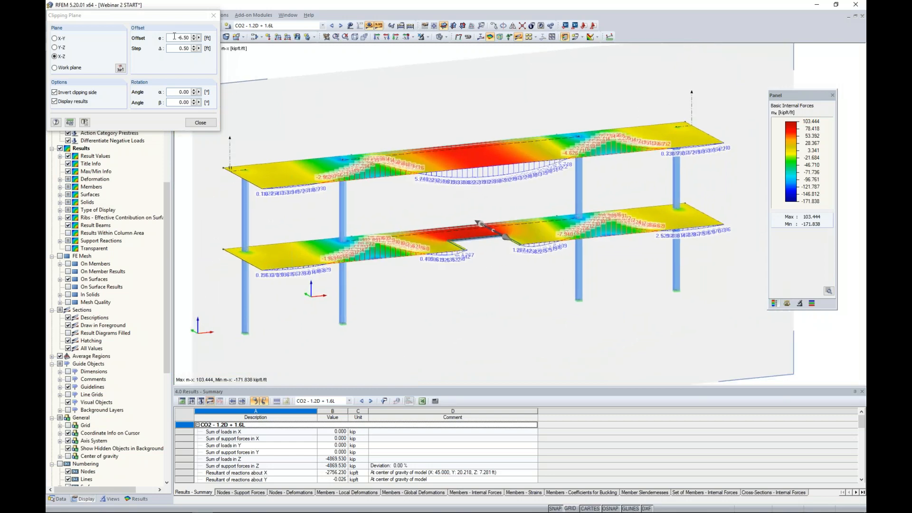
- Move the clipping plane dialog clear of the navigator and shift the X-Z plane back and forth, ending at an offset of -7.50 ft
drag(175, 15, 256, 118)
click(275, 139)
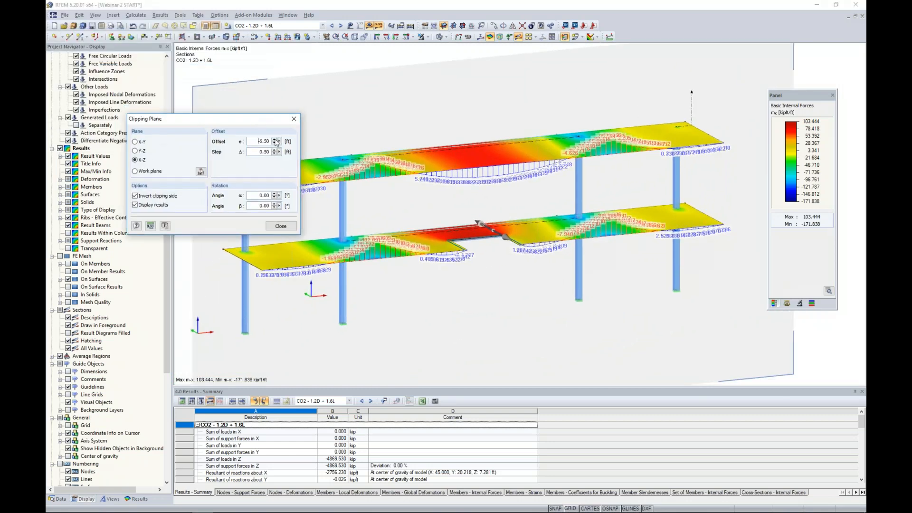
click(274, 140)
click(275, 139)
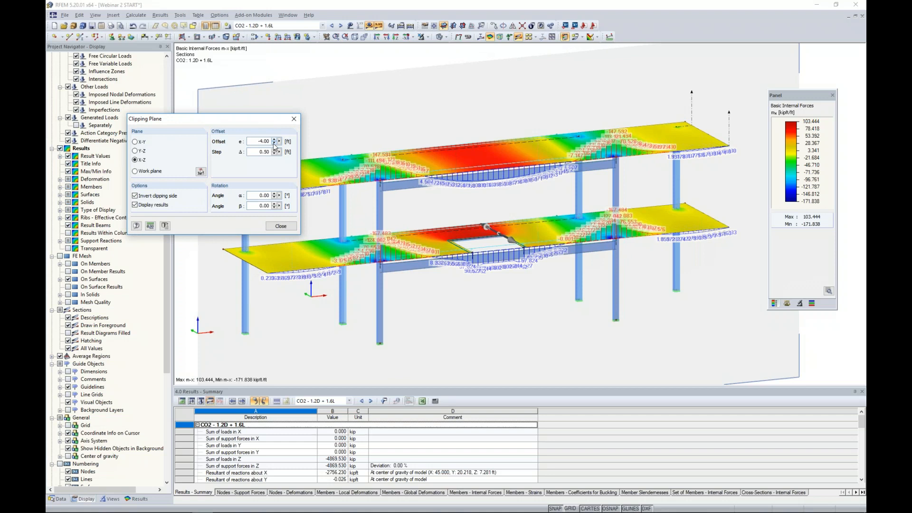
click(274, 140)
click(274, 144)
click(274, 143)
click(274, 144)
click(275, 144)
click(275, 143)
click(274, 143)
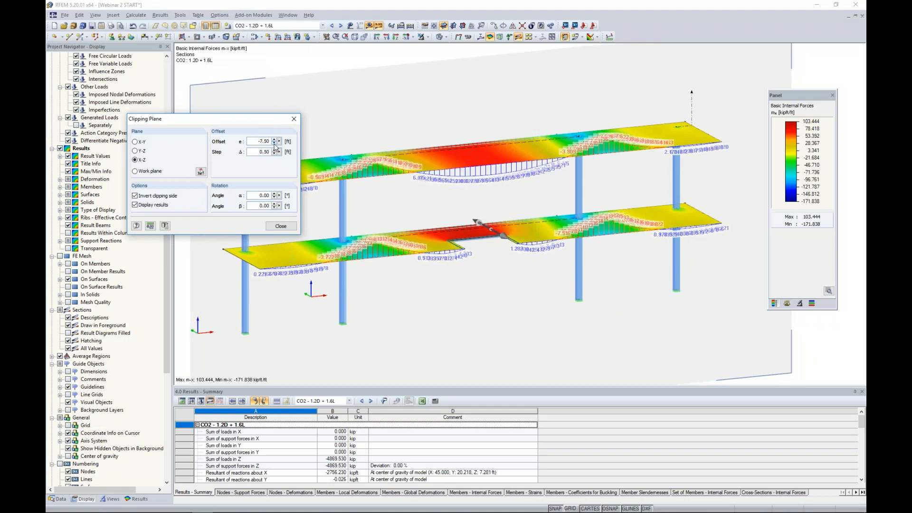
- Show the surface moments my on a Y-Z clipping plane at an offset of 2.00 ft
click(135, 151)
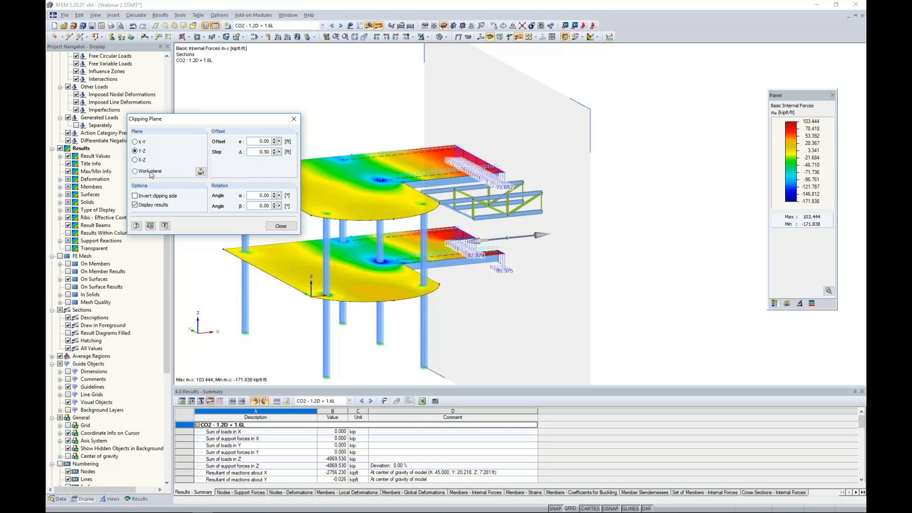
click(137, 498)
click(77, 155)
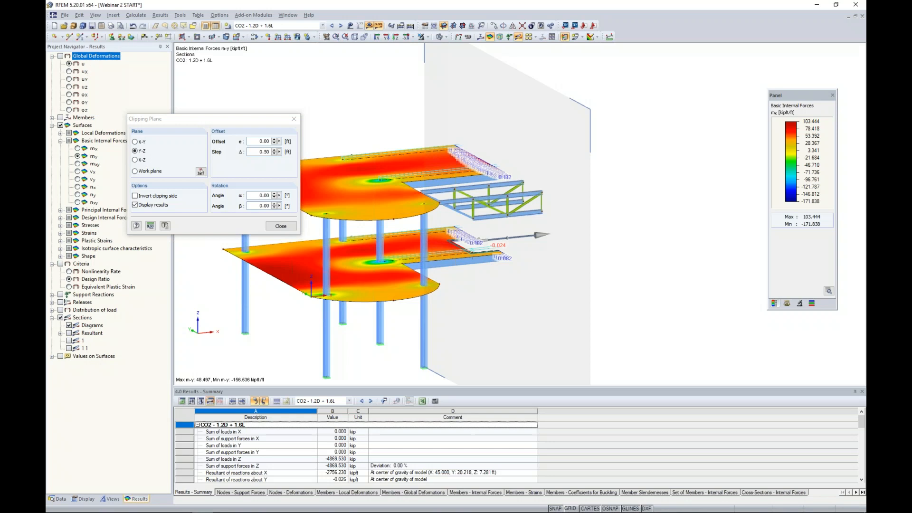
click(274, 140)
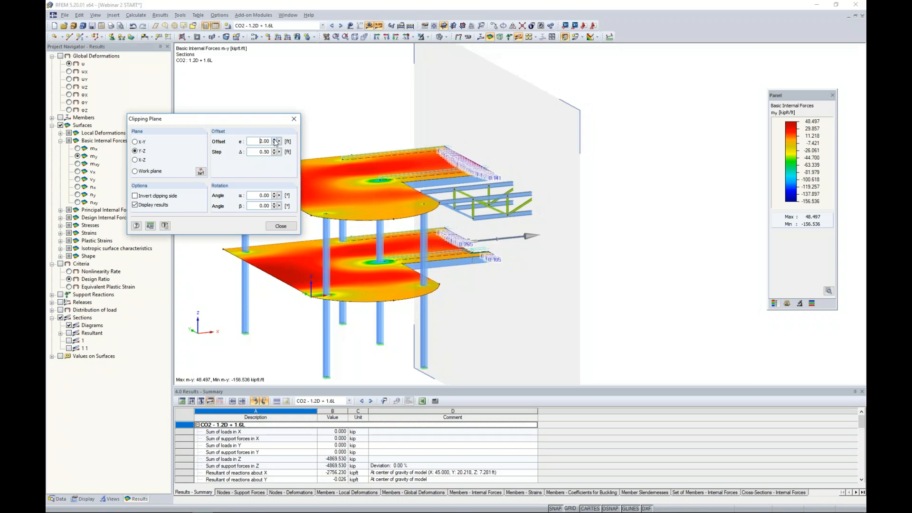
- Offset the Y-Z clipping plane to 4.50 ft, examine the m-y values along the cut edge of the upper slab, and close the clipping plane
click(274, 140)
click(274, 140)
click(274, 140)
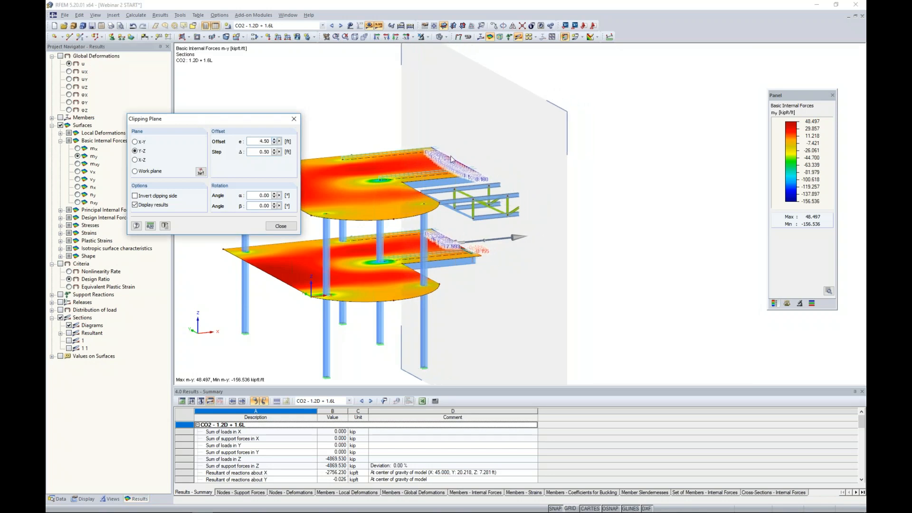
scroll(460, 163, up, 3)
scroll(460, 163, up, 5)
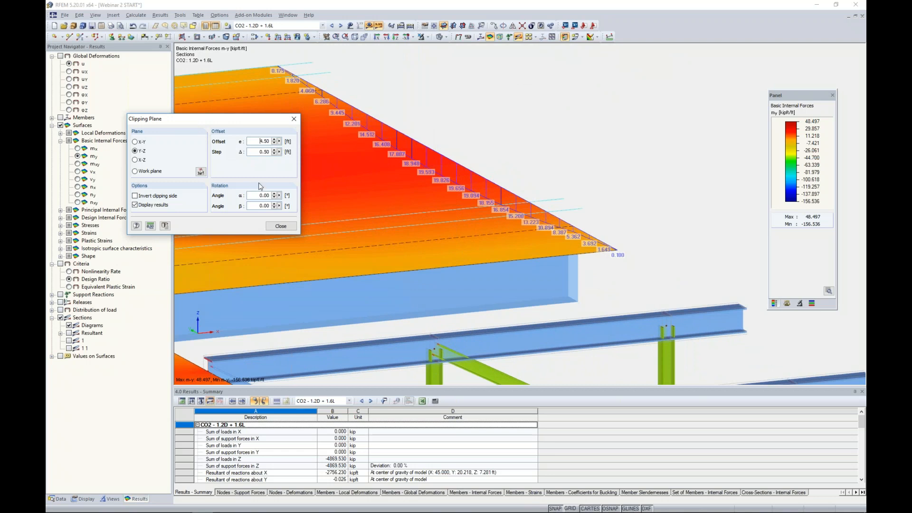
click(295, 119)
scroll(403, 167, down, 5)
scroll(405, 169, down, 2)
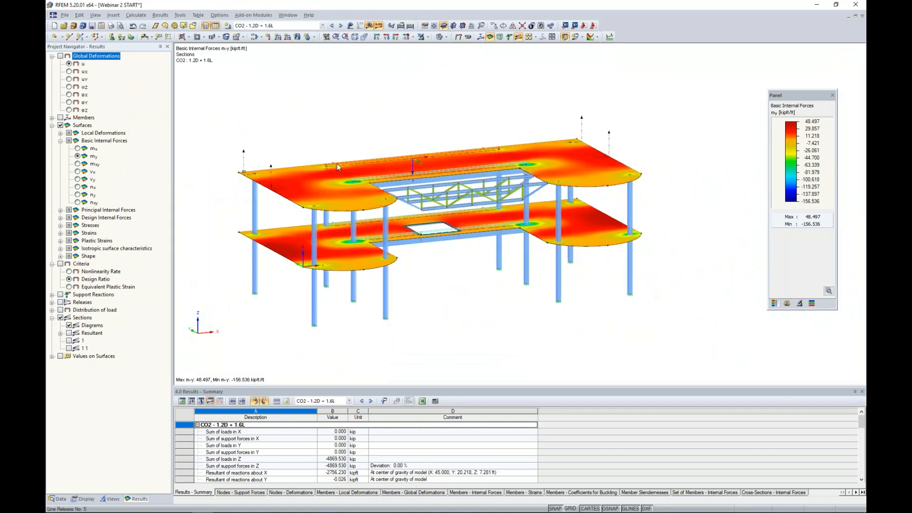
- Show the result diagrams of both defined sections on the upper slab and turn off the display of all section values
click(69, 340)
click(69, 348)
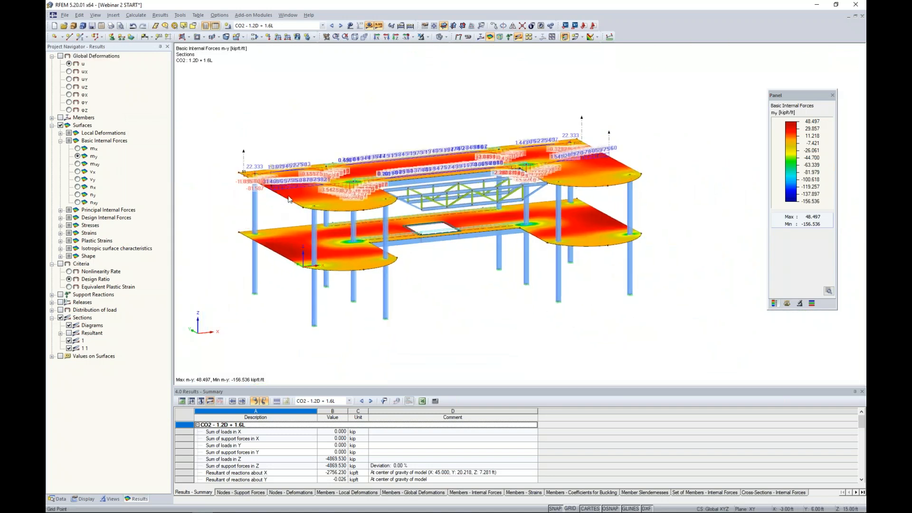
click(81, 498)
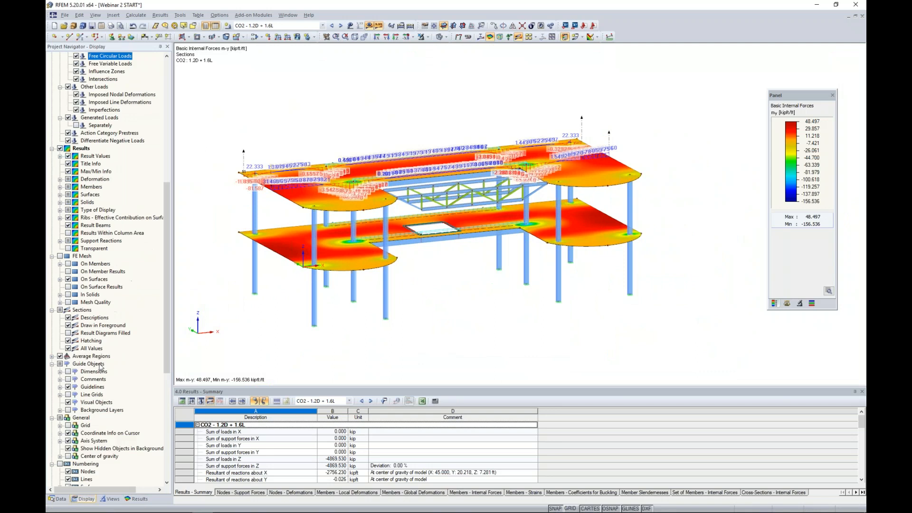
click(67, 348)
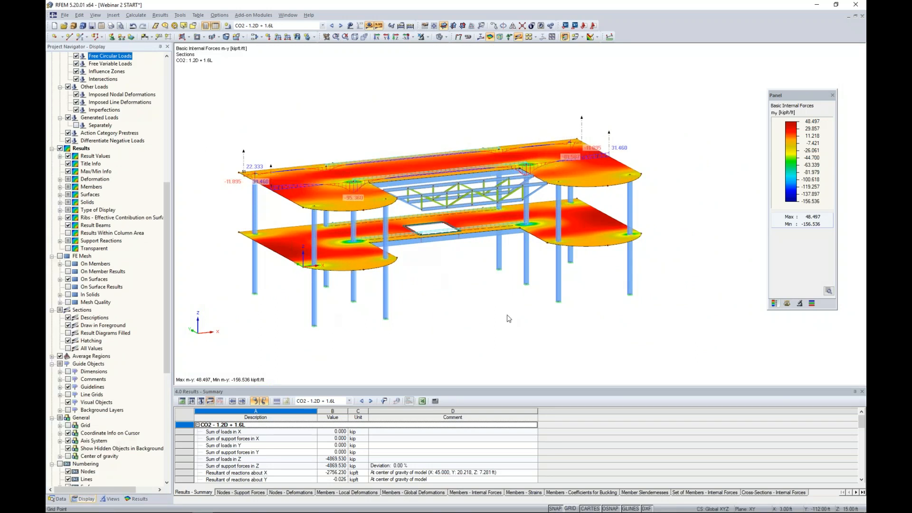
ctrl+middle_drag(486, 275, 484, 297)
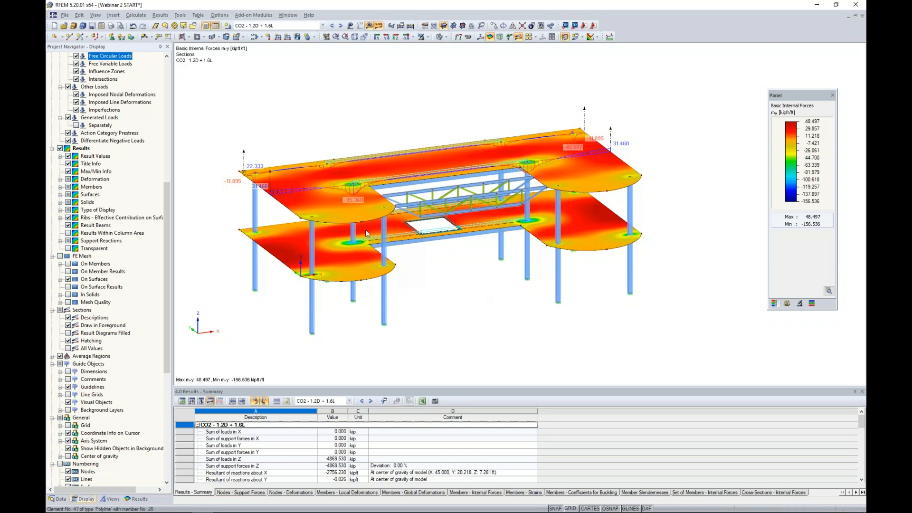
- Display the basic internal force m-x on the surfaces and inspect its section diagrams on the upper slab
click(138, 498)
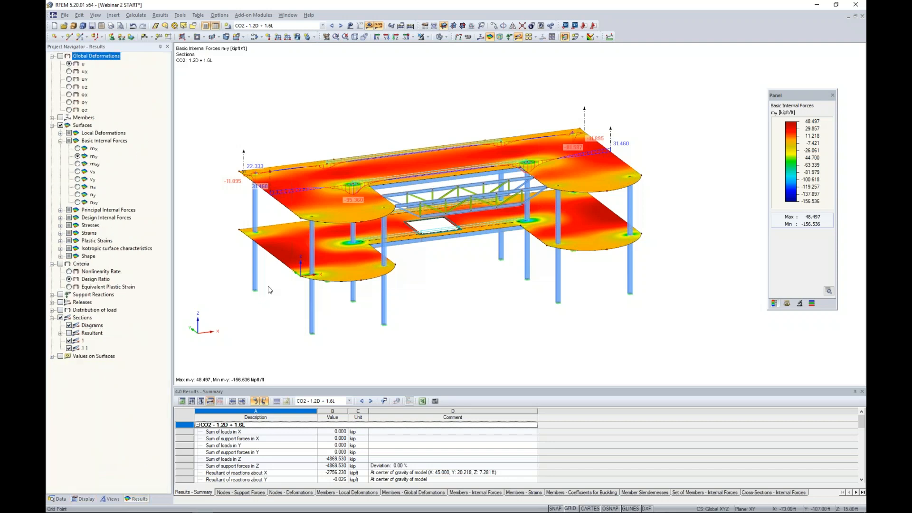
scroll(332, 130, up, 2)
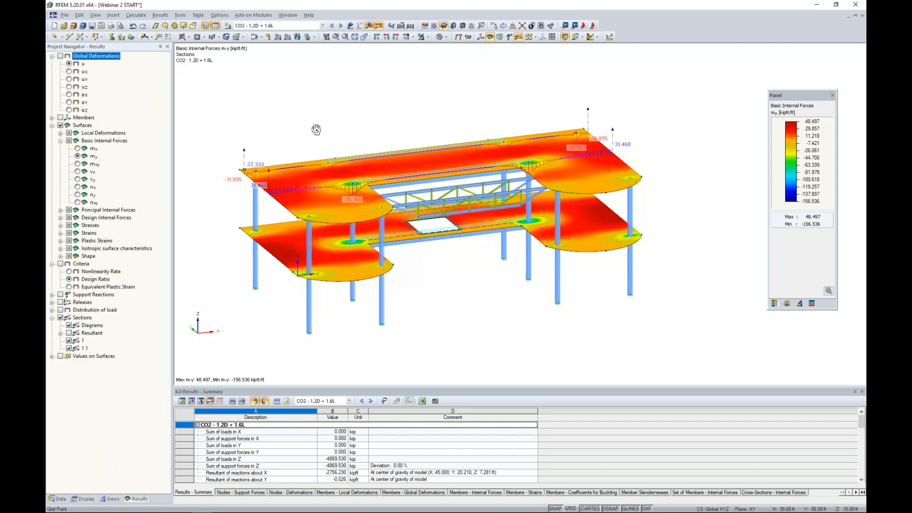
scroll(318, 134, up, 3)
ctrl+middle_drag(319, 133, 363, 138)
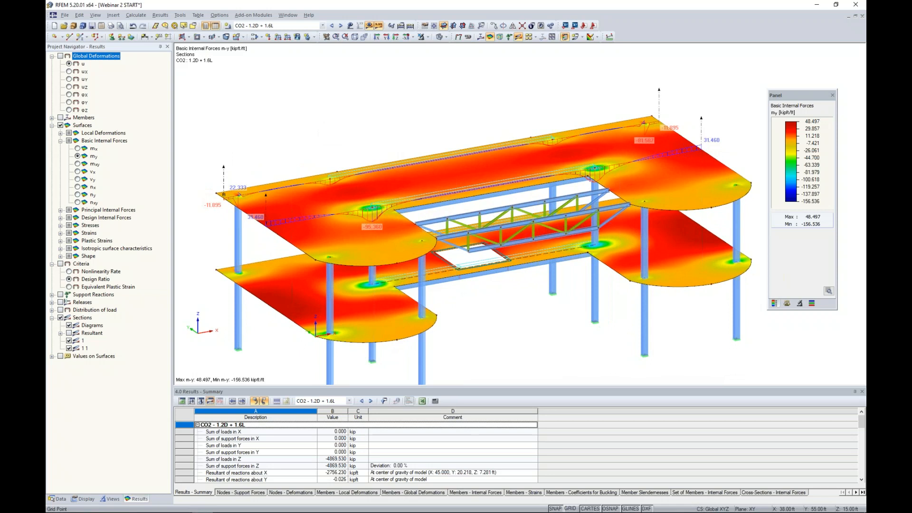
click(78, 148)
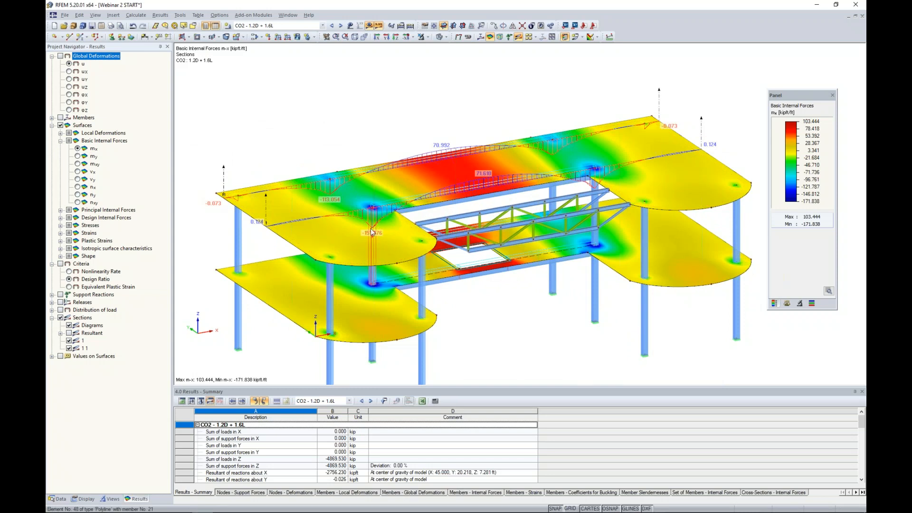
scroll(346, 140, down, 2)
middle_drag(346, 141, 350, 102)
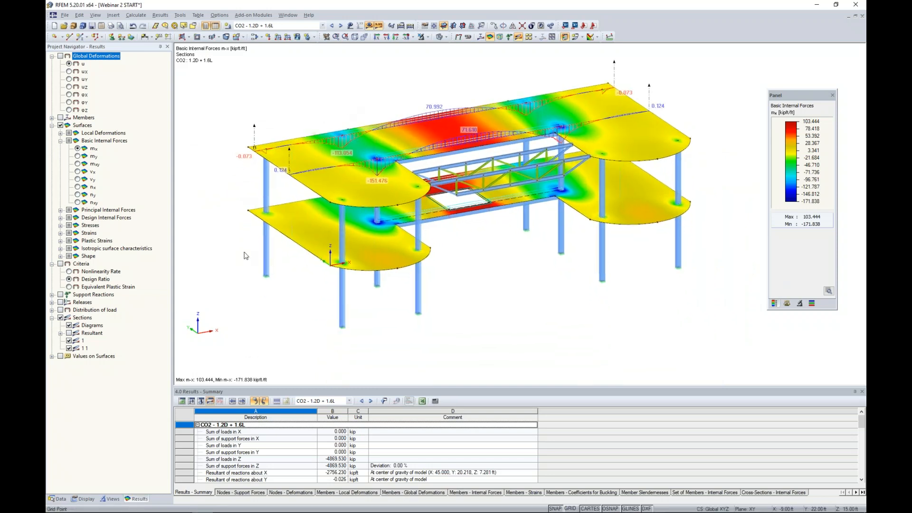
- Open the RF-CONCRETE Surfaces add-on module for the reinforced concrete design of the slabs
click(58, 499)
scroll(98, 375, down, 4)
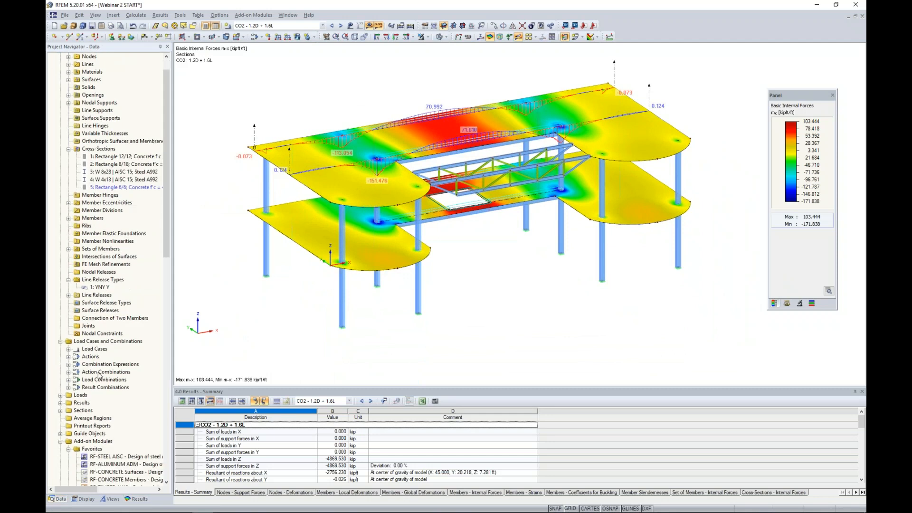
scroll(98, 375, down, 2)
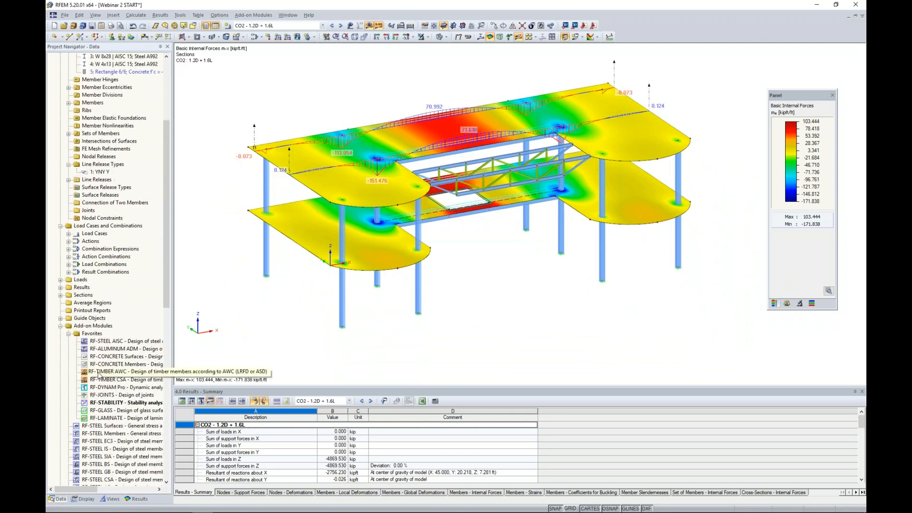
double_click(136, 359)
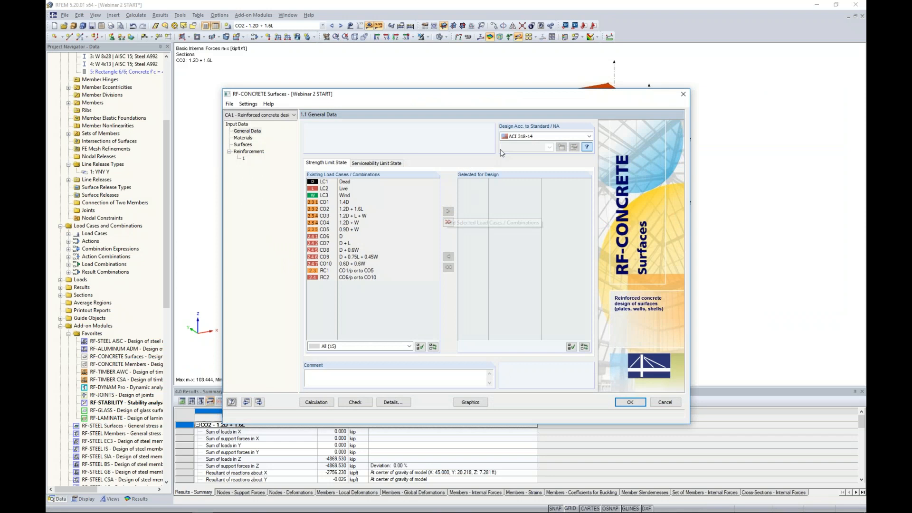
- Keep ACI 318-14 as the design standard and select combination CO2 (1.2D + 1.6L) for the strength limit state design
click(519, 137)
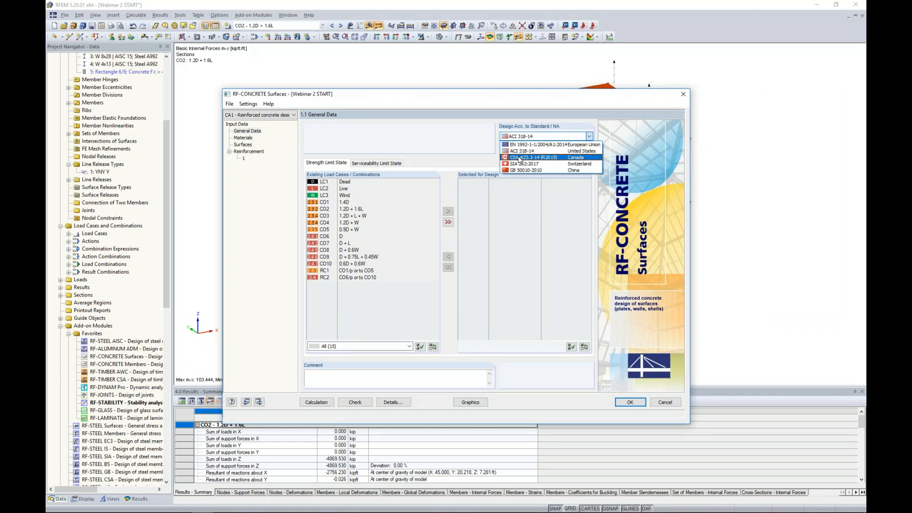
click(467, 146)
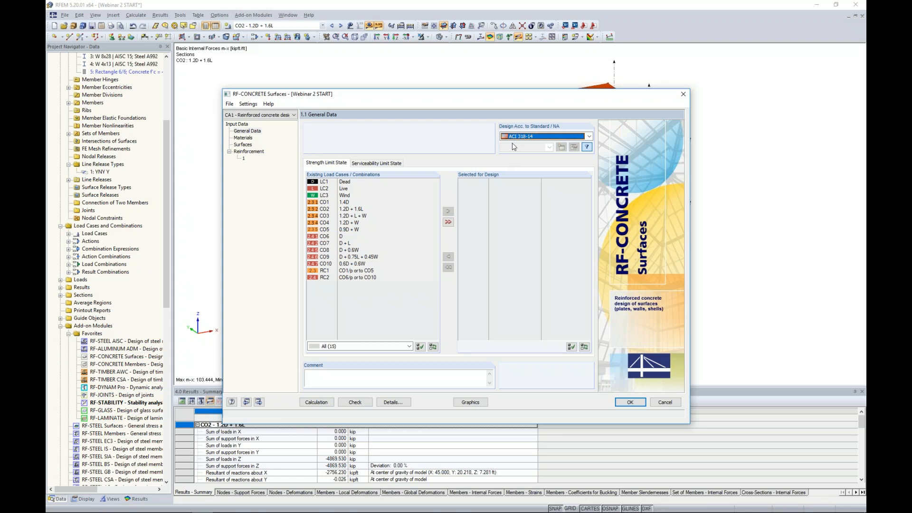
double_click(348, 209)
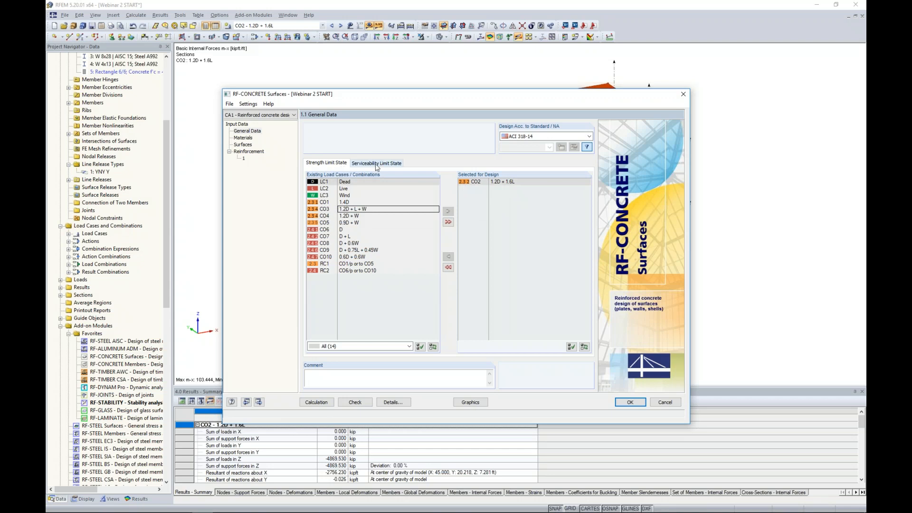
- Review the design materials and surface thicknesses, and apply reinforcement group 1 only to the upper slab, surface 5
click(242, 137)
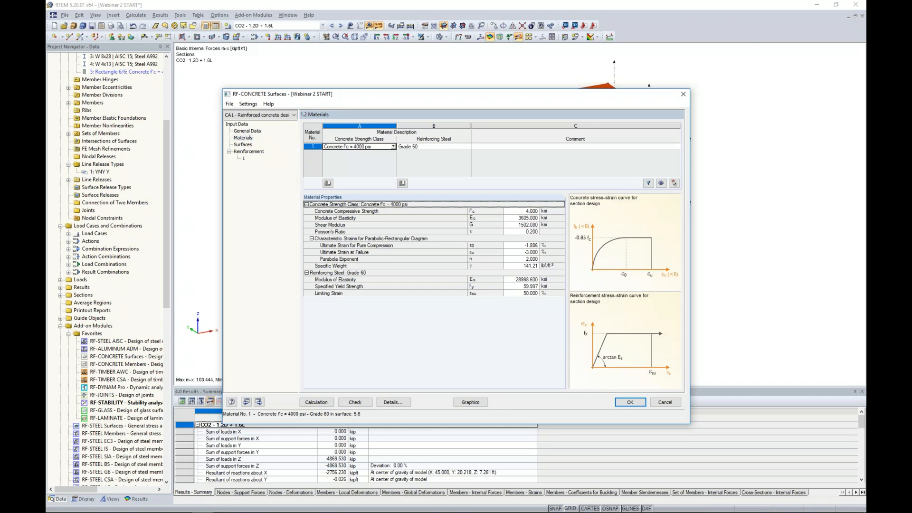
click(246, 144)
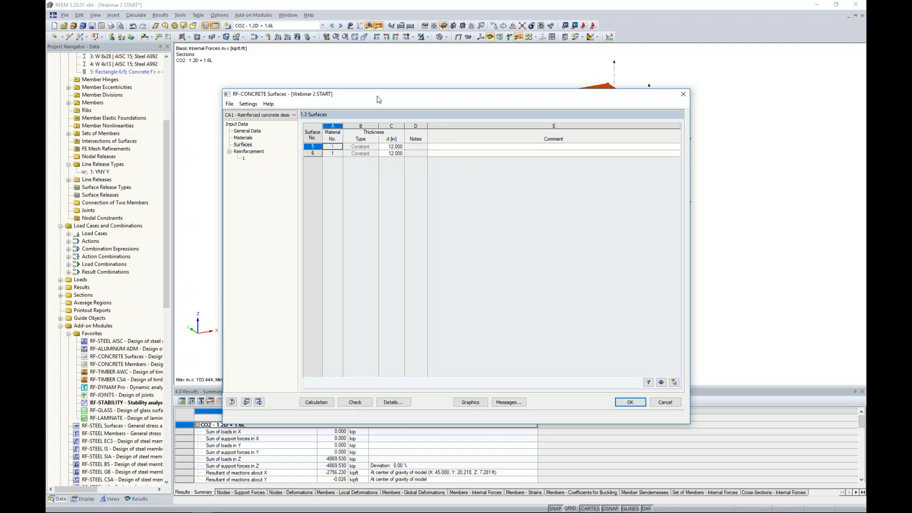
click(248, 151)
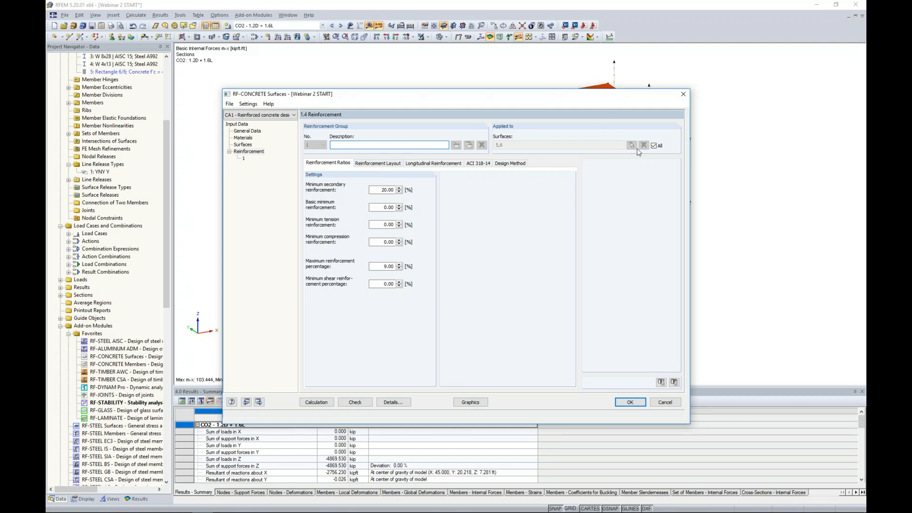
click(654, 145)
click(653, 146)
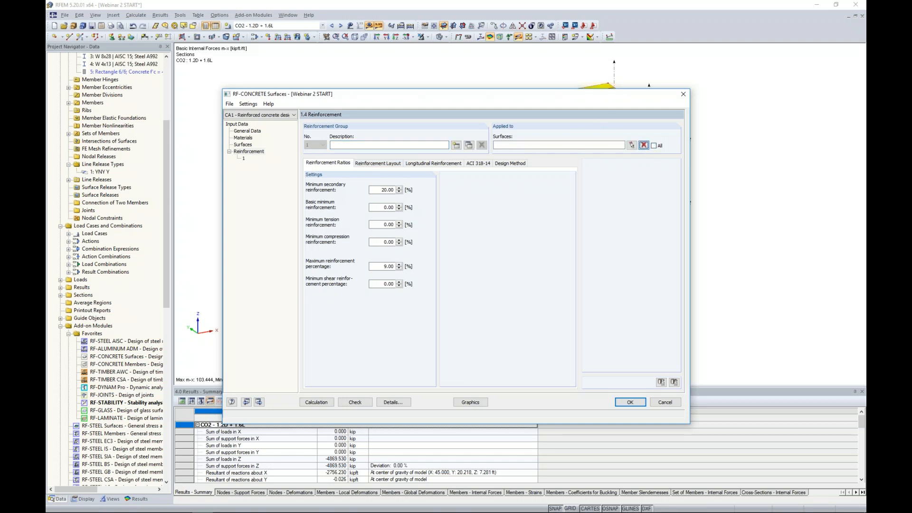
click(632, 145)
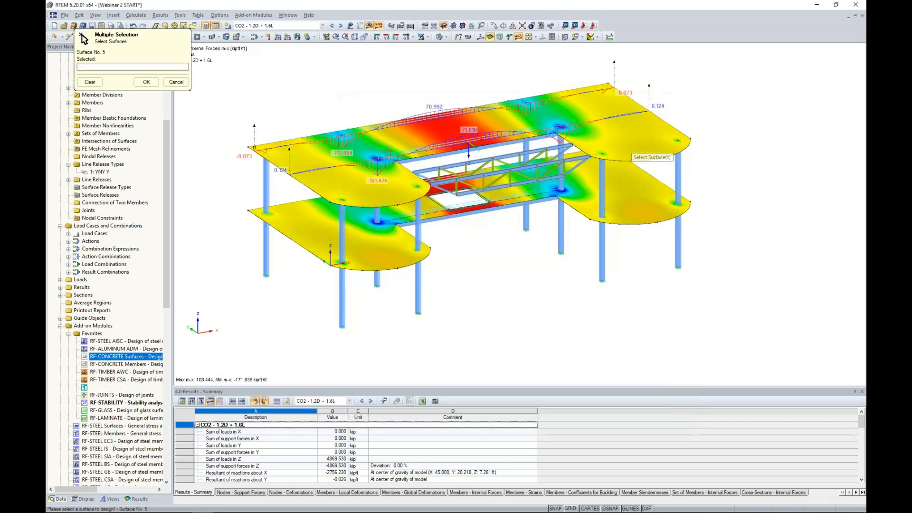
click(350, 190)
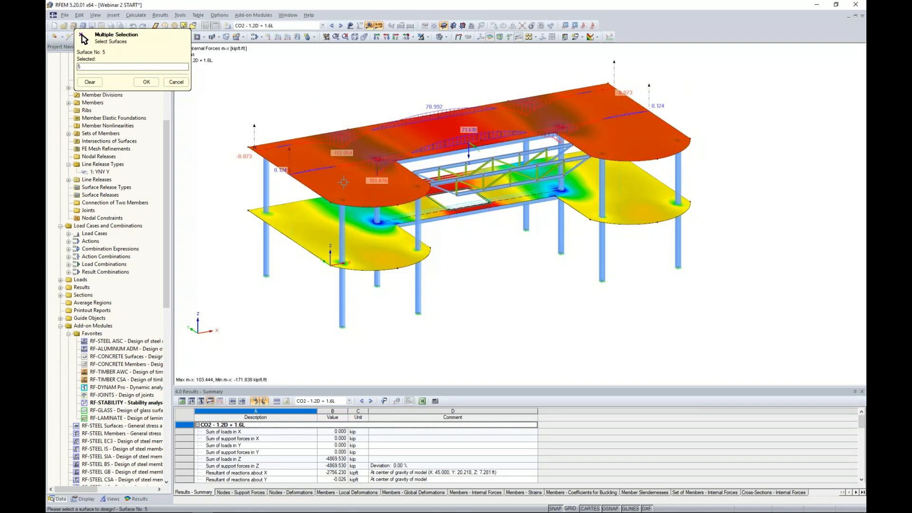
click(146, 82)
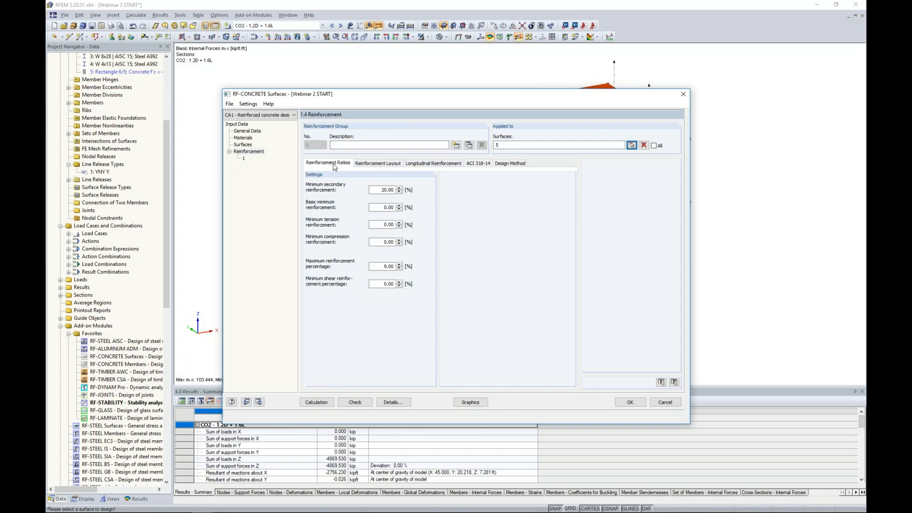
- Review the reinforcement layout, longitudinal reinforcement and ACI 318-14 settings of the group, and run the design calculation
click(364, 164)
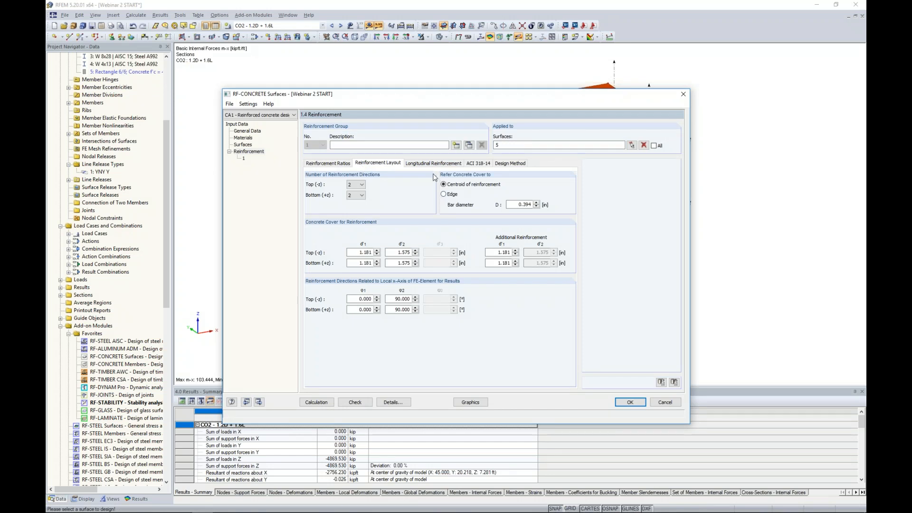
click(434, 164)
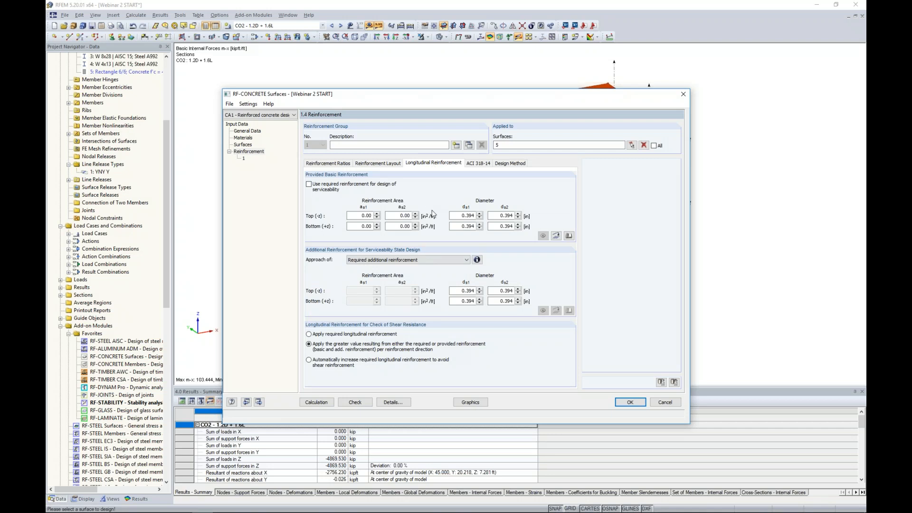
click(481, 163)
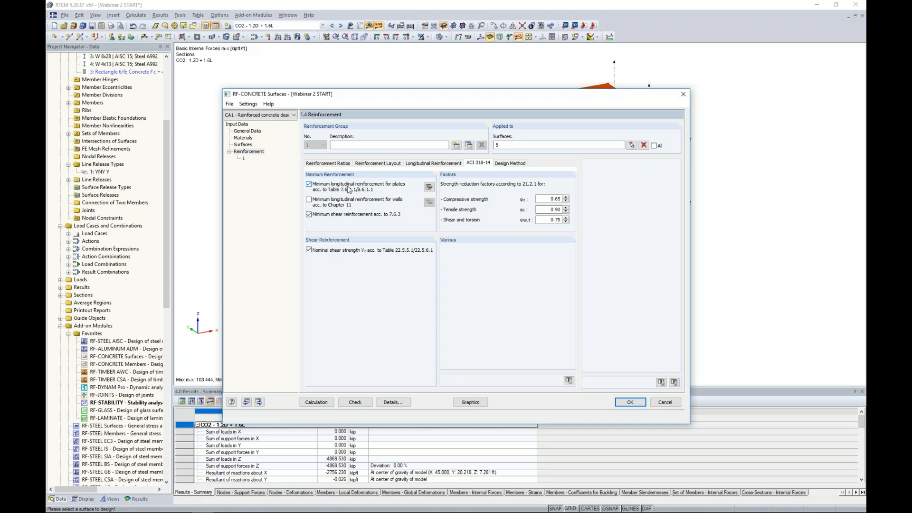
click(317, 404)
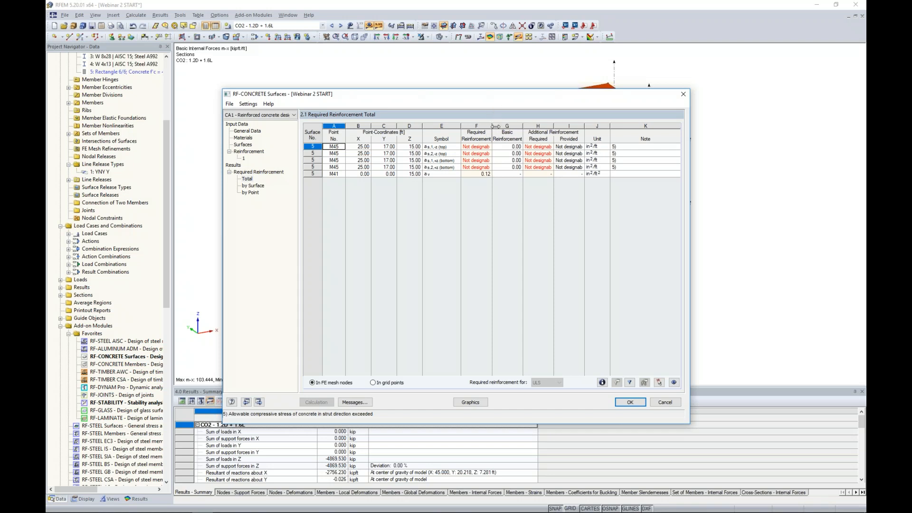
- Widen the required and additional reinforcement columns in the total results and read the error messages for the design
drag(491, 126, 507, 126)
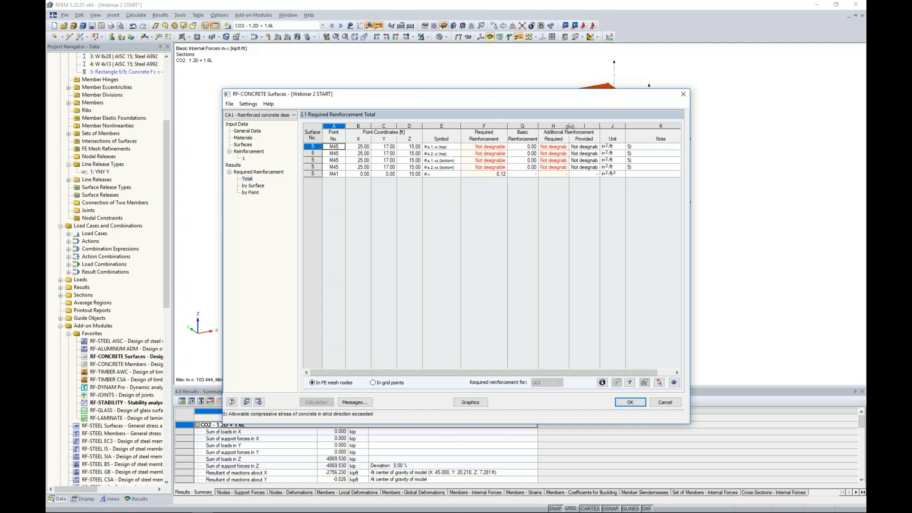
drag(569, 125, 586, 126)
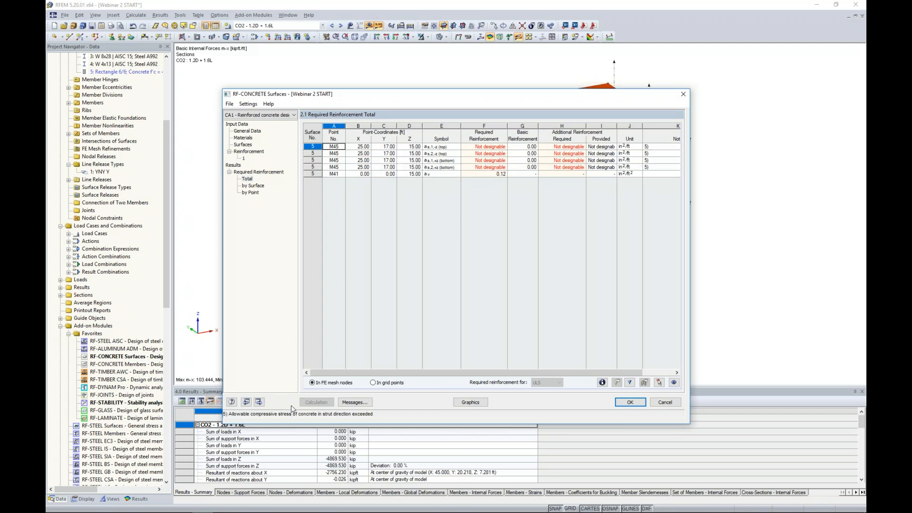
click(364, 401)
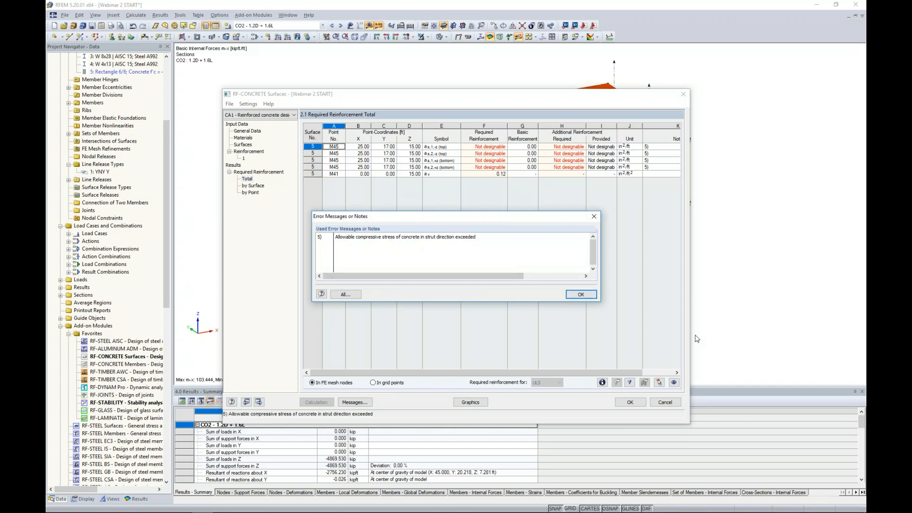
click(581, 294)
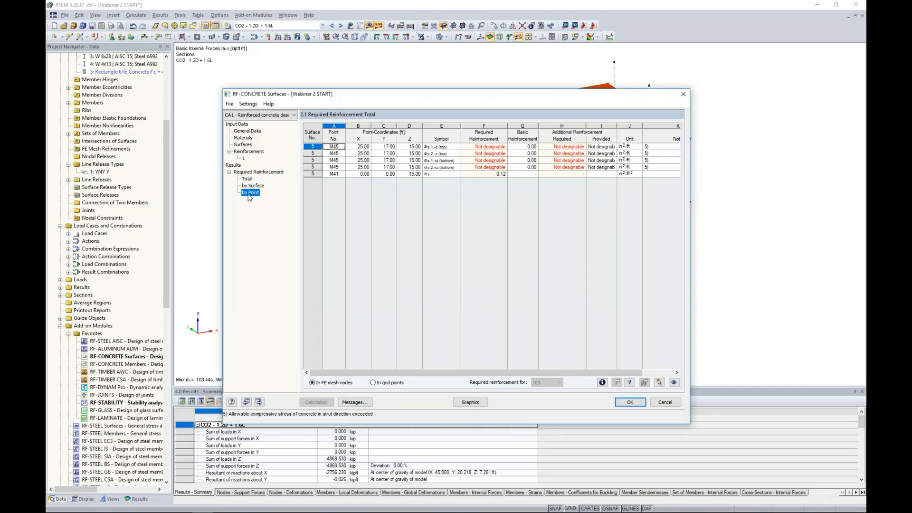
- Examine the required reinforcement of surface 5 point by point
click(249, 193)
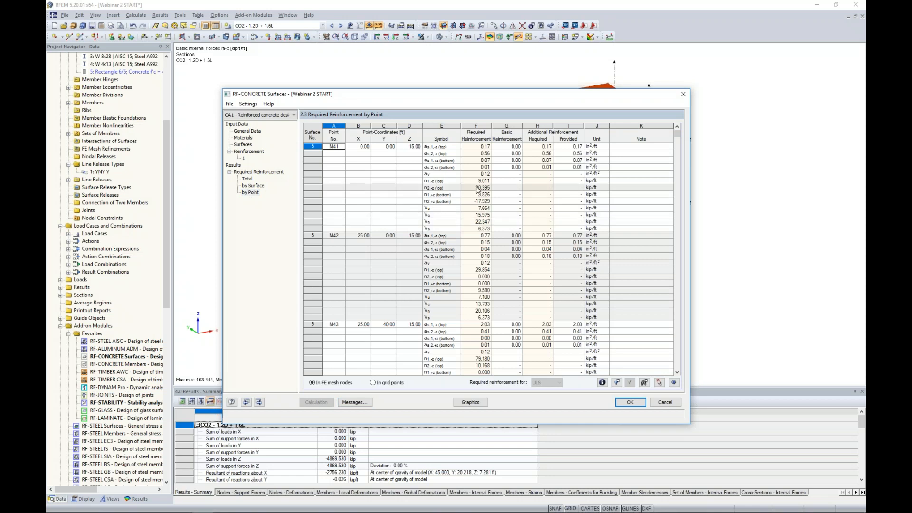
scroll(478, 189, down, 6)
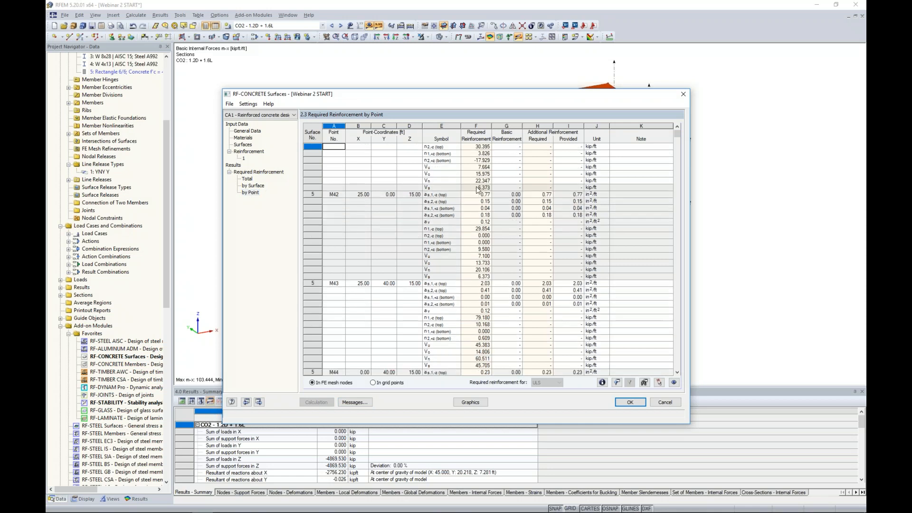
- Compare the required reinforcement and design forces at points M43 to M46 with the model's result diagrams, and close the design module
scroll(478, 189, down, 1)
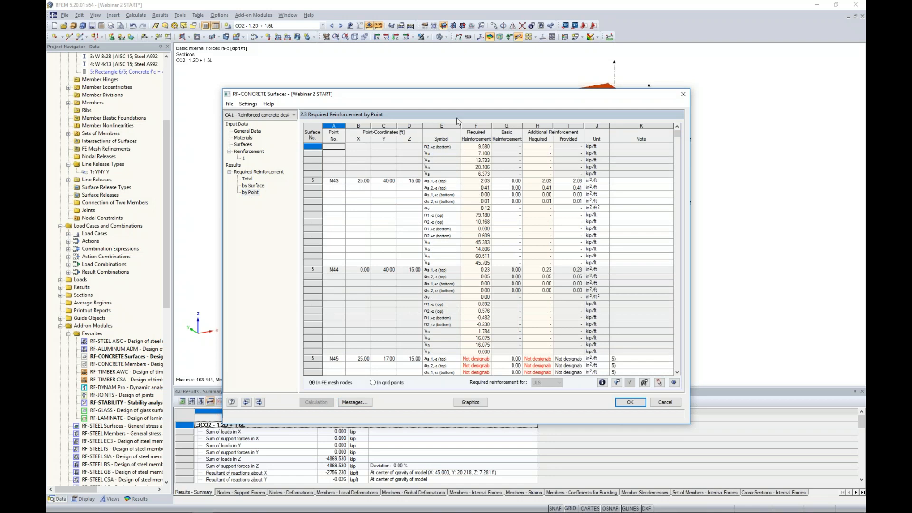
drag(449, 99, 442, 242)
click(472, 359)
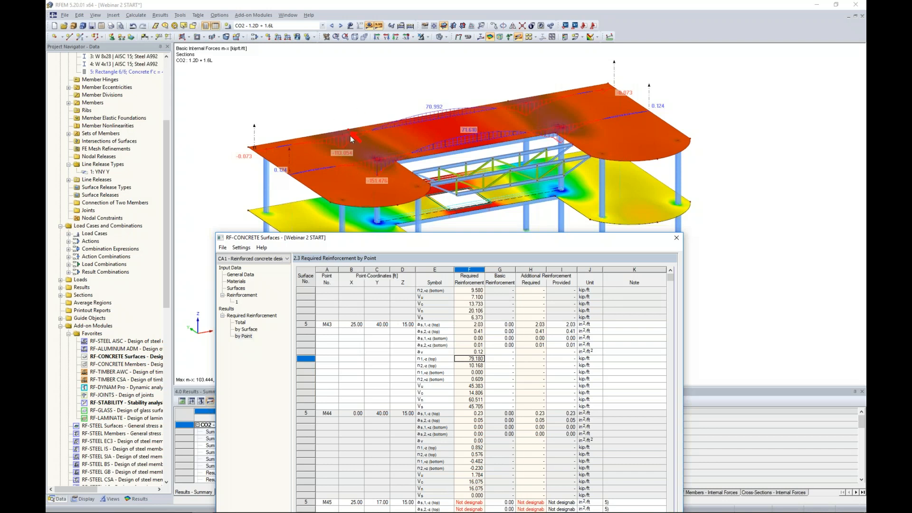
click(469, 393)
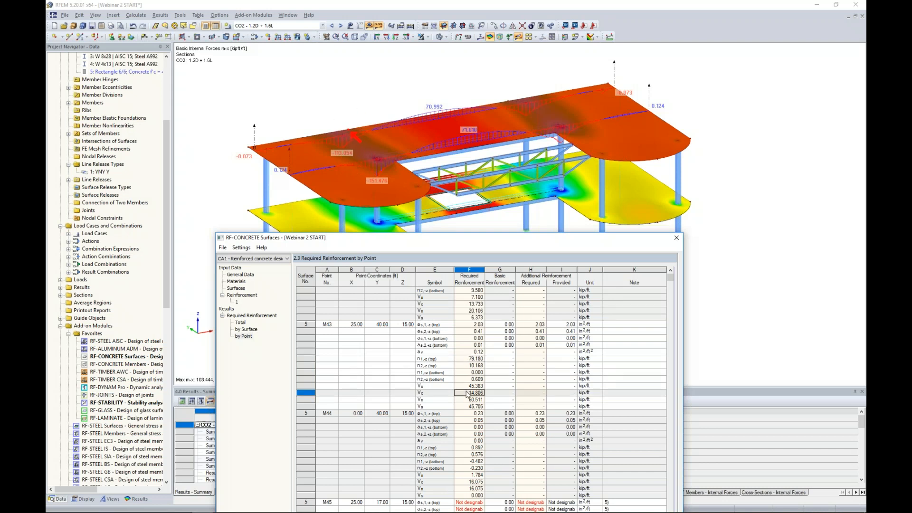
drag(456, 237, 457, 102)
scroll(470, 249, down, 5)
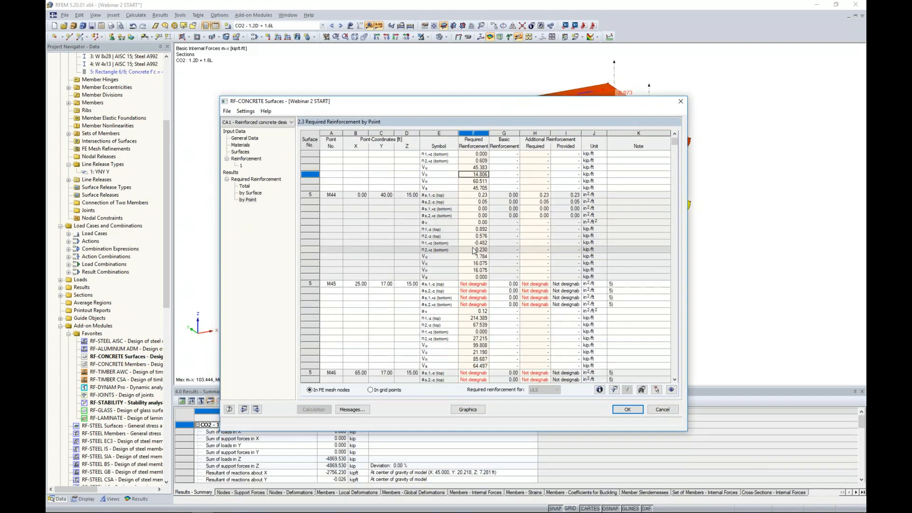
scroll(475, 280, down, 6)
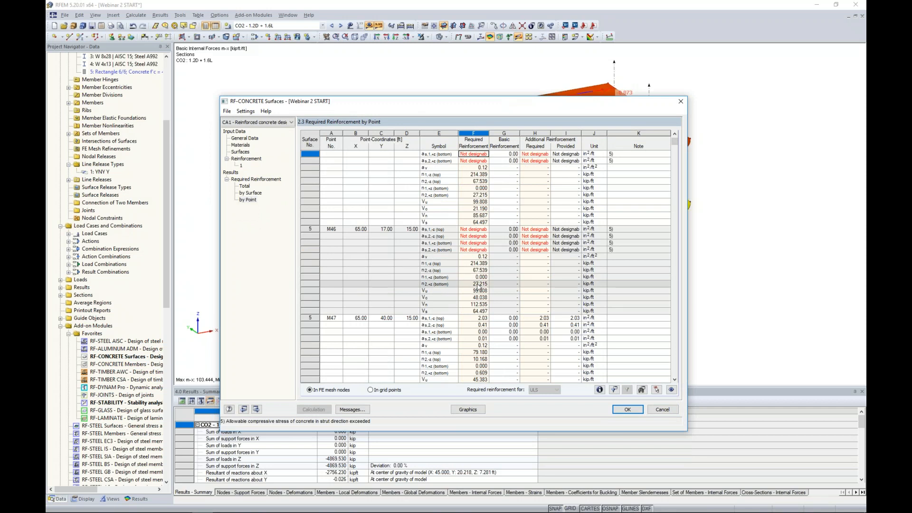
click(627, 410)
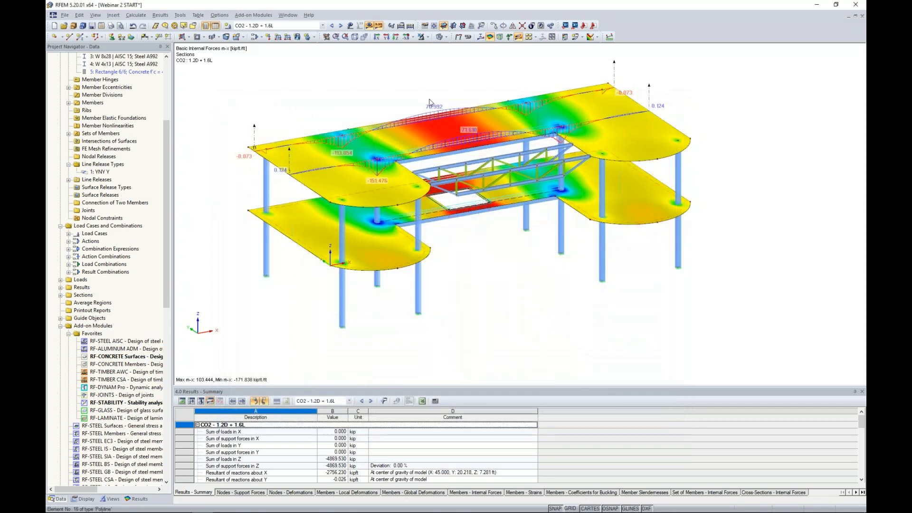
- Display the RF-CONCRETE Surfaces CA1 design results on the model and bring up their result options
click(322, 26)
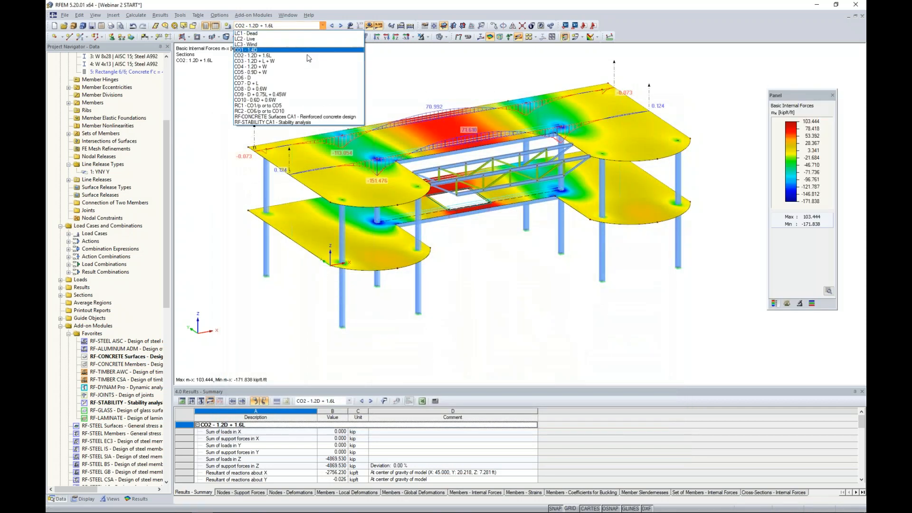
click(294, 118)
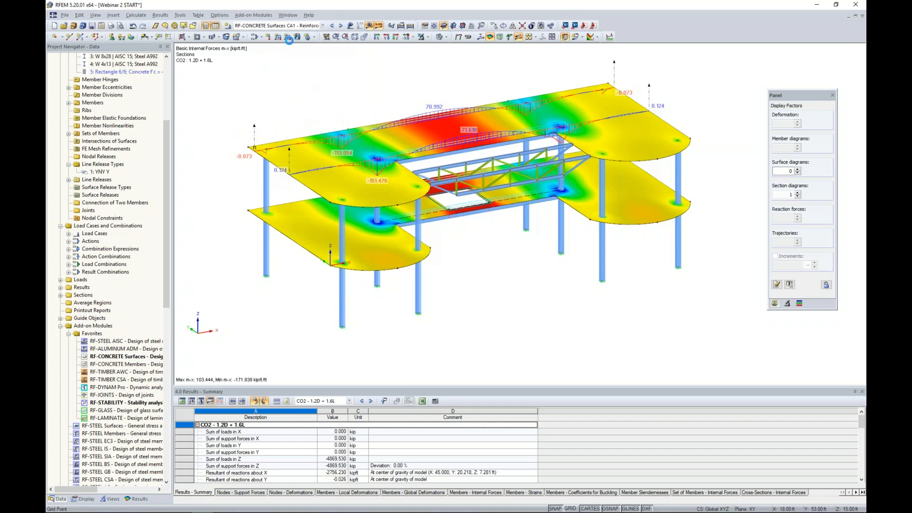
click(140, 499)
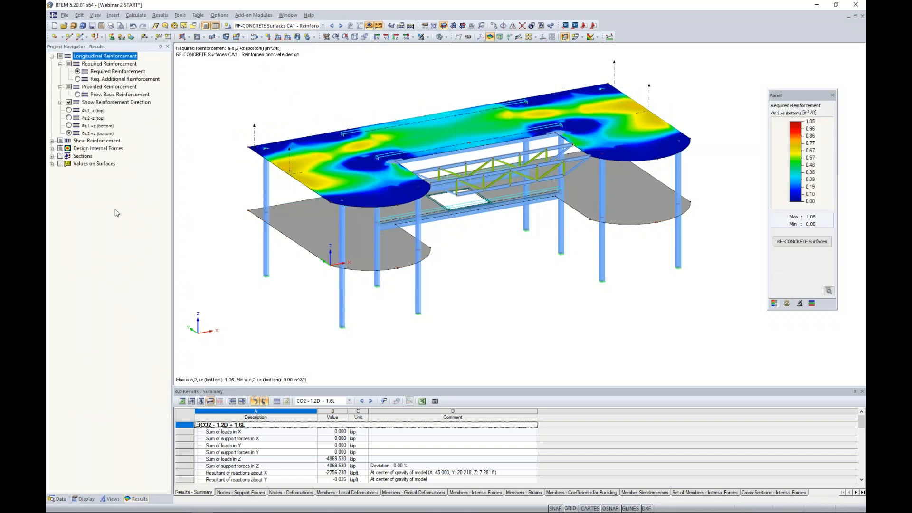
- Isolate the upper slab, surface 5, with visibility by selected objects
click(323, 163)
click(428, 37)
click(431, 46)
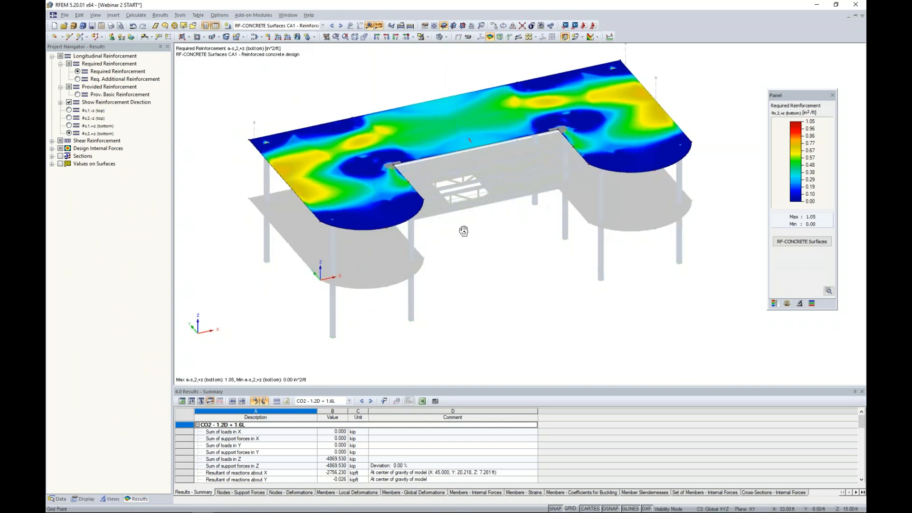
- Inspect the upper slab's required reinforcement near the columns for a-s,1,-z (top), a-s,2,-z (top) and a-s,1,+z (bottom)
scroll(455, 210, up, 5)
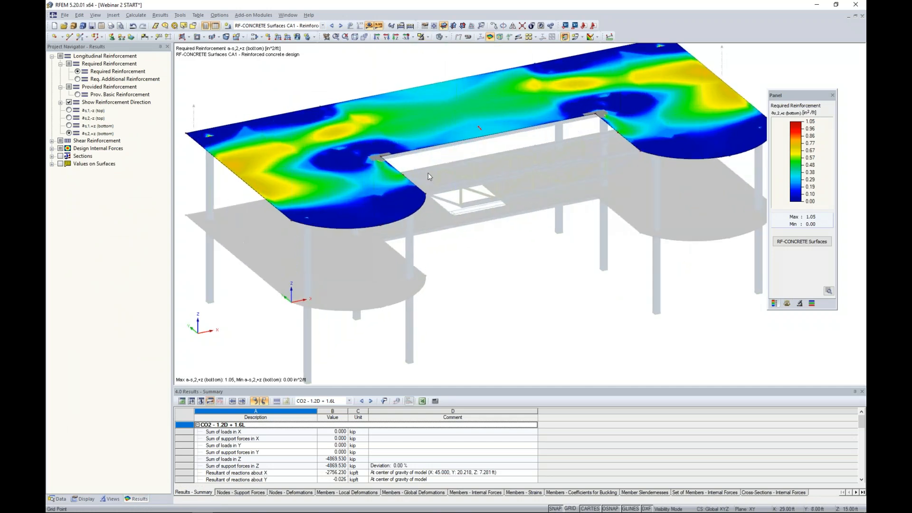
scroll(441, 179, up, 1)
middle_drag(441, 178, 465, 195)
click(70, 110)
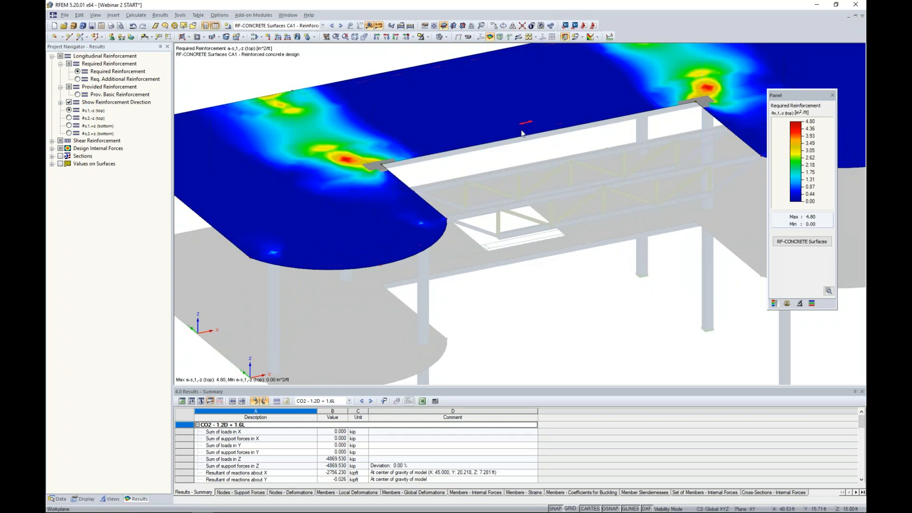
scroll(544, 157, up, 1)
scroll(544, 156, up, 3)
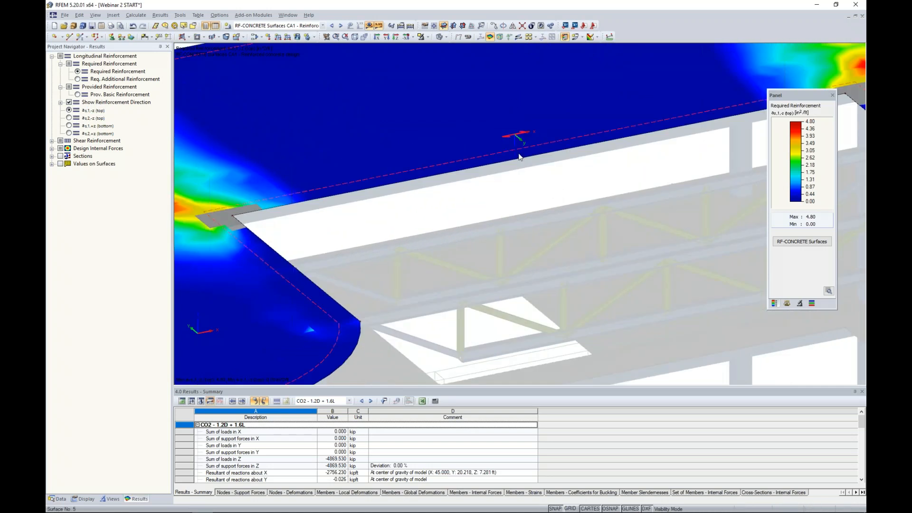
scroll(490, 192, down, 4)
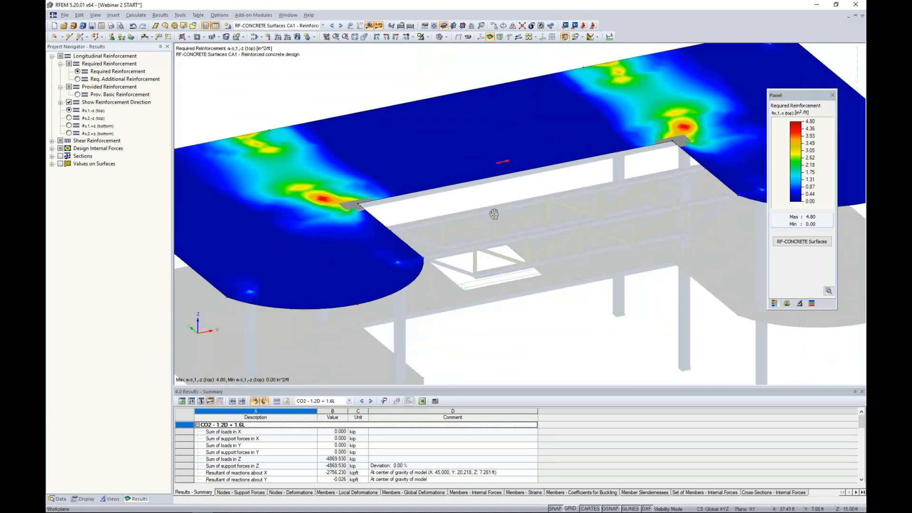
scroll(490, 213, up, 1)
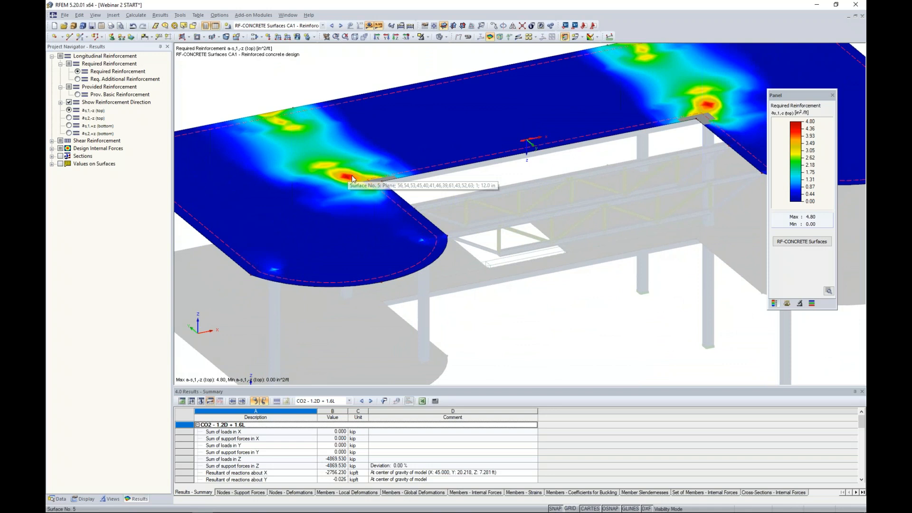
middle_drag(401, 191, 411, 193)
scroll(411, 194, up, 3)
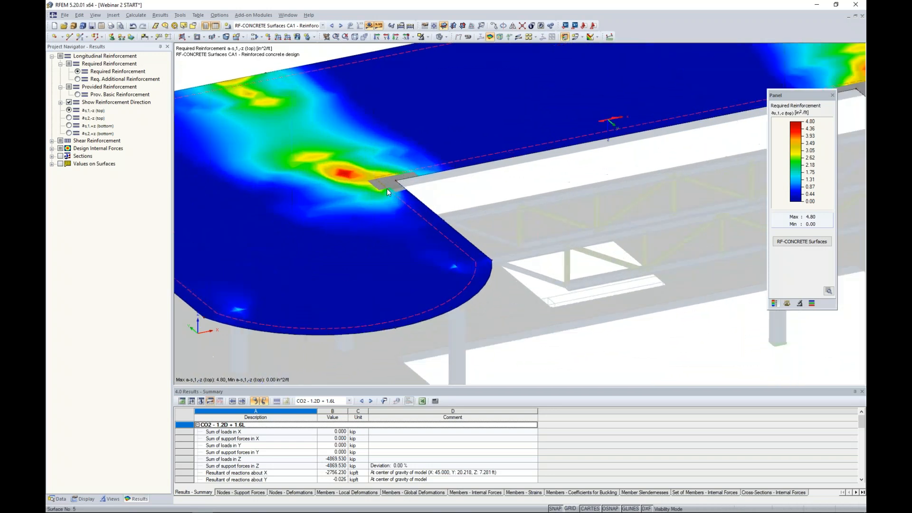
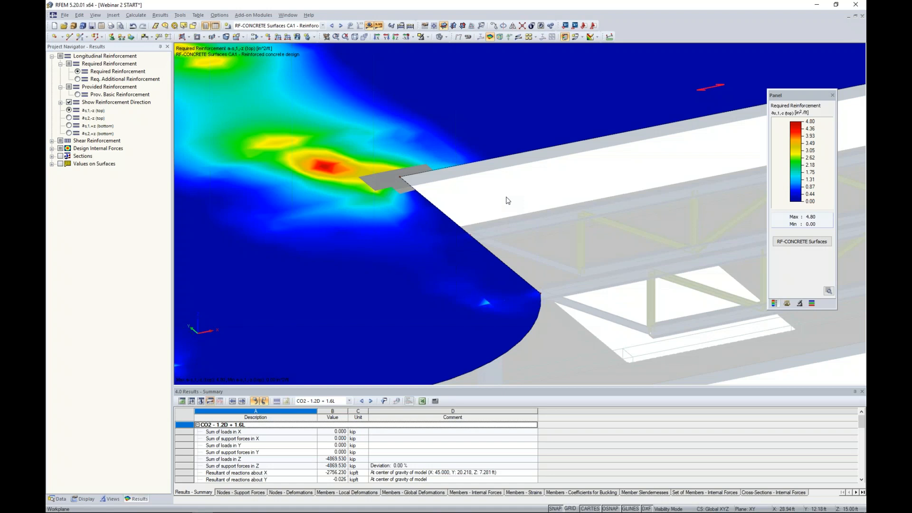
mouse_move(507, 201)
ctrl+middle_down()
mouse_move(491, 188)
mouse_move(507, 200)
ctrl+middle_up()
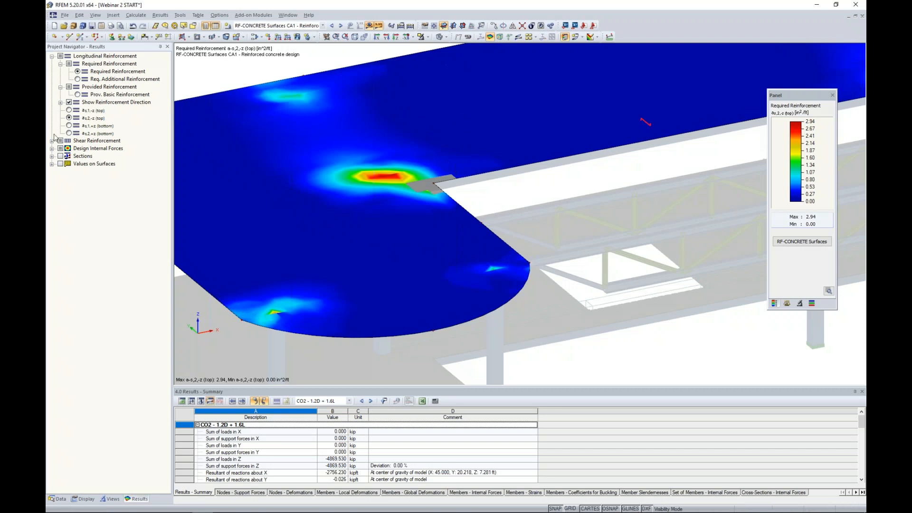
click(69, 126)
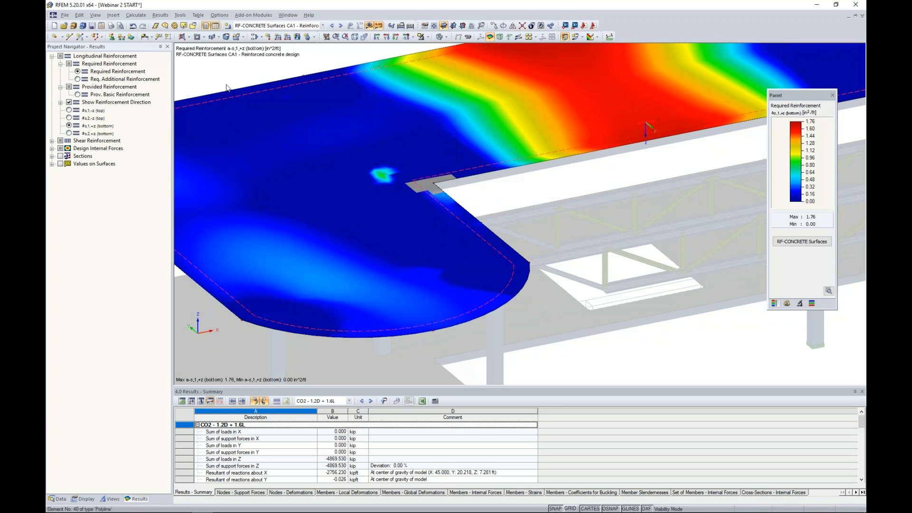
- Hide the design results and switch the model to wireframe display
click(370, 25)
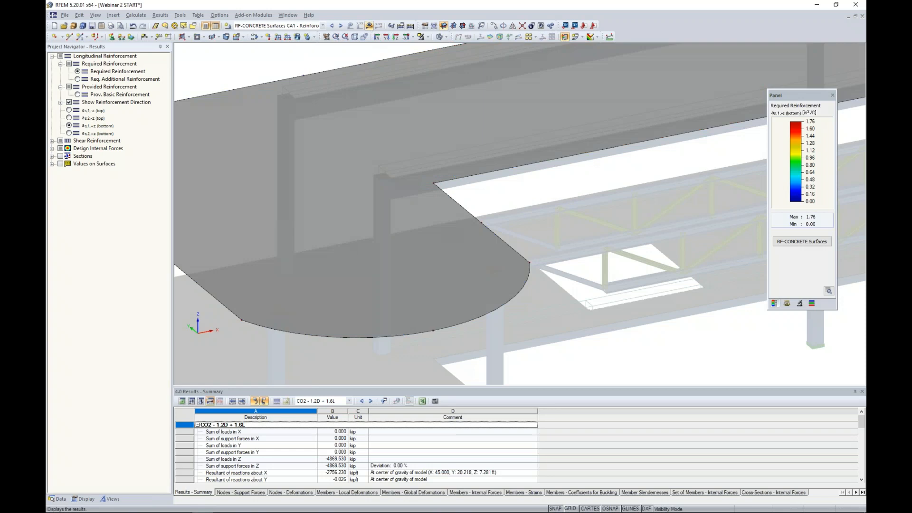
click(441, 37)
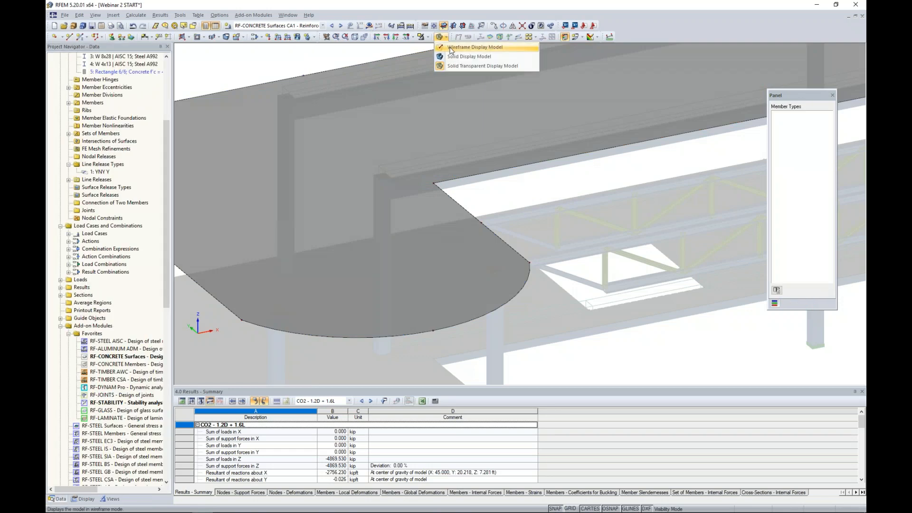
click(450, 48)
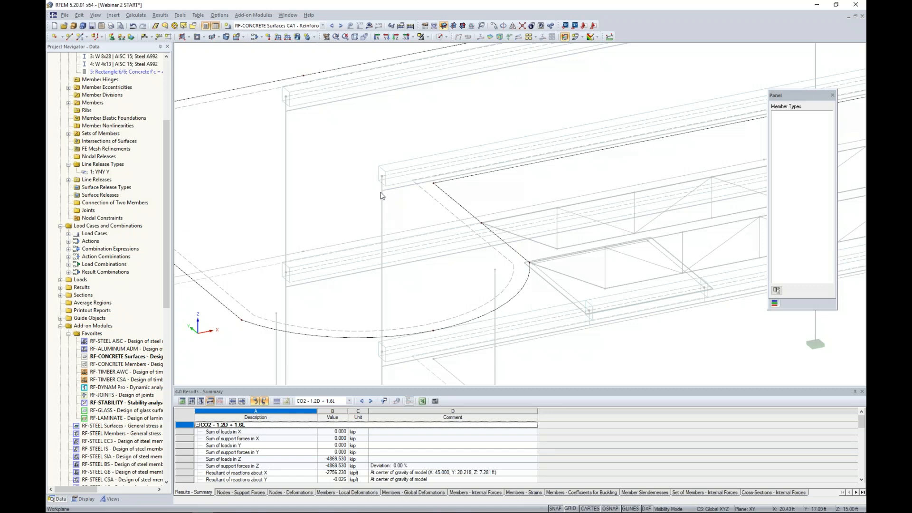
- Examine how the column and beam ends meet the upper slab near its inner corner
scroll(380, 188, up, 5)
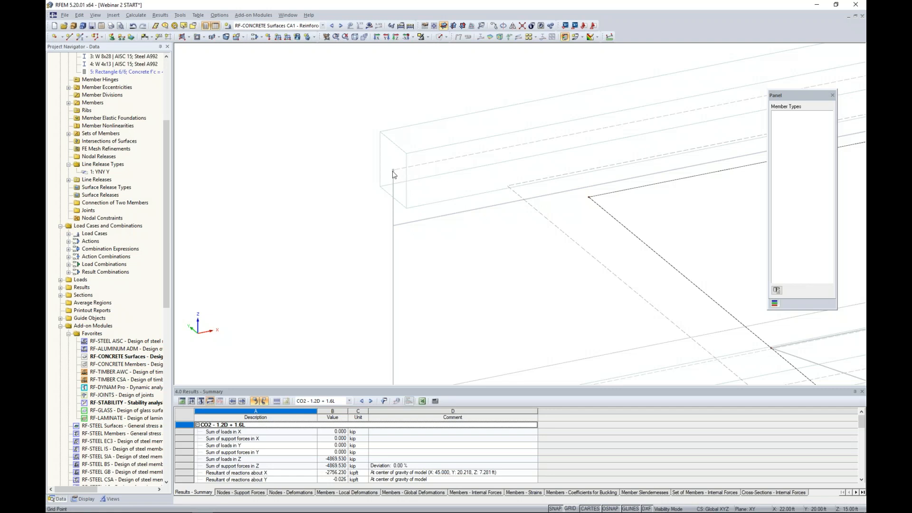
scroll(393, 175, down, 3)
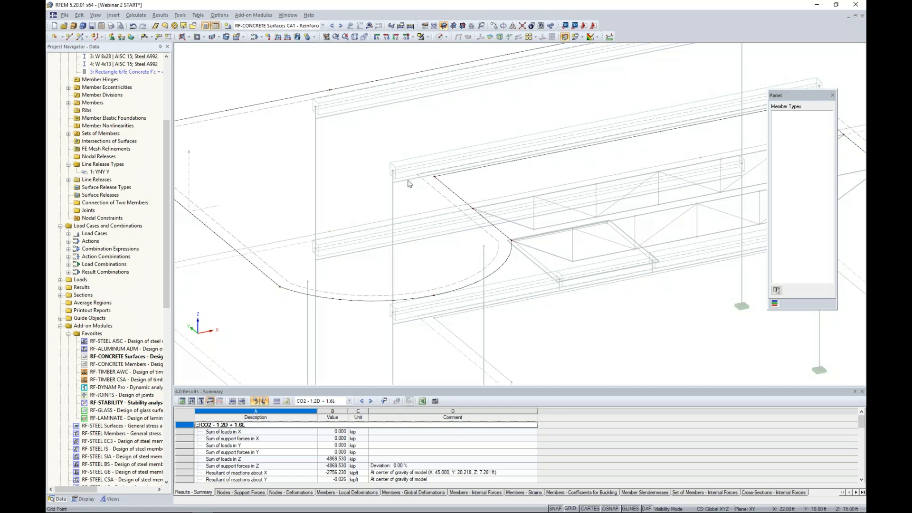
scroll(442, 184, up, 4)
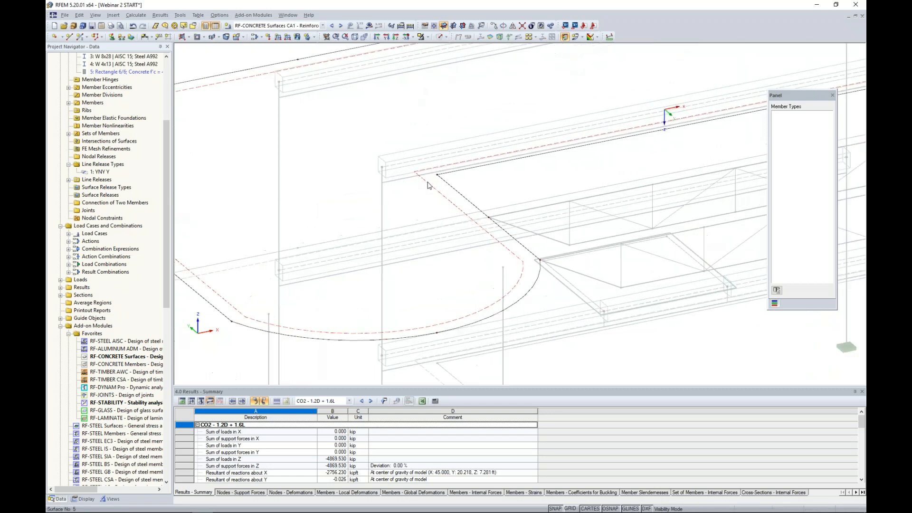
click(453, 174)
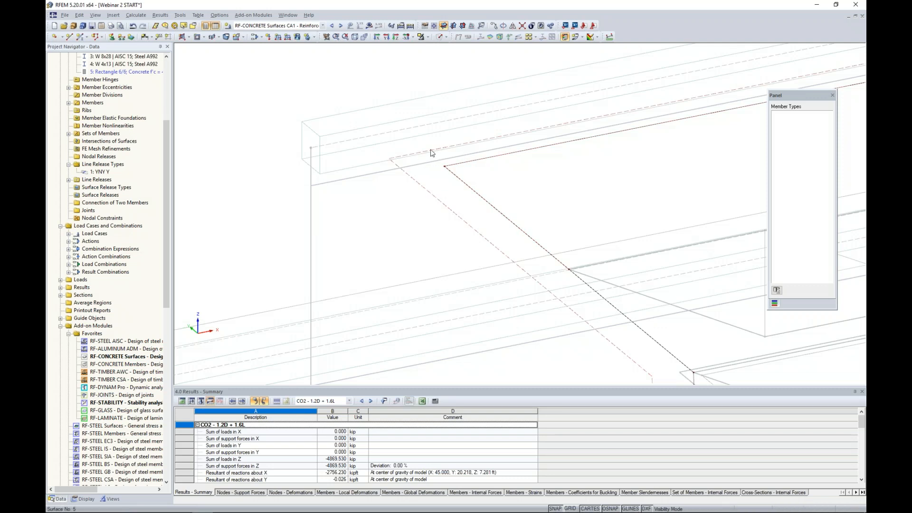
scroll(446, 181, down, 3)
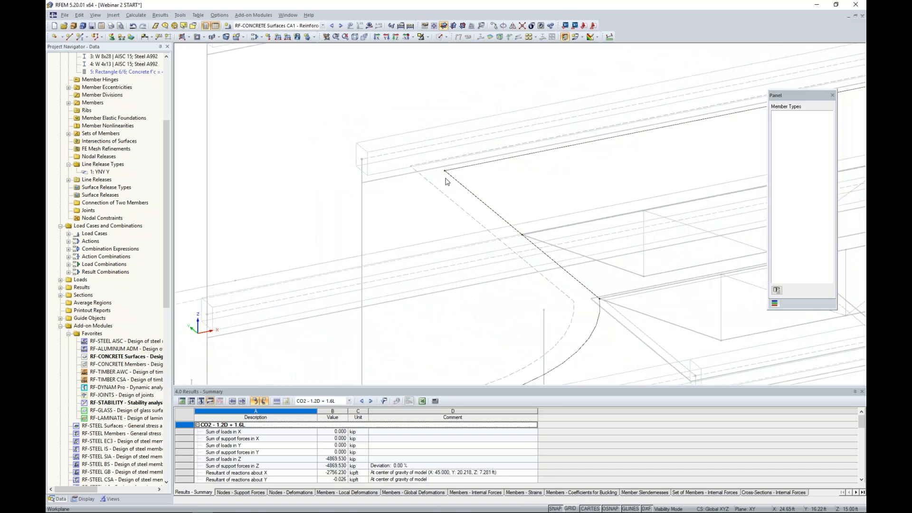
scroll(445, 181, down, 4)
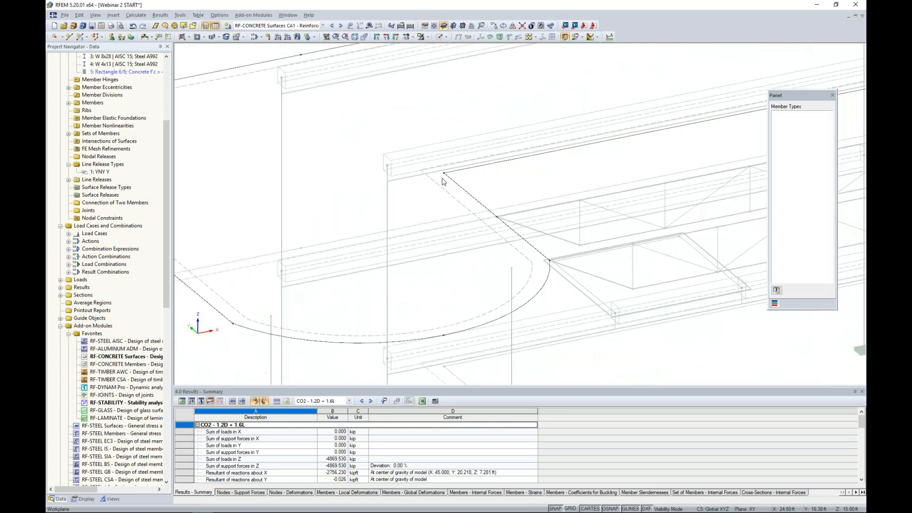
scroll(442, 181, down, 2)
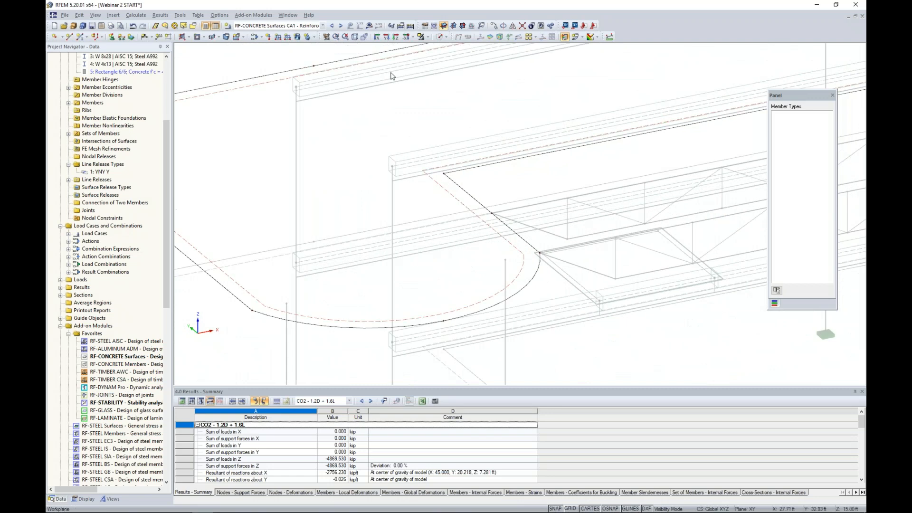
- Restore the solid transparent model display and cancel the visibility mode to show the whole structure
click(446, 38)
click(456, 67)
scroll(400, 126, down, 3)
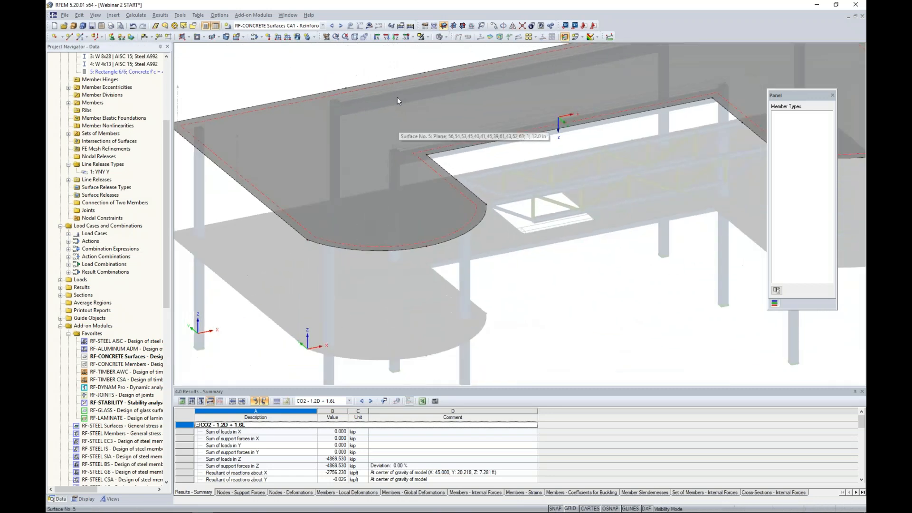
click(428, 37)
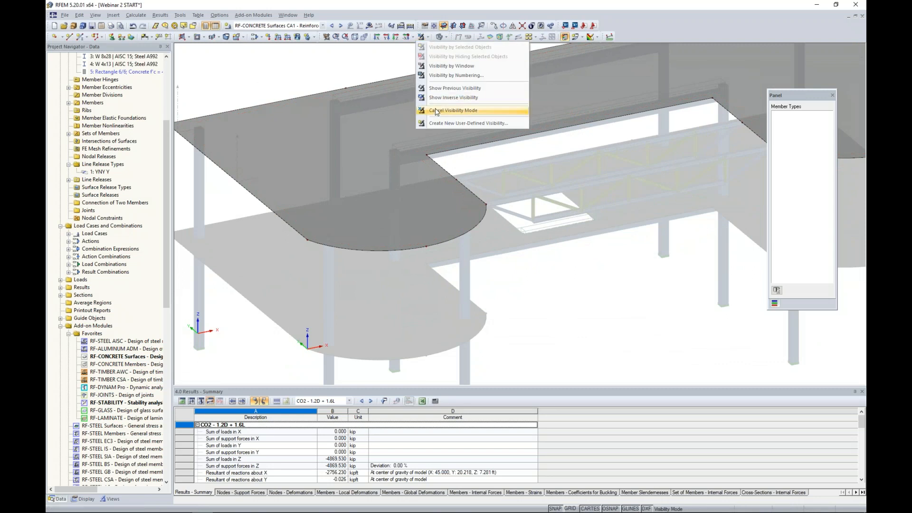
click(456, 107)
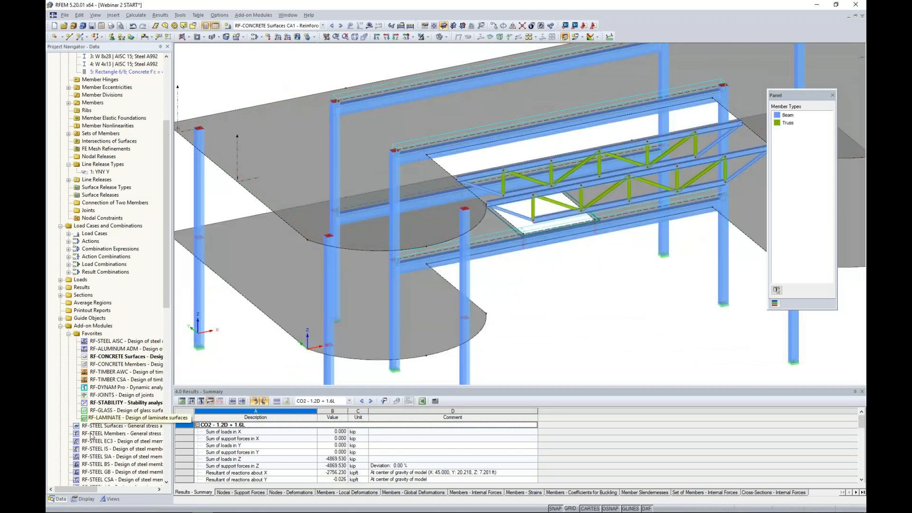
- Begin a new average region and assign it to upper slab surface 5
right_click(96, 304)
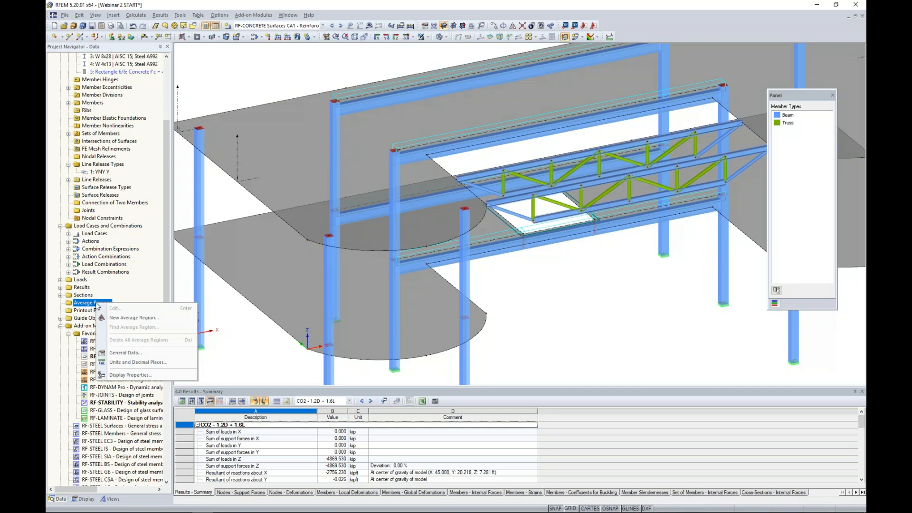
click(116, 318)
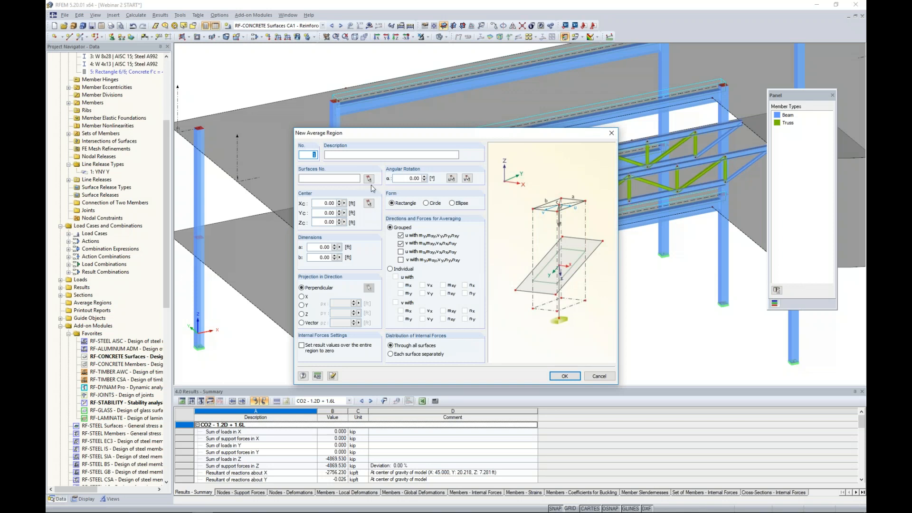
click(368, 178)
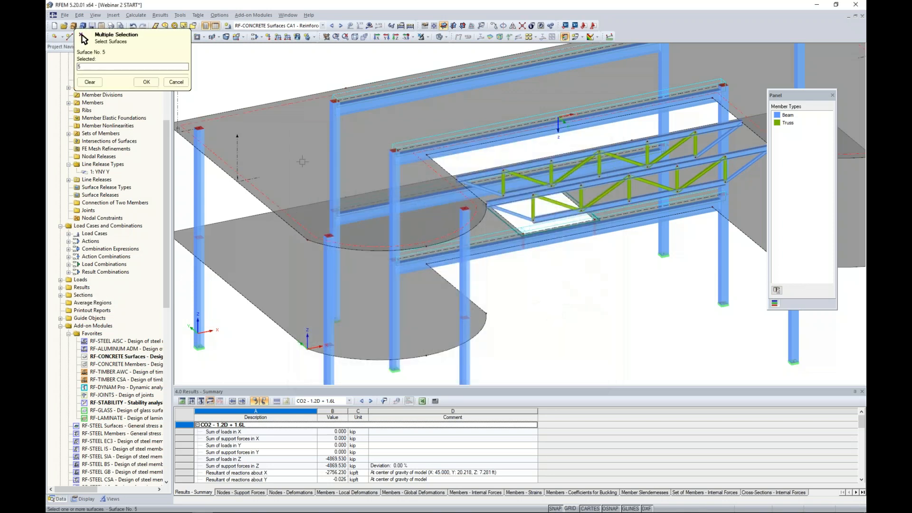
click(292, 157)
click(146, 81)
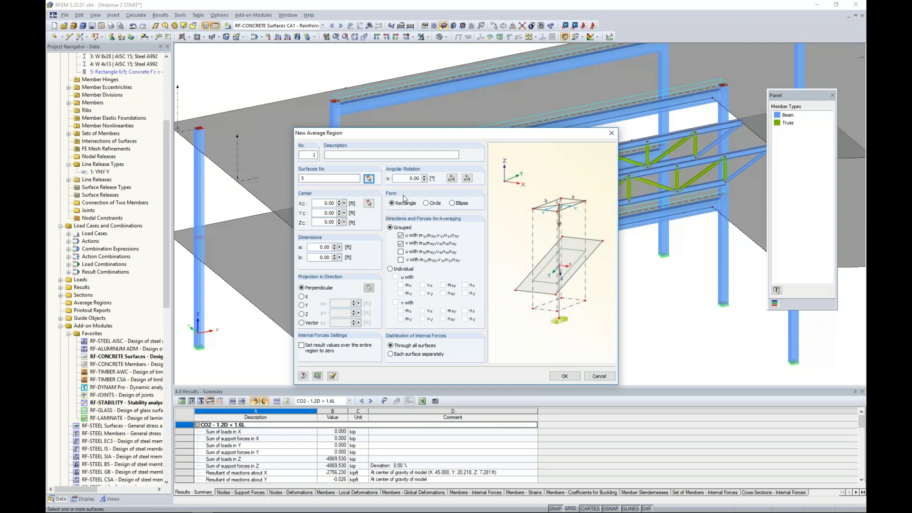
- Size the rectangular average region 3 ft by 3 ft and centre it on the column top at X 22, Y 20, Z 15 ft
click(317, 248)
text(3)
key(Tab)
text(3)
click(368, 203)
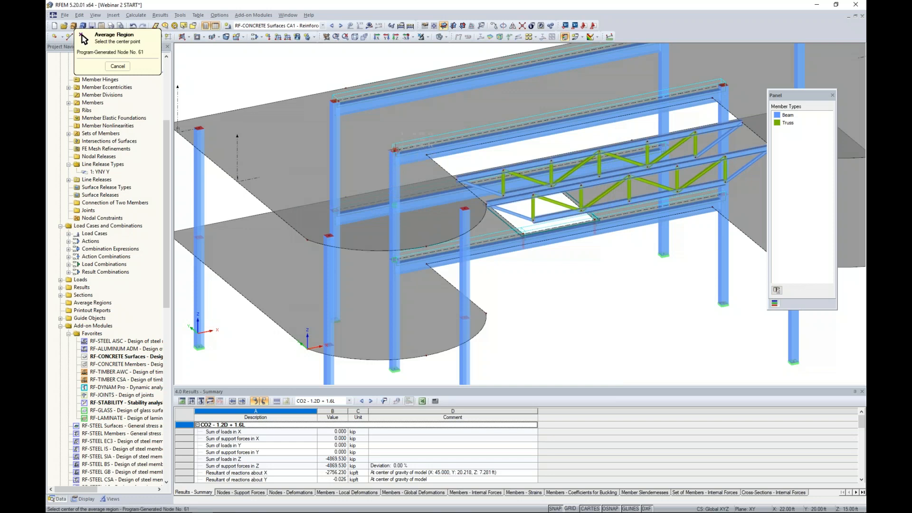
click(395, 142)
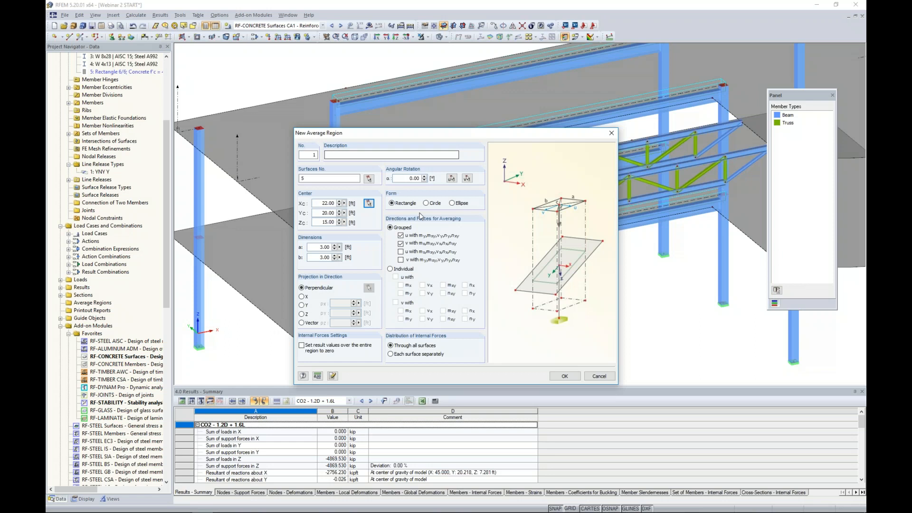
- Include the remaining two grouped u and v force sets in the averaging and create the region
click(400, 252)
click(400, 259)
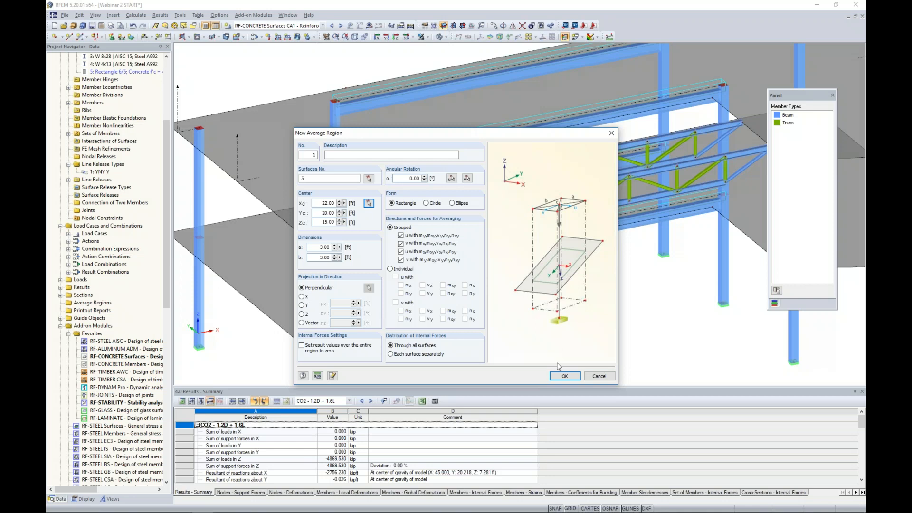
click(562, 376)
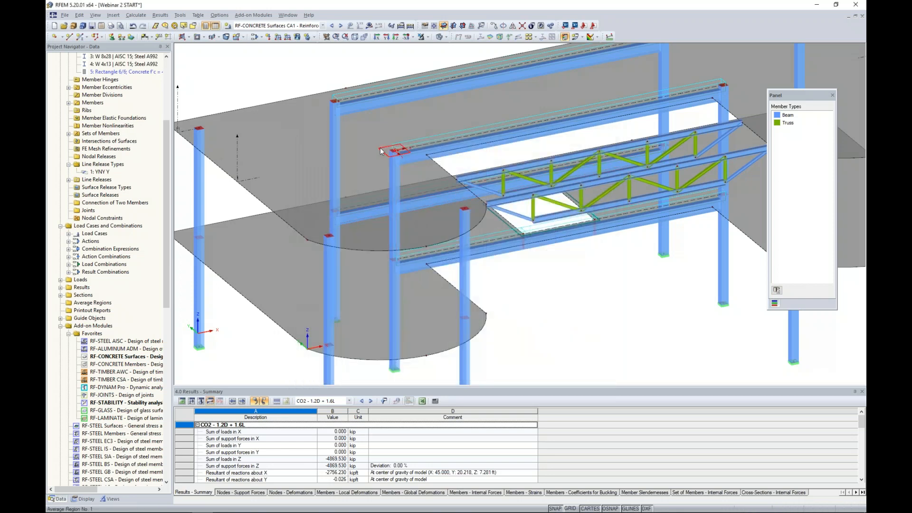
- Copy the rectangular average region to the column top at X 22, Y 37, Z 15 ft
scroll(384, 151, up, 3)
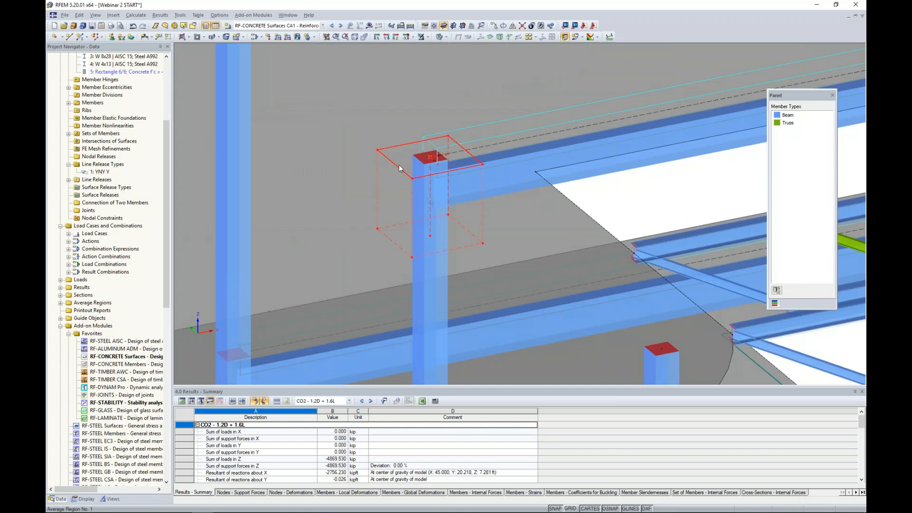
scroll(398, 168, down, 2)
scroll(399, 168, down, 2)
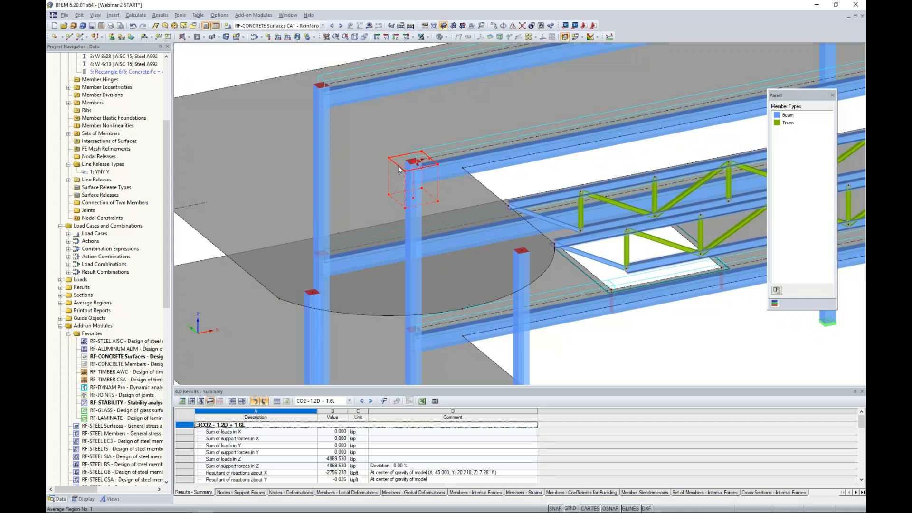
ctrl+drag(309, 80, 320, 85)
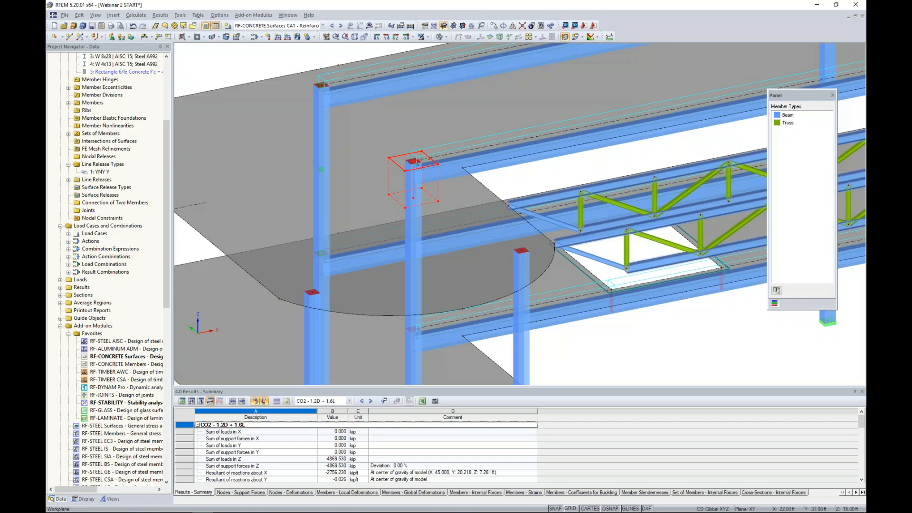
middle_drag(270, 71, 352, 172)
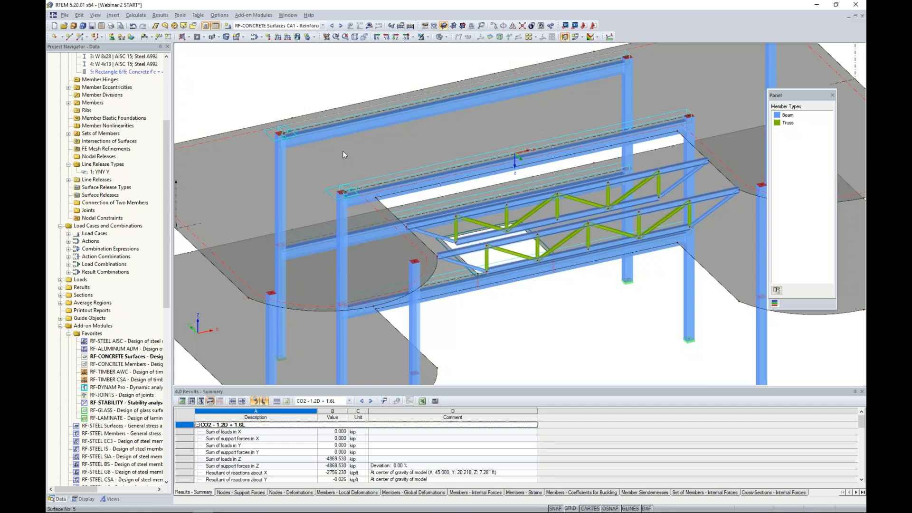
- Select both rectangular average regions and copy them to the two column tops at the opposite ends of the beams
click(281, 140)
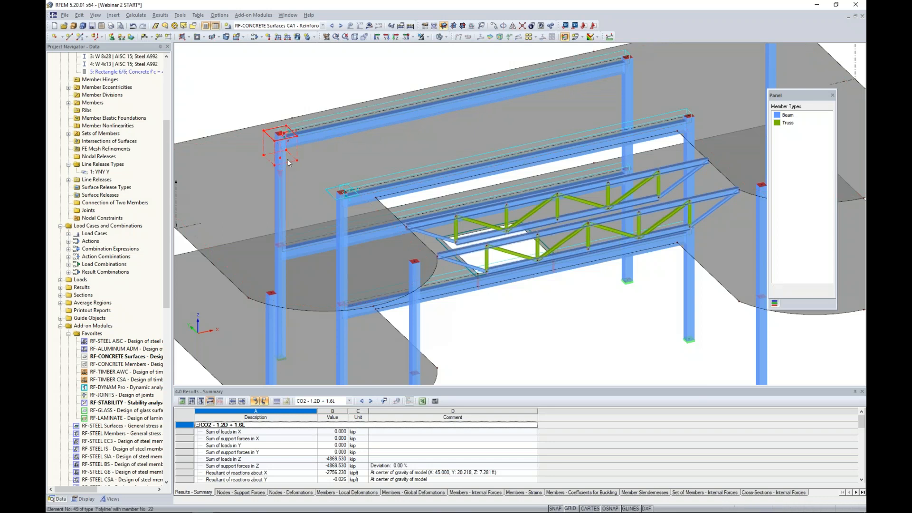
ctrl+click(328, 187)
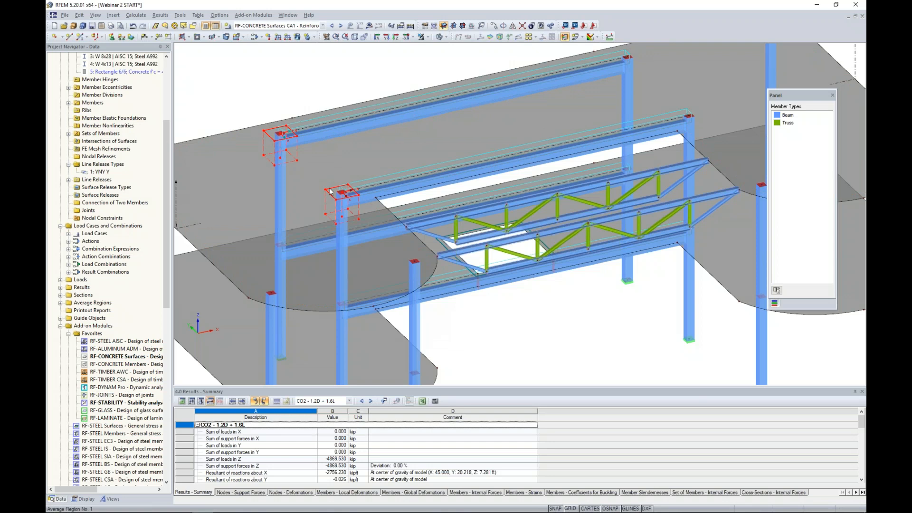
click(689, 118)
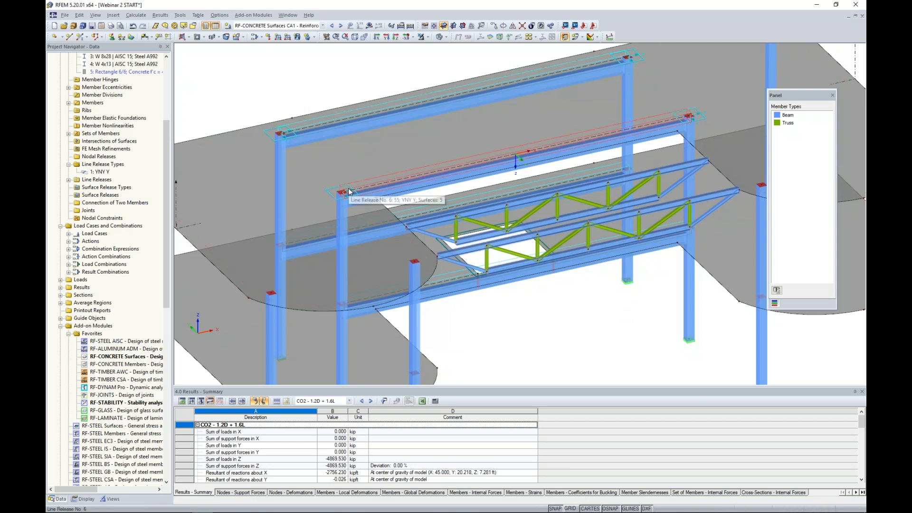
- Begin another average region and assign it to upper slab surface 5
middle_drag(489, 315, 434, 269)
scroll(404, 232, up, 3)
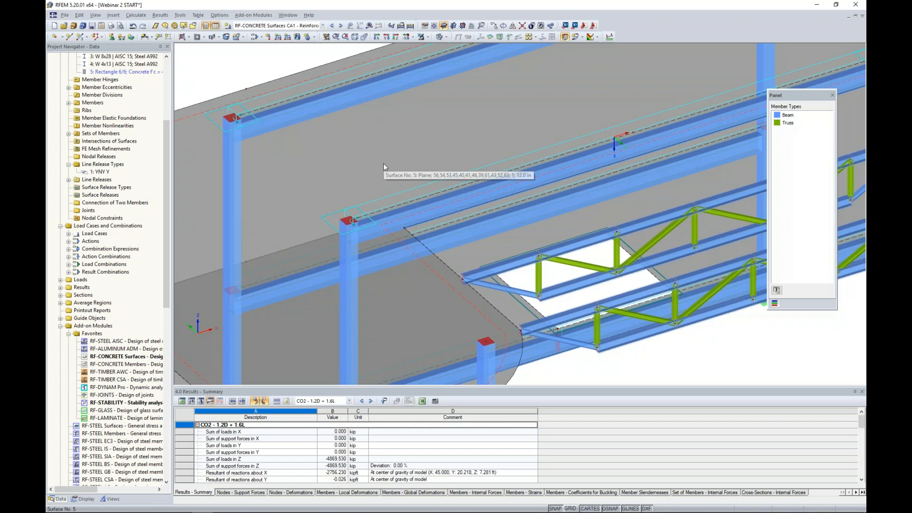
scroll(383, 164, down, 1)
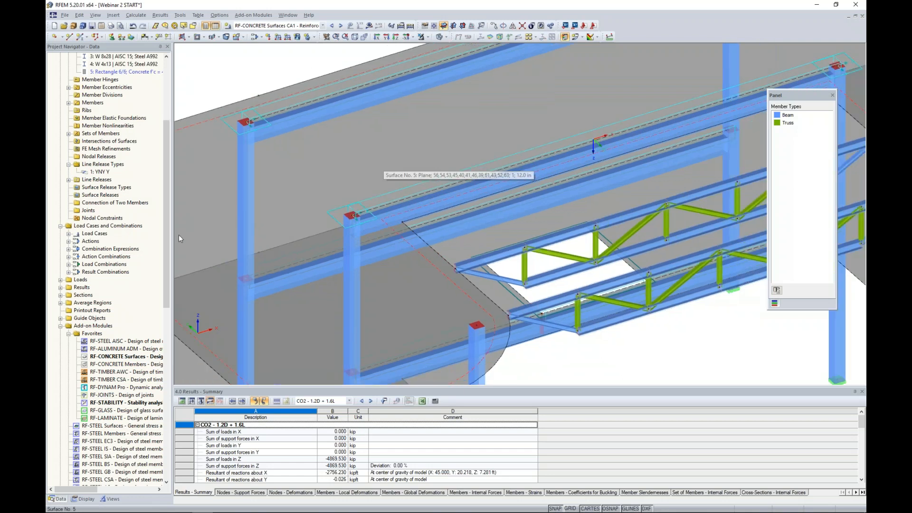
right_click(95, 305)
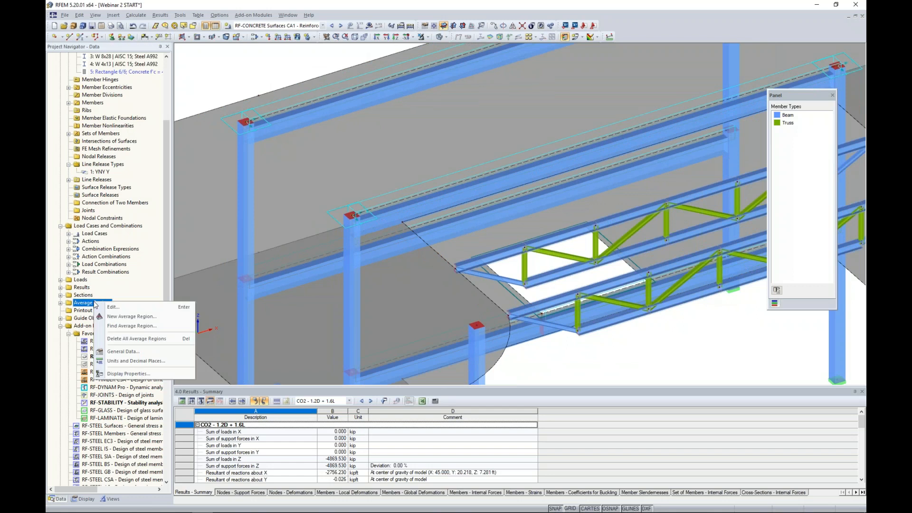
click(121, 316)
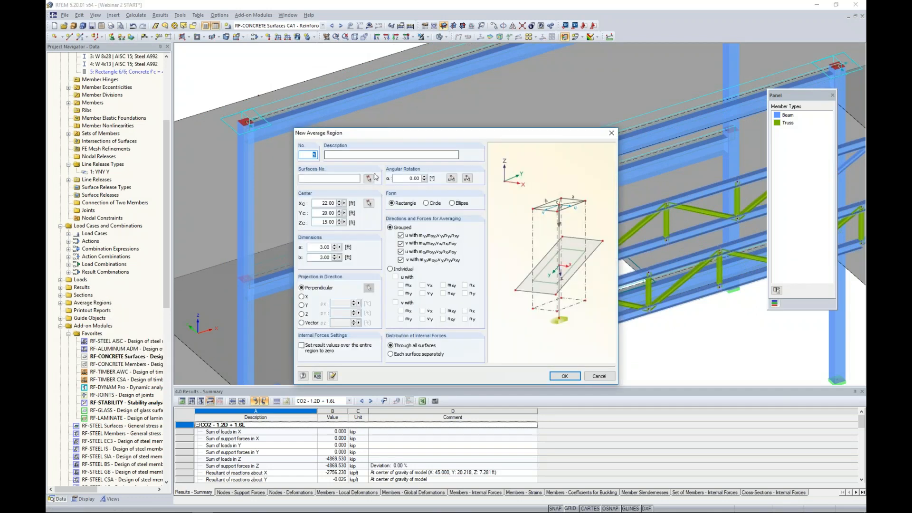
click(369, 179)
click(336, 175)
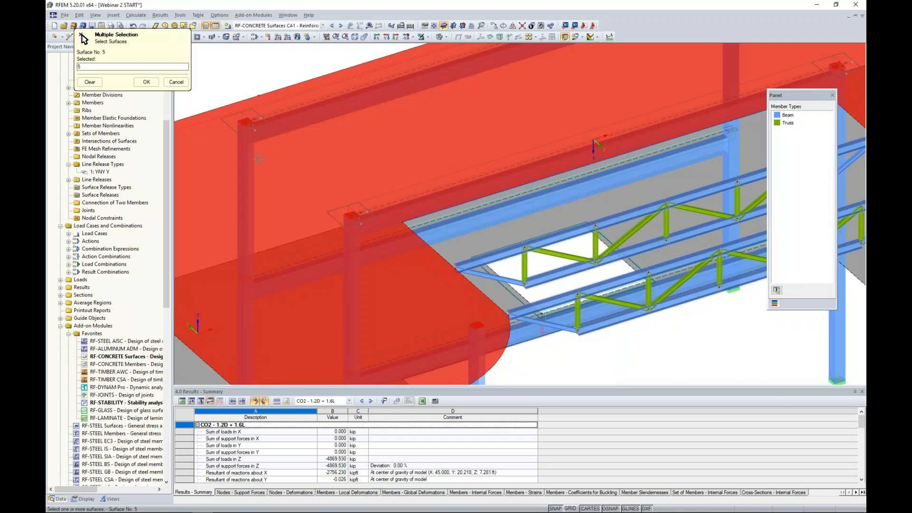
click(146, 82)
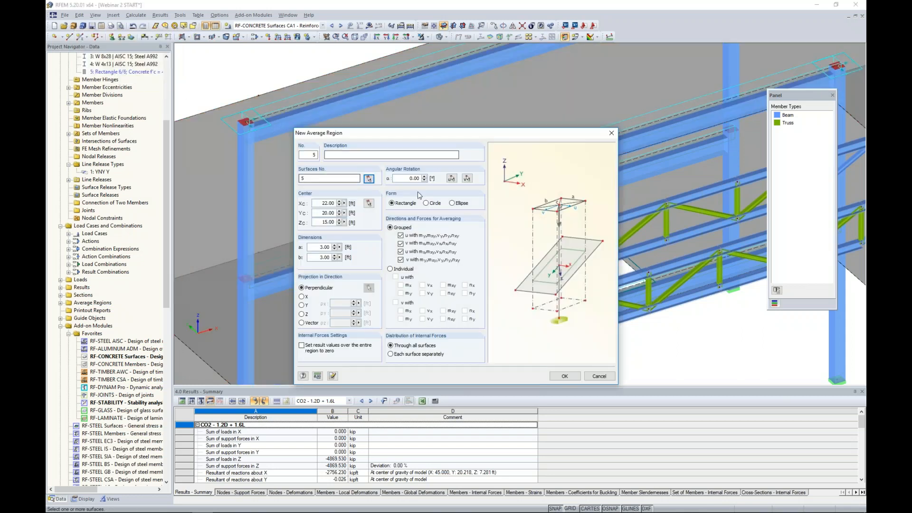
- Make the region a 3 ft diameter circle centred on the slab's inner corner at X 25, Y 17, Z 15 ft and create it
click(427, 204)
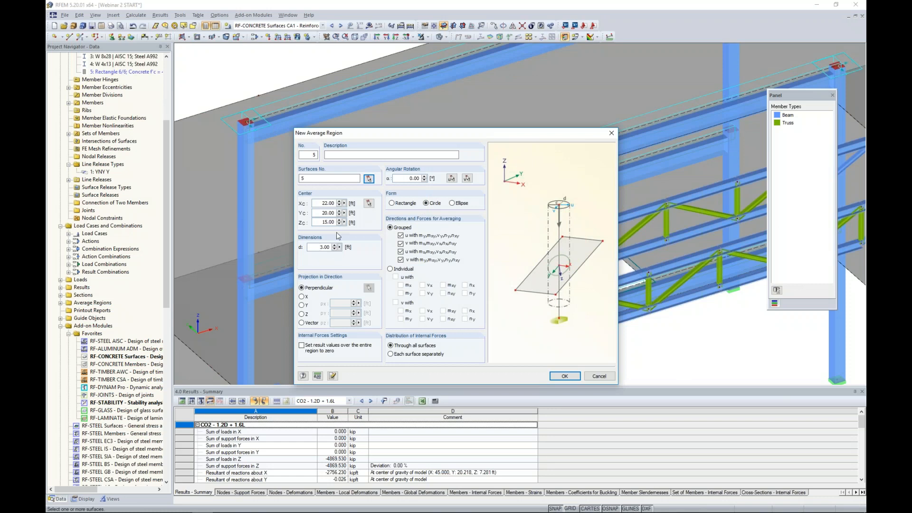
click(368, 203)
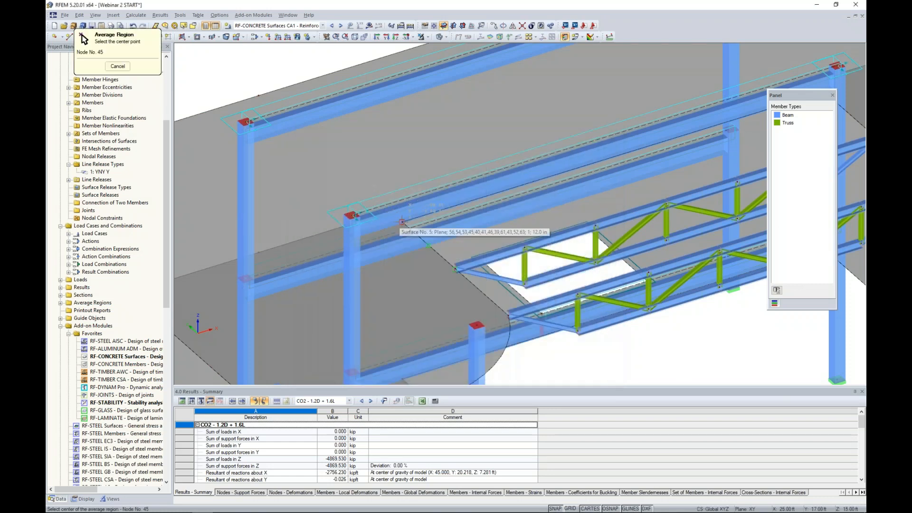
click(402, 221)
drag(432, 134, 667, 133)
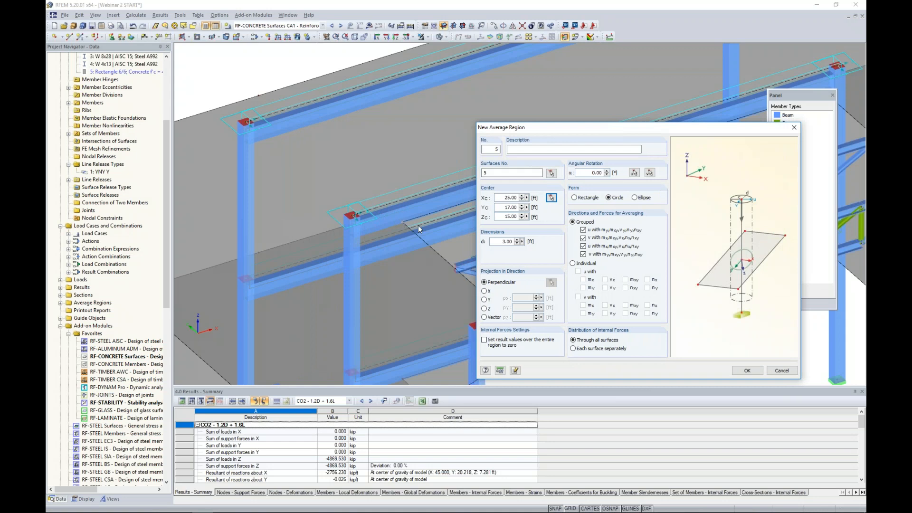
drag(518, 127, 353, 99)
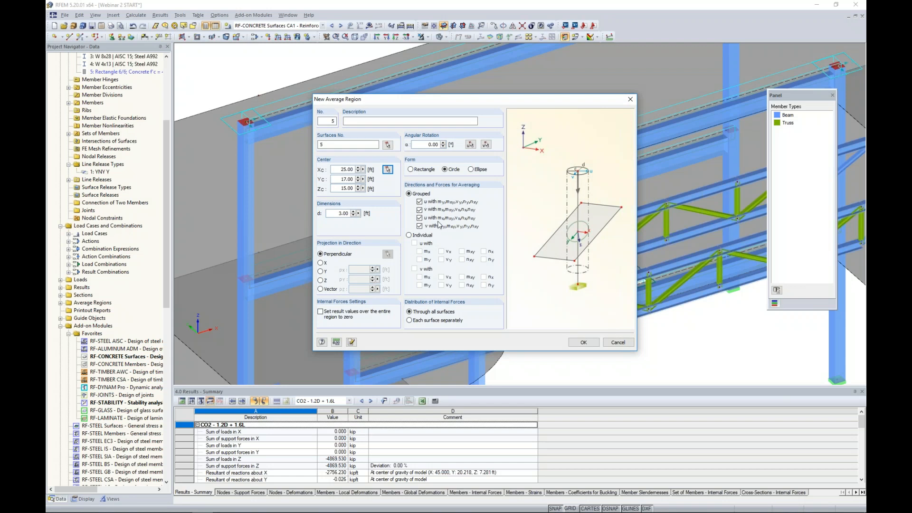
click(582, 342)
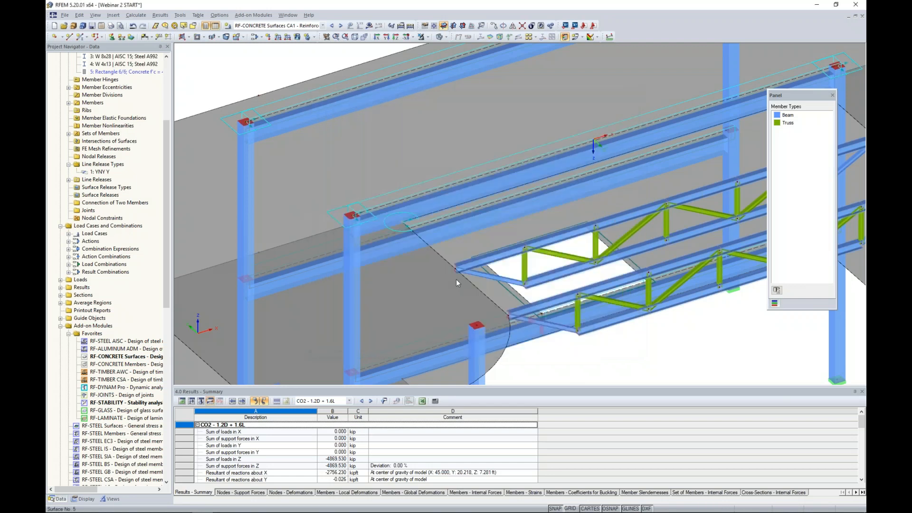
- Copy the circular average region to the upper slab's opposite inner corner, near the far end of the front beam
click(409, 213)
scroll(564, 332, down, 1)
ctrl+middle_drag(576, 344, 455, 208)
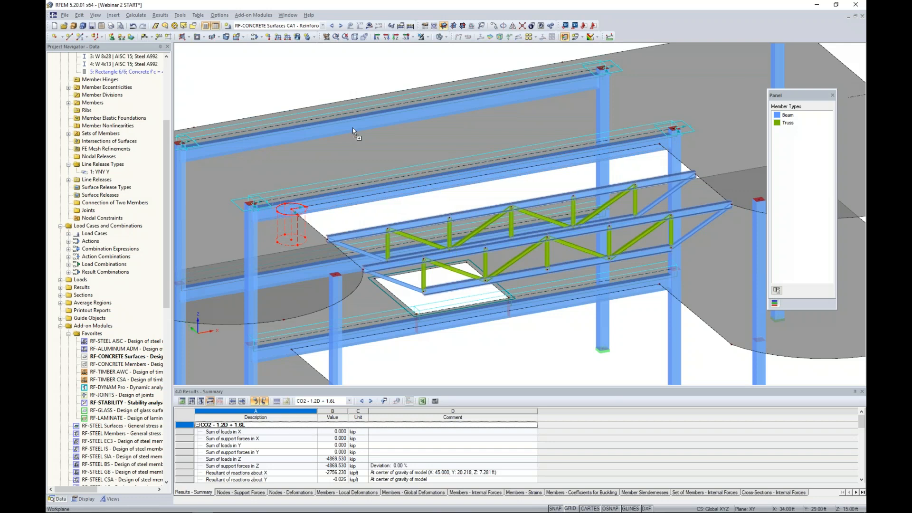
ctrl+drag(659, 145, 659, 144)
click(576, 347)
scroll(572, 263, down, 5)
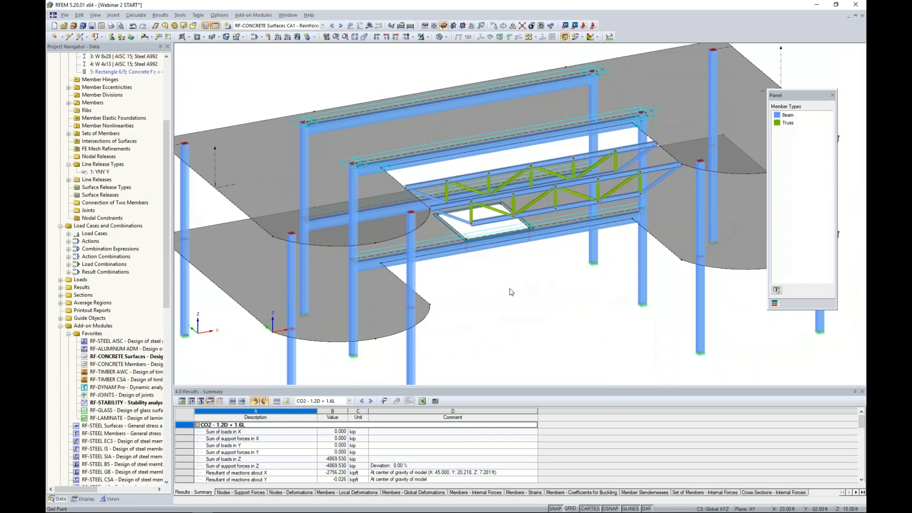
- Switch to load combination CO2 - 1.2D + 1.6L and display the slabs' basic internal forces m-x
click(324, 27)
click(300, 56)
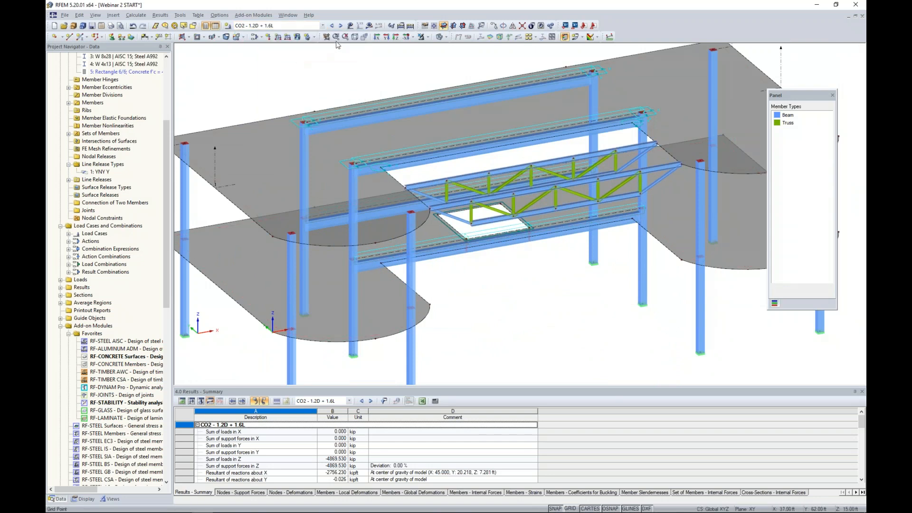
click(368, 25)
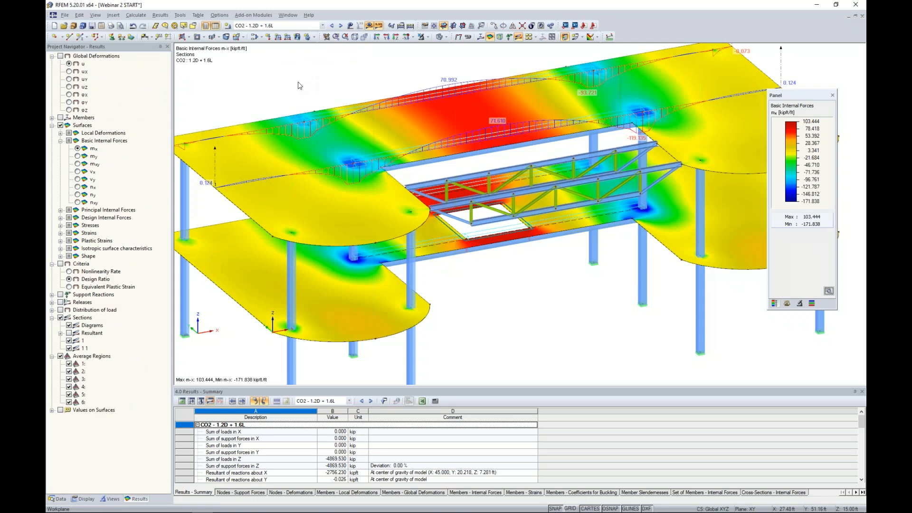
scroll(301, 87, down, 1)
middle_drag(301, 88, 313, 92)
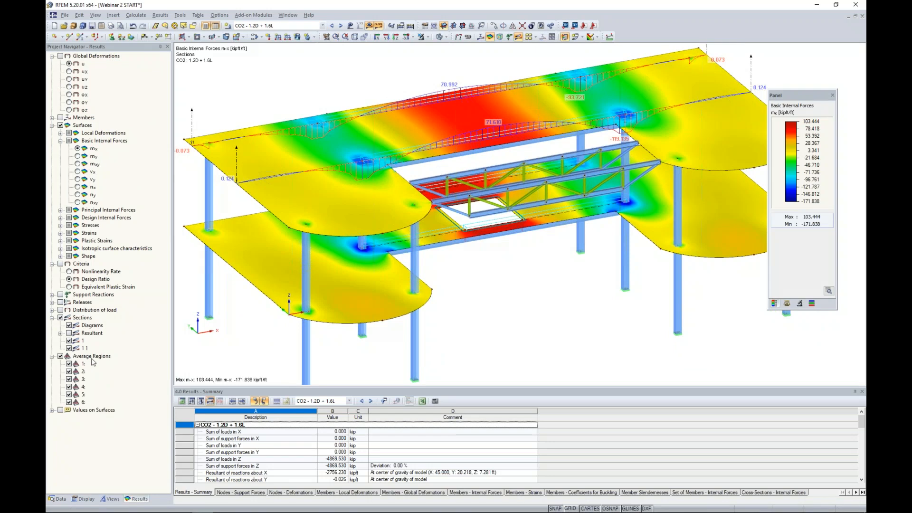
- Toggle average region 1 off and on to compare the m-x results at its column
click(69, 364)
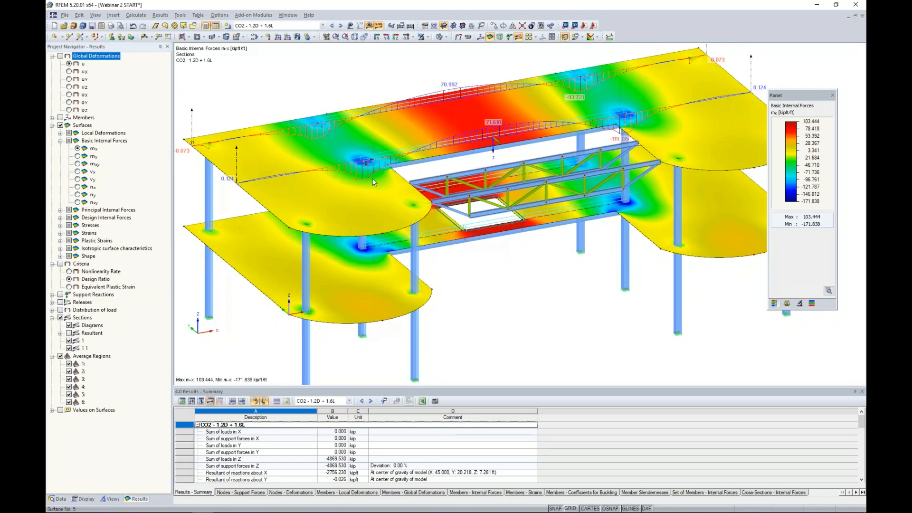
scroll(361, 167, up, 1)
scroll(359, 164, up, 2)
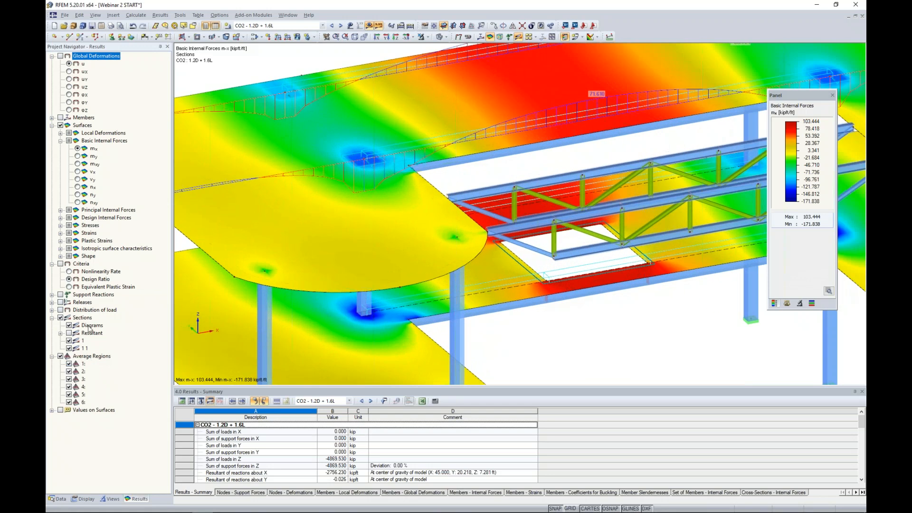
click(68, 363)
click(69, 363)
scroll(368, 197, down, 2)
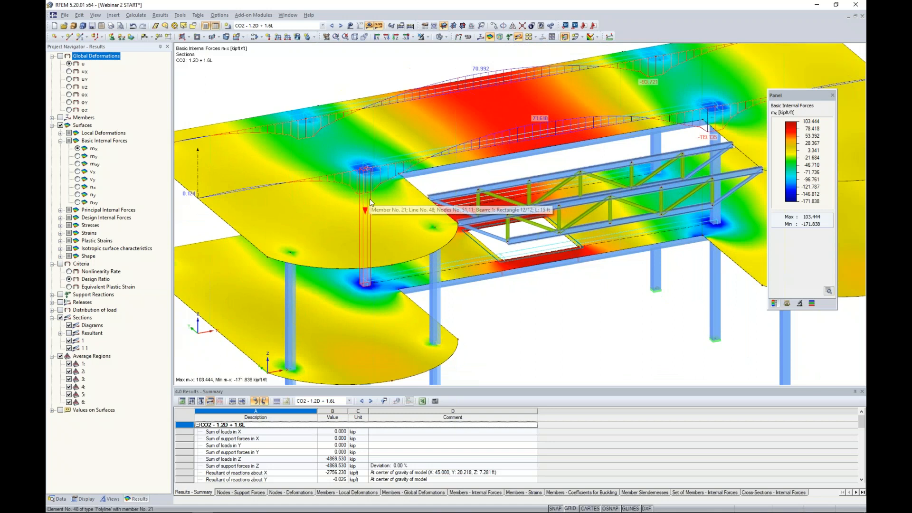
- Open the result diagram for section 1 along the front beam line of the upper slab
scroll(369, 199, down, 1)
middle_drag(369, 198, 400, 188)
double_click(259, 158)
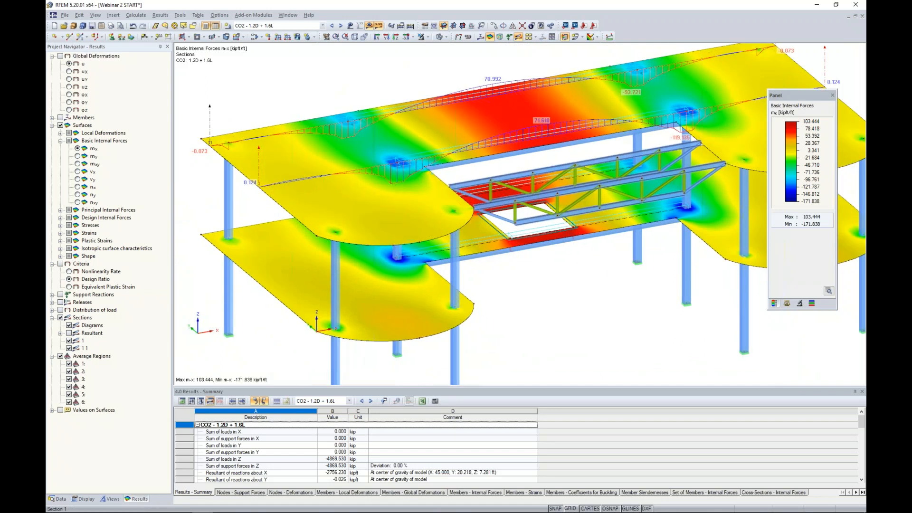
right_click(259, 158)
click(280, 187)
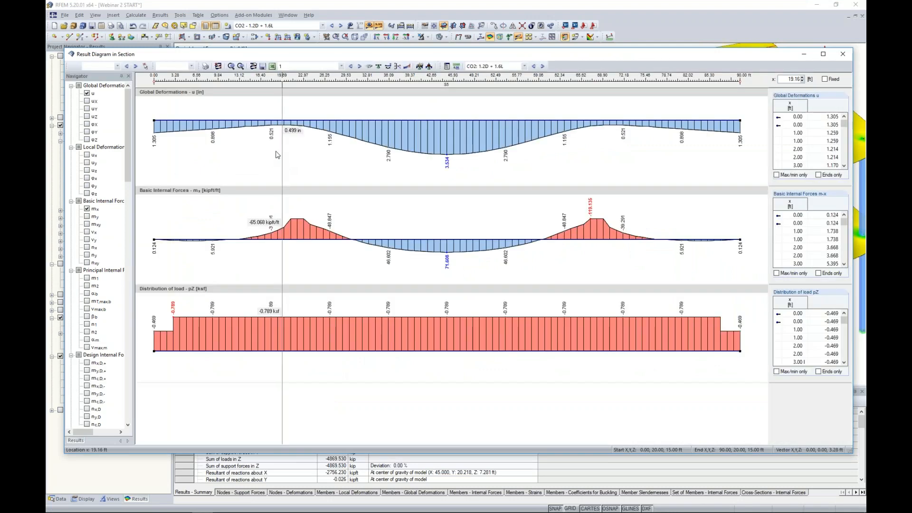
- Reduce the section diagram to basic internal forces m-x and m-y, review both curves, and close it
click(218, 66)
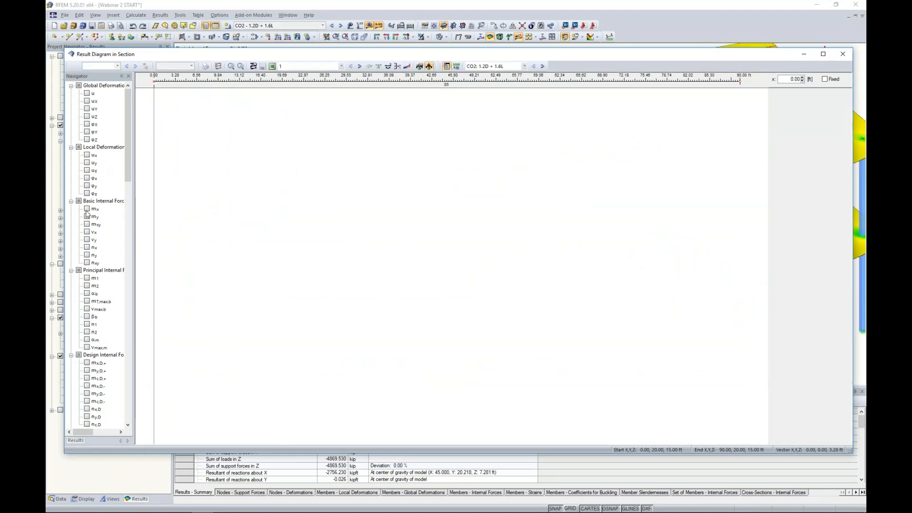
click(86, 209)
click(86, 217)
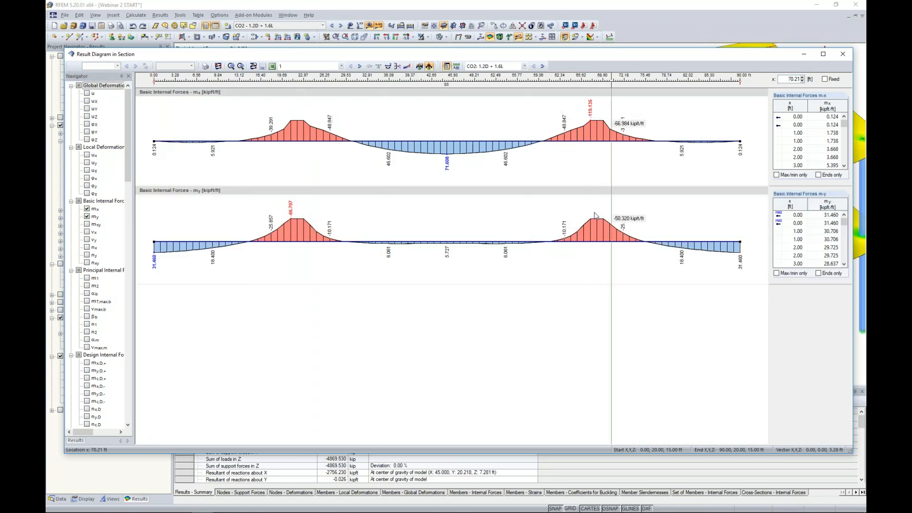
click(843, 55)
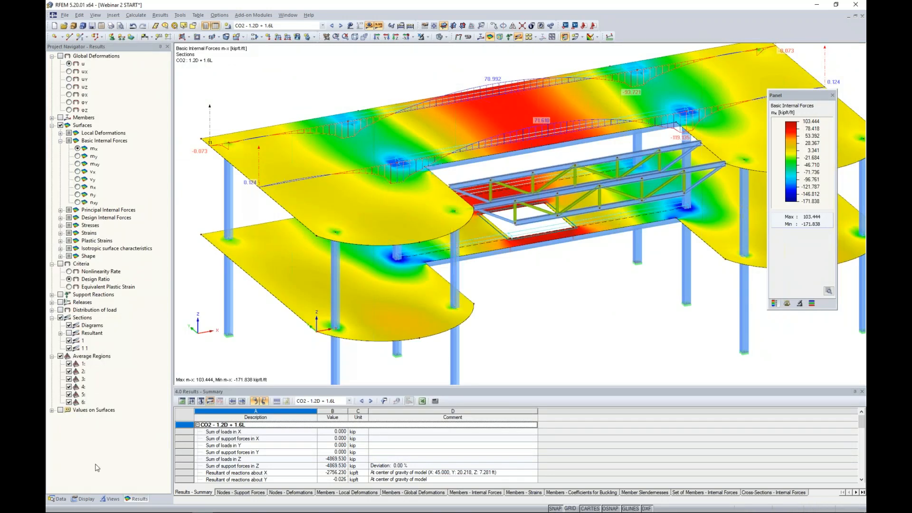
- Open the RF-CONCRETE Surfaces module and review the total required reinforcement, widening the Required Reinforcement column
click(58, 499)
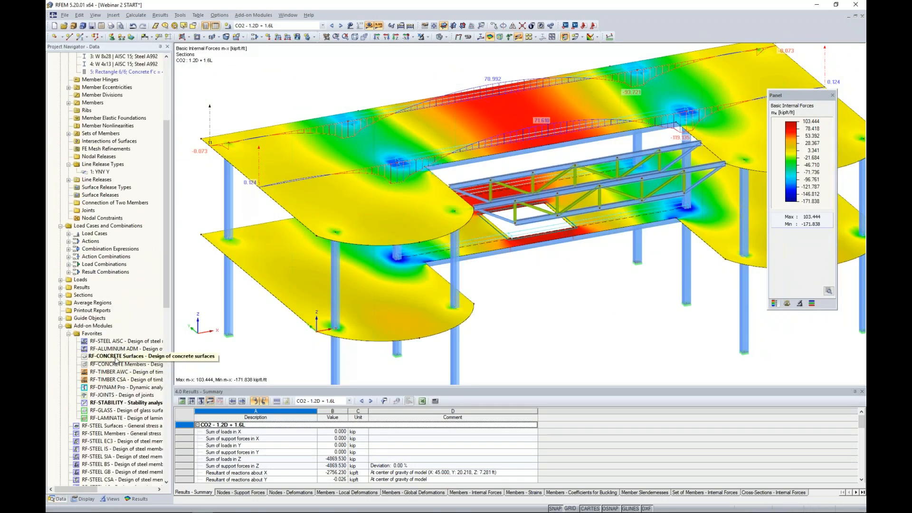
double_click(118, 359)
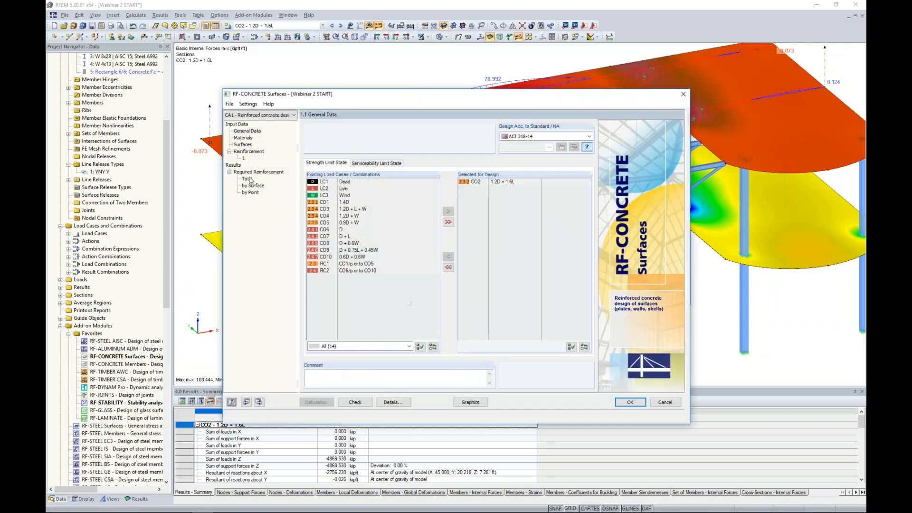
click(247, 179)
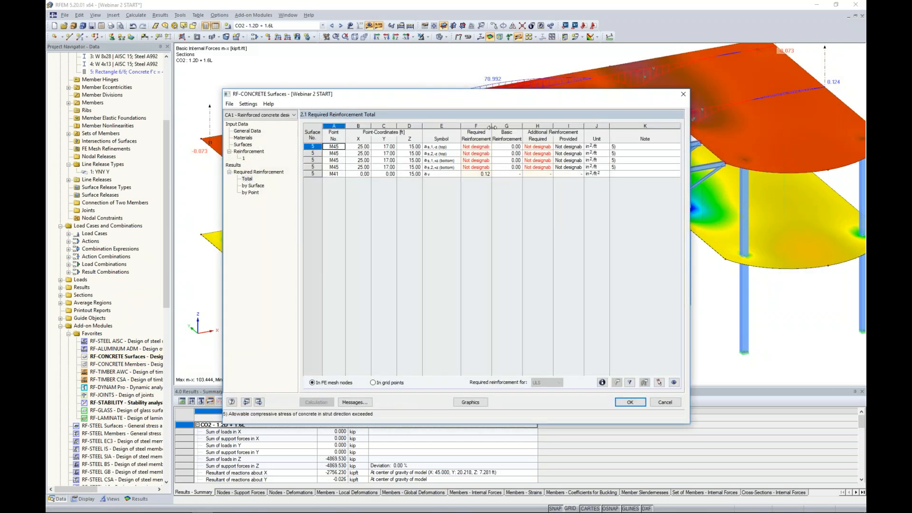
drag(494, 126, 510, 126)
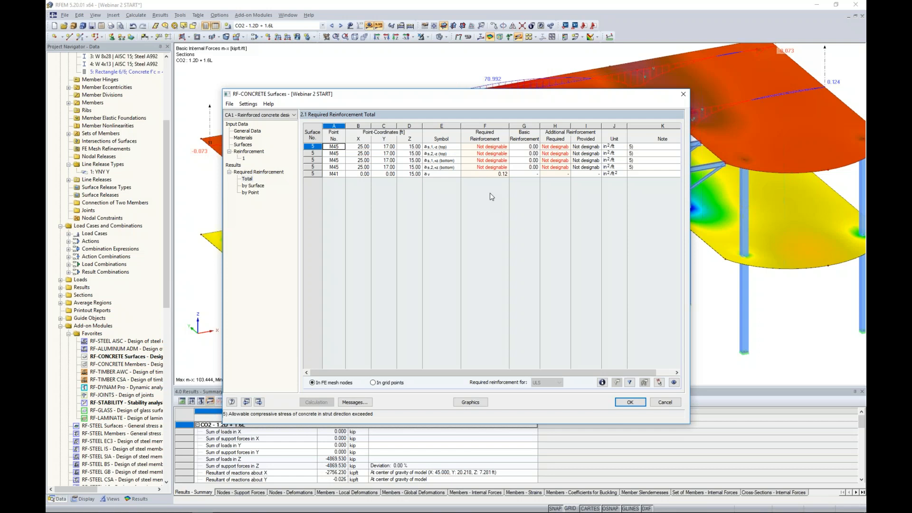
- Apply the averaged internal forces in the defined average regions to the ULS design, recalculate the concrete design, and close the module
click(247, 131)
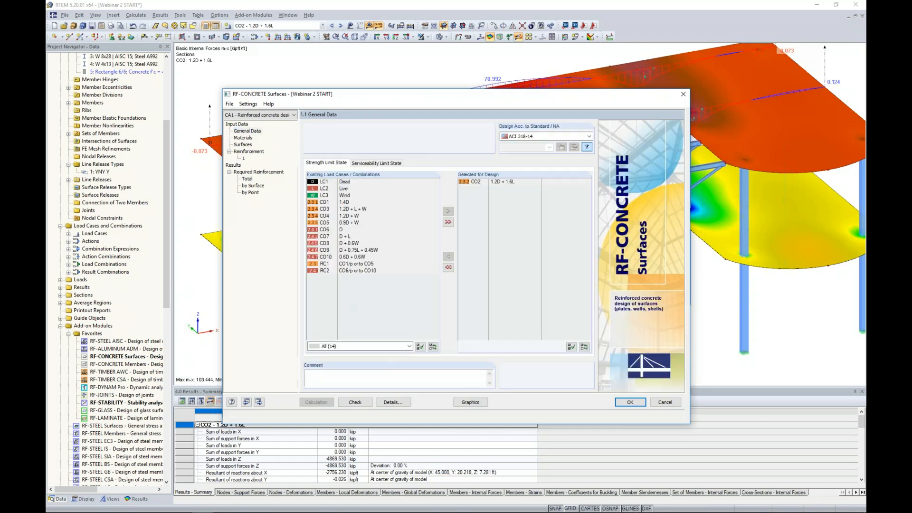
click(392, 403)
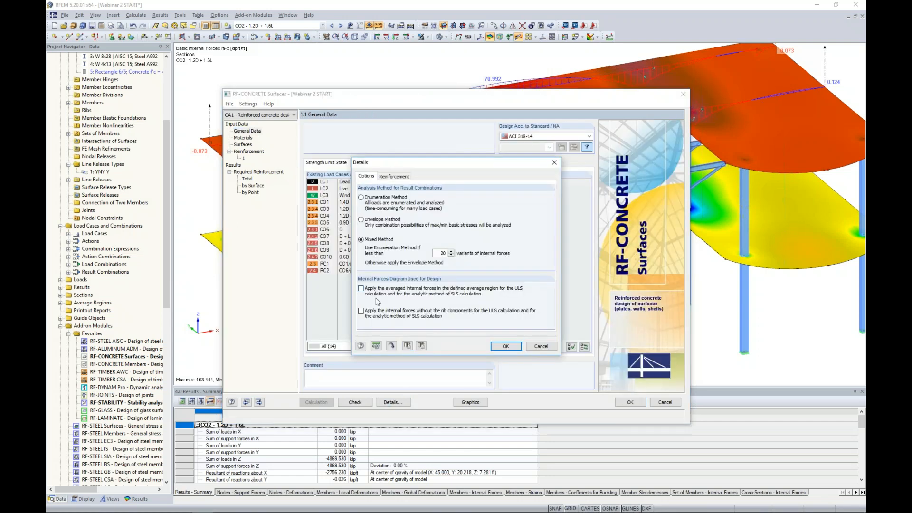
click(361, 289)
click(504, 346)
click(316, 402)
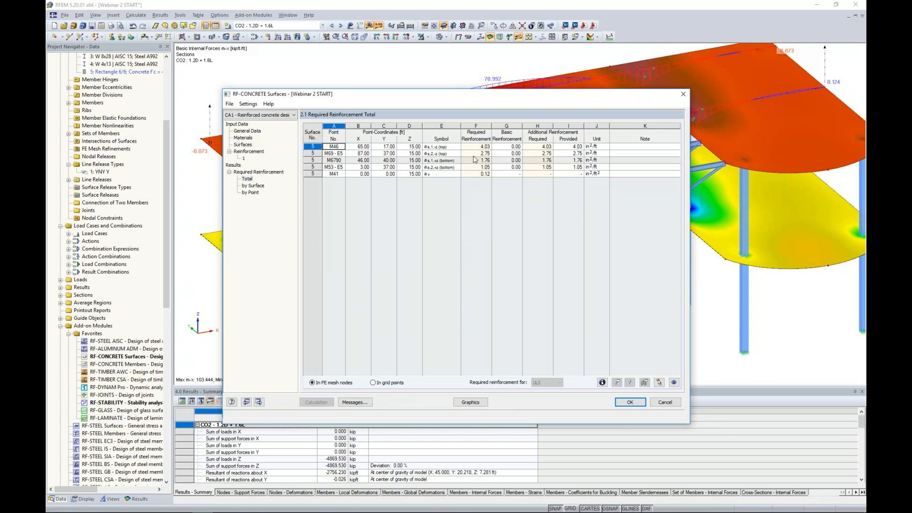
click(624, 402)
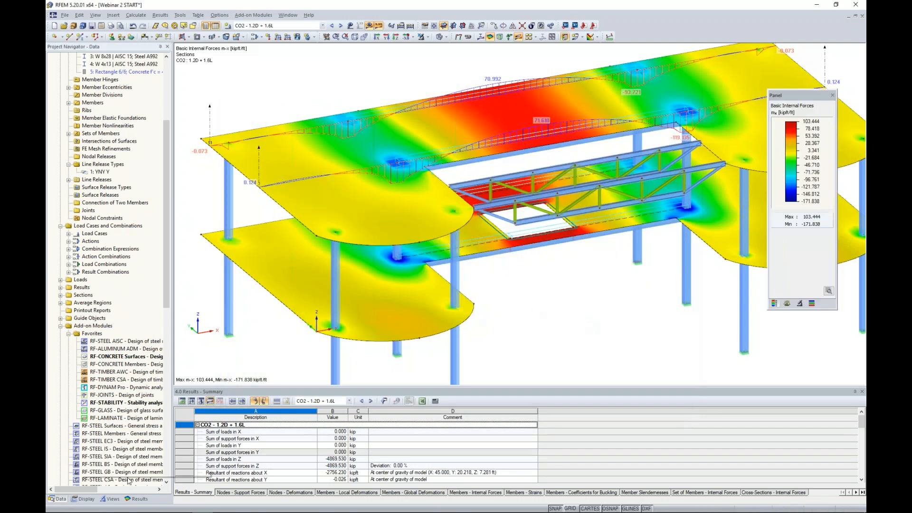
- Display the RF-CONCRETE Surfaces CA1 results and examine the required top reinforcement a-s,1,-z at the upper slab's columns and inner corners
click(139, 498)
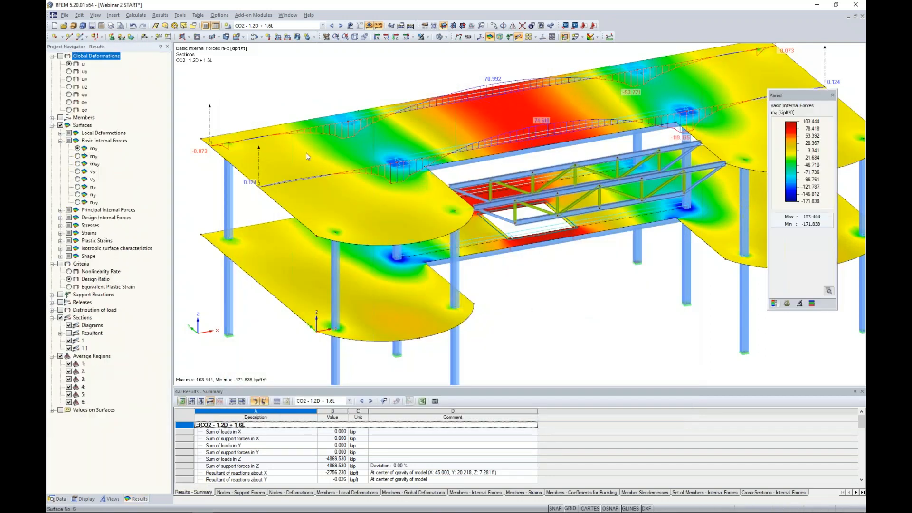
click(322, 25)
click(278, 118)
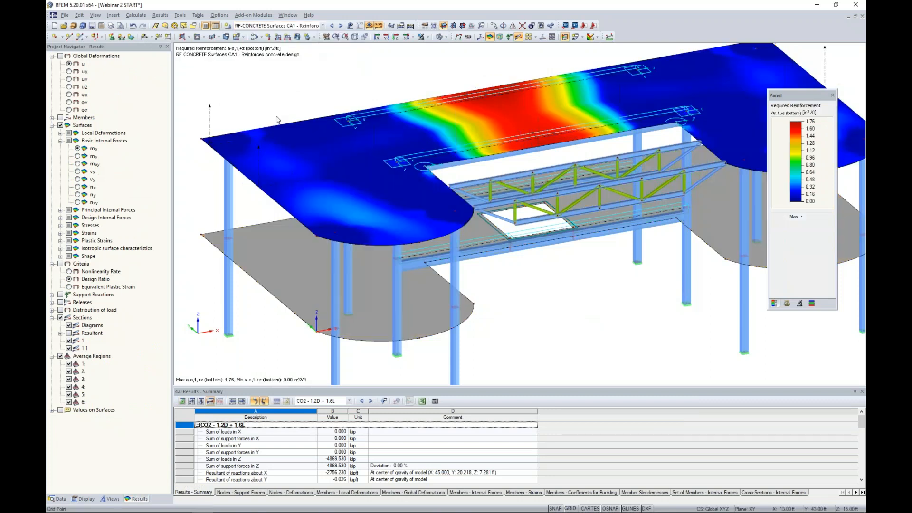
click(69, 110)
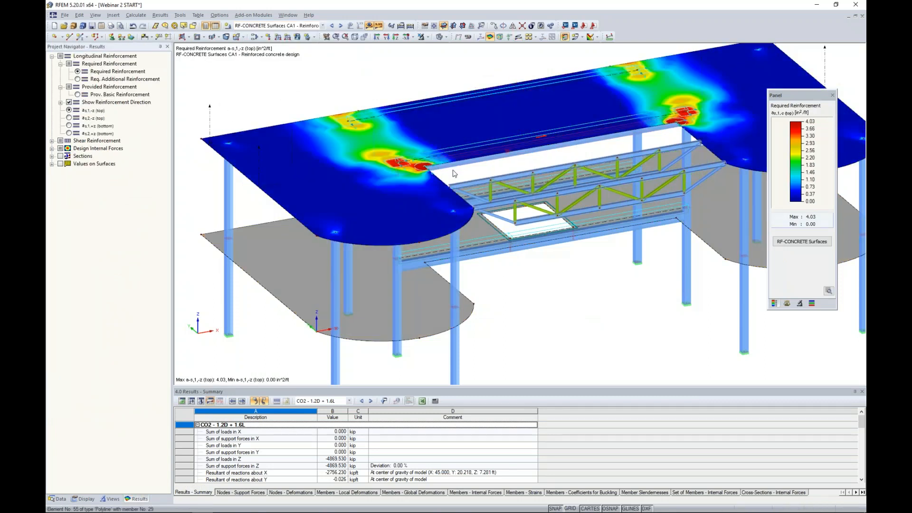
scroll(441, 174, up, 3)
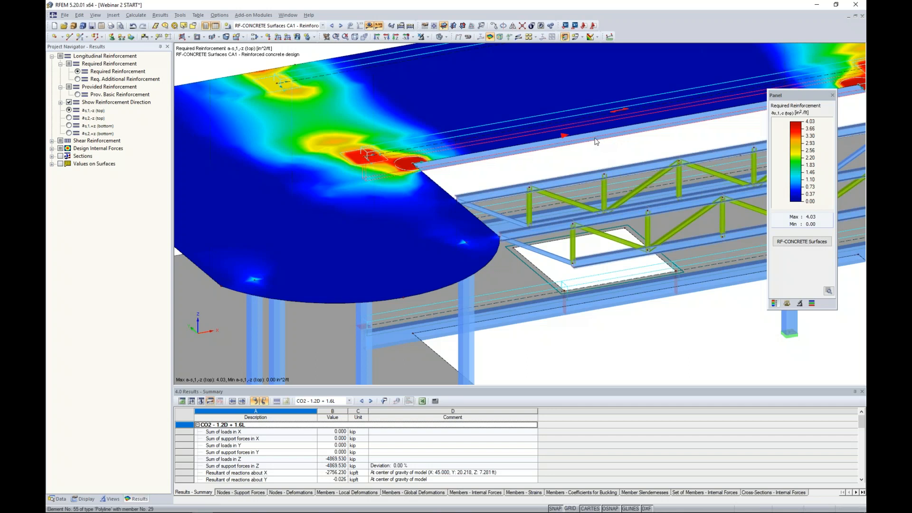
scroll(600, 153, down, 1)
middle_drag(600, 152, 553, 158)
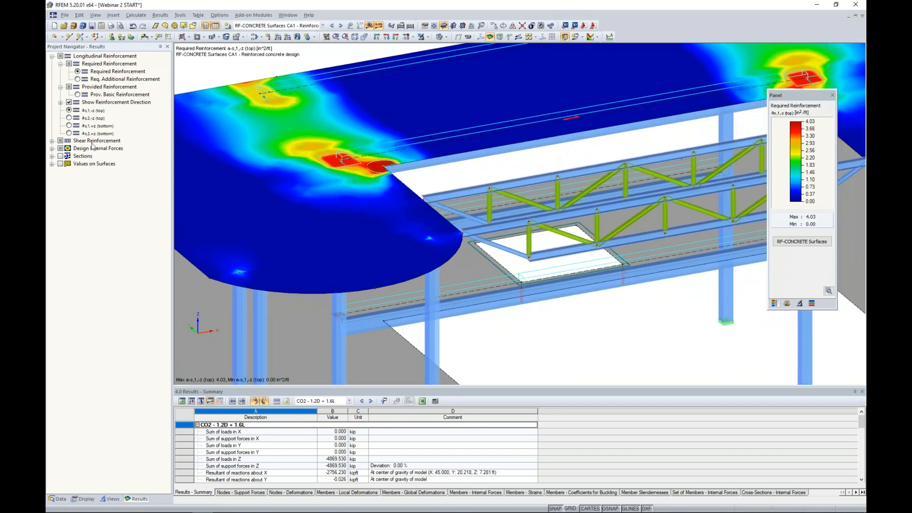
- Review the required reinforcement a-s,2,-z (top), a-s,1,+z (bottom) and a-s,2,+z (bottom) on the upper slab
click(68, 118)
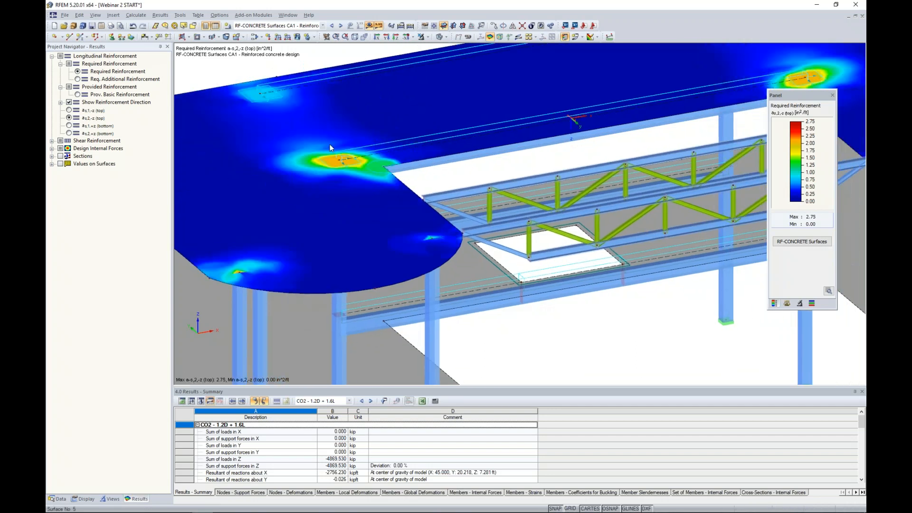
middle_drag(605, 151, 560, 158)
scroll(588, 155, down, 1)
scroll(560, 158, down, 1)
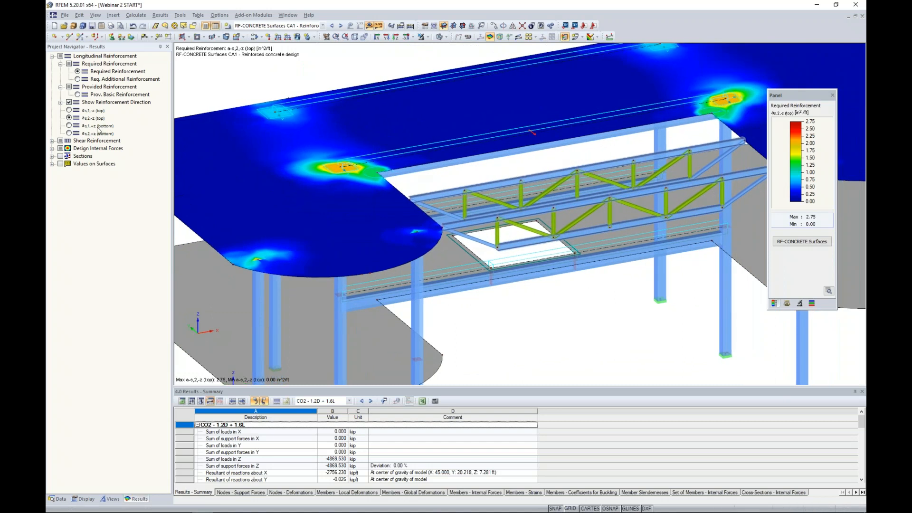
click(69, 126)
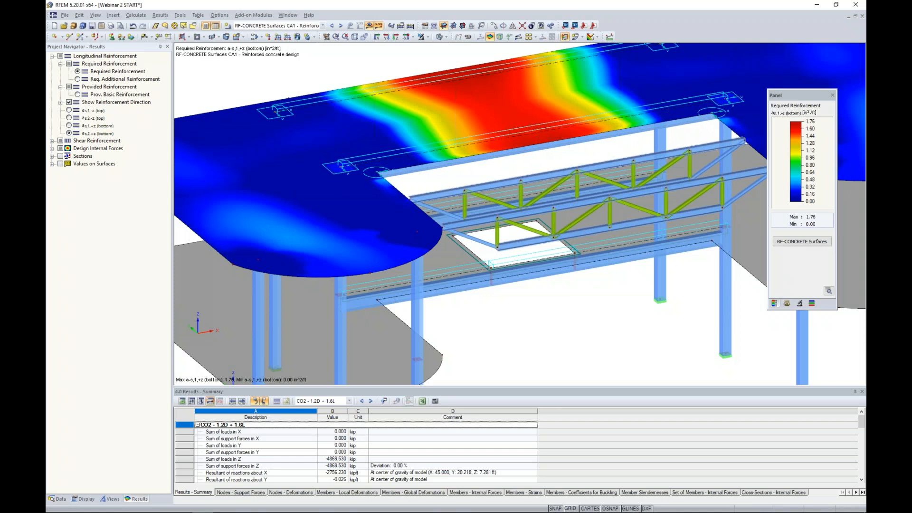
click(69, 134)
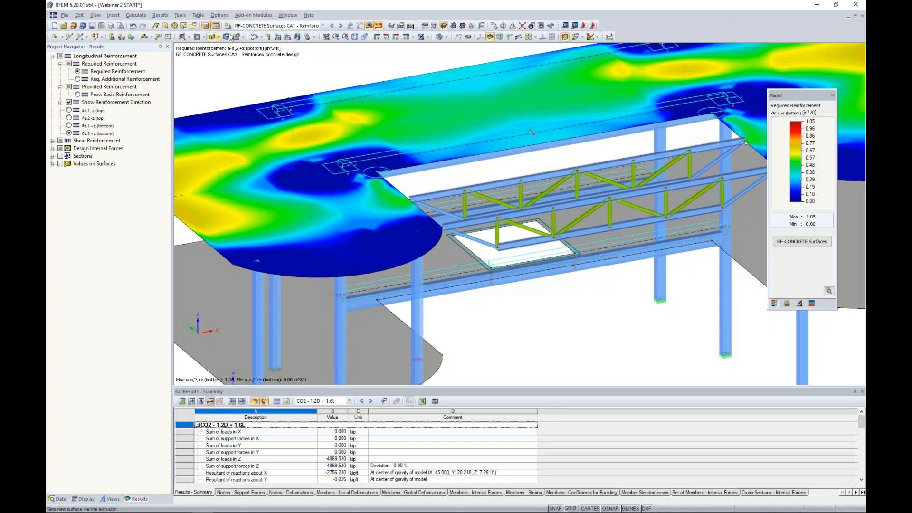
- Hide the results and make LC1 - Dead the current load case
click(369, 26)
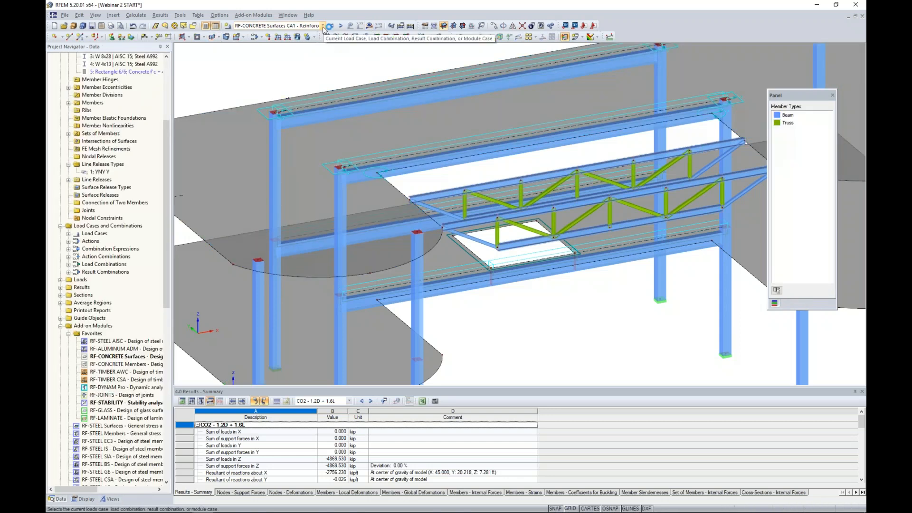
scroll(320, 95, down, 3)
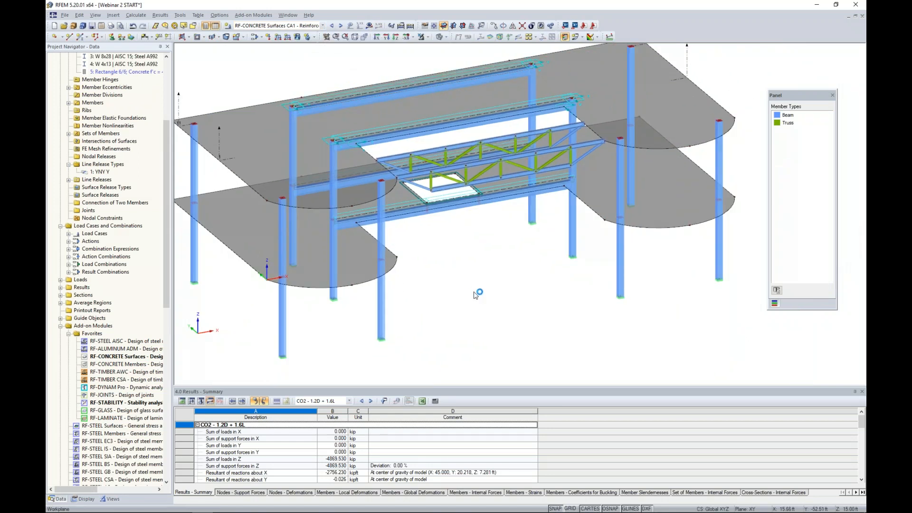
click(313, 26)
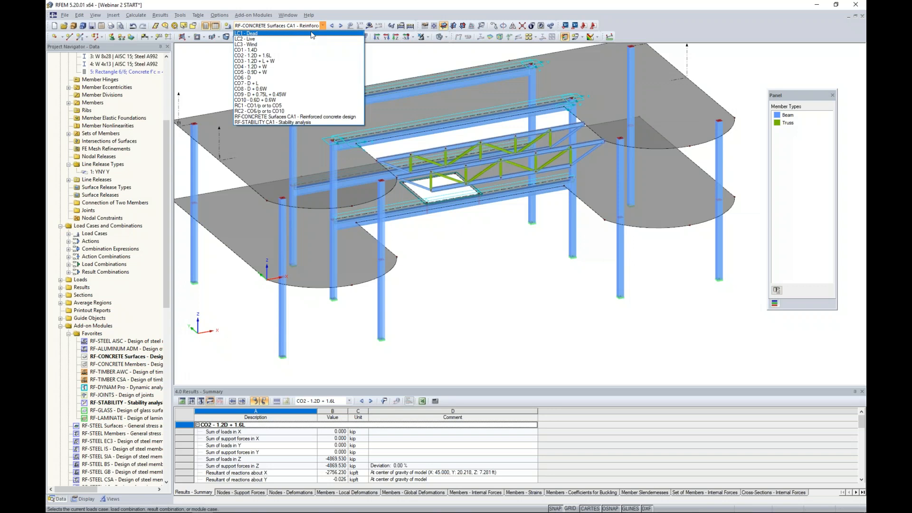
click(306, 33)
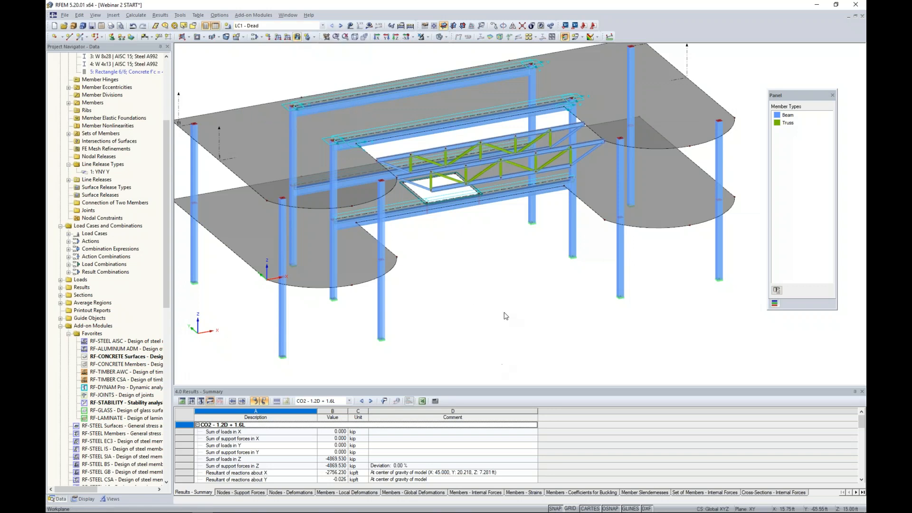
- Select the front truss below the upper slab and isolate it with Visibility by Selected Objects
ctrl+middle_drag(496, 299, 525, 272)
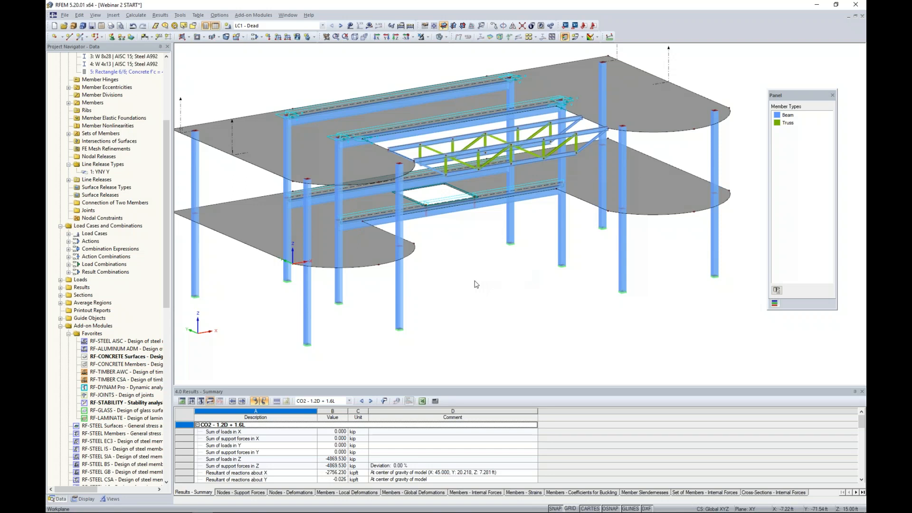
ctrl+middle_drag(477, 284, 689, 229)
drag(529, 124, 560, 182)
ctrl+middle_drag(572, 184, 326, 212)
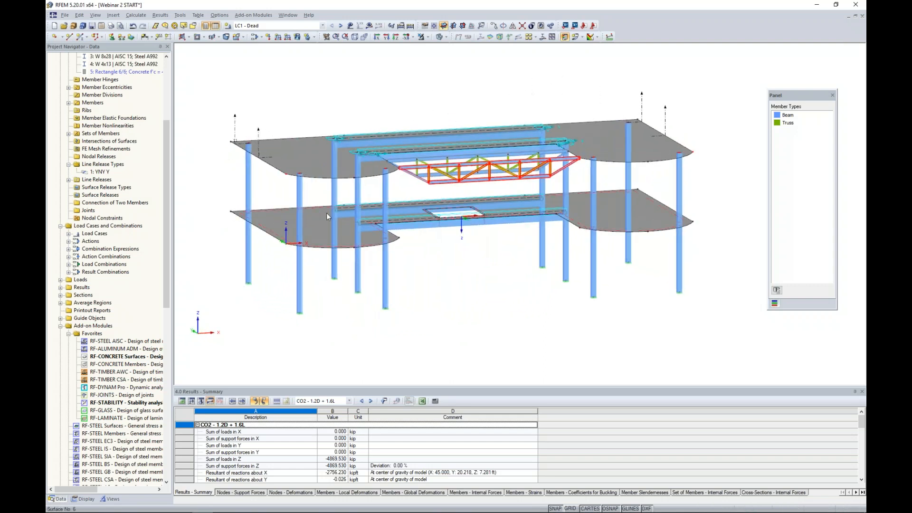
click(428, 38)
click(430, 47)
middle_drag(471, 130, 438, 118)
scroll(438, 117, up, 5)
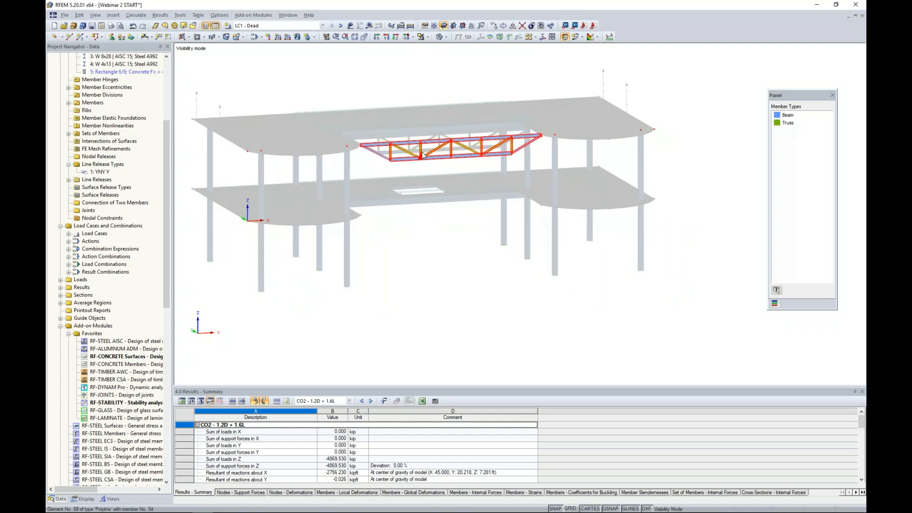
middle_drag(454, 200, 445, 262)
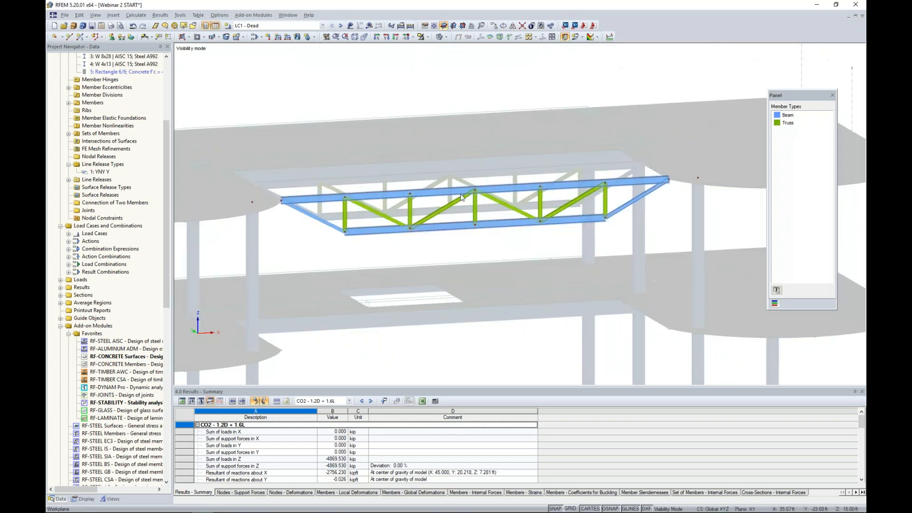
- Turn off the background display of hidden objects and examine the isolated truss's web-to-chord joints
right_click(467, 128)
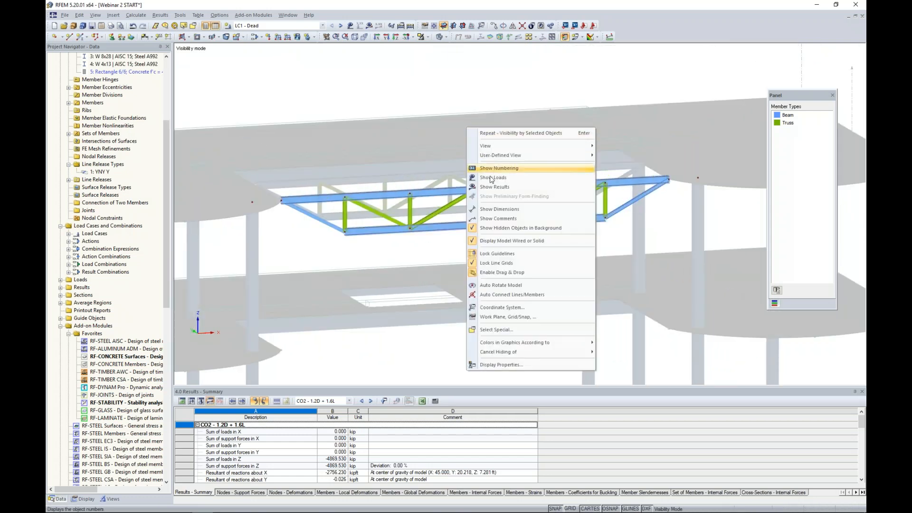
click(497, 228)
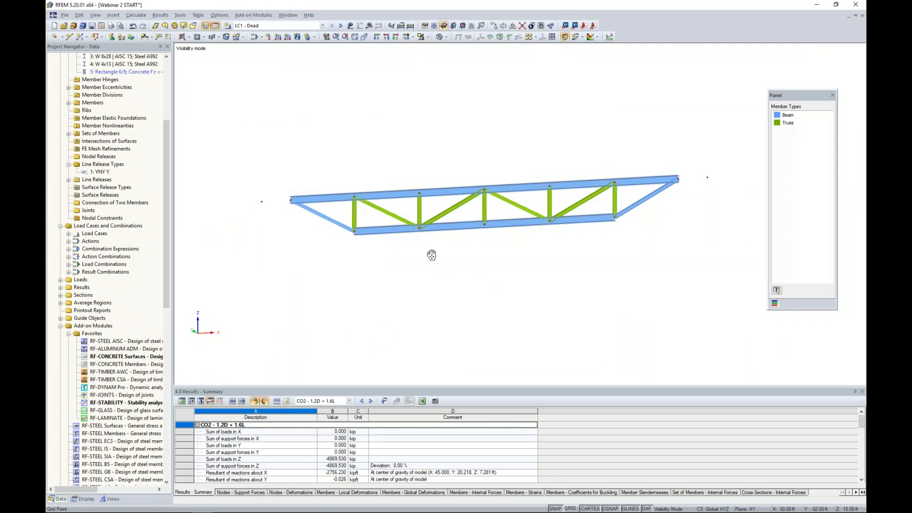
scroll(419, 242, up, 5)
scroll(420, 241, up, 2)
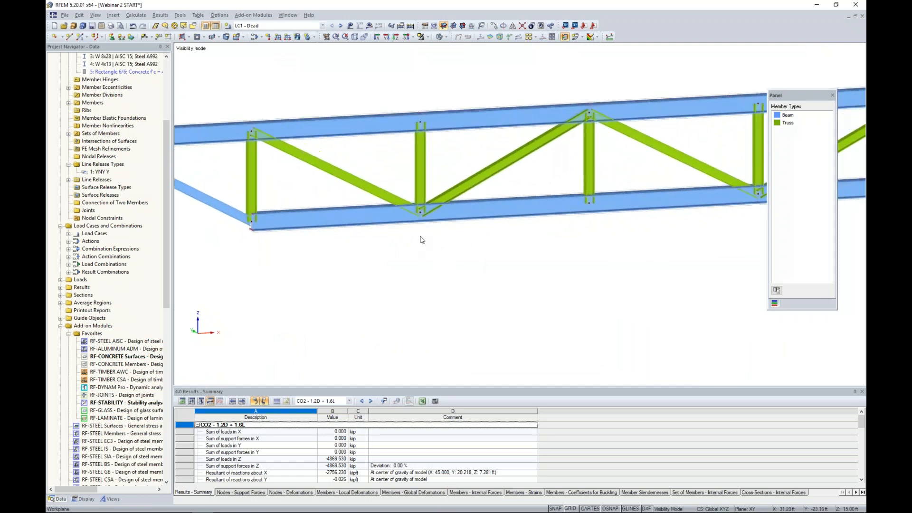
middle_drag(419, 250, 422, 284)
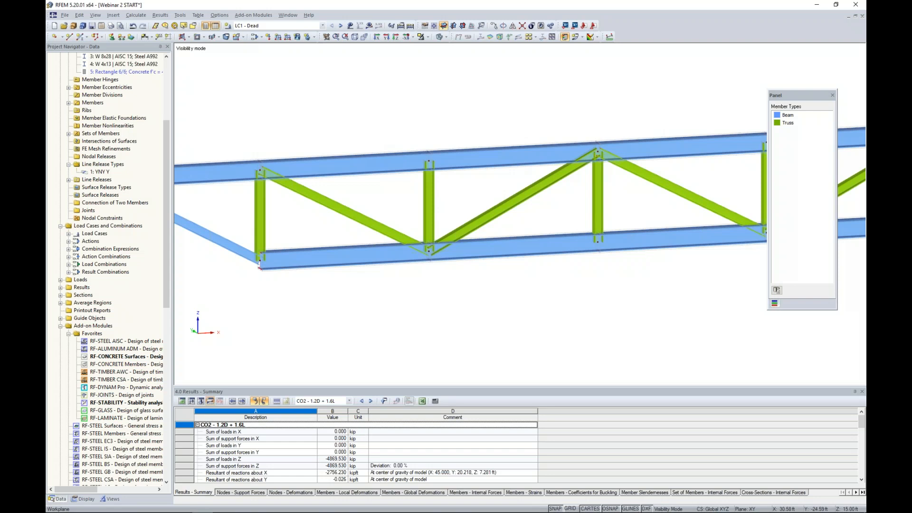
ctrl+middle_drag(428, 288, 405, 279)
scroll(431, 277, up, 2)
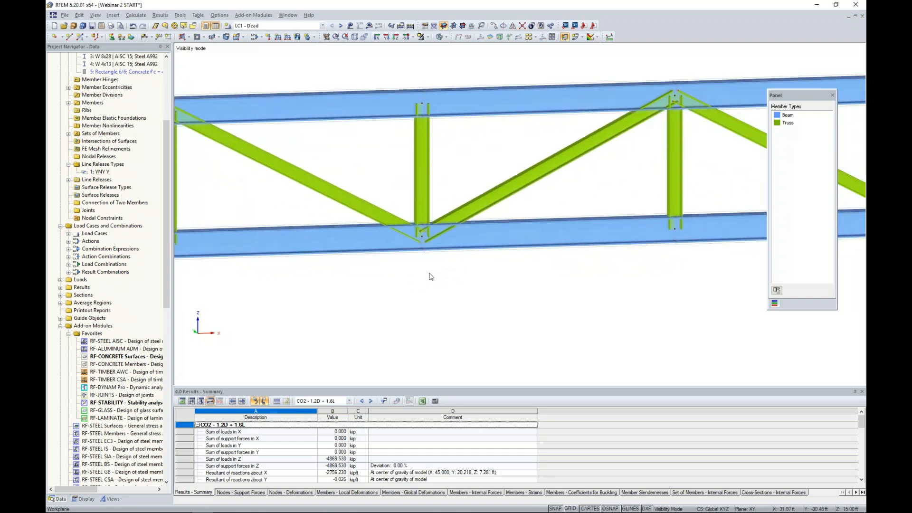
- Switch the isolated truss to the Wireframe Display Model at the bottom-chord joint where the two diagonals and the vertical meet
scroll(430, 276, up, 1)
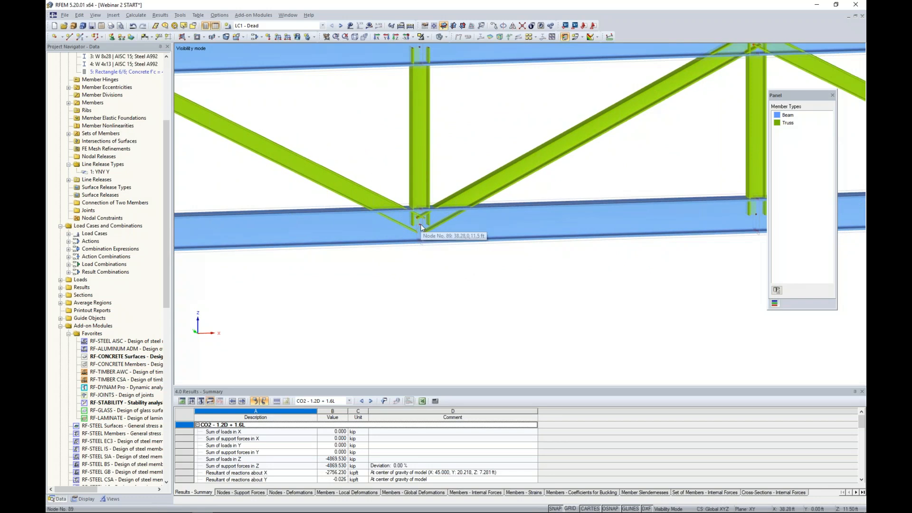
click(445, 36)
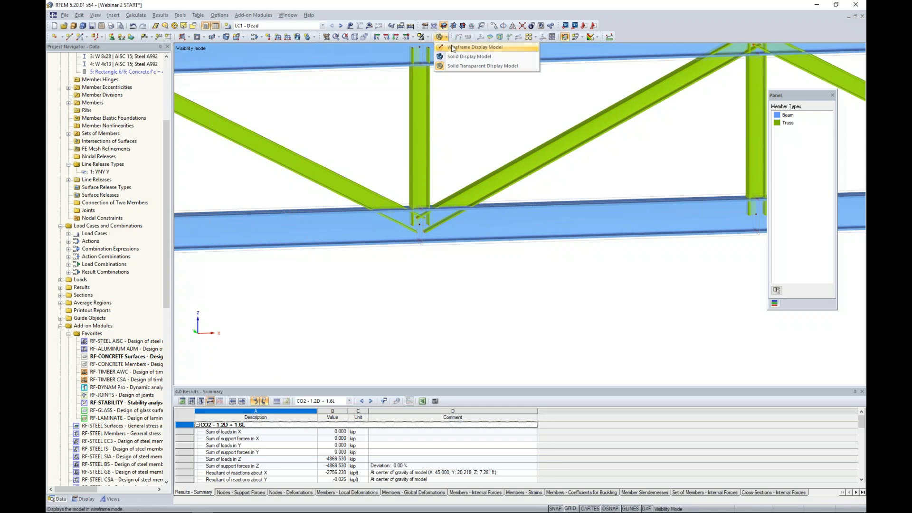
click(452, 48)
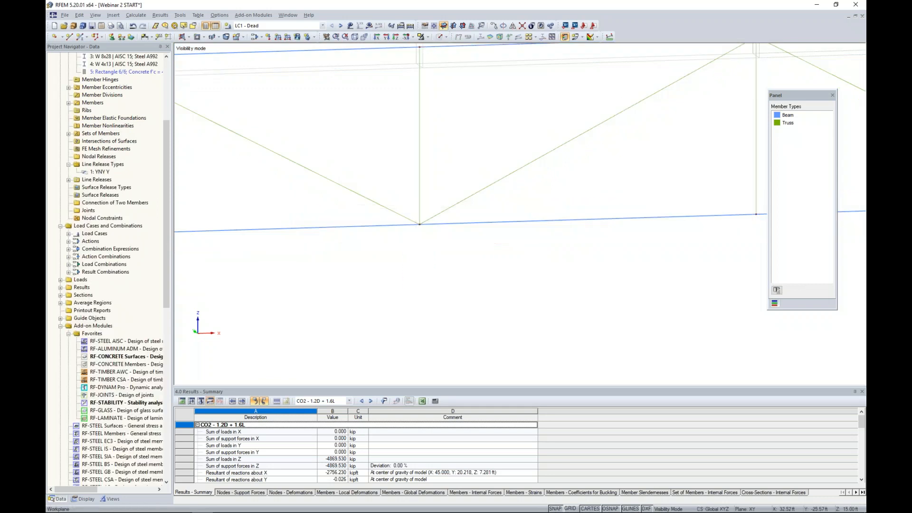
- Reverse the member orientation of the chord segment and diagonal left of the joint, accepting deletion of the results
click(385, 227)
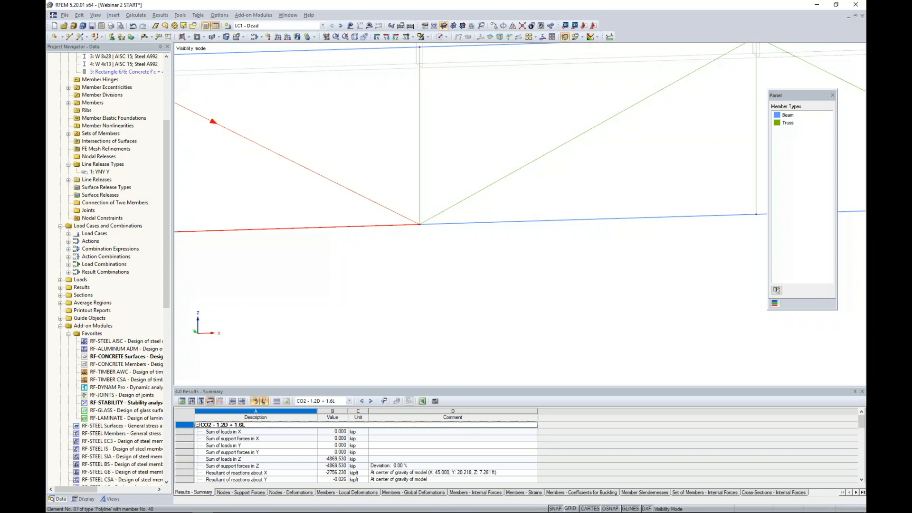
right_click(391, 225)
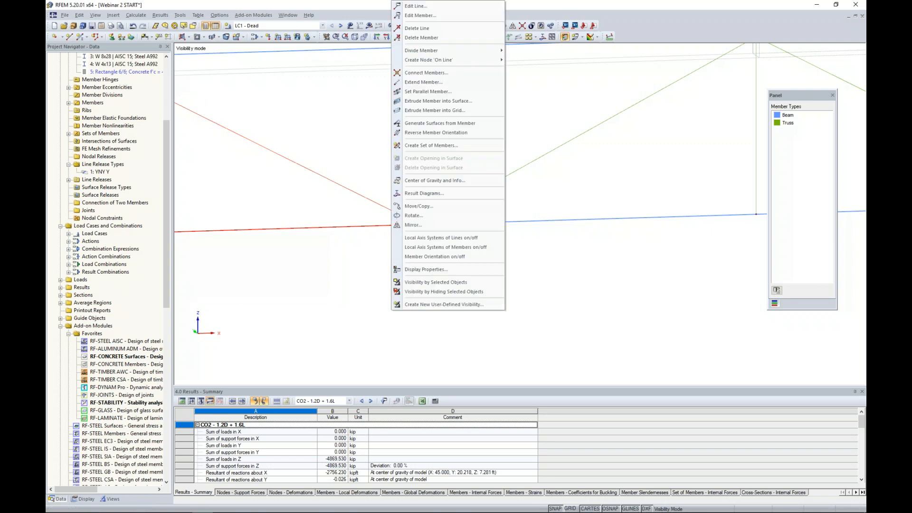
click(421, 135)
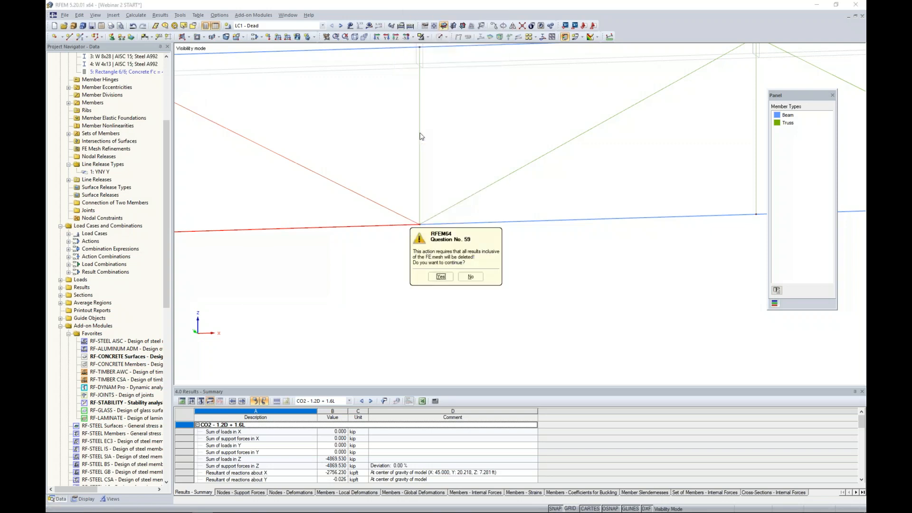
click(441, 276)
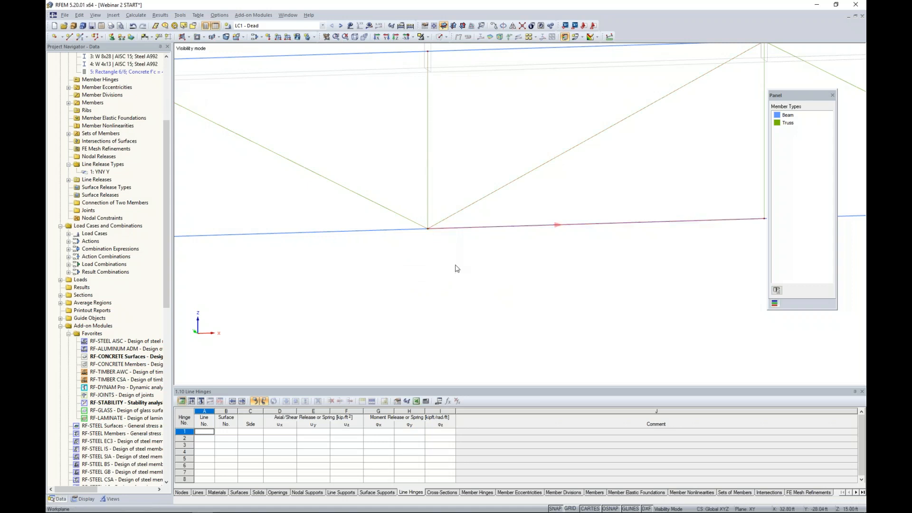
- Divide the five members meeting at the joint by new intermediate nodes 2 ft from the member start
drag(495, 267, 346, 171)
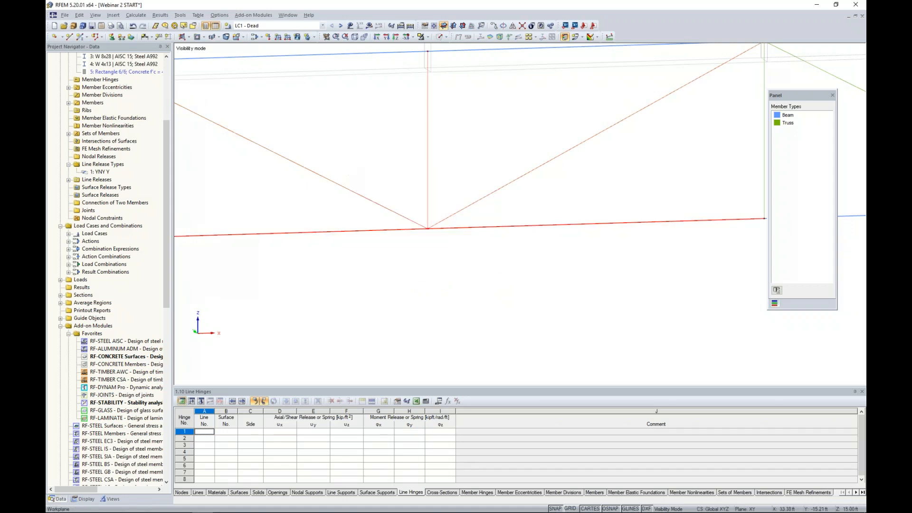
right_click(428, 175)
mouse_move(446, 189)
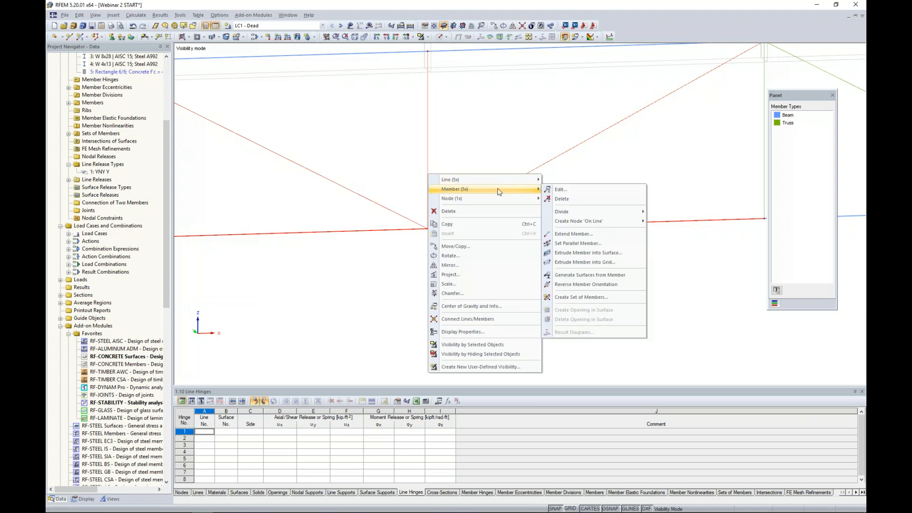
mouse_move(572, 212)
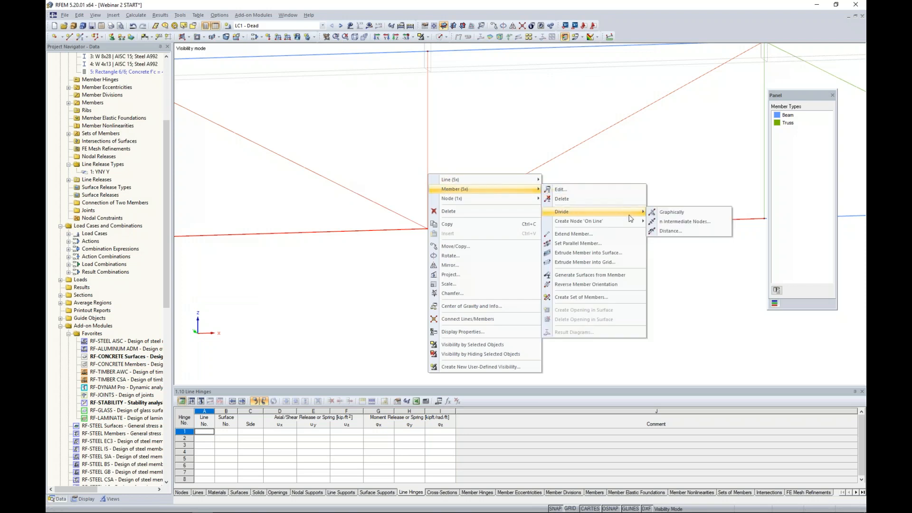
click(669, 231)
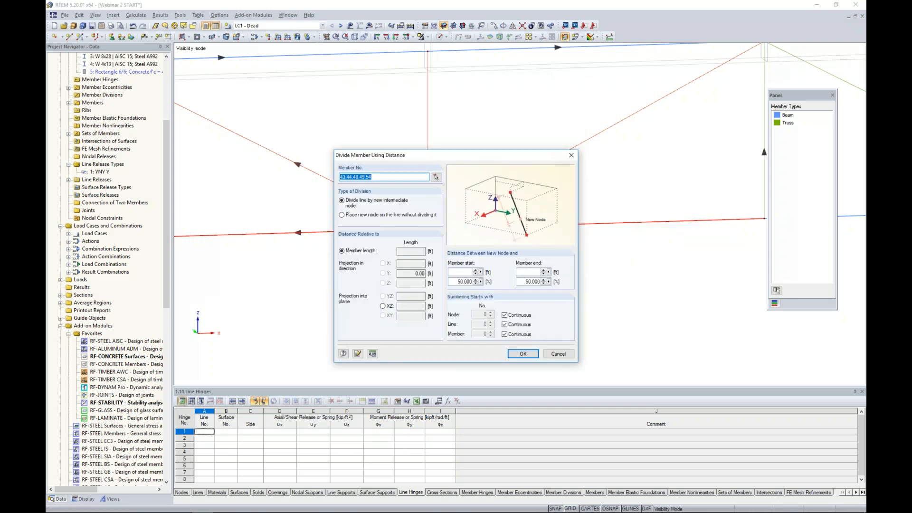
click(468, 272)
text(2)
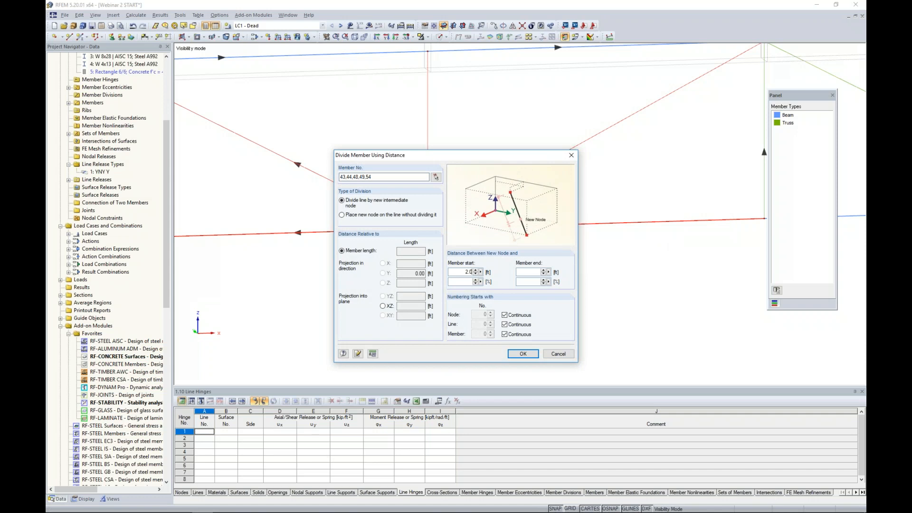
click(523, 355)
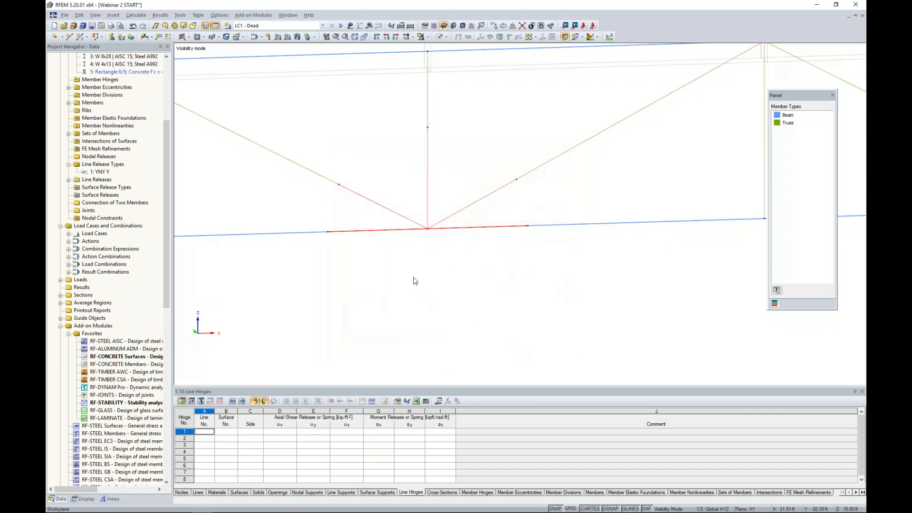
- Generate surfaces from the five short member segments around the bottom-chord joint
click(317, 241)
click(323, 178)
drag(474, 274, 366, 179)
right_click(429, 175)
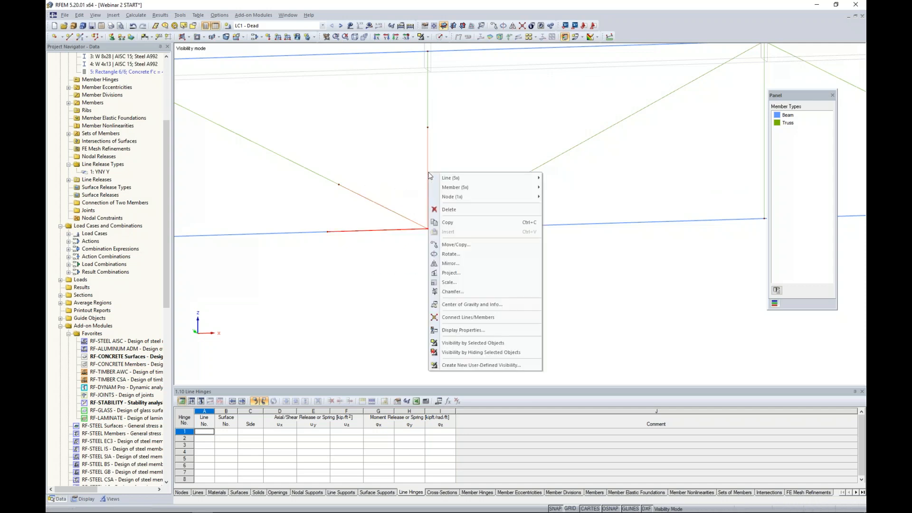
mouse_move(456, 187)
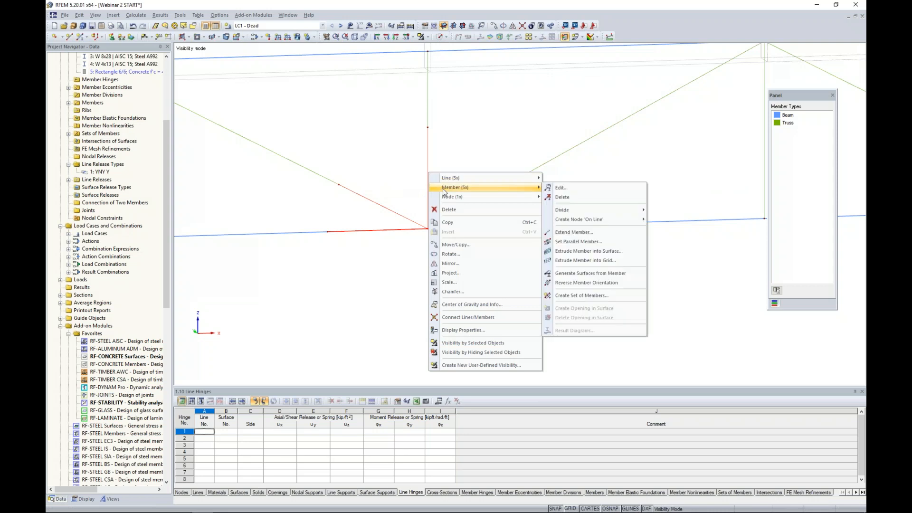
click(570, 274)
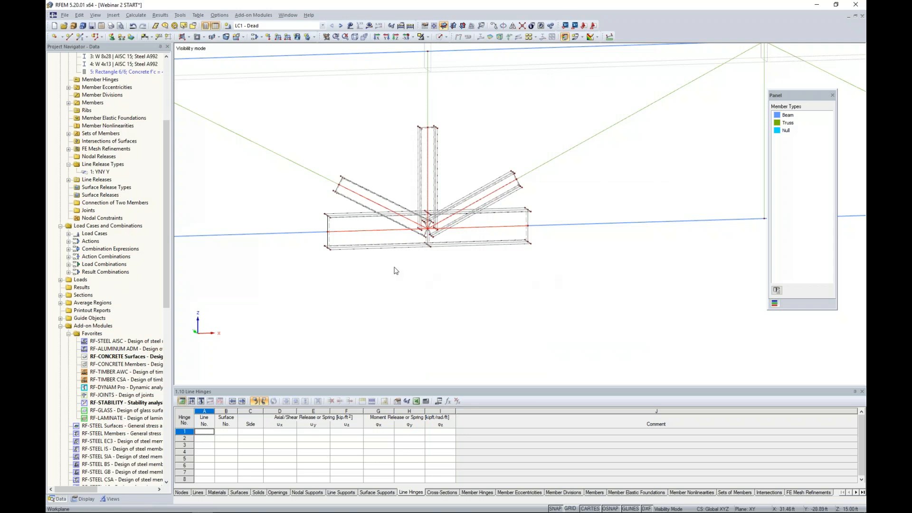
- Examine the generated joint surfaces and their connection to the adjoining members in the Solid Transparent Display Model
ctrl+middle_drag(390, 273, 414, 303)
scroll(423, 271, up, 5)
scroll(423, 273, down, 1)
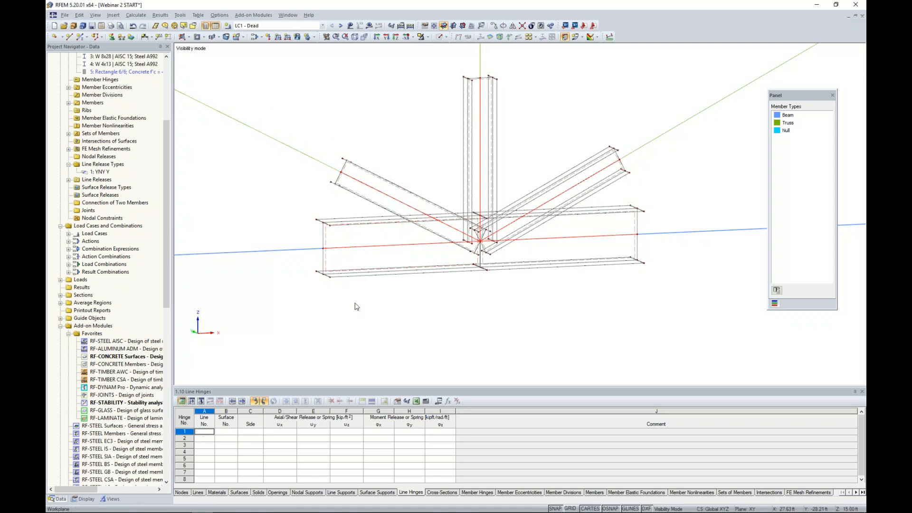
scroll(357, 306, down, 1)
scroll(356, 307, down, 1)
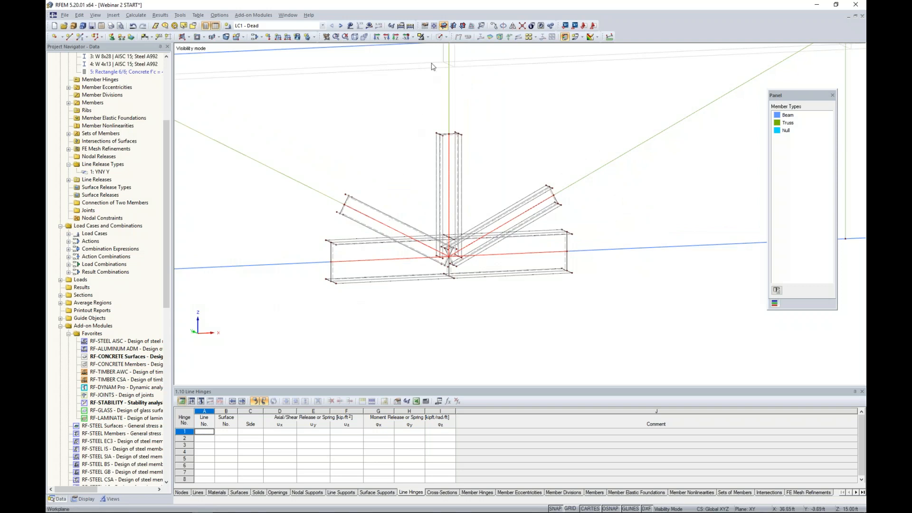
click(445, 37)
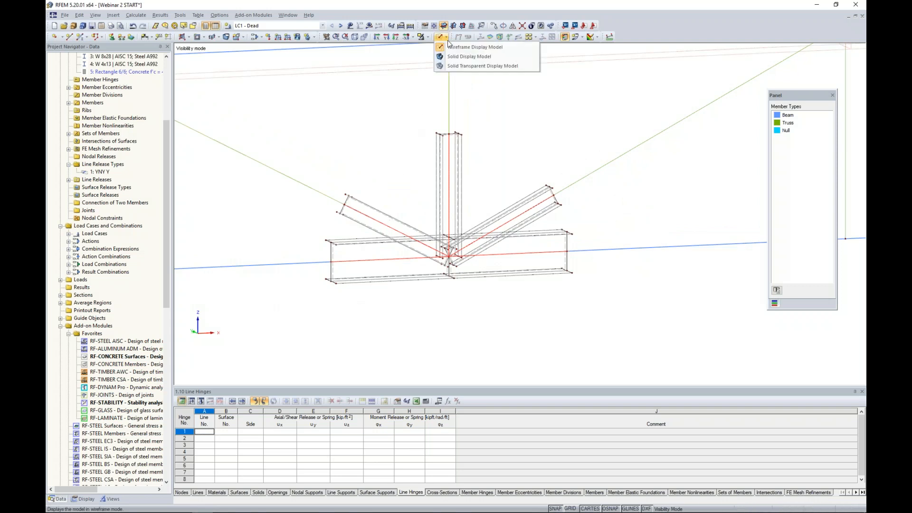
click(451, 67)
scroll(358, 180, up, 2)
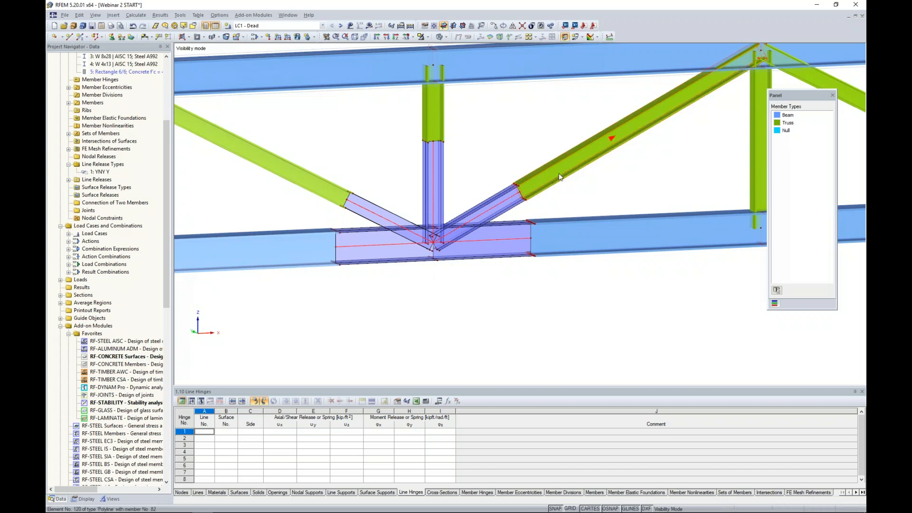
mouse_move(541, 189)
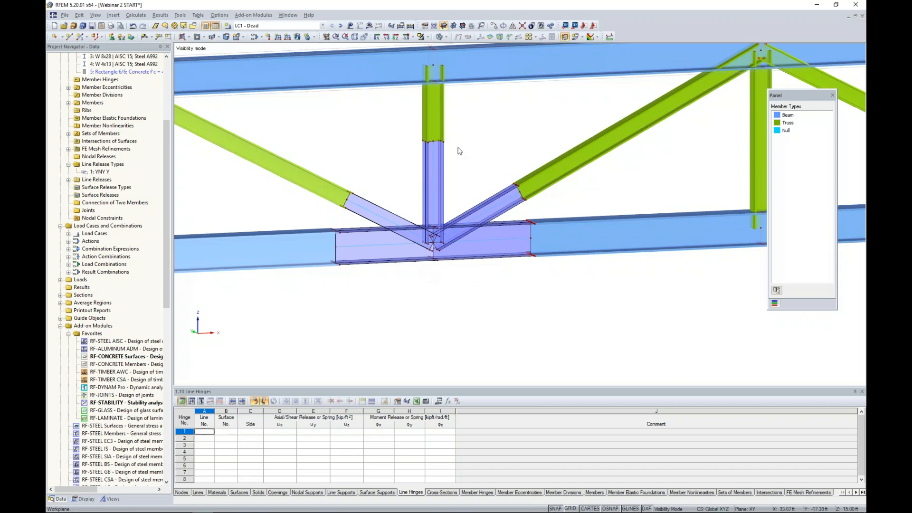
- Return to wireframe display and delete the five null members along the centrelines of the joint's surfaces
click(448, 39)
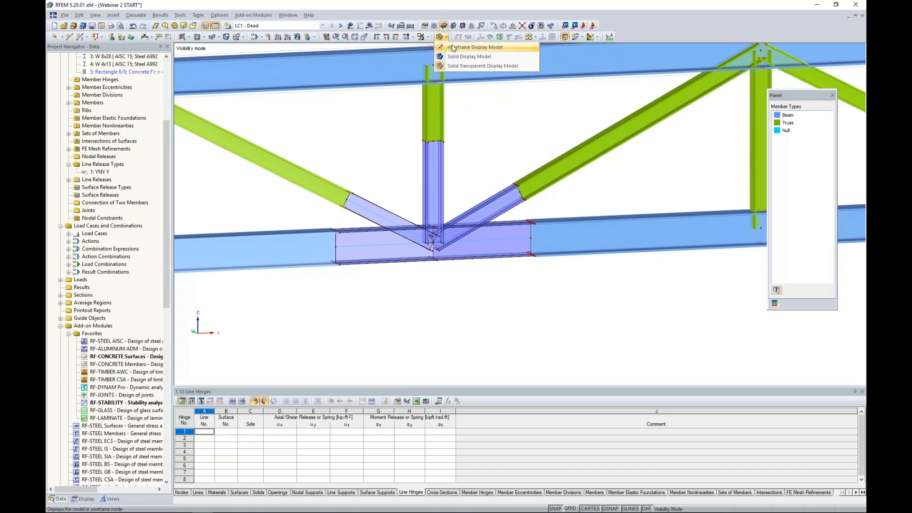
click(456, 50)
scroll(434, 268, up, 6)
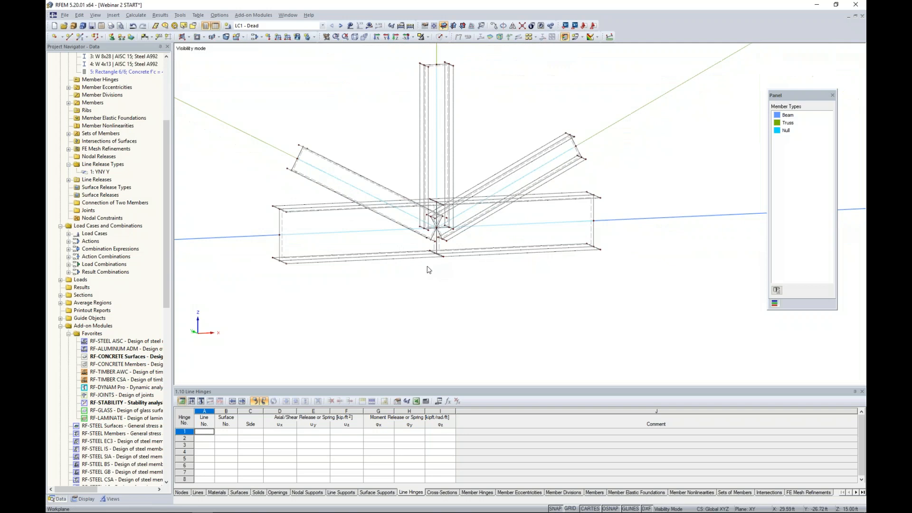
middle_drag(413, 269, 492, 304)
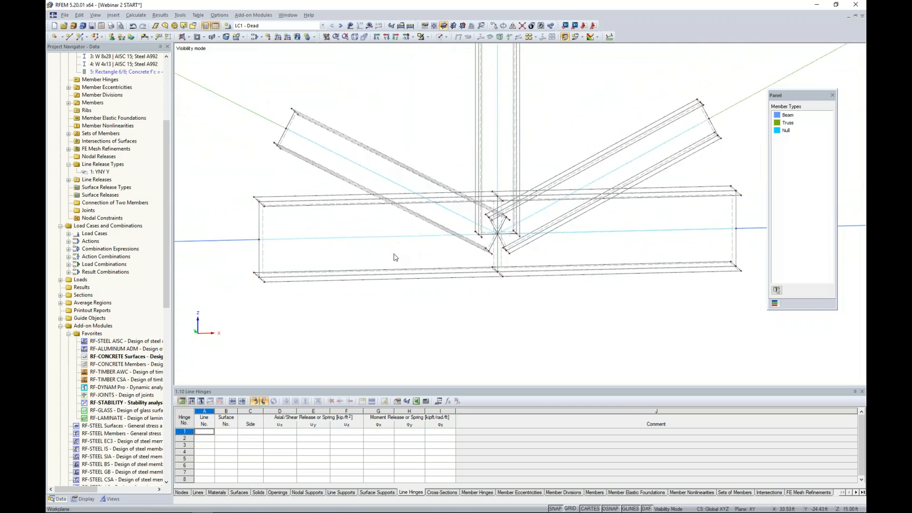
click(382, 236)
click(373, 227)
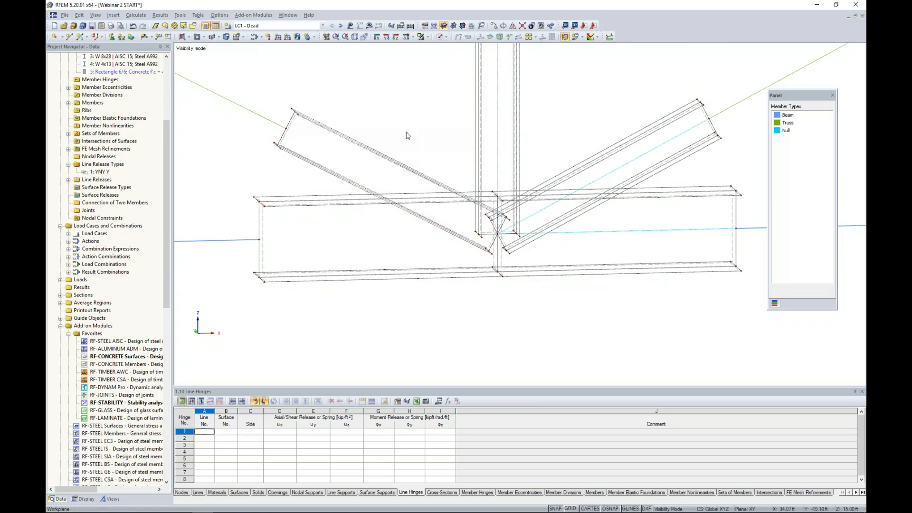
click(610, 172)
key(Delete)
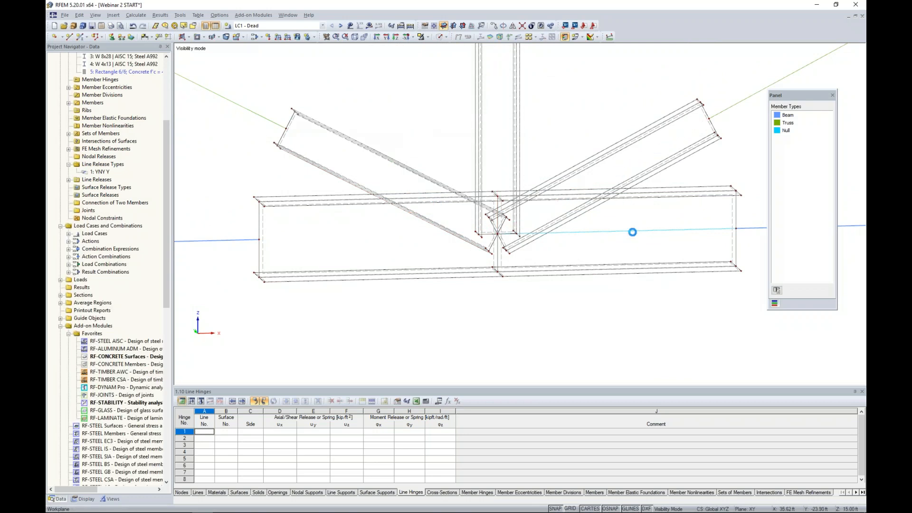
click(625, 230)
key(Delete)
- Move the lower end nodes of the left diagonal's two flanges up onto the bottom chord's top flange
ctrl+middle_drag(584, 249, 464, 266)
scroll(463, 266, up, 2)
scroll(462, 260, up, 3)
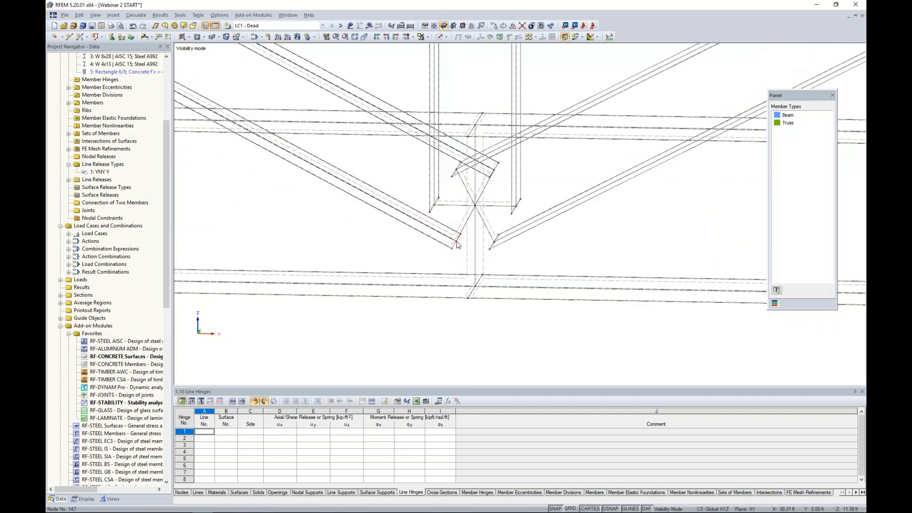
drag(442, 232, 230, 128)
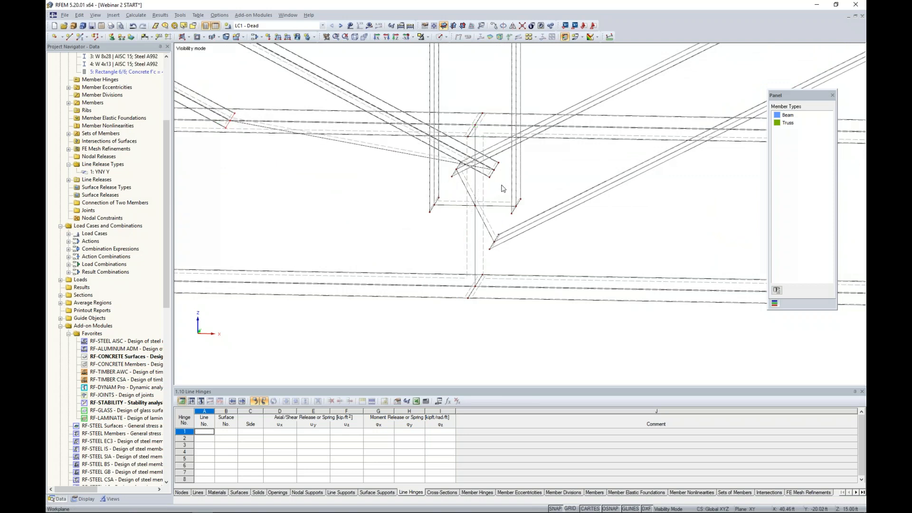
scroll(502, 188, up, 3)
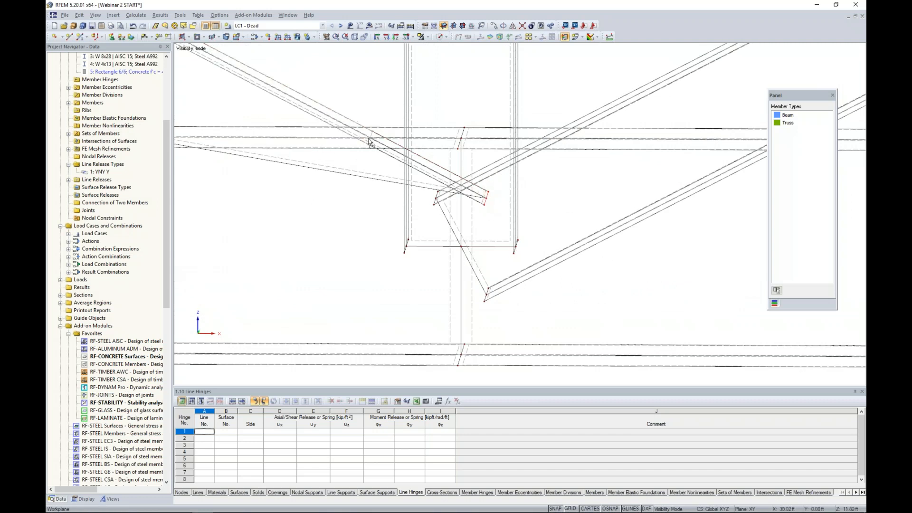
scroll(392, 163, down, 1)
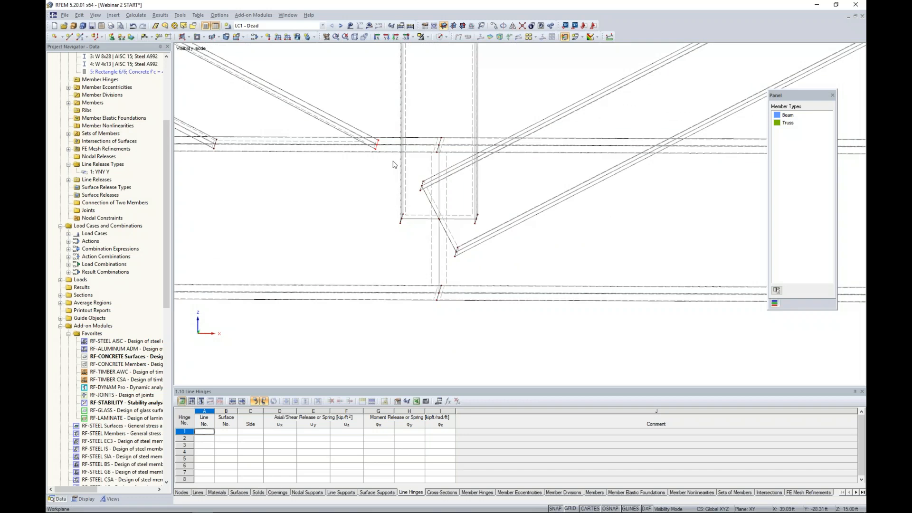
- Move the lower end nodes of the right diagonal's two flanges up onto the bottom chord's top flange
scroll(392, 163, down, 1)
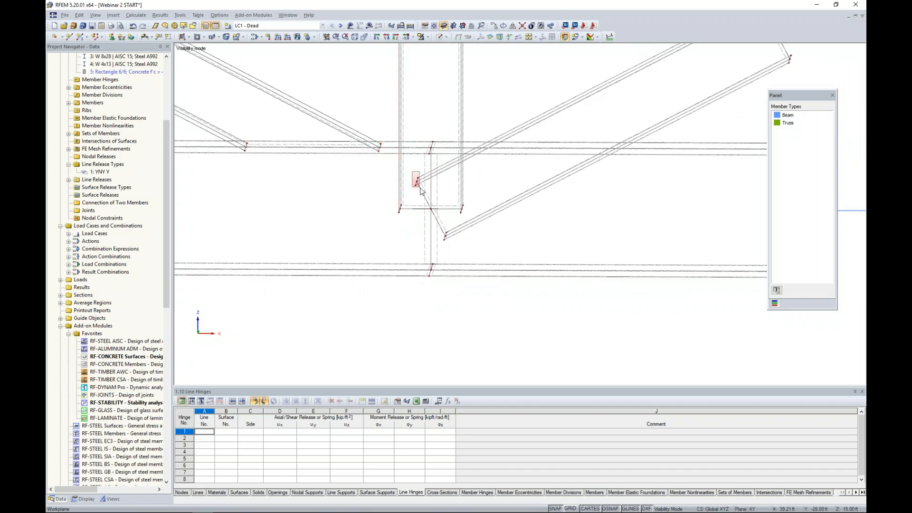
scroll(414, 186, up, 1)
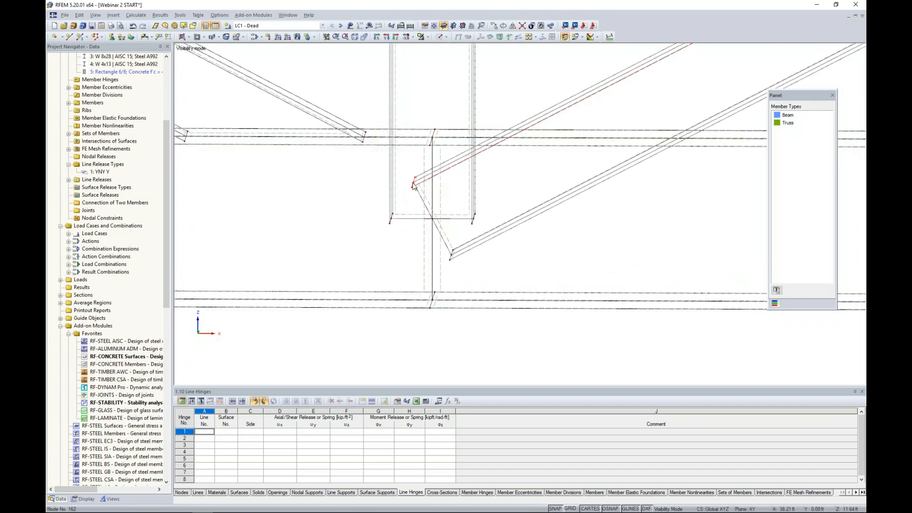
drag(414, 184, 501, 138)
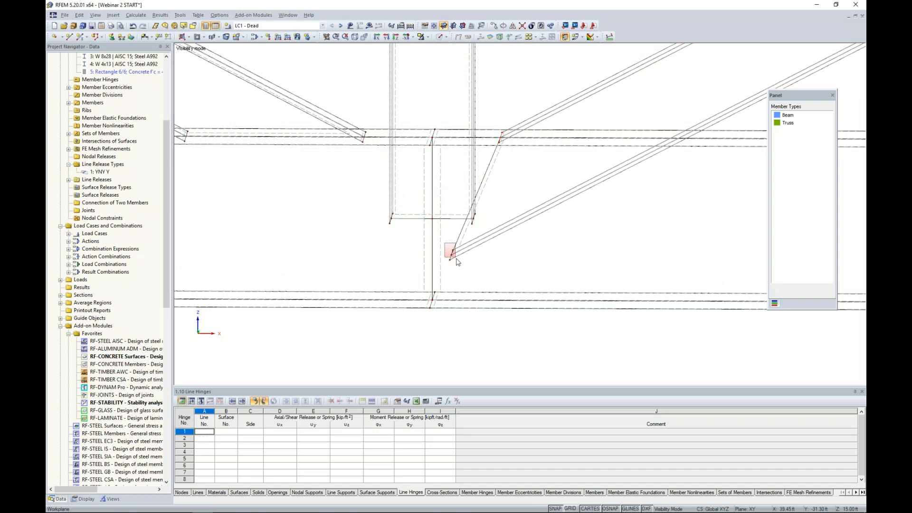
drag(457, 261, 676, 140)
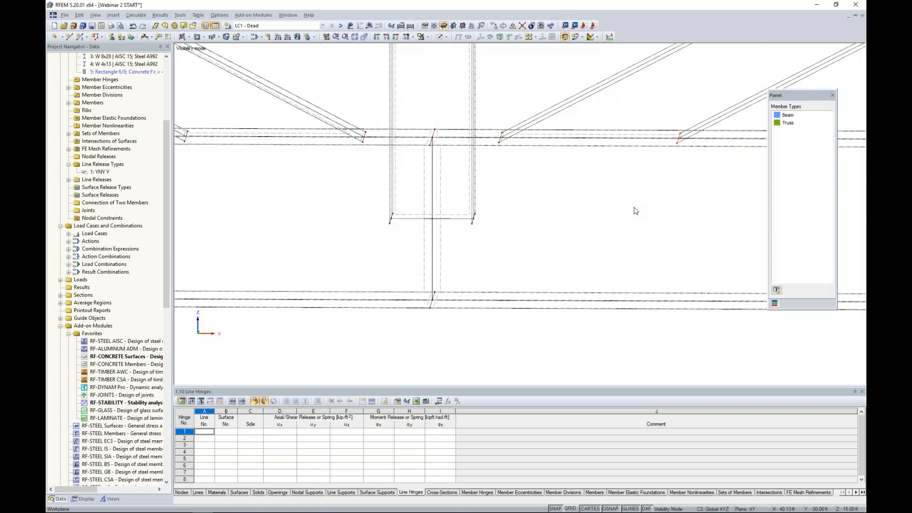
- Select the lower end nodes of both flanges of the vertical and move them up onto the chord's top flange
drag(380, 205, 398, 232)
drag(458, 201, 487, 240)
scroll(491, 209, up, 5)
scroll(491, 209, down, 3)
ctrl+middle_drag(492, 209, 468, 259)
drag(464, 260, 464, 127)
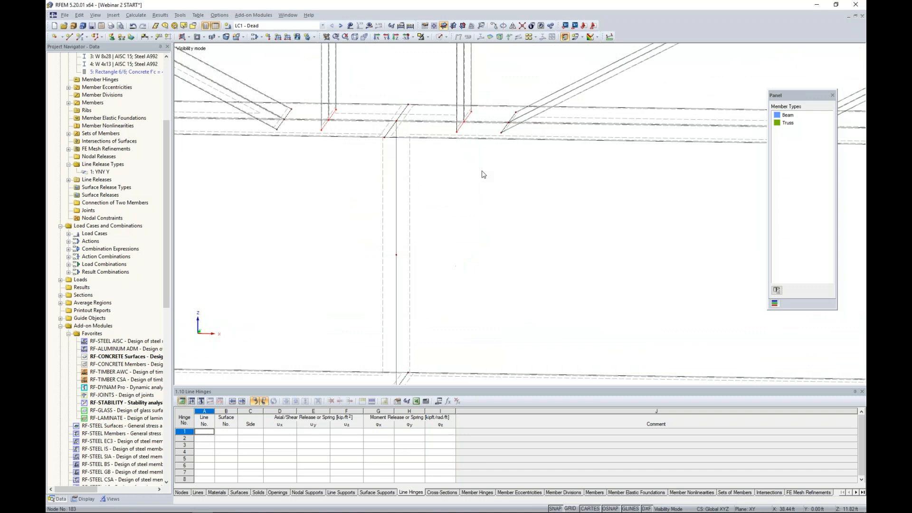
- Start a new polygonal surface for the joint's member ends with its stiffness set to Rigid
scroll(484, 175, down, 6)
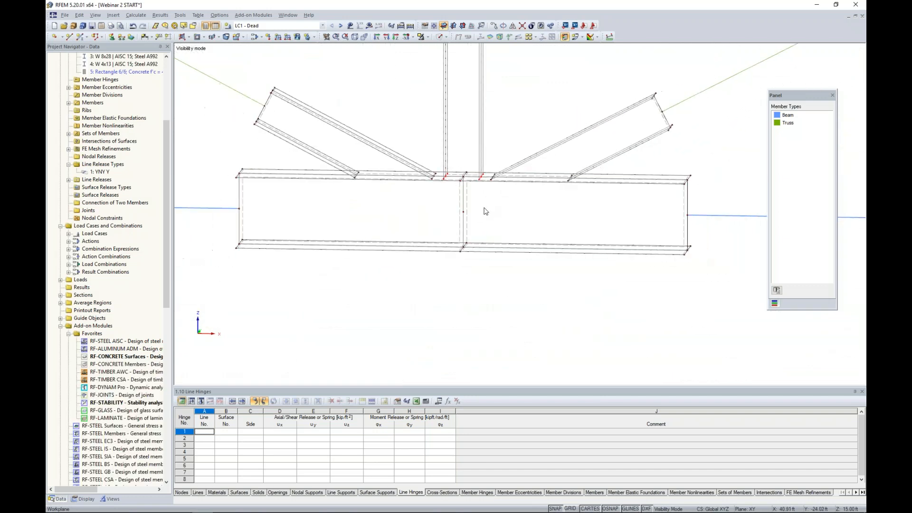
middle_drag(419, 287, 510, 320)
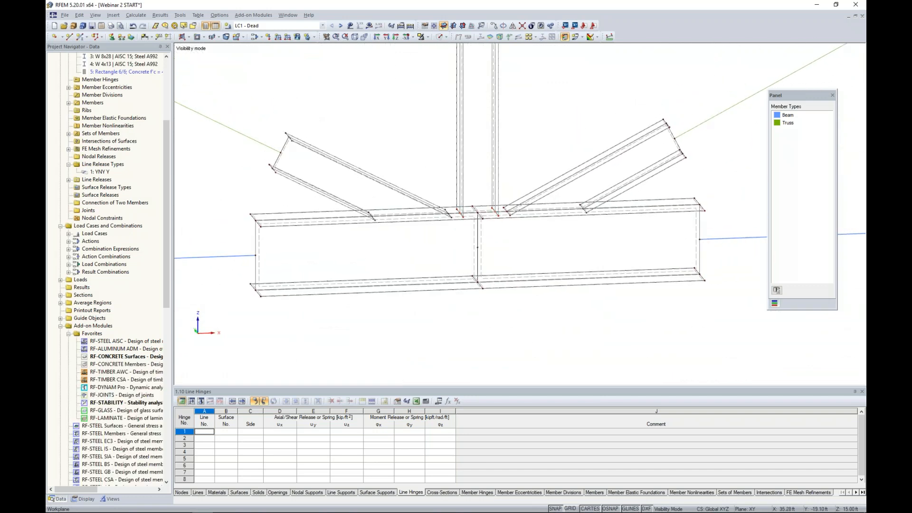
scroll(510, 315, down, 1)
middle_drag(509, 316, 499, 294)
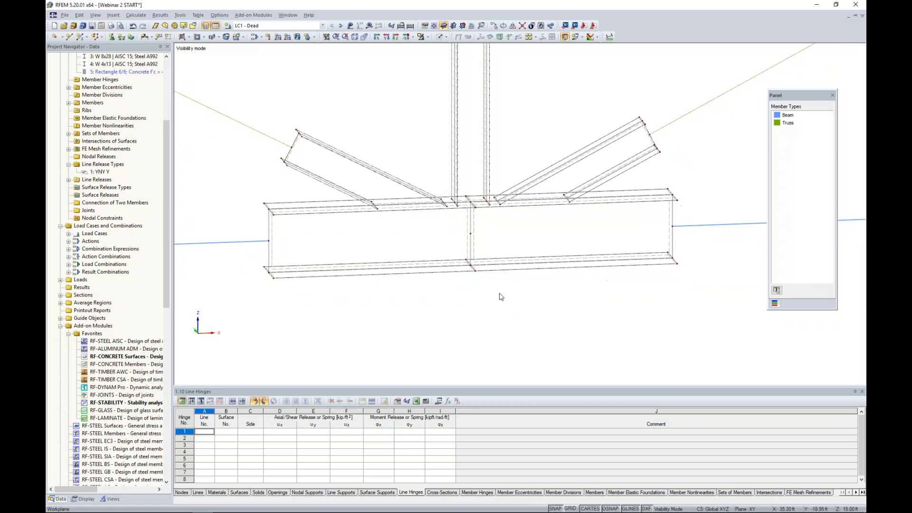
middle_drag(331, 316, 367, 328)
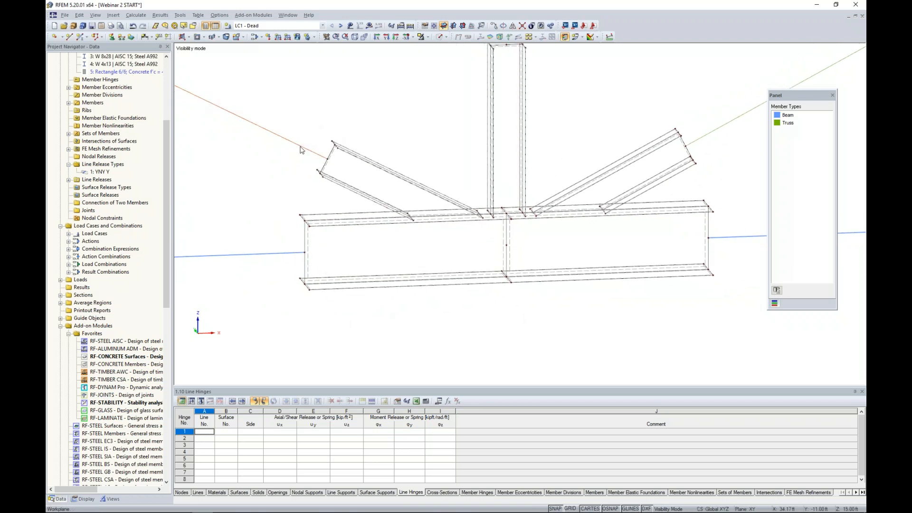
scroll(325, 165, up, 2)
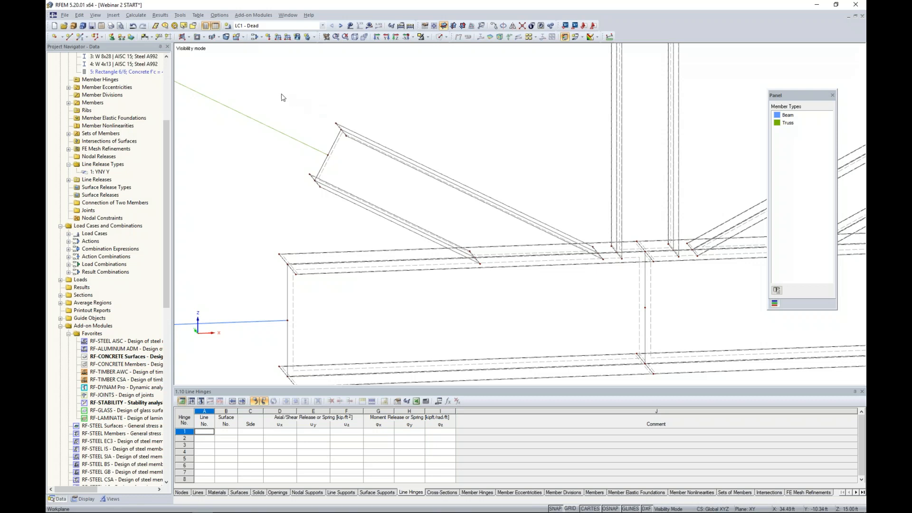
click(189, 38)
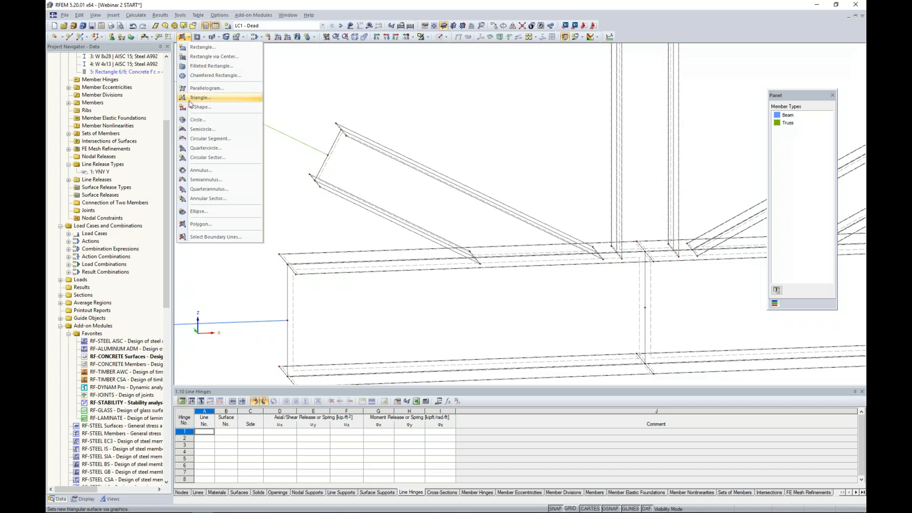
click(204, 224)
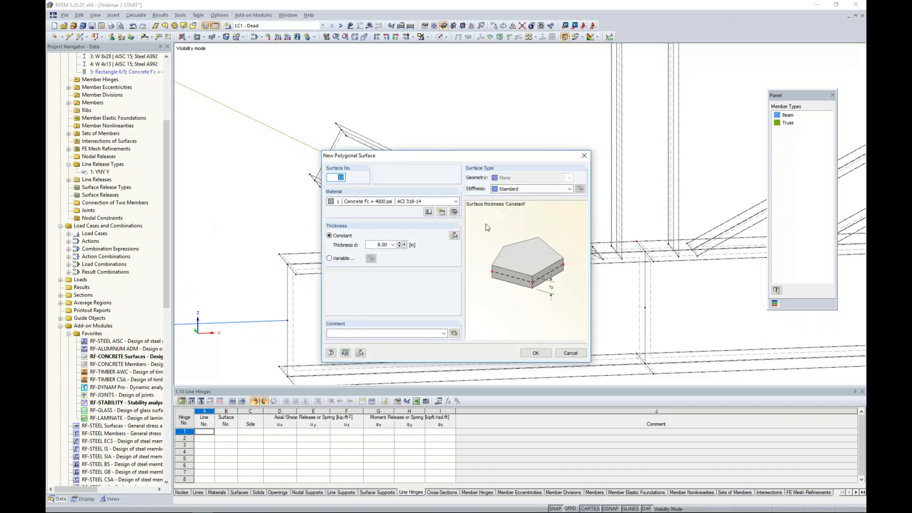
click(517, 189)
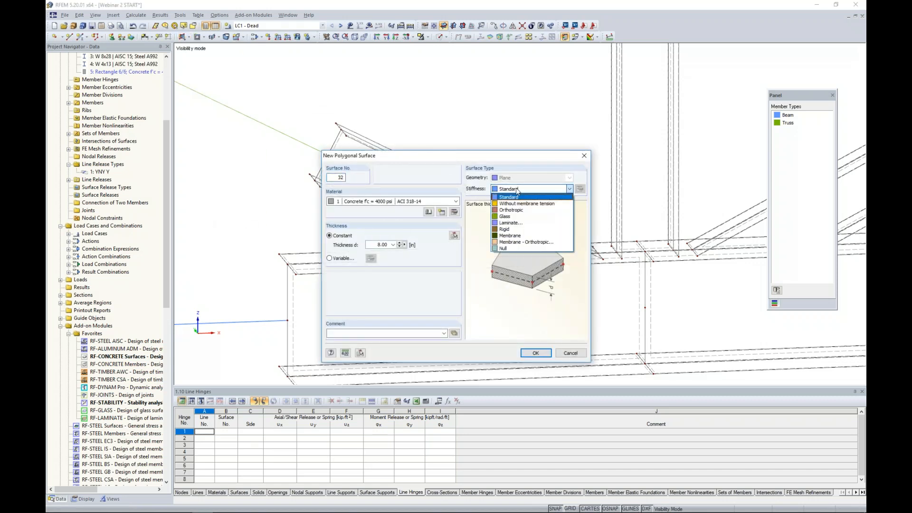
click(506, 230)
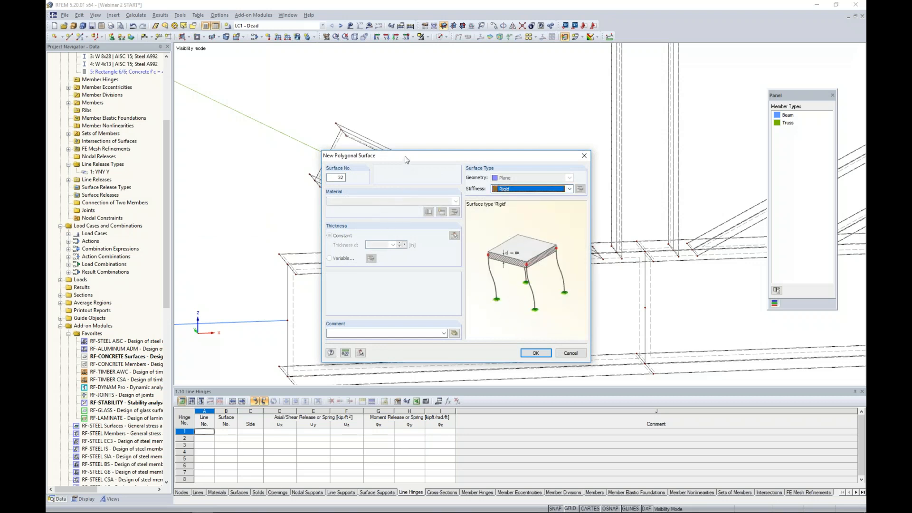
drag(406, 160, 419, 119)
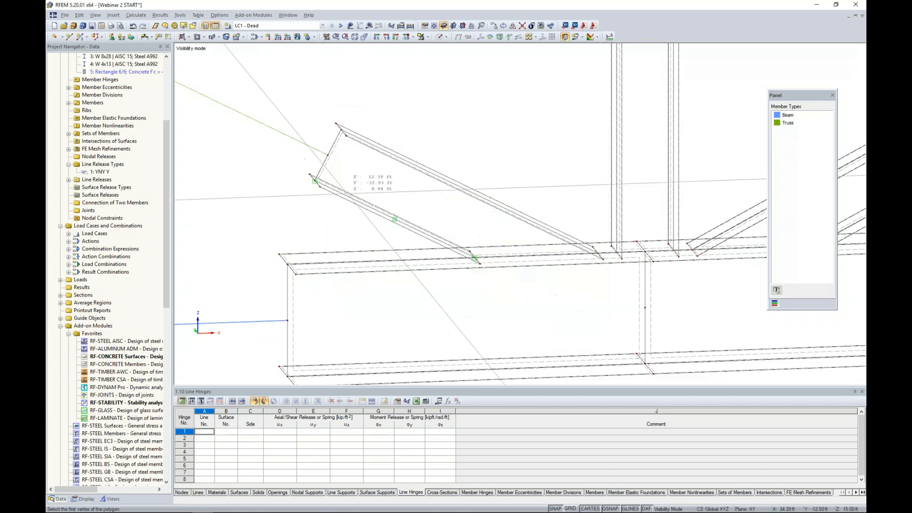
- Draw a rigid surface over the left diagonal's upper end through the four outer corner nodes of its flanges
scroll(334, 140, up, 2)
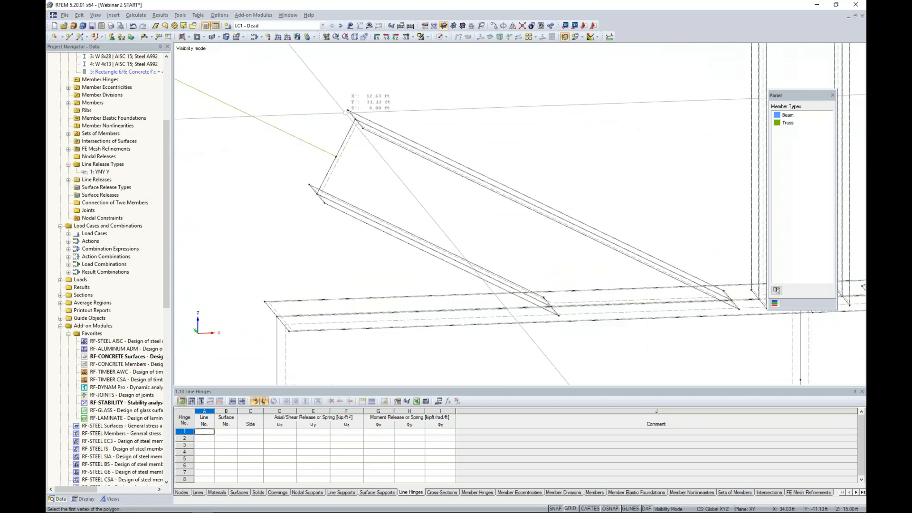
click(348, 110)
click(362, 128)
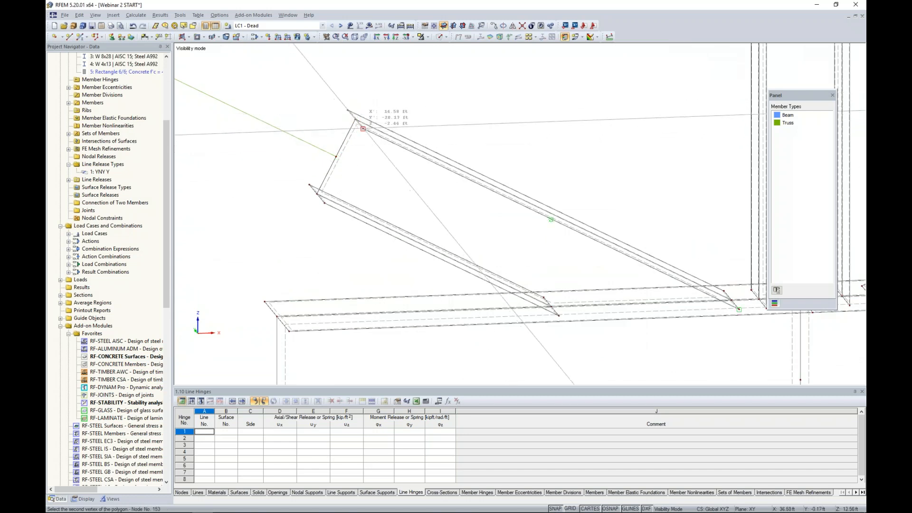
click(324, 203)
double_click(309, 184)
- Draw a rigid surface over the left end of the bottom chord through its four flange corner nodes
middle_drag(335, 253, 390, 95)
click(320, 143)
click(346, 175)
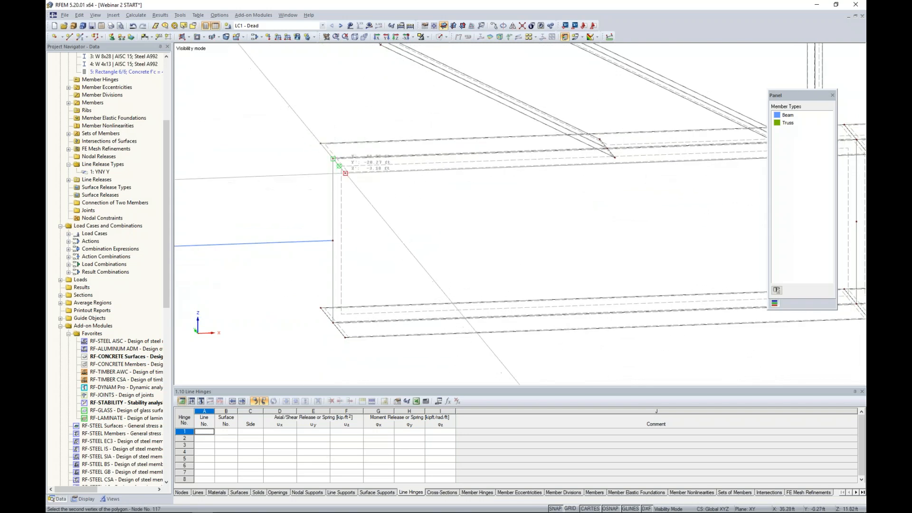
double_click(320, 308)
- Draw a rigid surface over the top end of the vertical through its four flange corner nodes
scroll(390, 243, down, 2)
scroll(387, 246, down, 1)
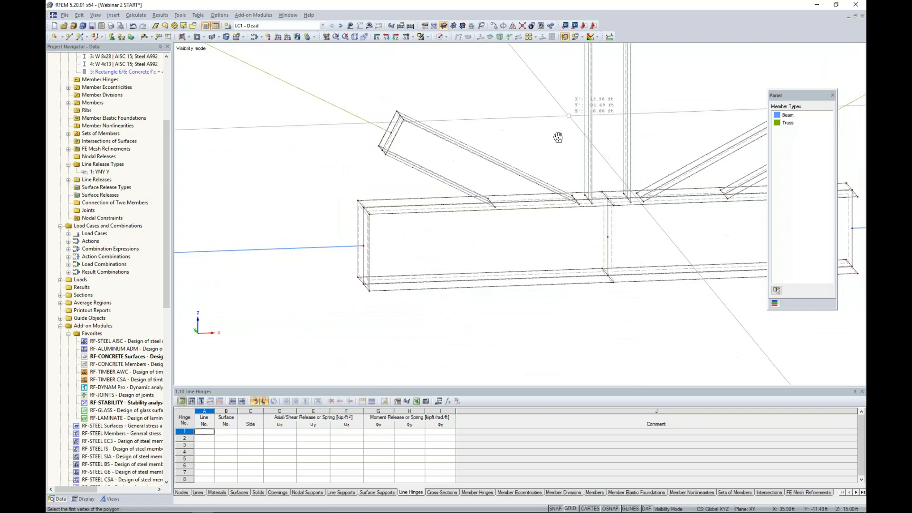
middle_drag(566, 116, 475, 254)
scroll(518, 138, up, 6)
click(452, 128)
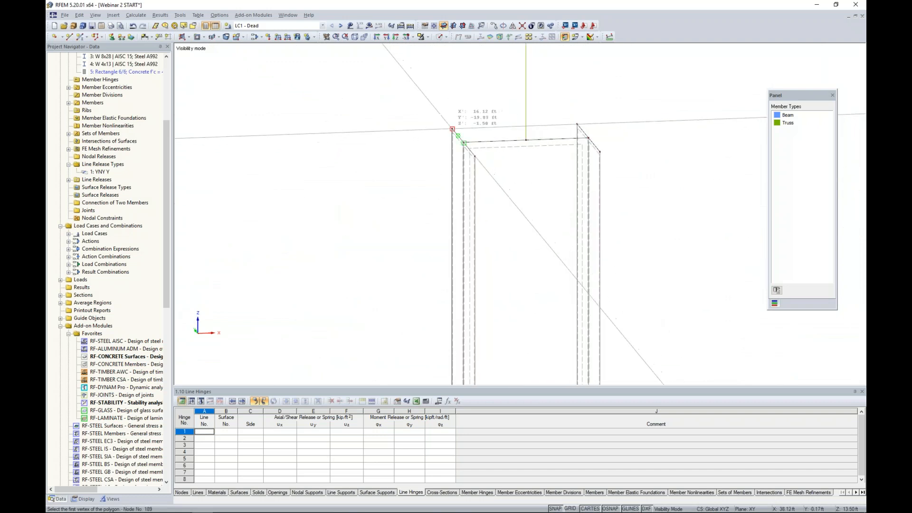
click(577, 124)
click(599, 151)
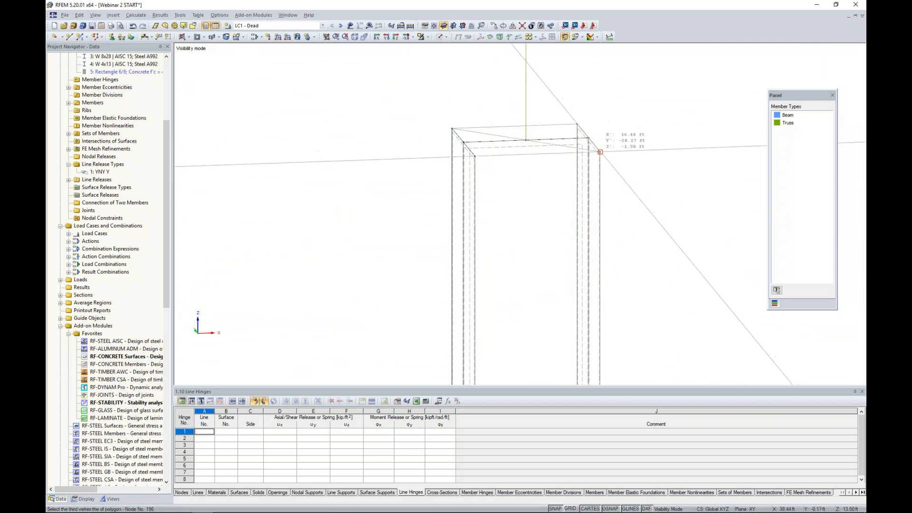
double_click(476, 156)
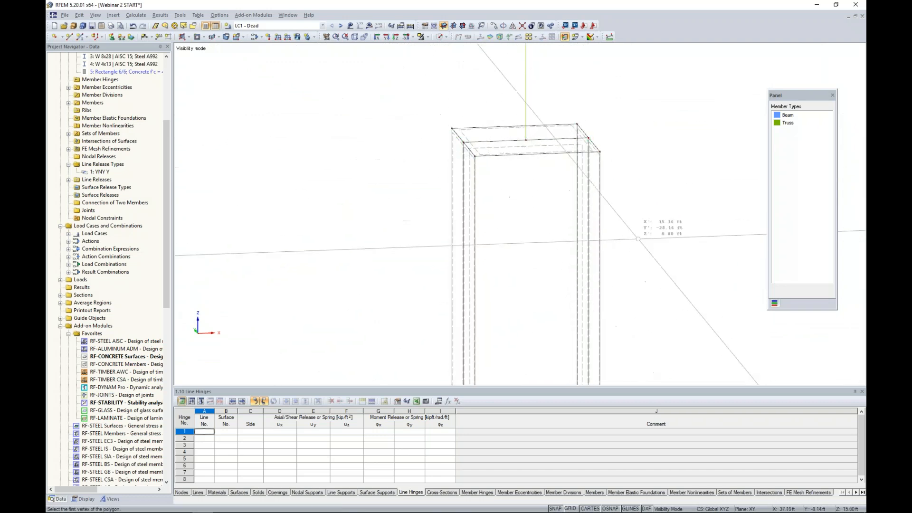
- Try to draw a rigid surface over the right diagonal's upper end, and undo that surface
middle_drag(643, 231, 430, 136)
scroll(566, 258, down, 3)
middle_drag(566, 257, 335, 109)
scroll(574, 234, down, 1)
ctrl+middle_drag(576, 232, 636, 205)
scroll(636, 206, up, 3)
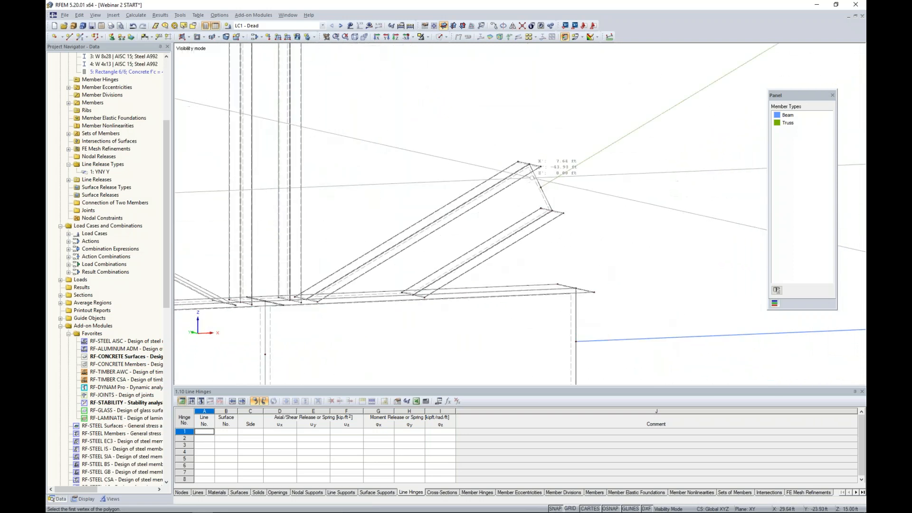
click(552, 165)
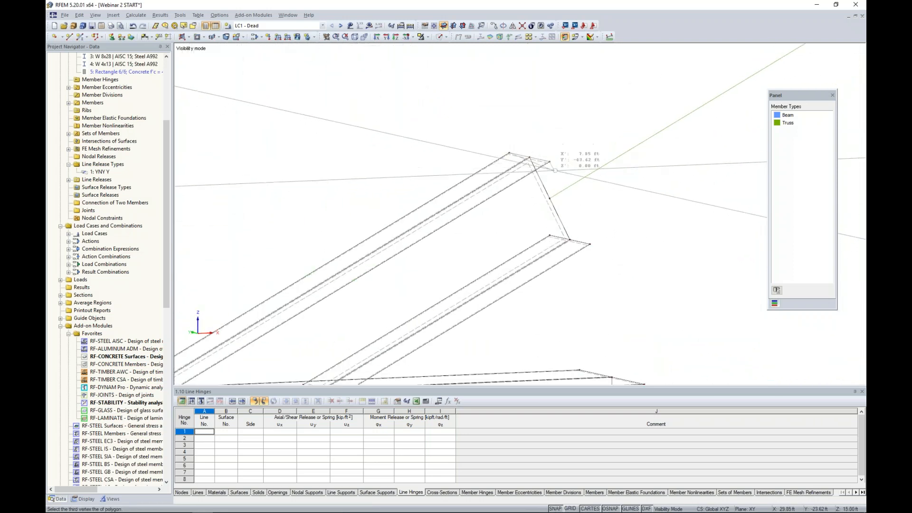
click(590, 244)
key(Escape)
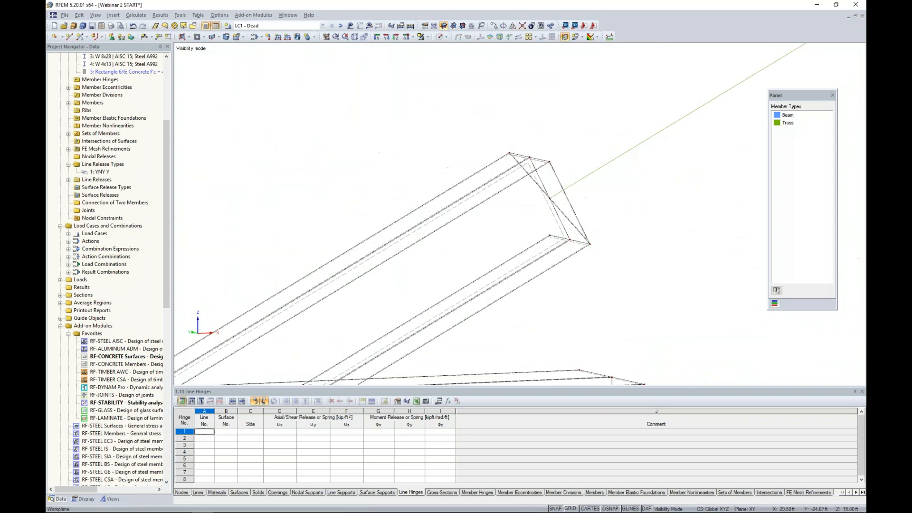
click(133, 25)
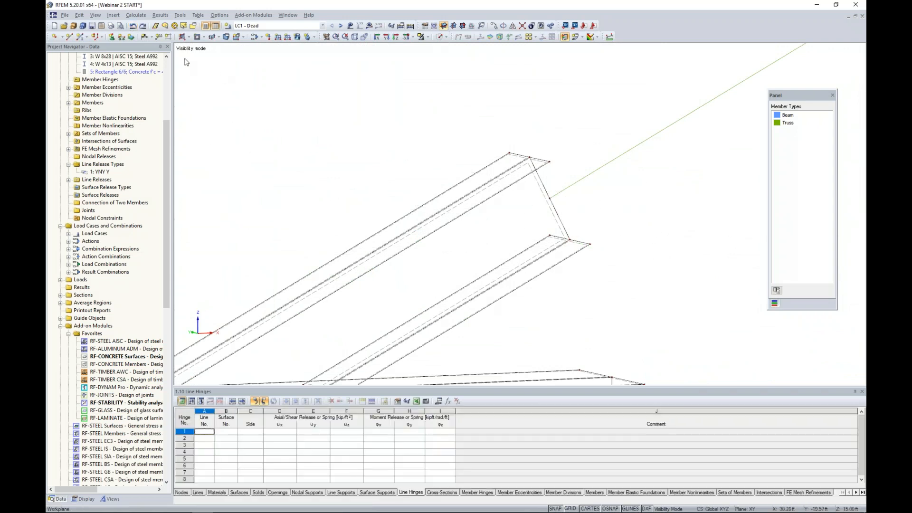
- Restart the rigid polygonal surface and draw it over the right diagonal's upper end through its four flange corner nodes
click(182, 36)
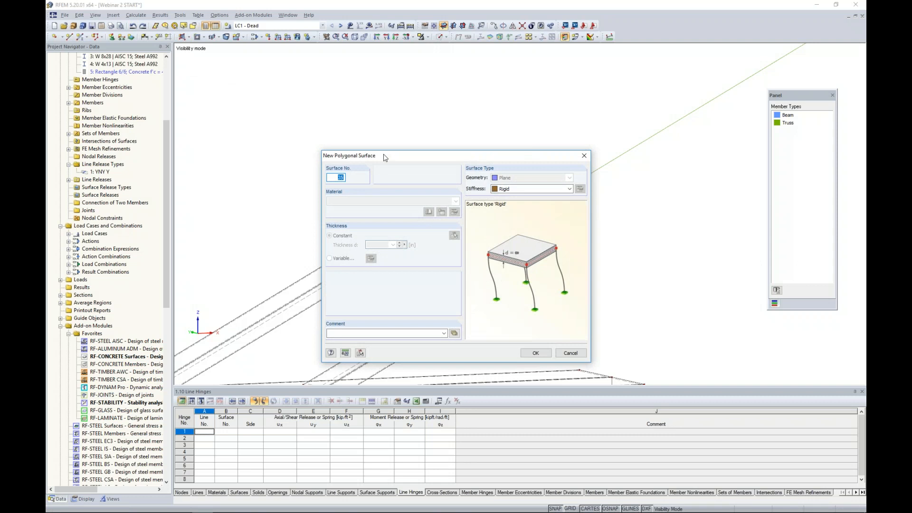
click(548, 352)
click(529, 157)
click(549, 162)
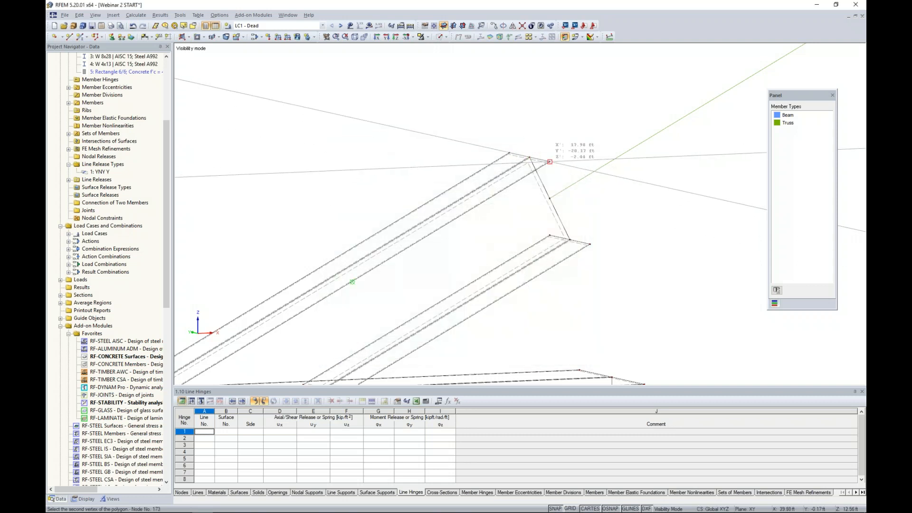
double_click(560, 237)
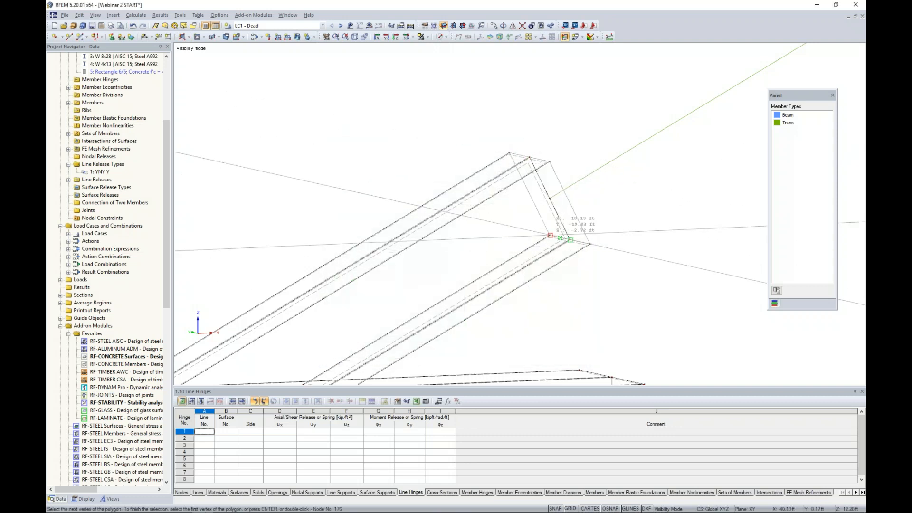
- Draw a rigid surface over the right end of the bottom chord through its four flange corner nodes
middle_drag(603, 265, 576, 108)
click(580, 180)
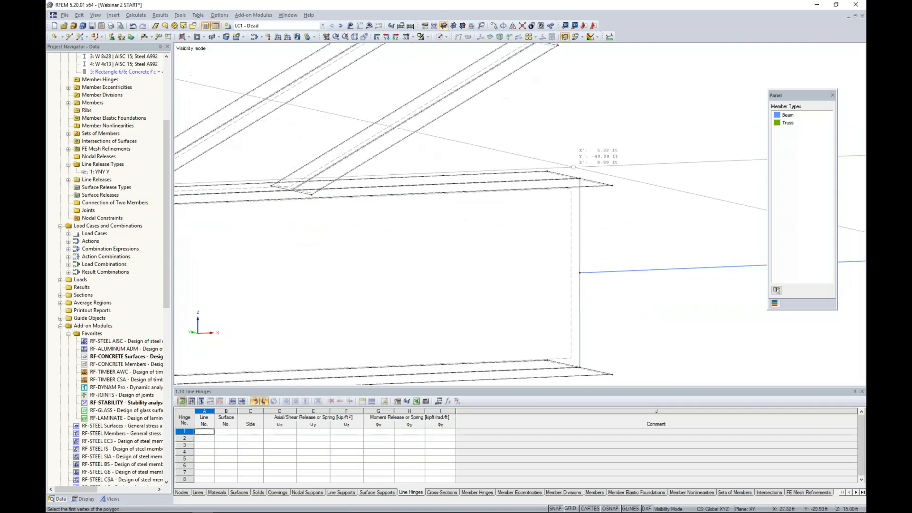
middle_drag(580, 180, 561, 107)
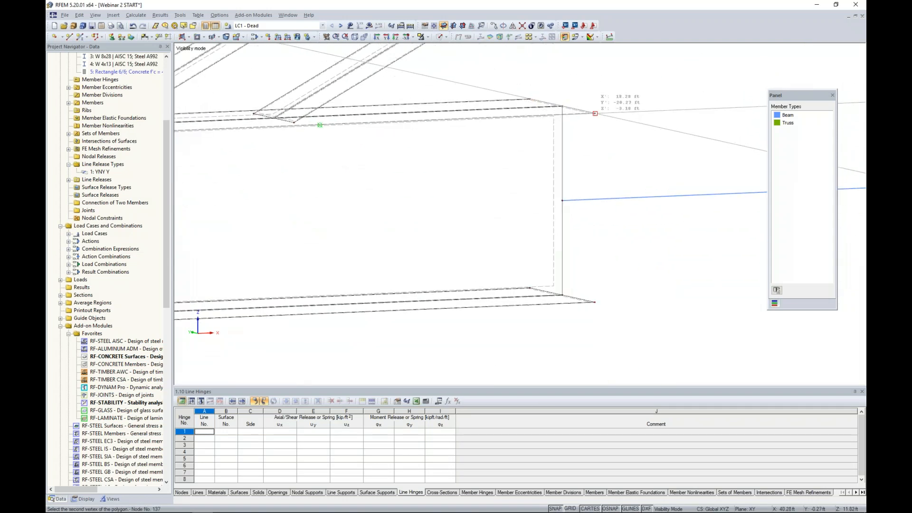
click(595, 302)
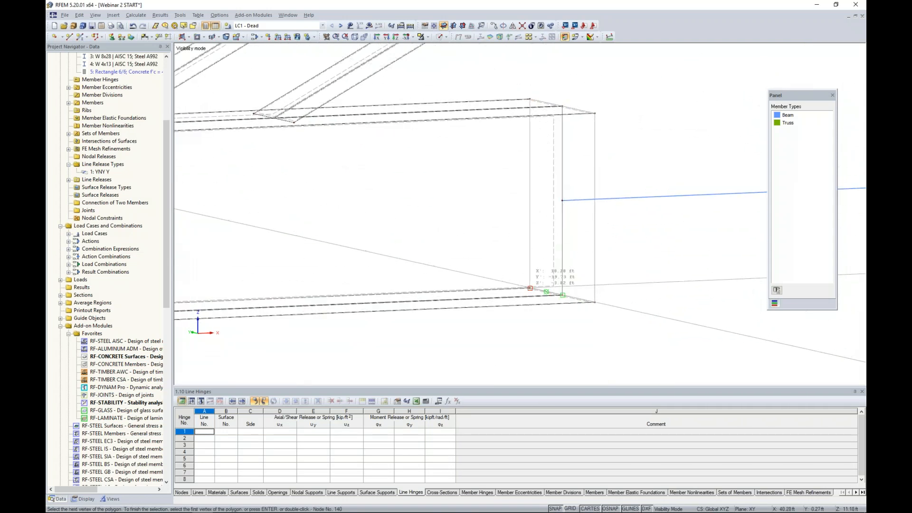
double_click(562, 295)
- Switch to the solid transparent display model and view the joint with its rigid end surfaces
scroll(589, 245, down, 5)
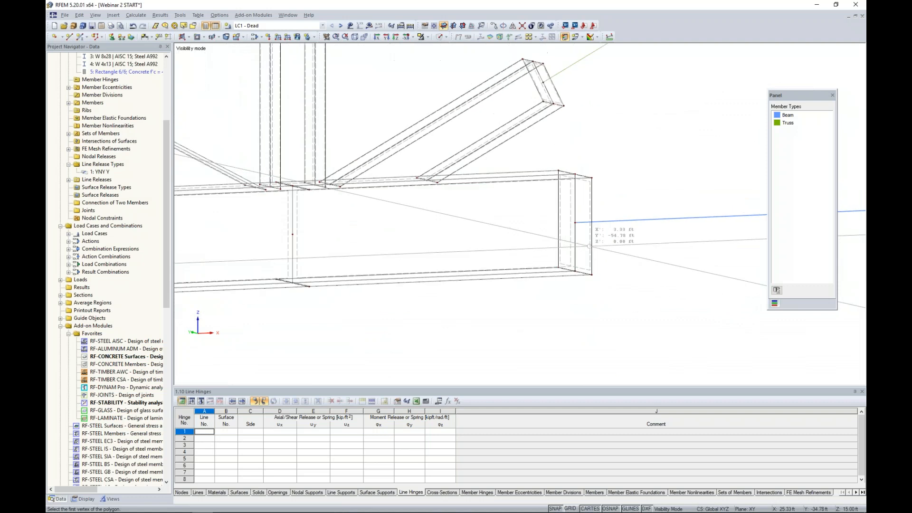
click(445, 38)
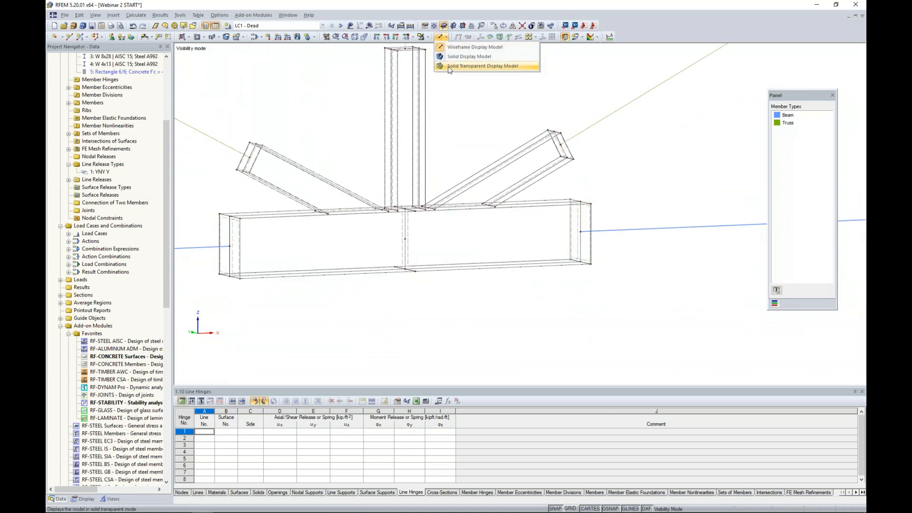
click(444, 70)
ctrl+middle_drag(376, 270, 437, 271)
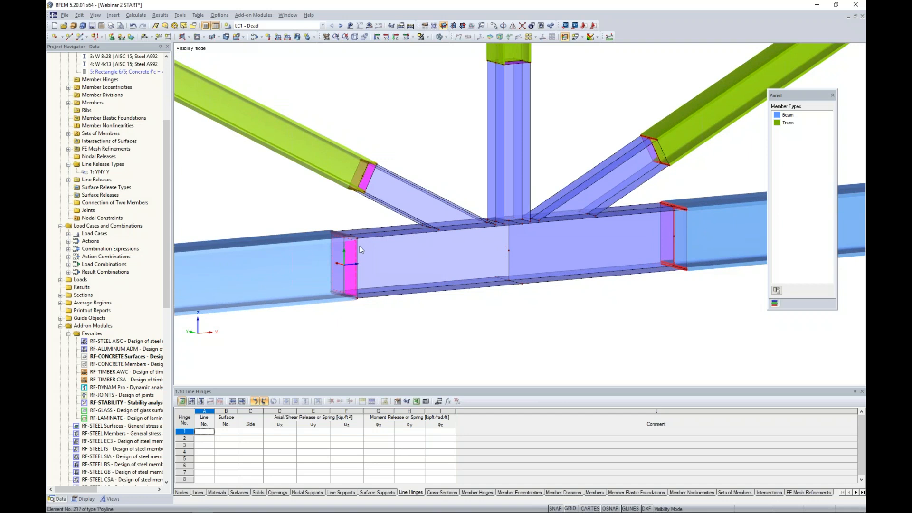
scroll(421, 139, down, 1)
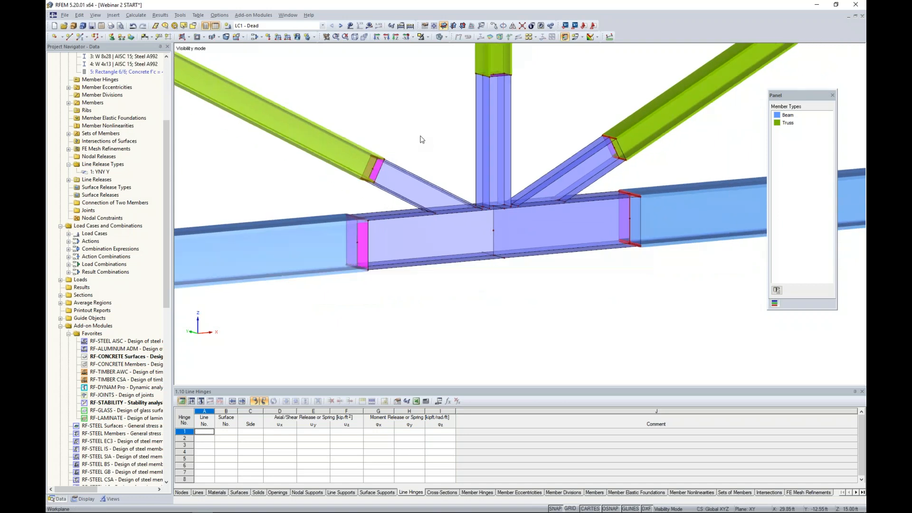
scroll(420, 138, down, 2)
middle_drag(442, 152, 422, 194)
scroll(430, 169, down, 1)
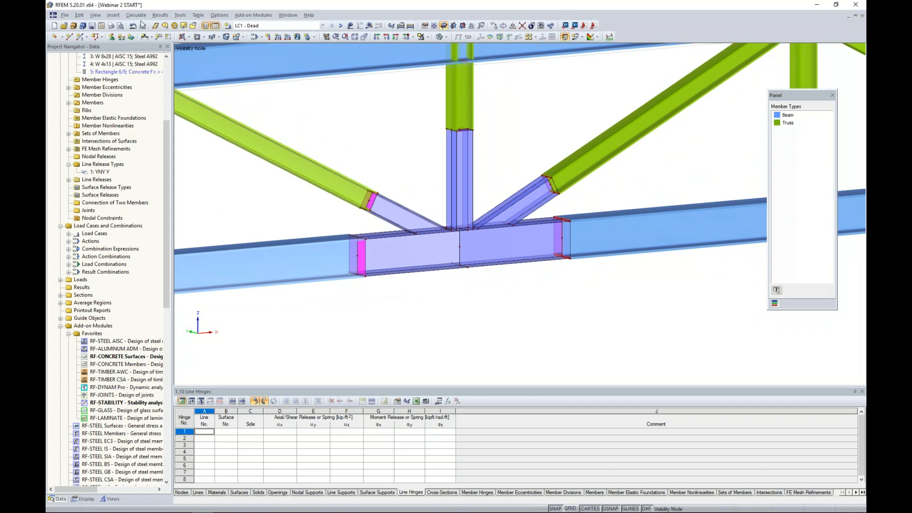
- Review the global FE mesh settings and close them without changes
click(143, 18)
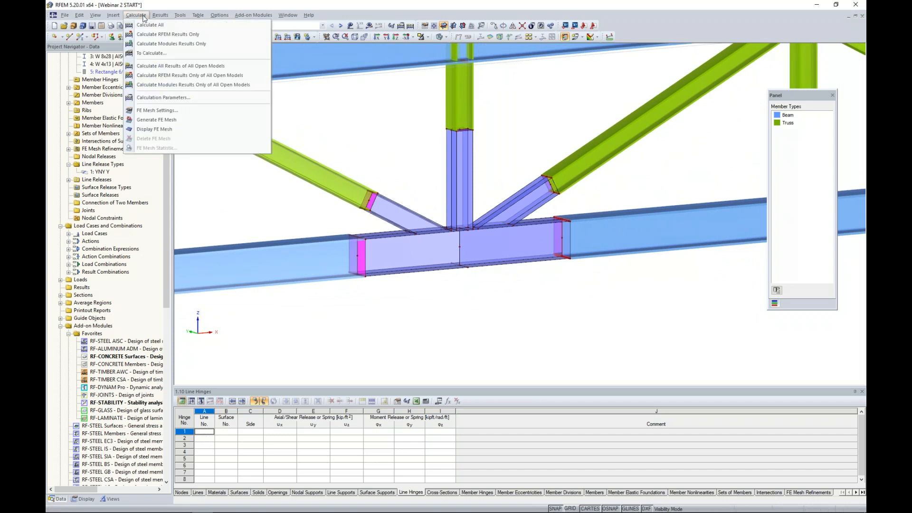
click(147, 99)
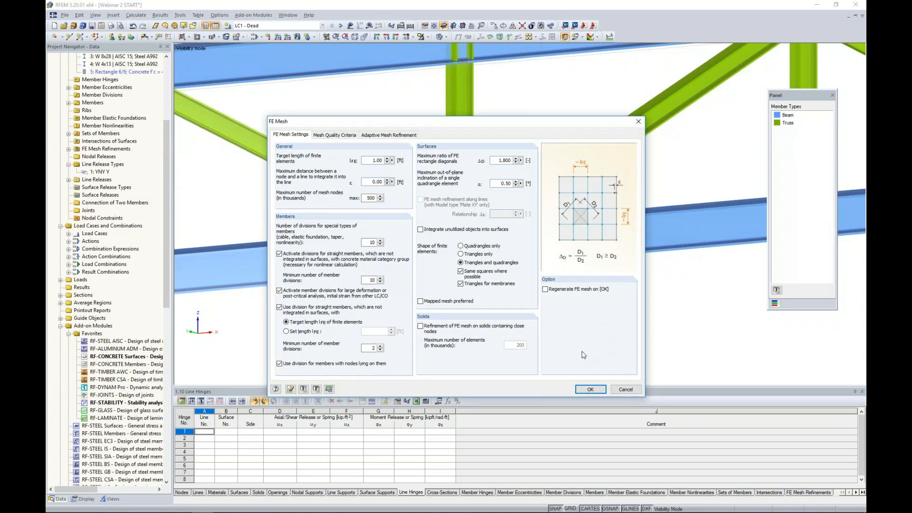
click(626, 389)
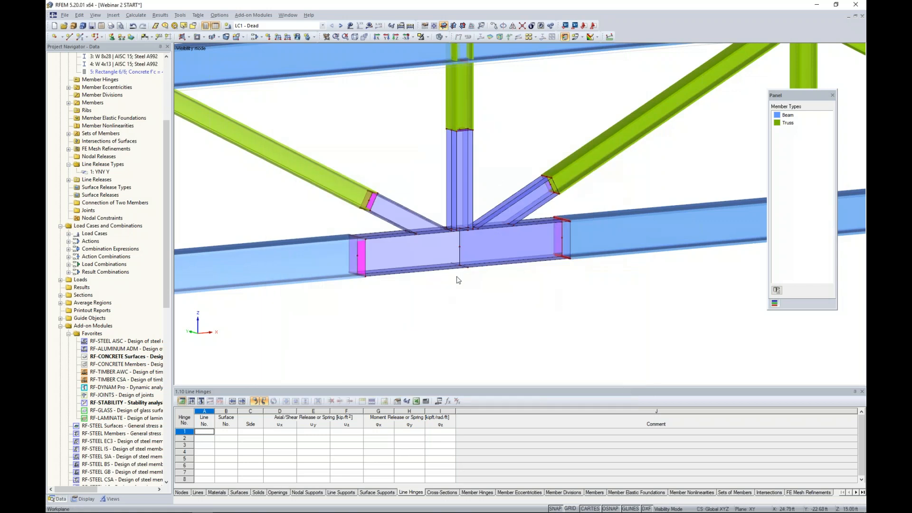
scroll(437, 286, up, 1)
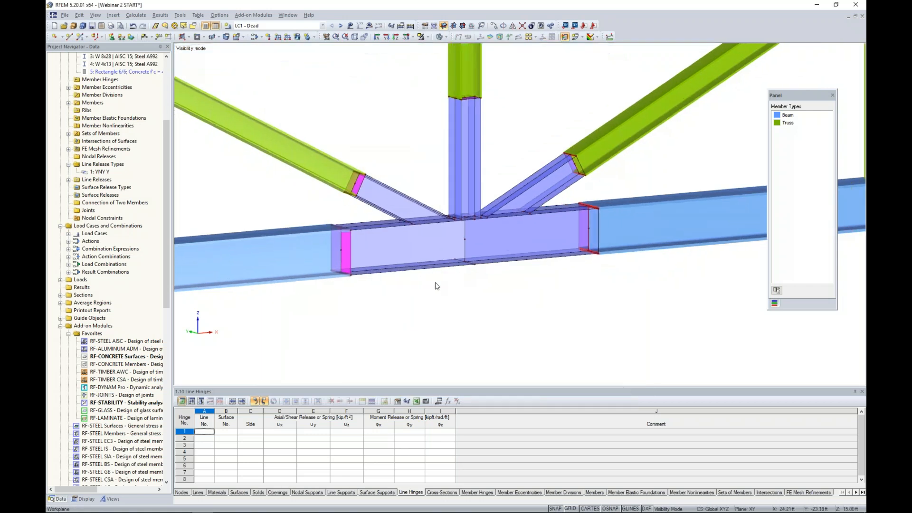